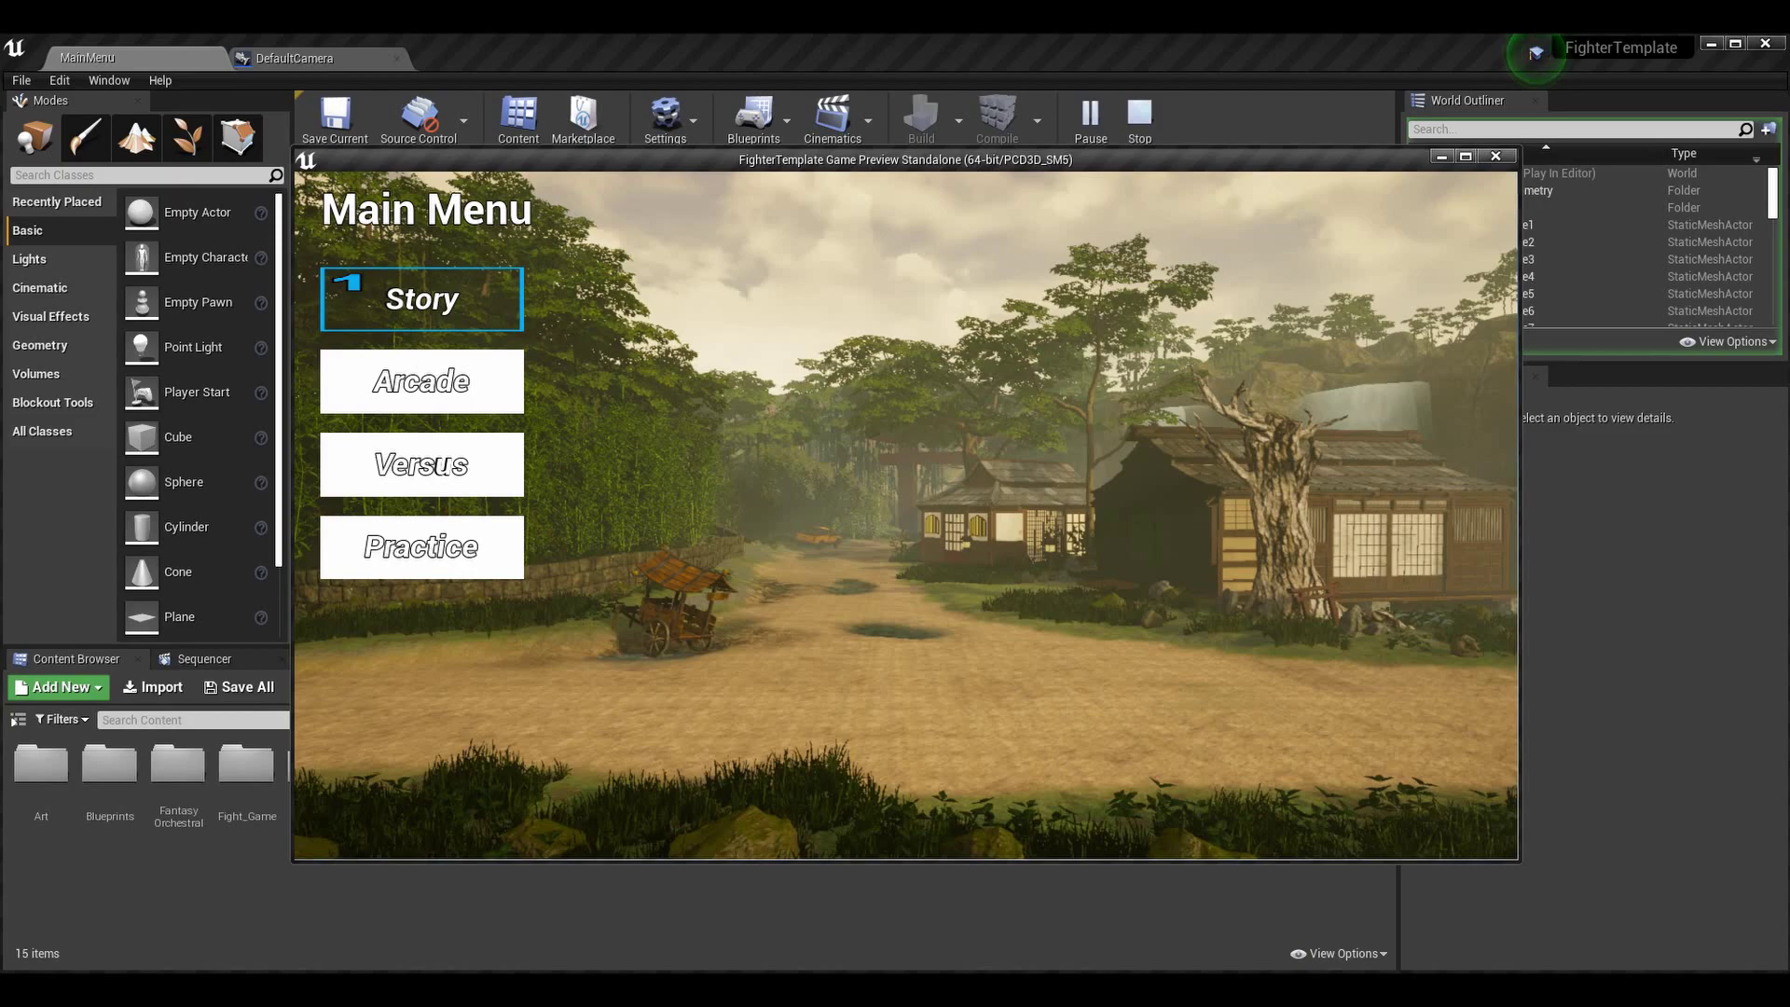
- Choose Versus, pick both fighters, select the village stage, and start the match
key("Down")
key("Down")
key("Return")
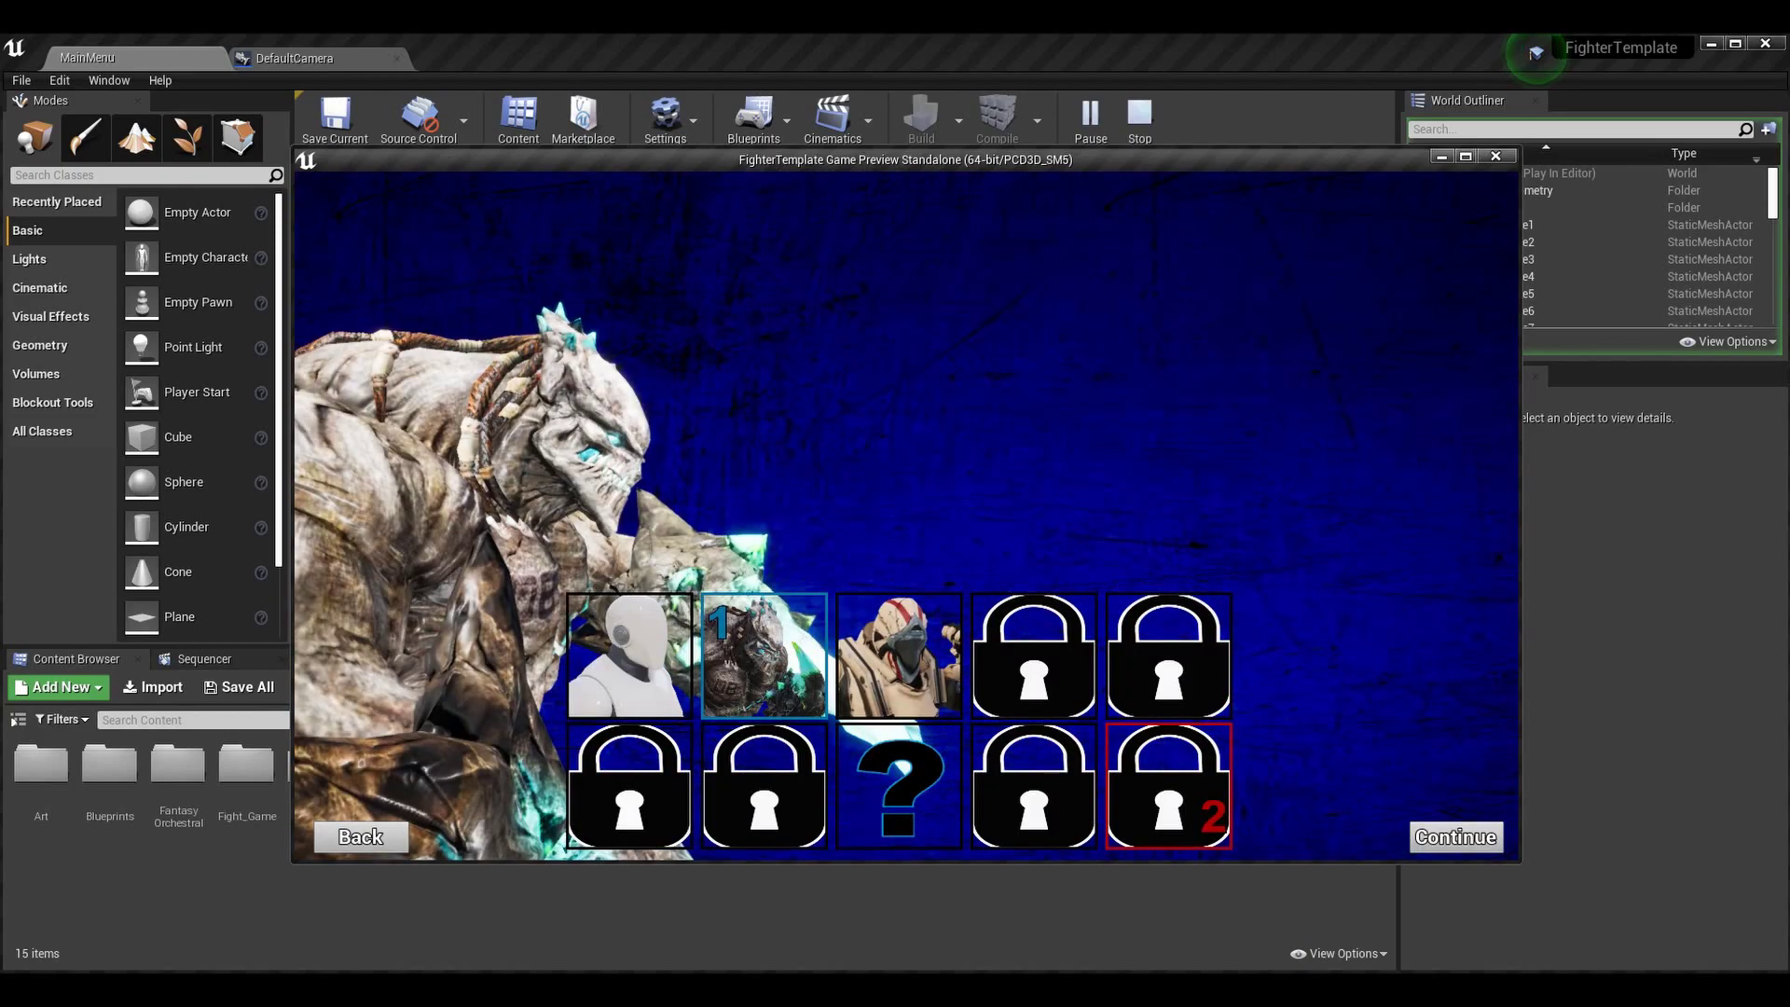
key("Up")
key("Left")
key("Left")
key("Left")
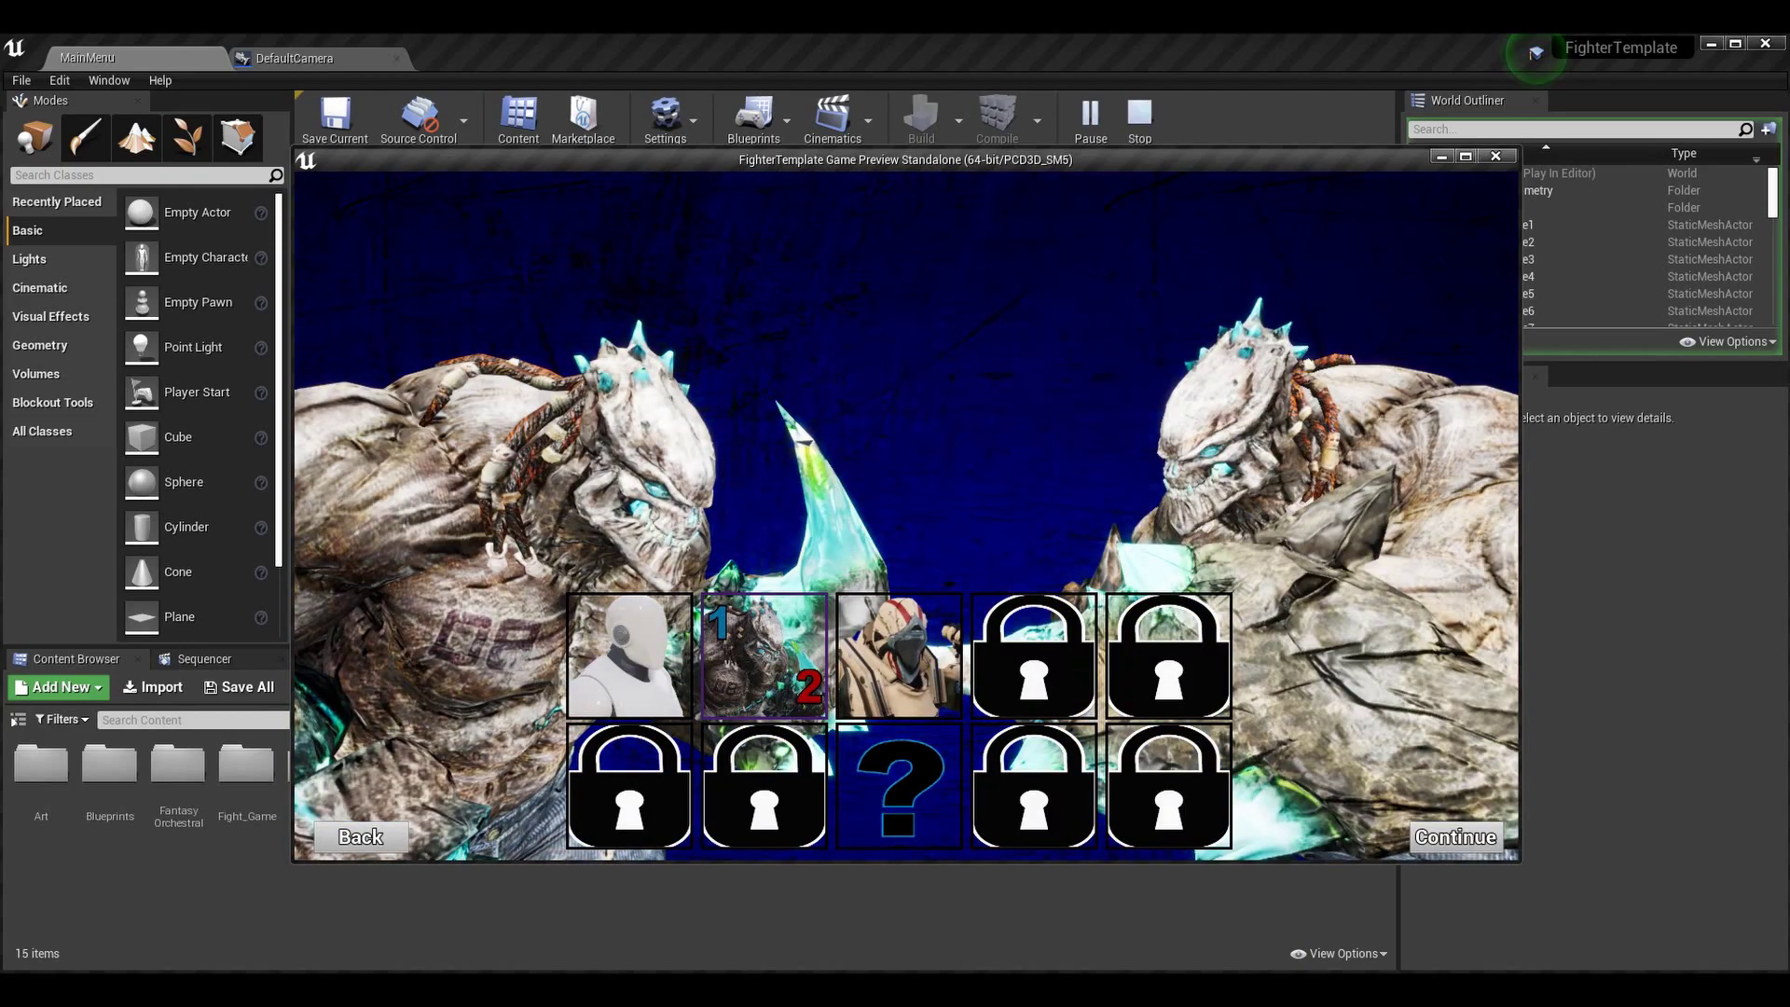
key("Return")
key("Right")
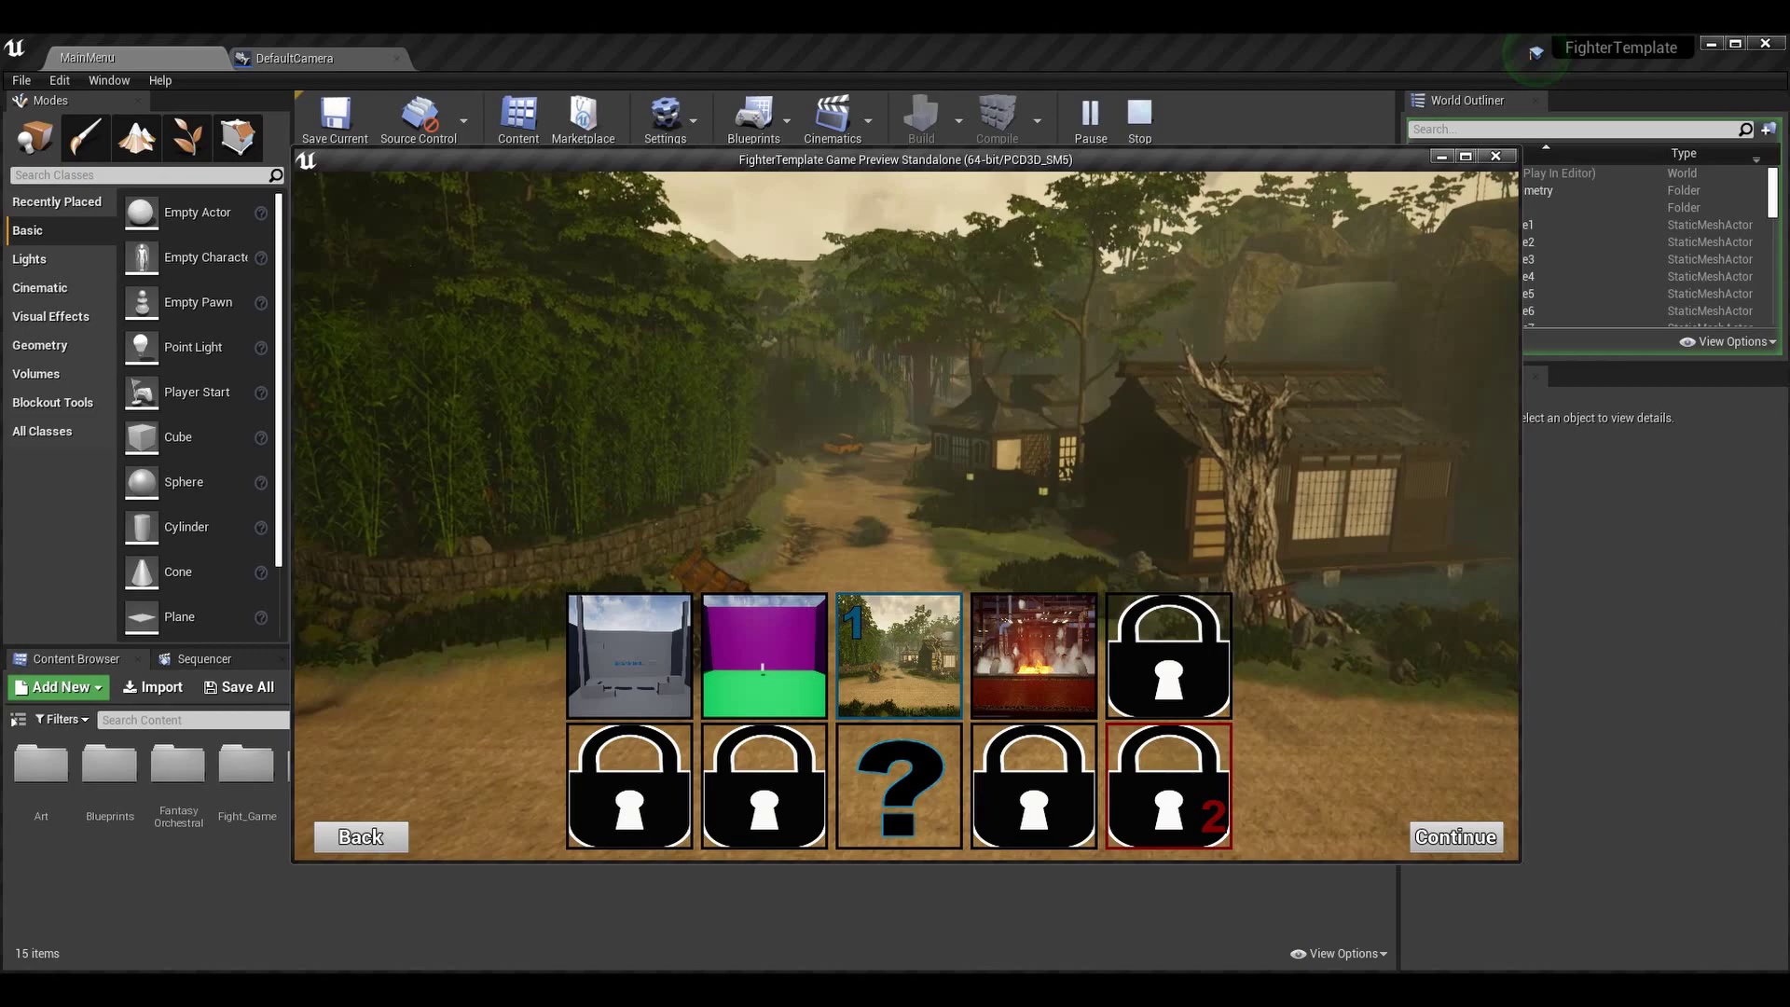
key("Return")
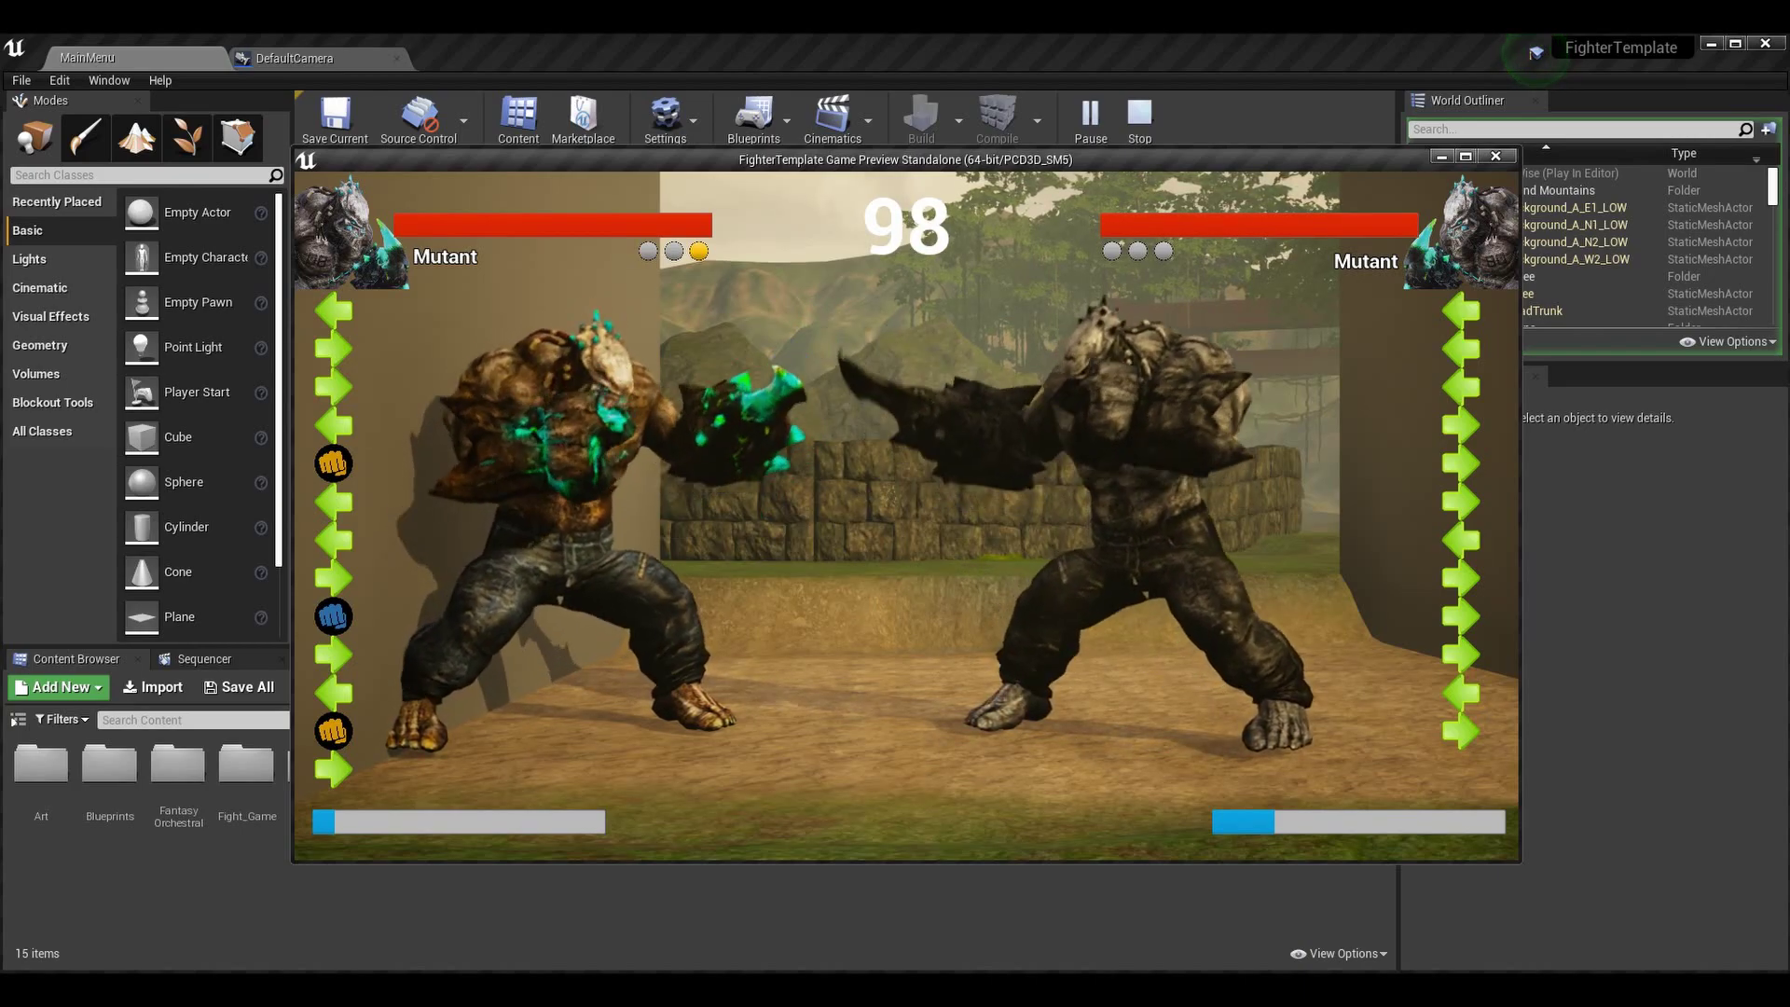
- Walk the left fighter in to grapple the opponent, then retreat to widen the gap
key("Right")
key("Right")
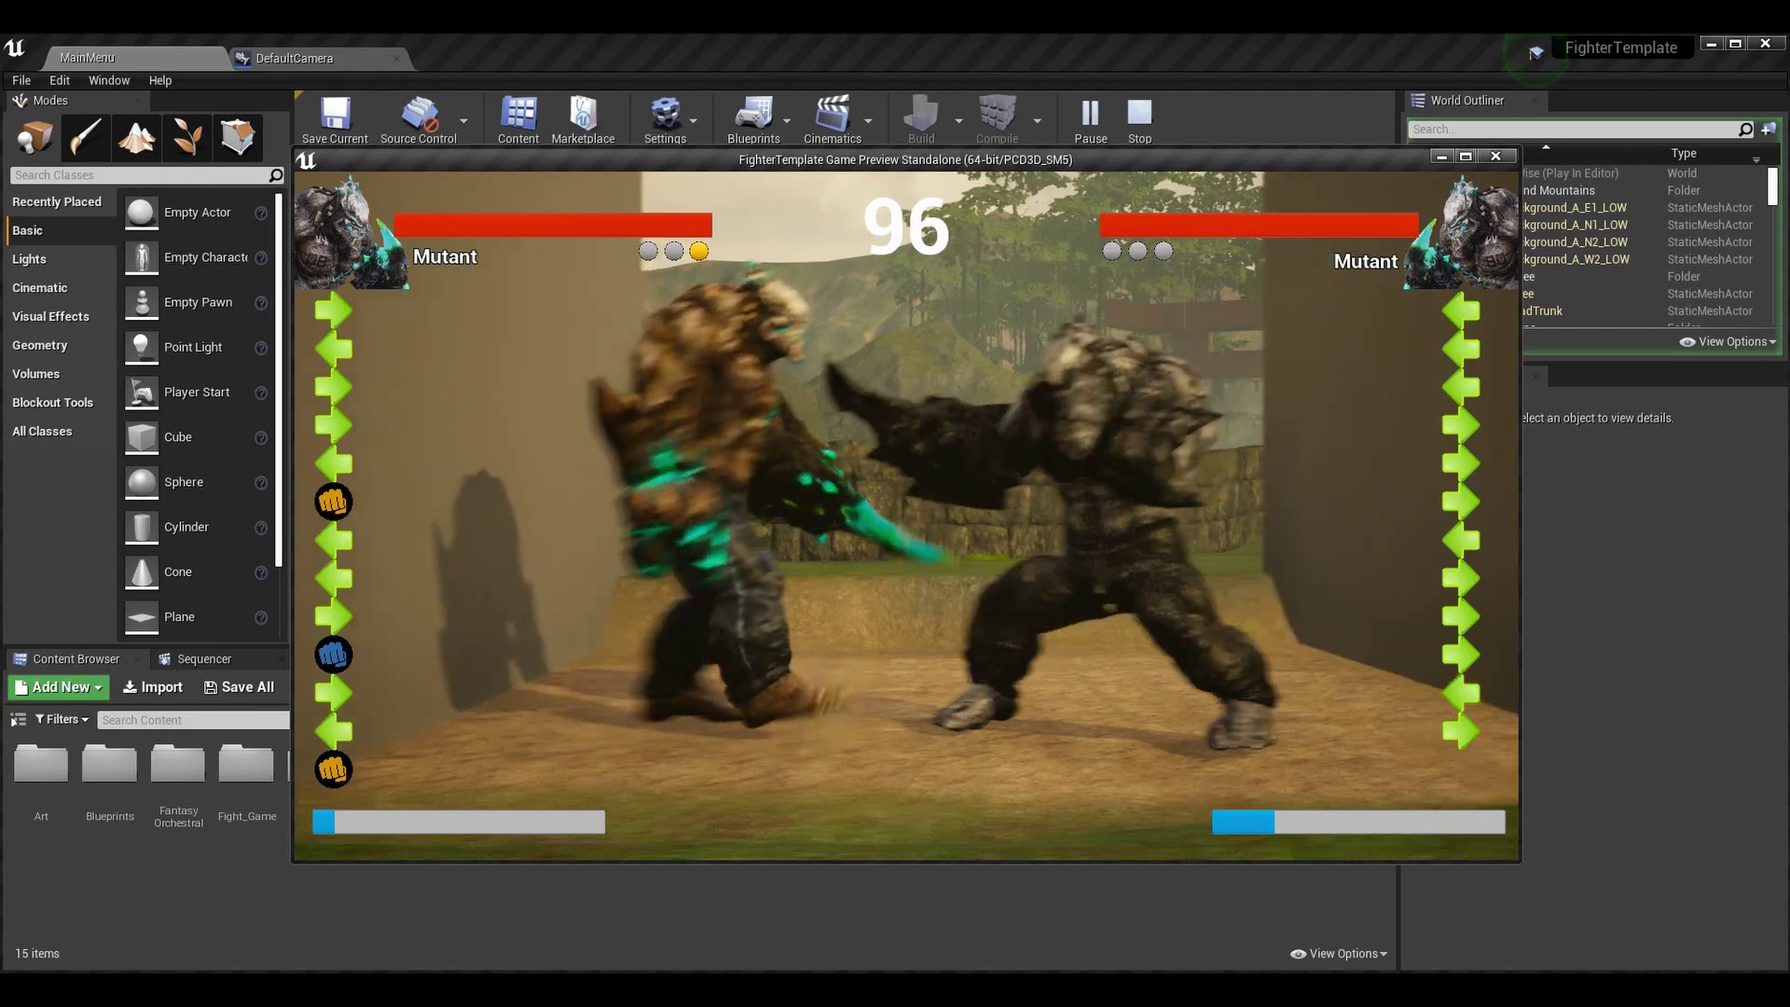
key("Right")
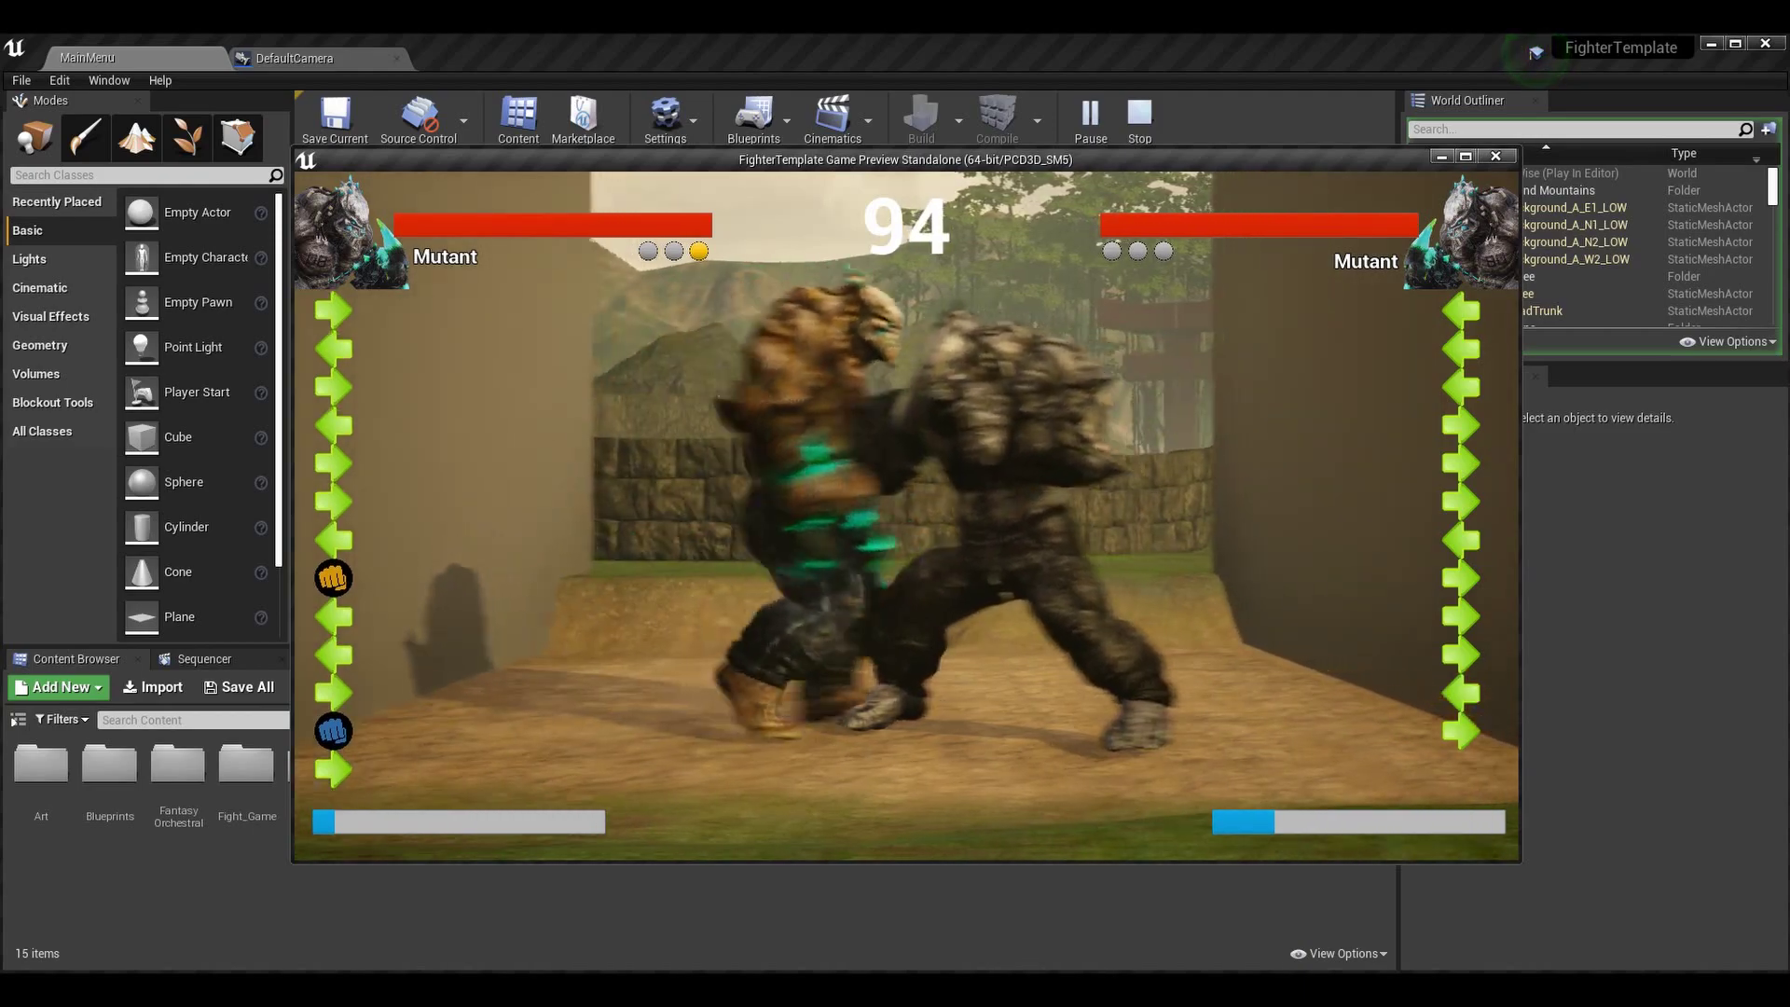
key("Right")
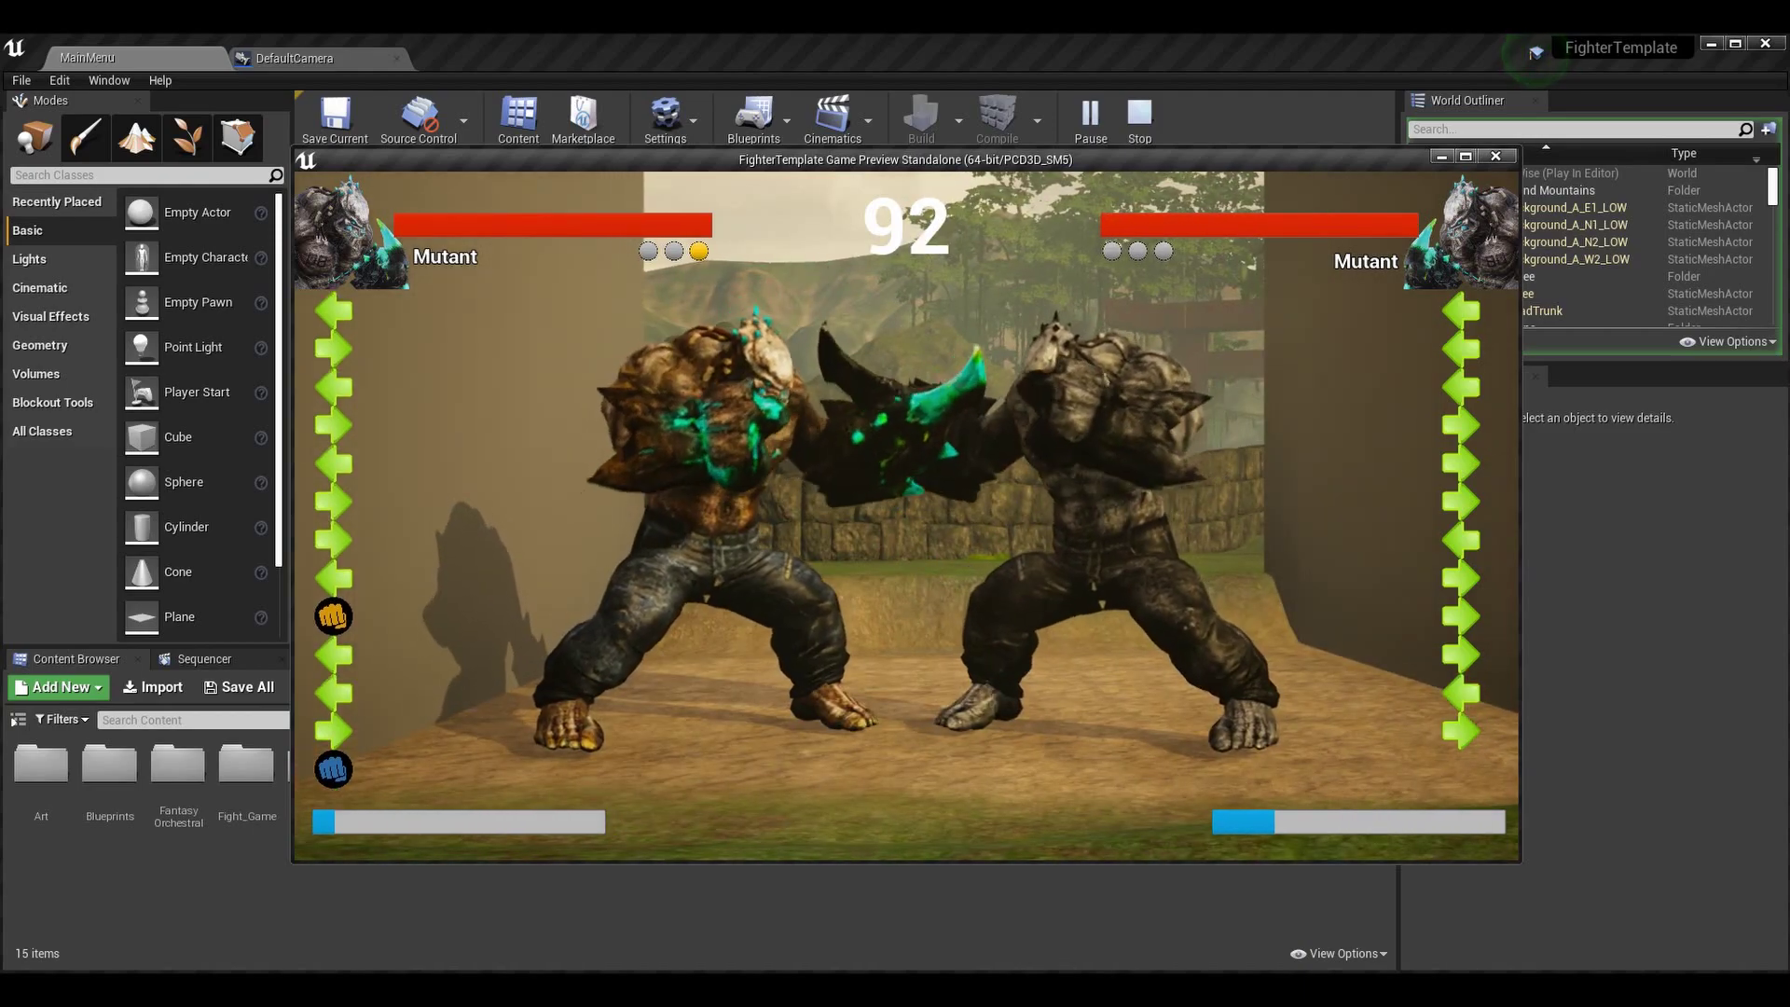
key("Right")
key("Right")
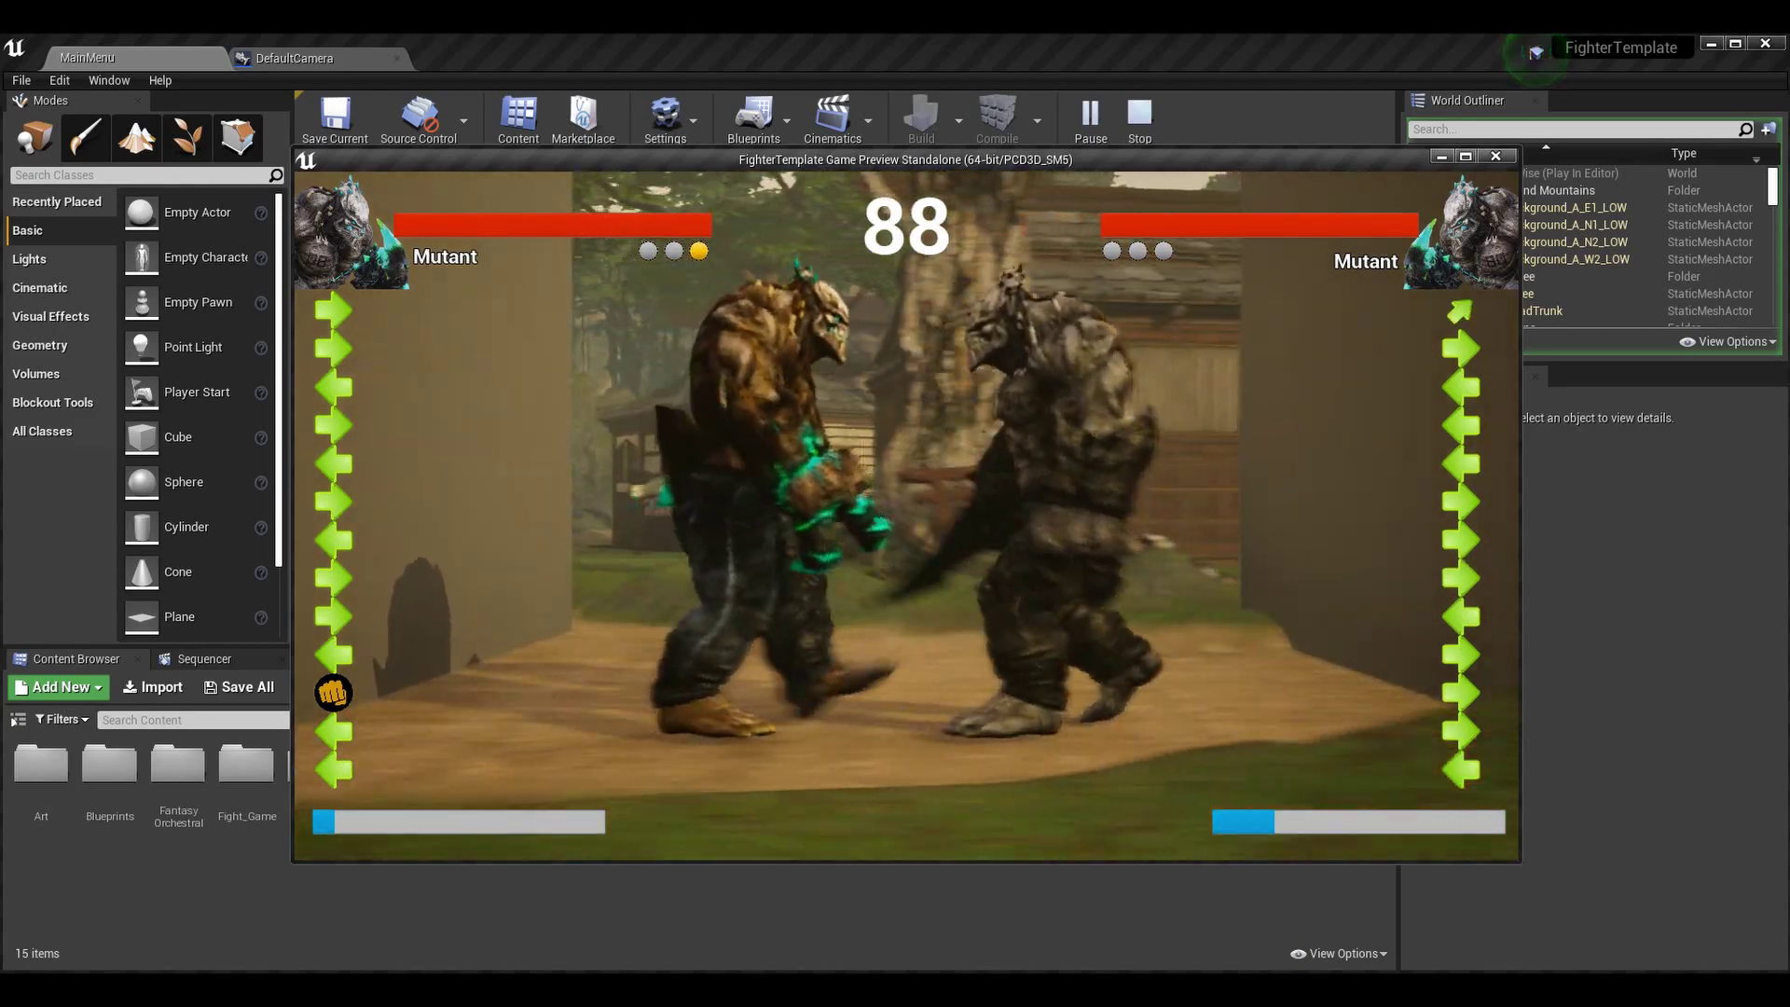
key("Left")
key("Left")
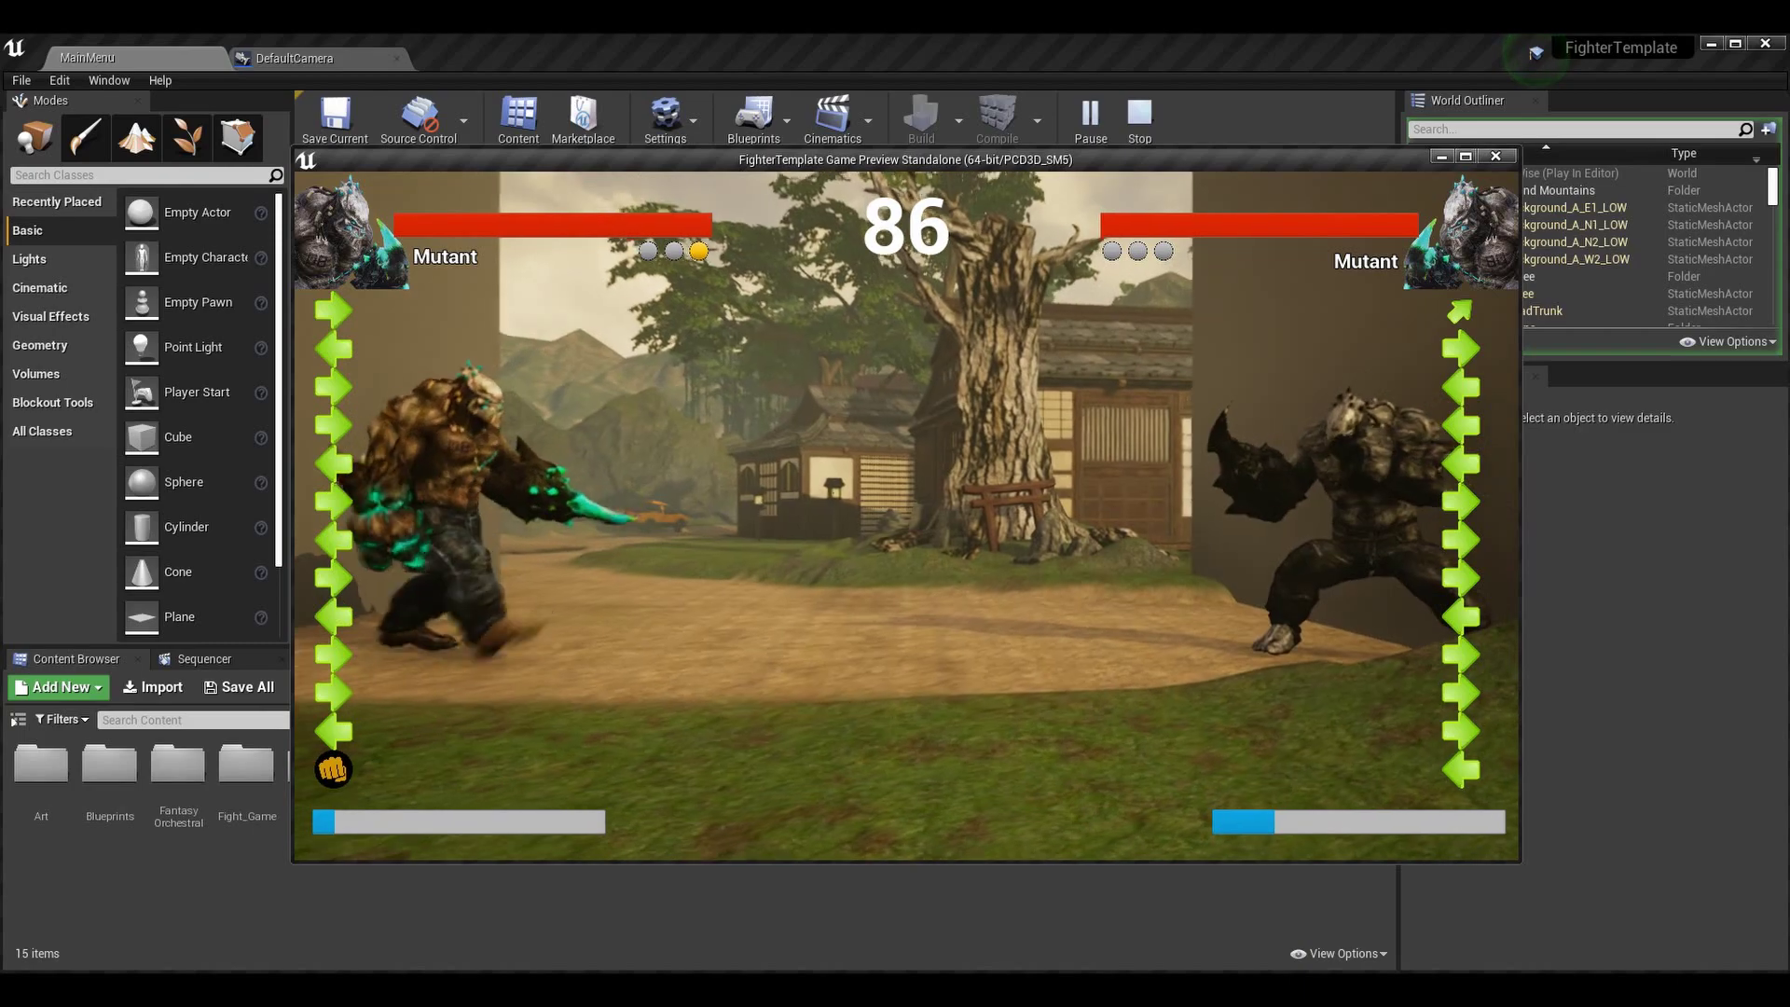
key("Left")
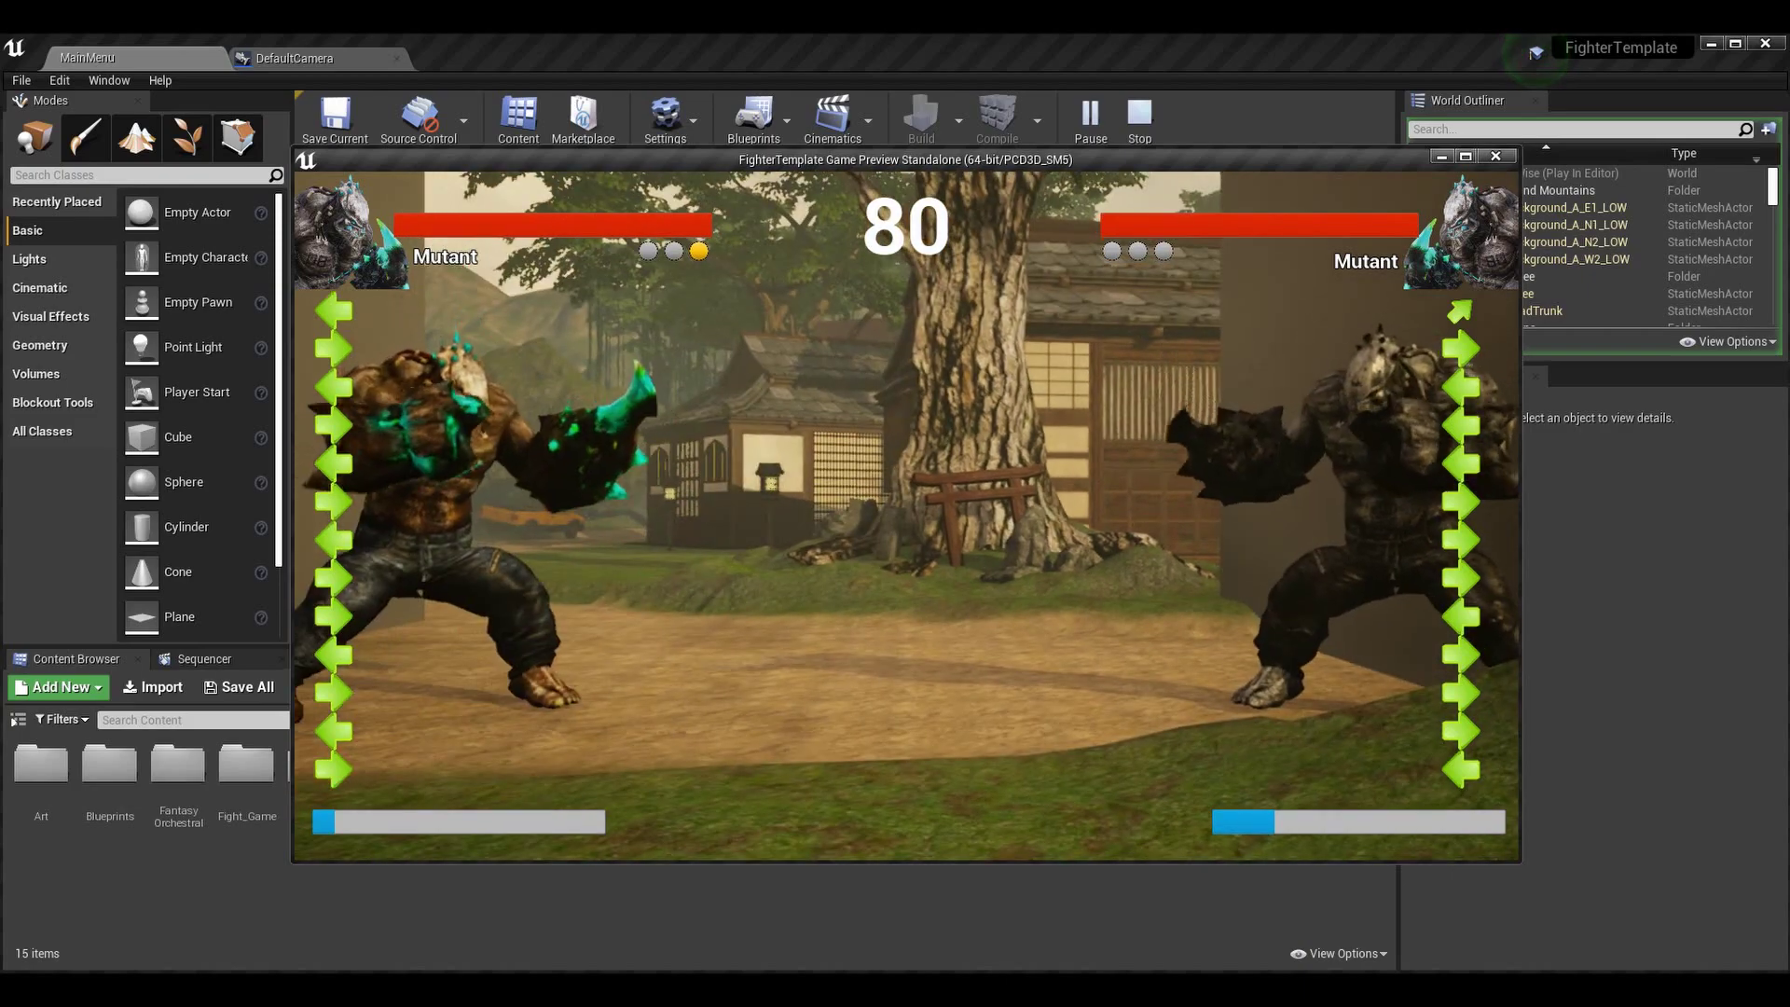
- Advance again to slash and grapple, break away left, then exit the preview with Esc
key("Right")
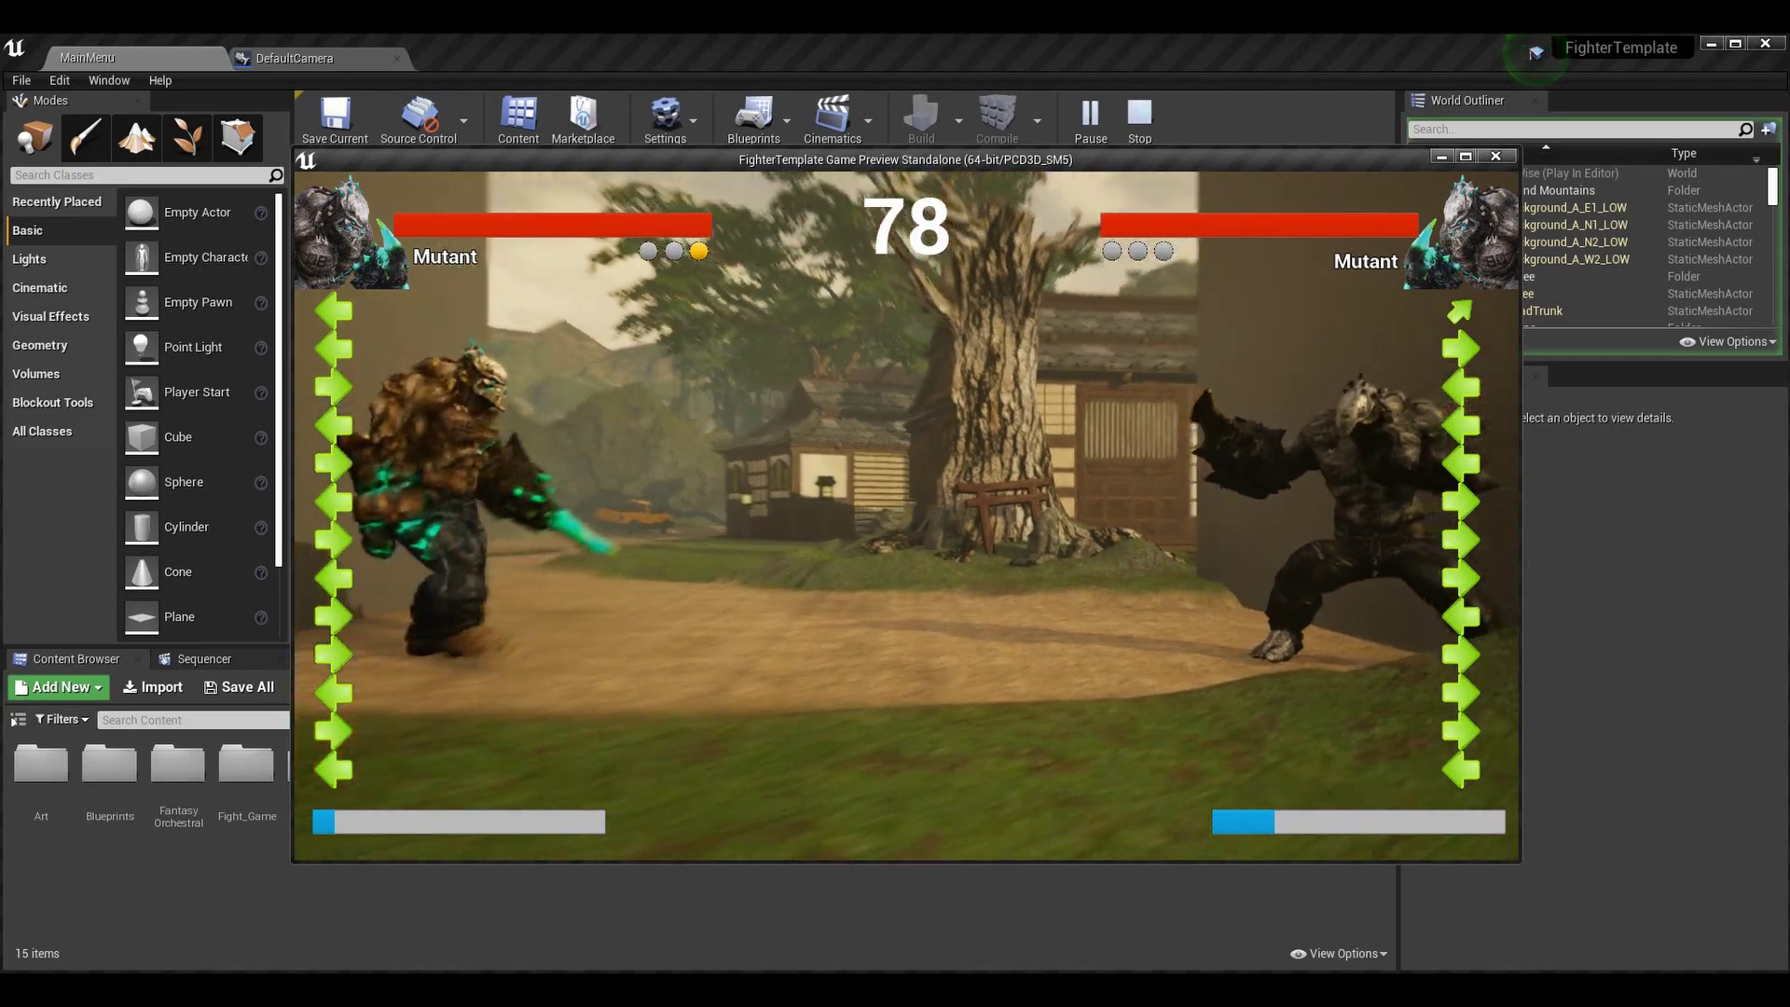
key("Left")
key("Right")
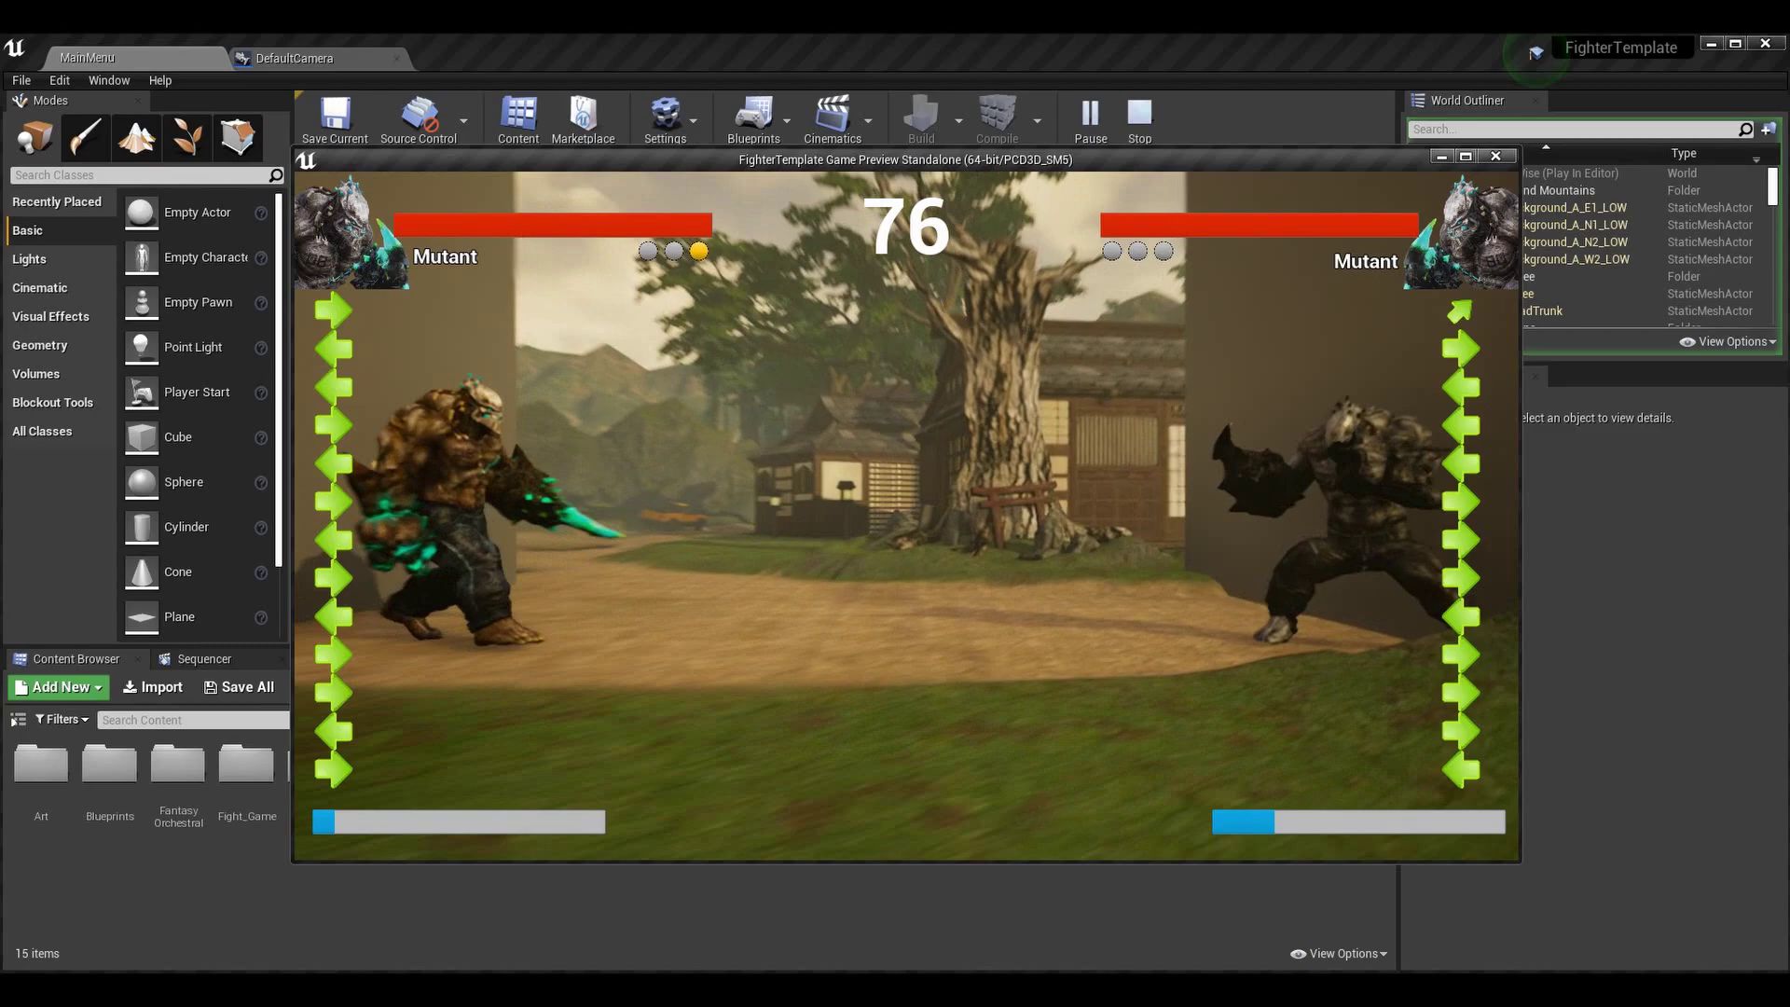
key("Right")
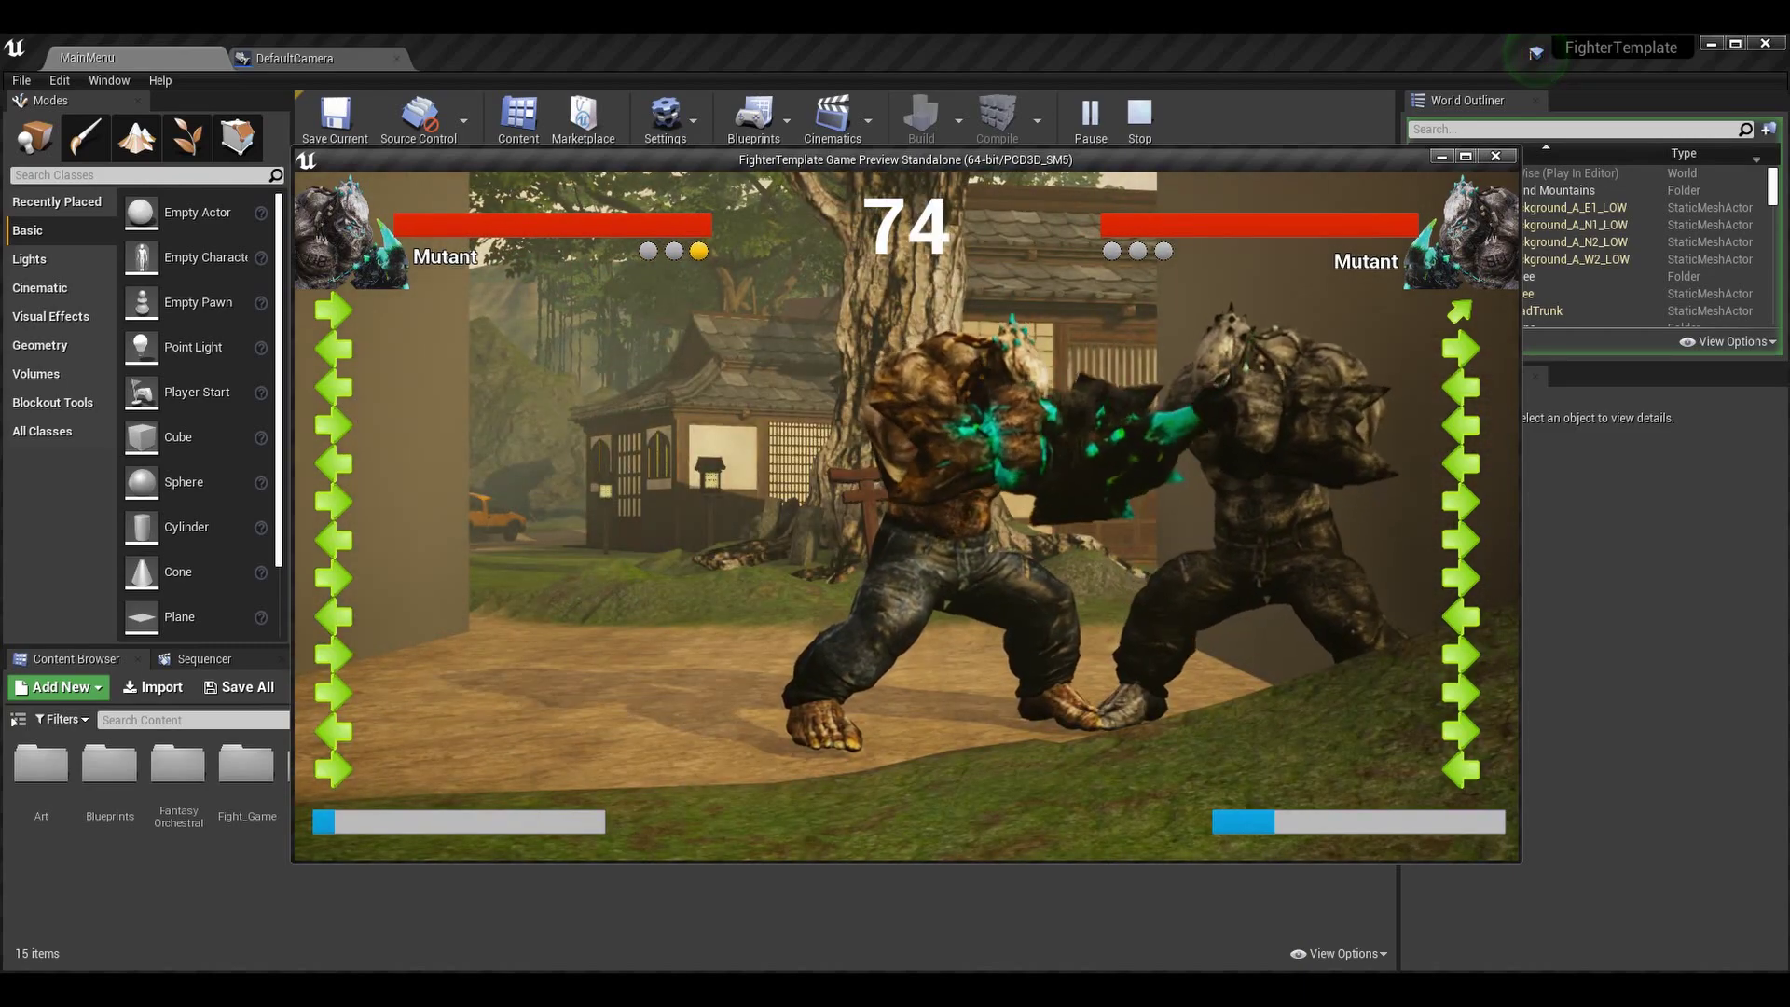
key("Left")
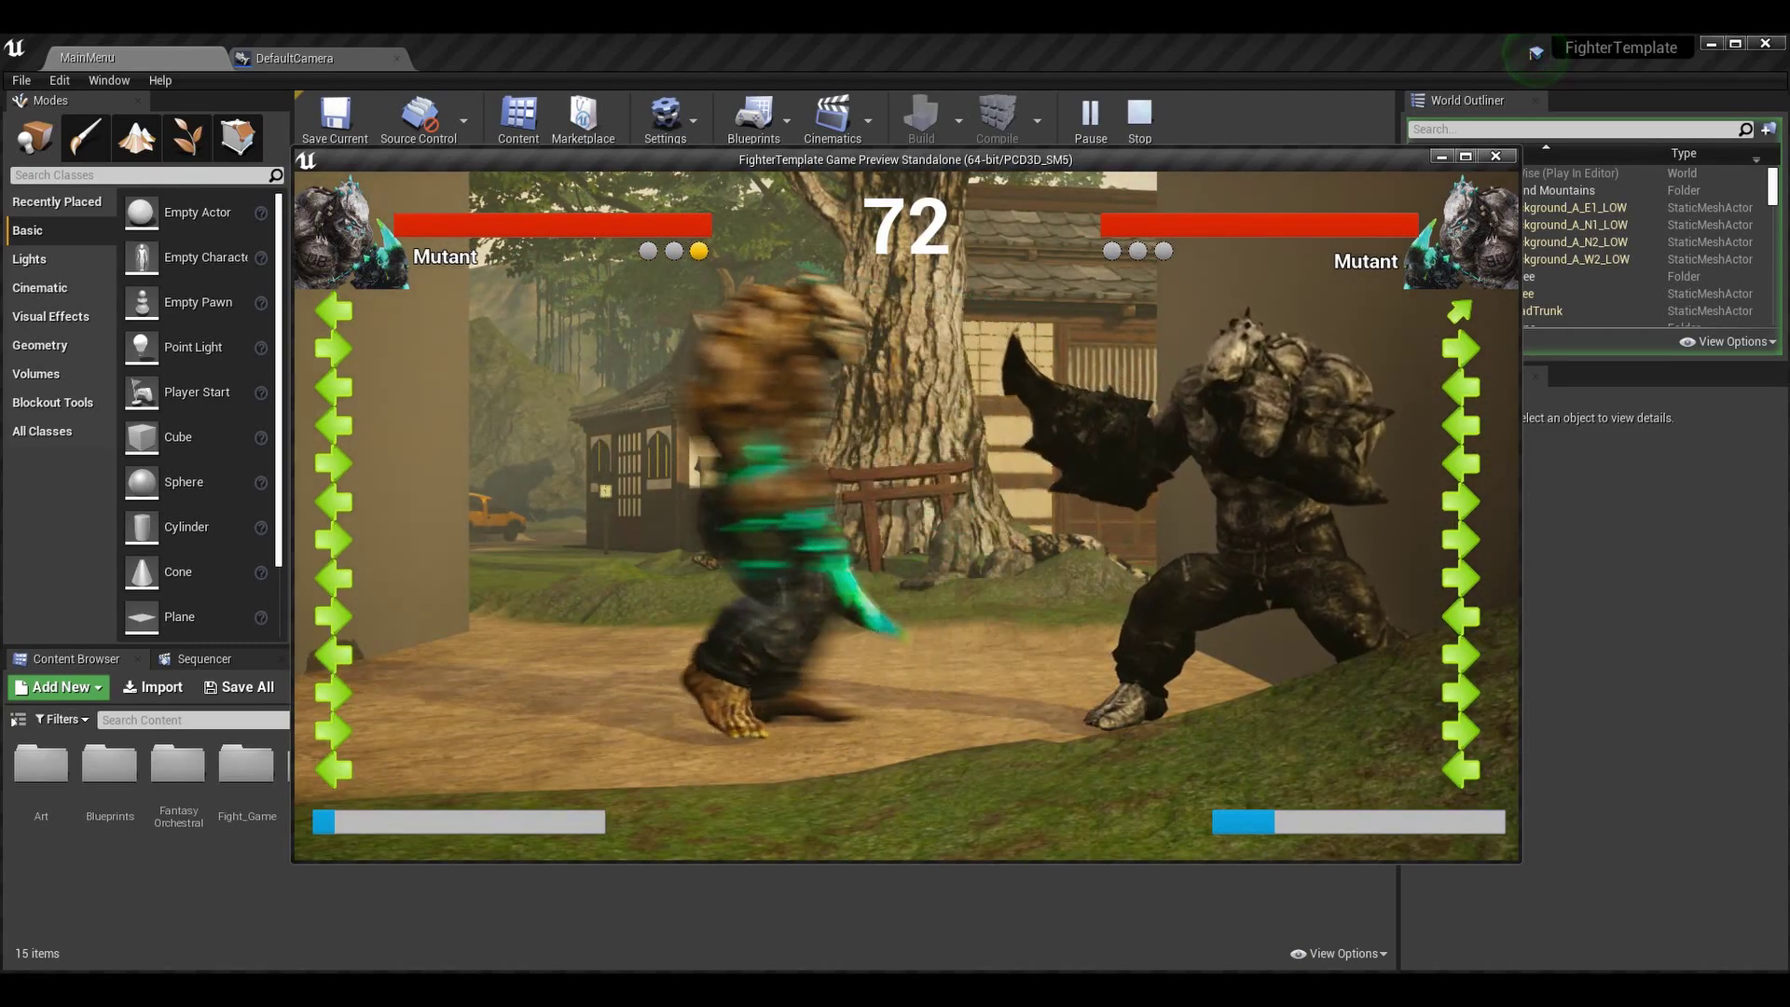
key("Escape")
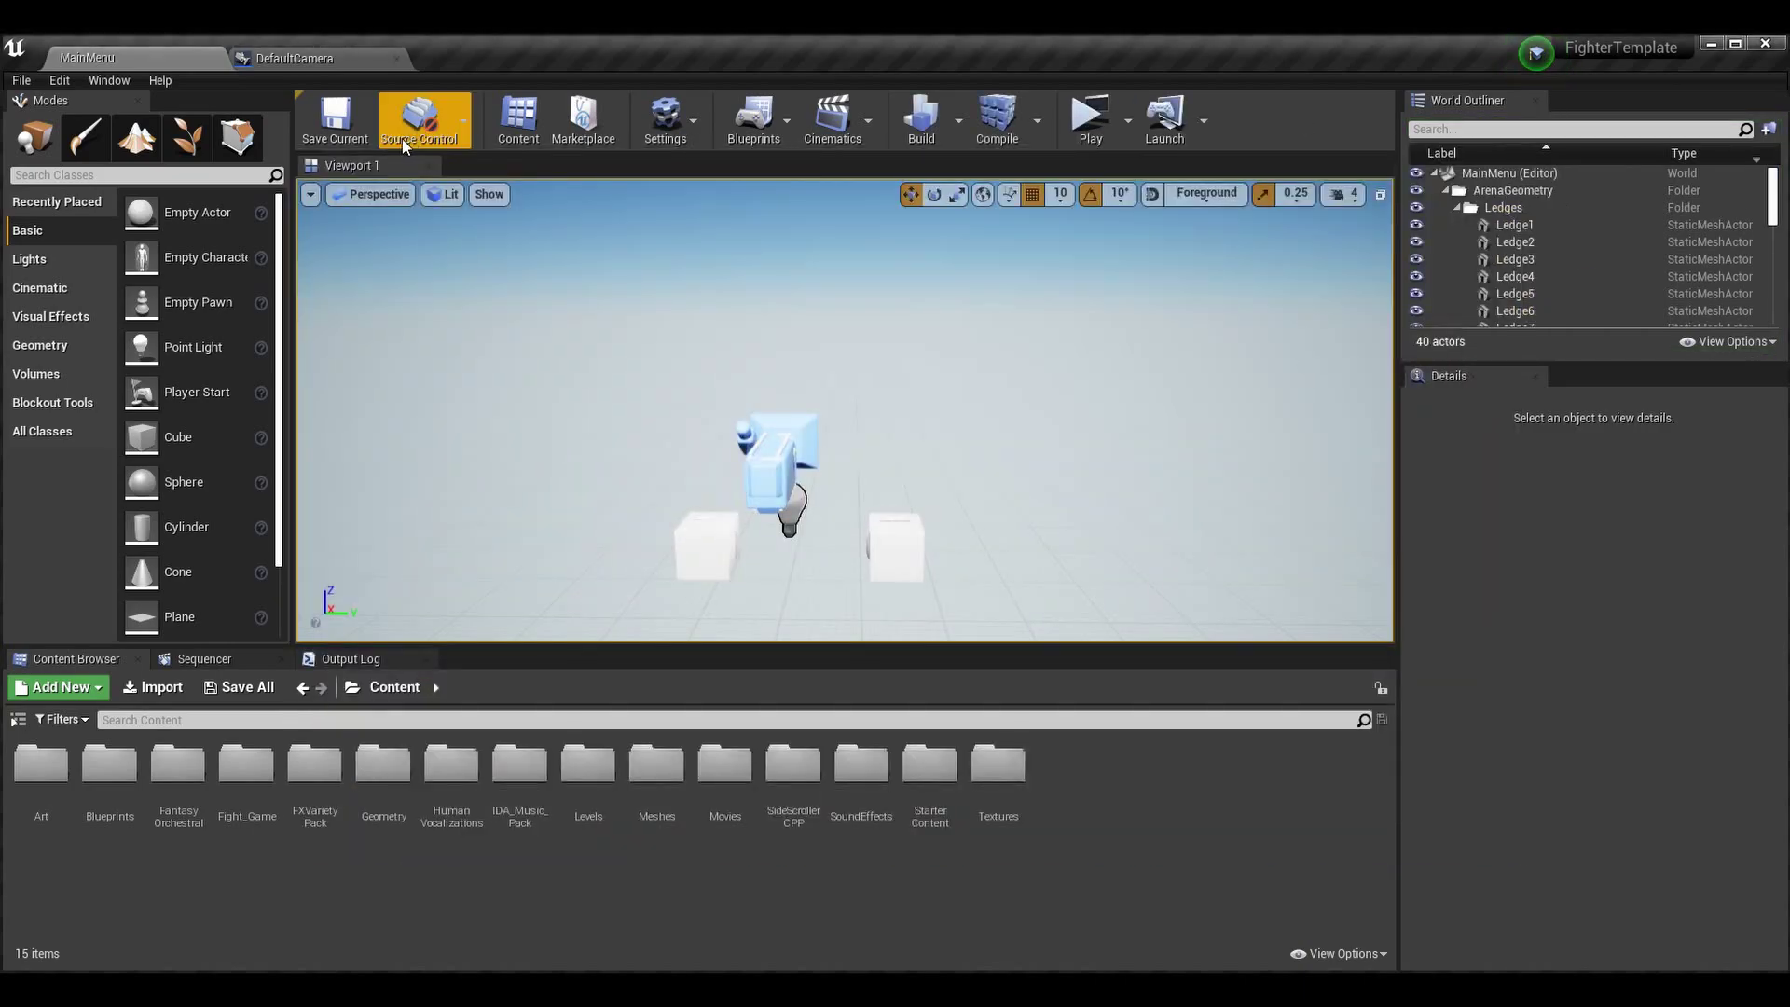
- Switch to DefaultCamera and pan over the BeginPlay, UseCamera, Event Tick, Branch and IsValid nodes
left_click(357, 62)
scroll(1230, 481, "up", 1)
scroll(1231, 481, "down", 3)
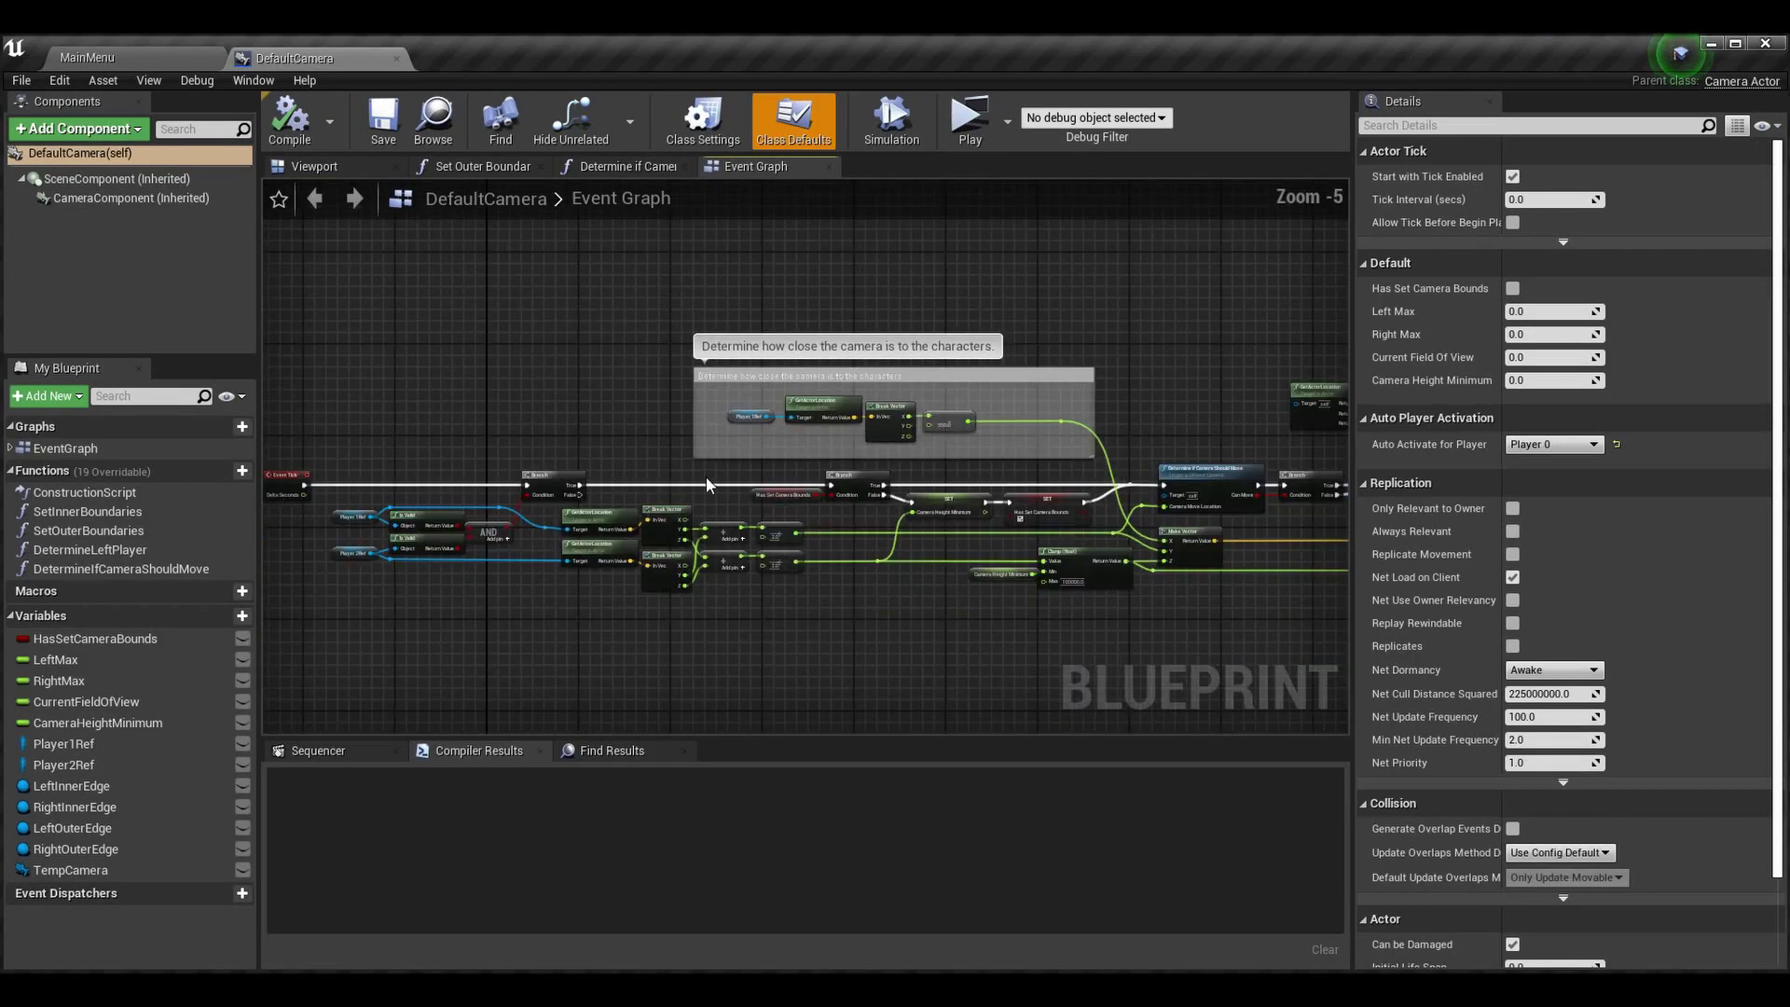
mouse_move(420, 363)
right_mouse_down()
mouse_move(756, 364)
mouse_move(616, 285)
right_mouse_up()
scroll(761, 319, "up", 4)
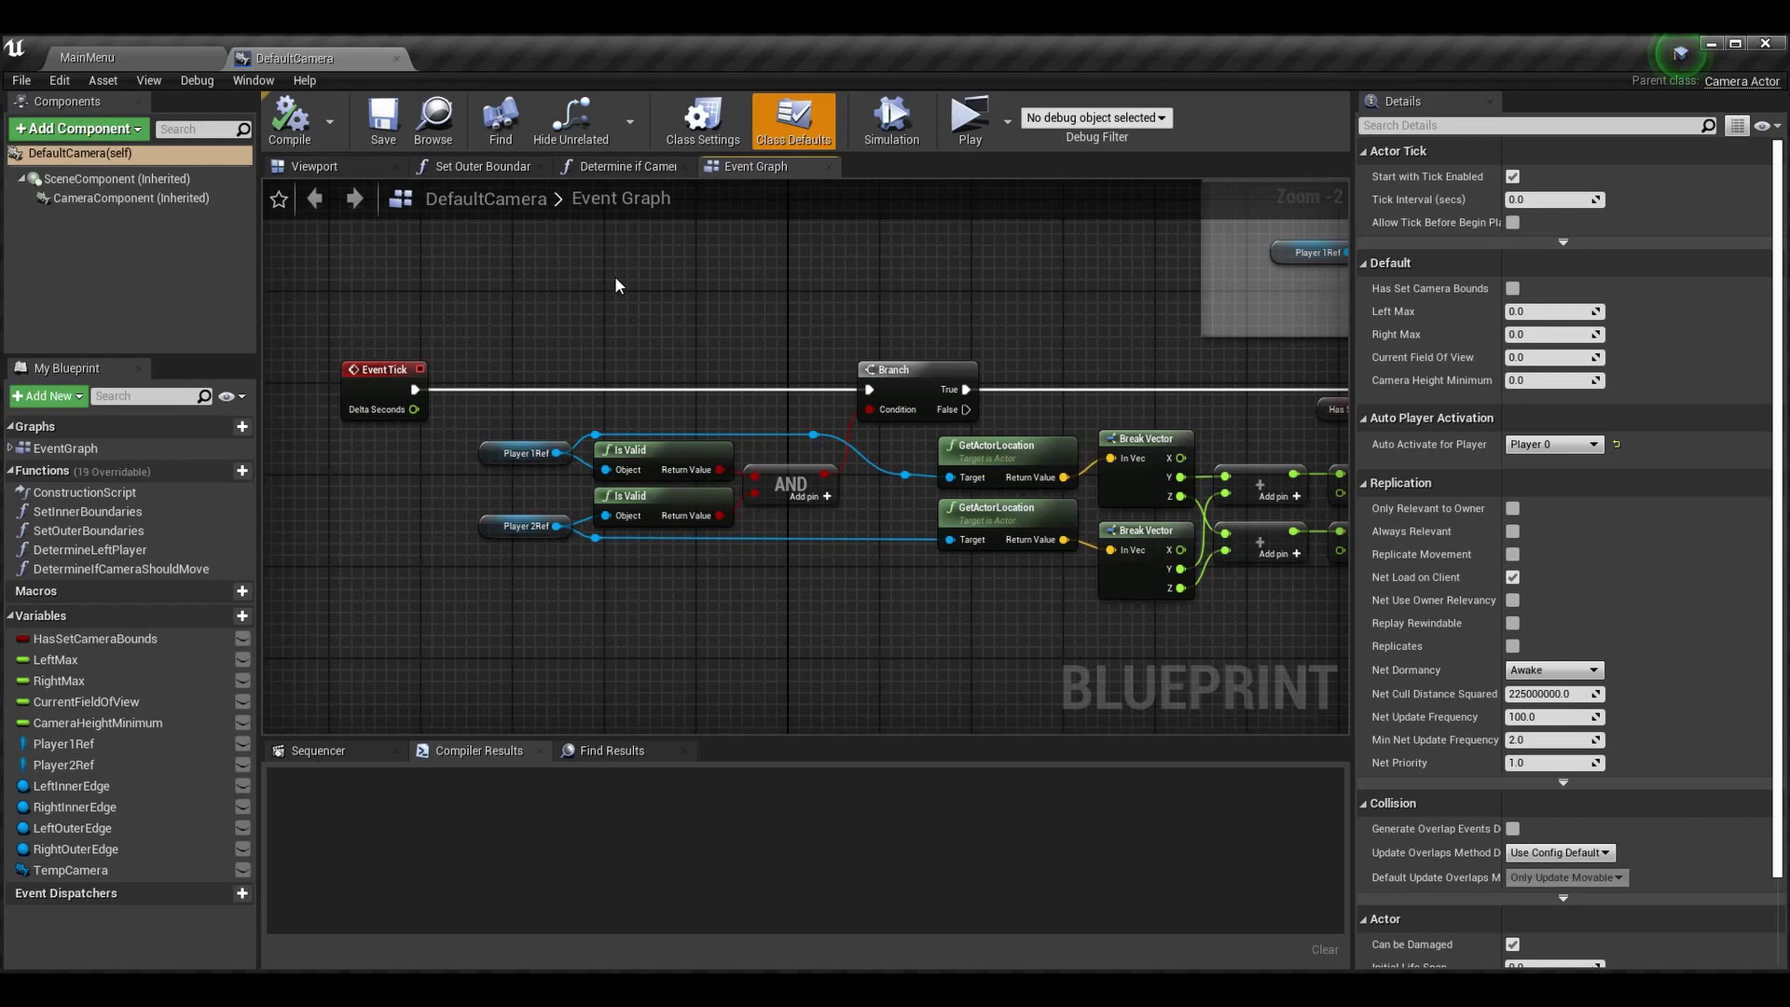
scroll(507, 629, "down", 3)
right_click_drag(725, 694, 596, 481)
scroll(527, 300, "up", 2)
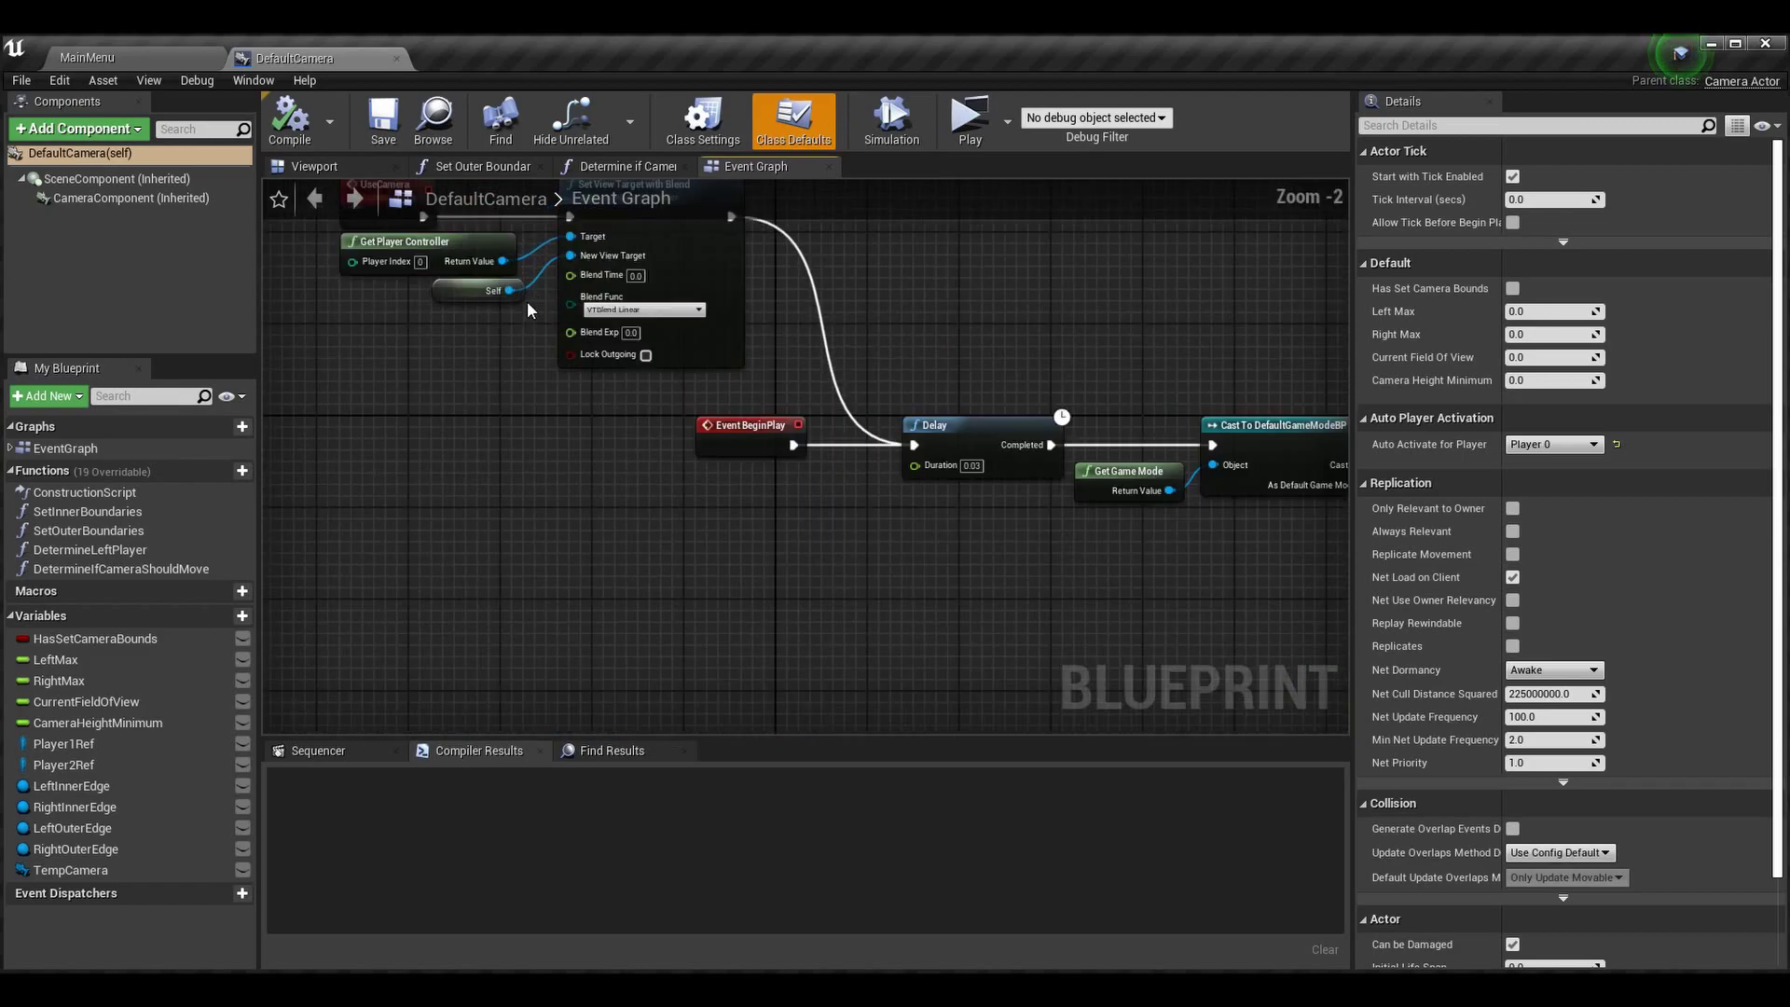
right_click_drag(576, 357, 598, 227)
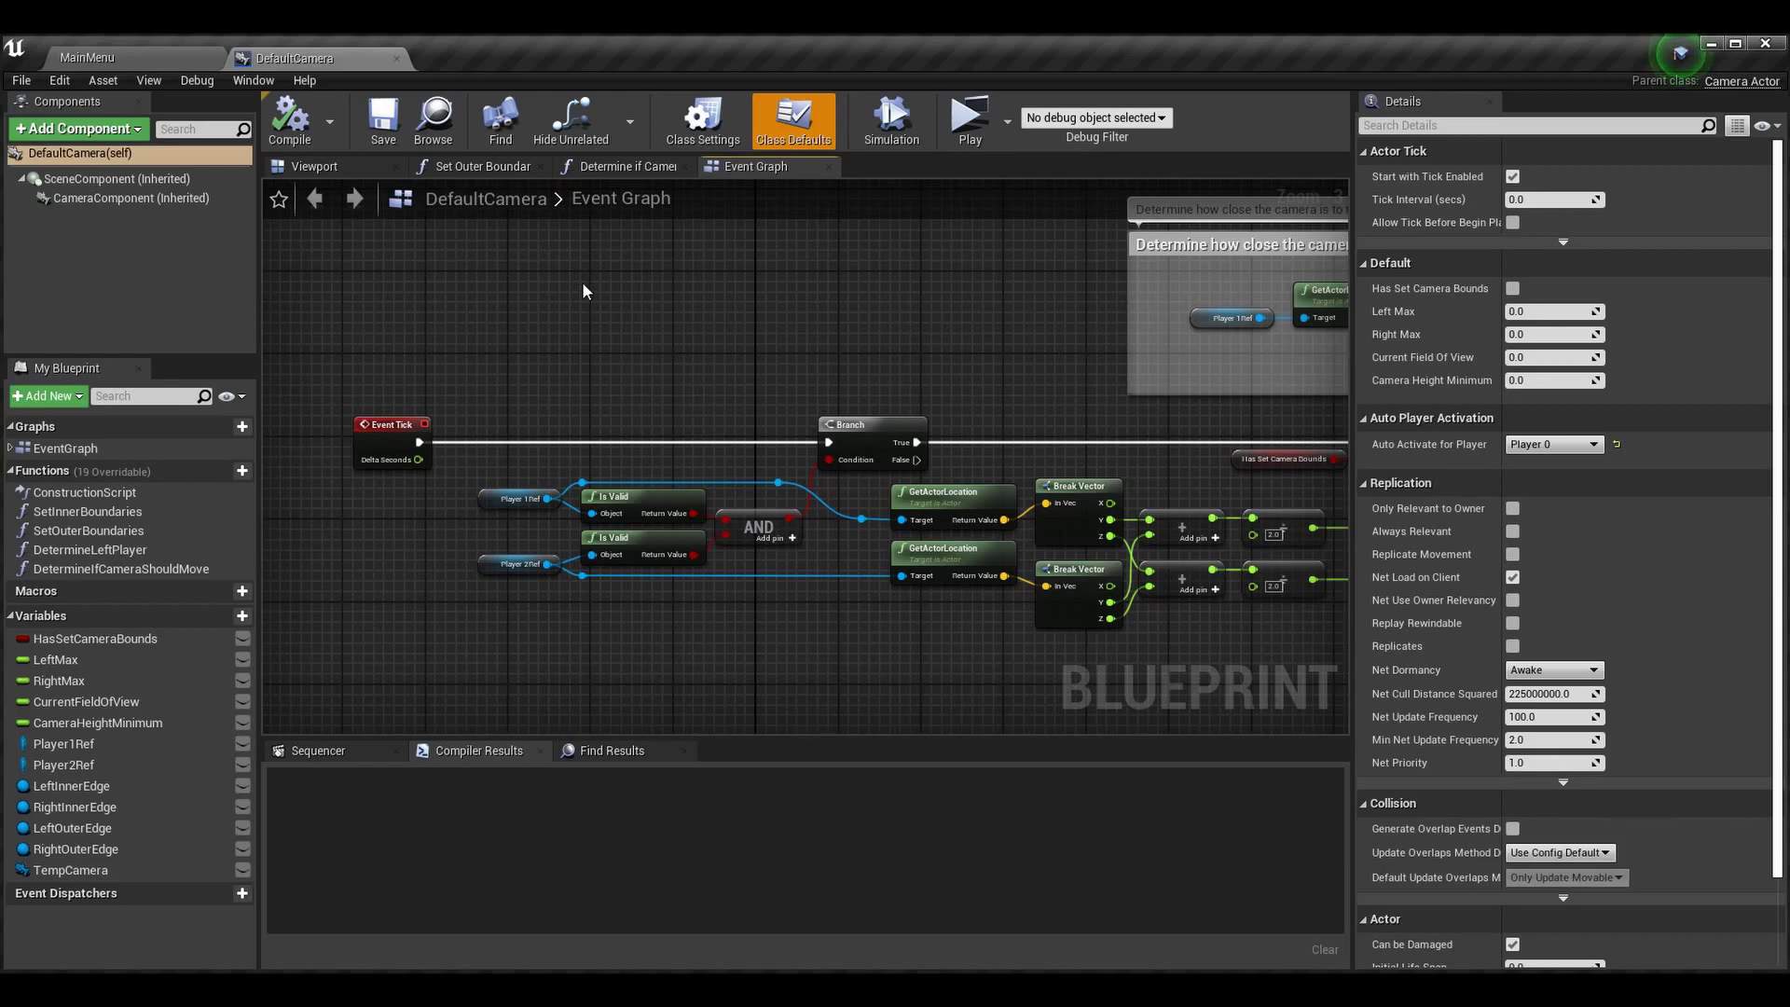
scroll(583, 292, "down", 3)
scroll(569, 425, "up", 4)
right_click_drag(569, 425, 593, 320)
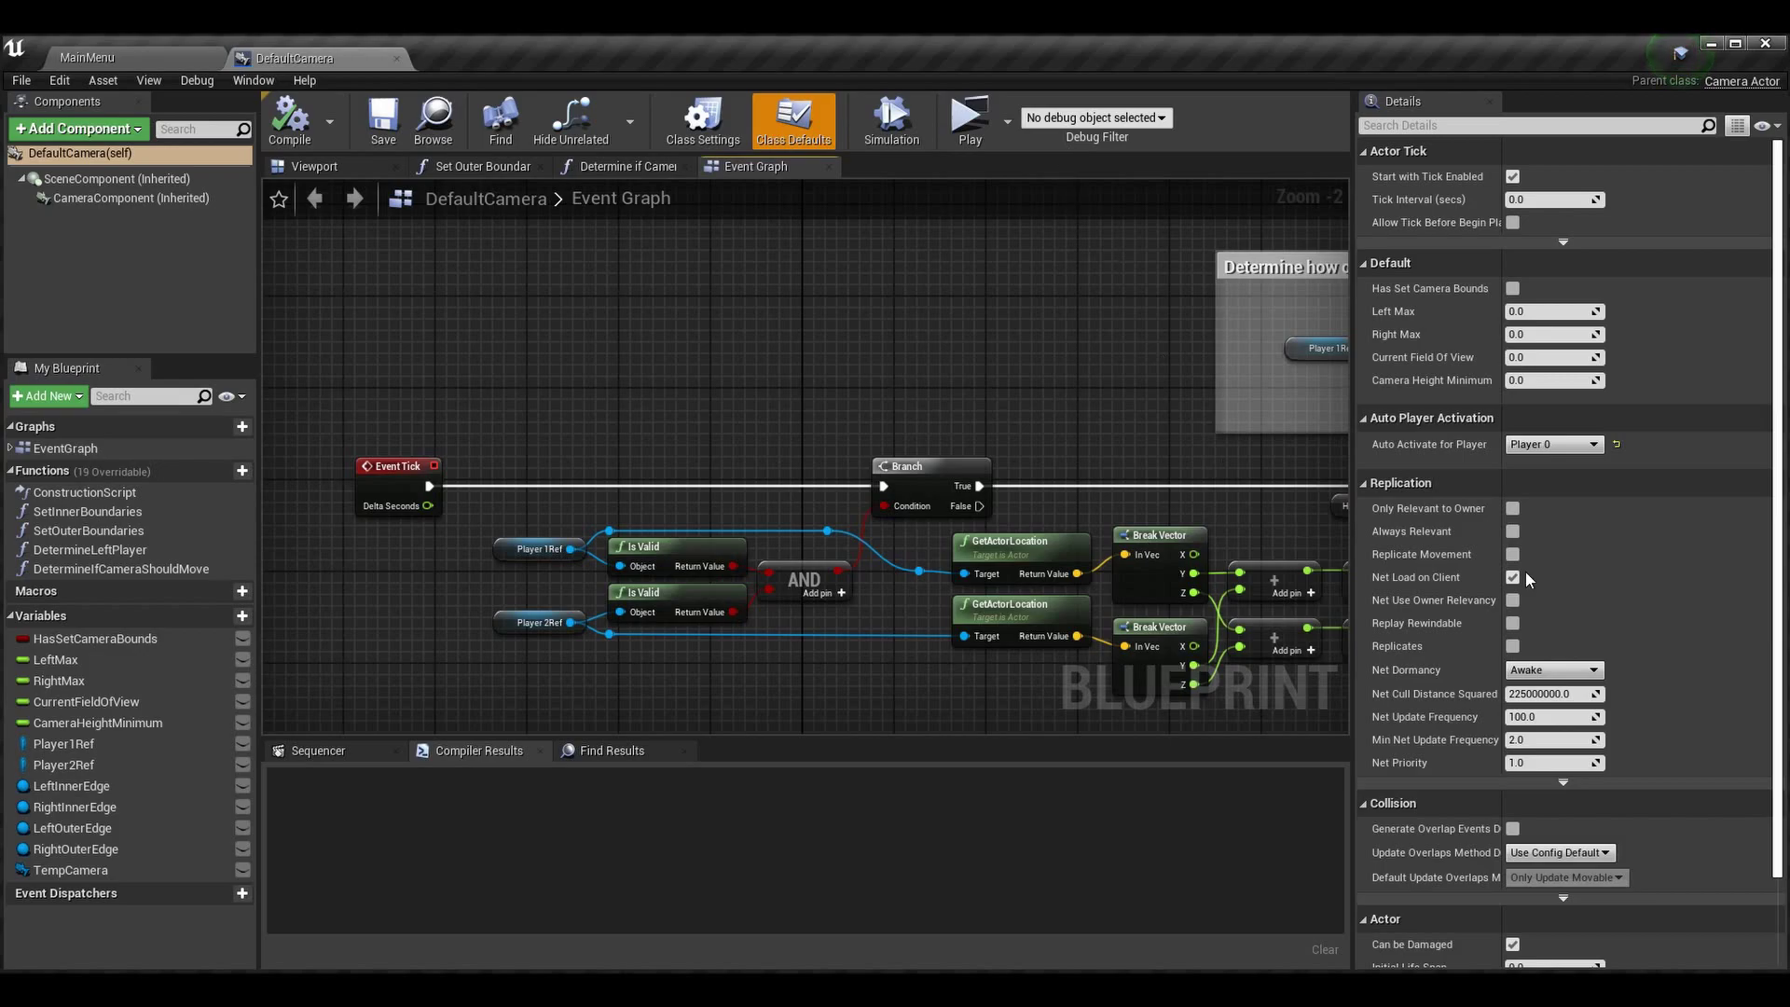
scroll(657, 445, "down", 1)
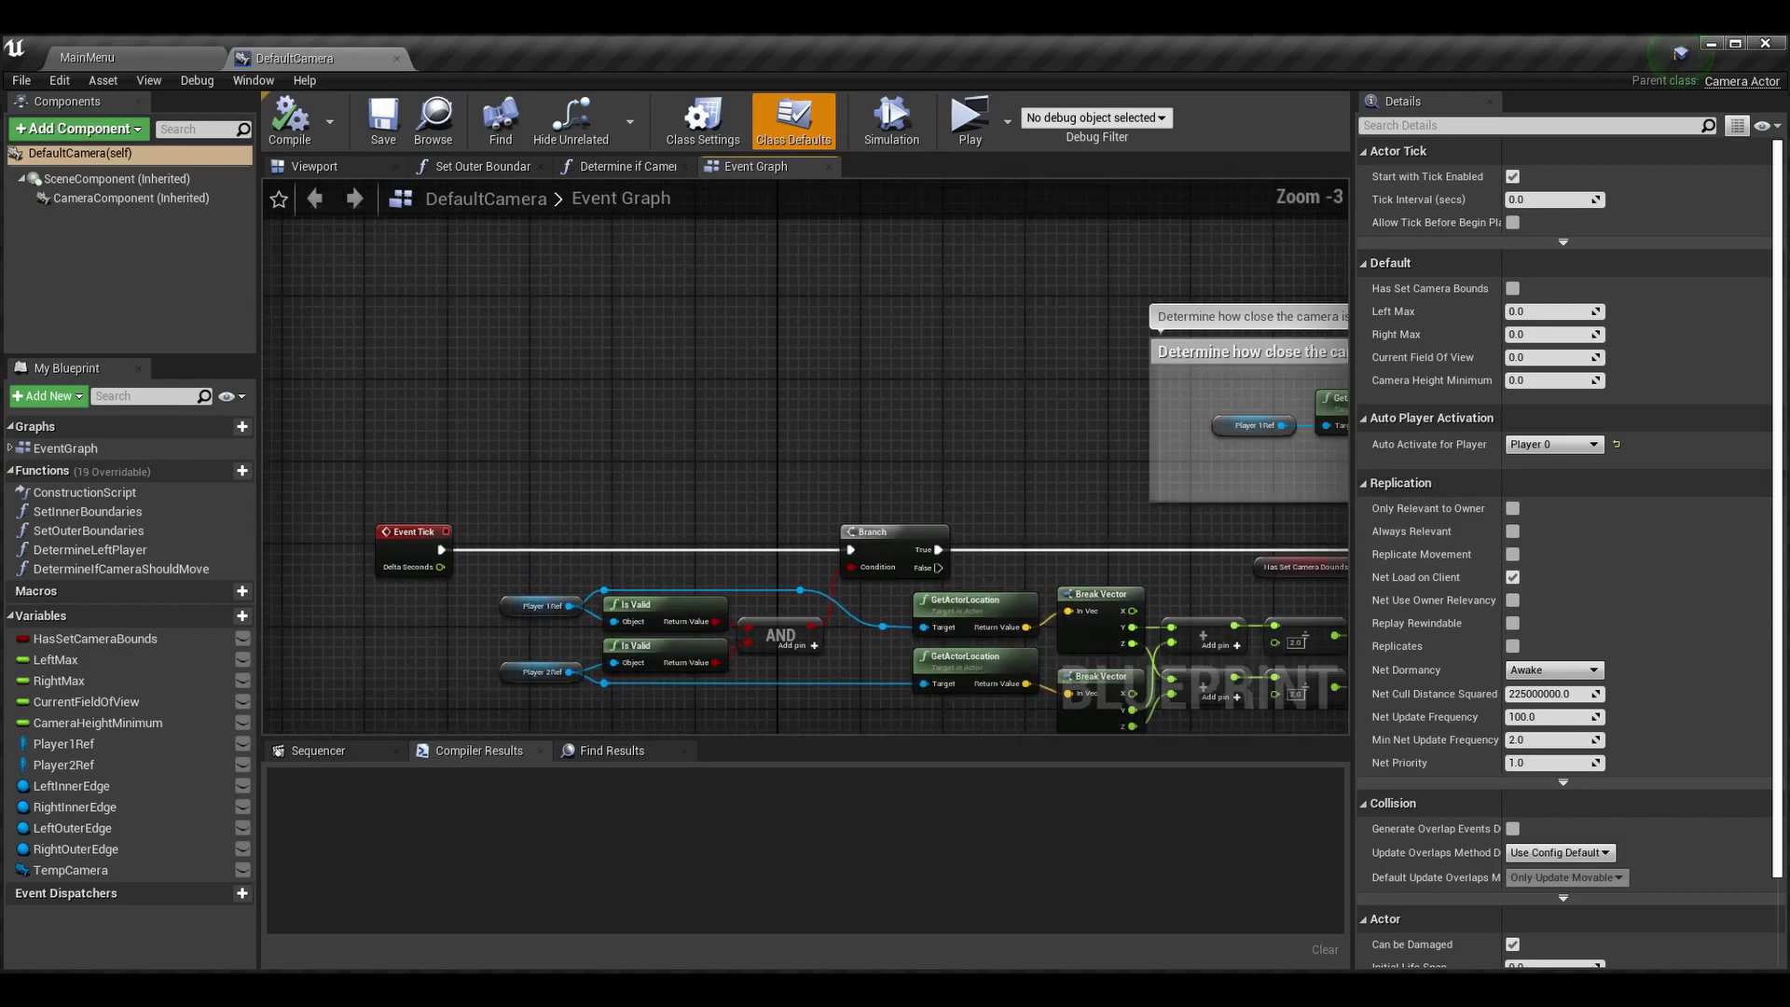
scroll(657, 444, "up", 2)
scroll(815, 483, "down", 3)
scroll(624, 381, "up", 2)
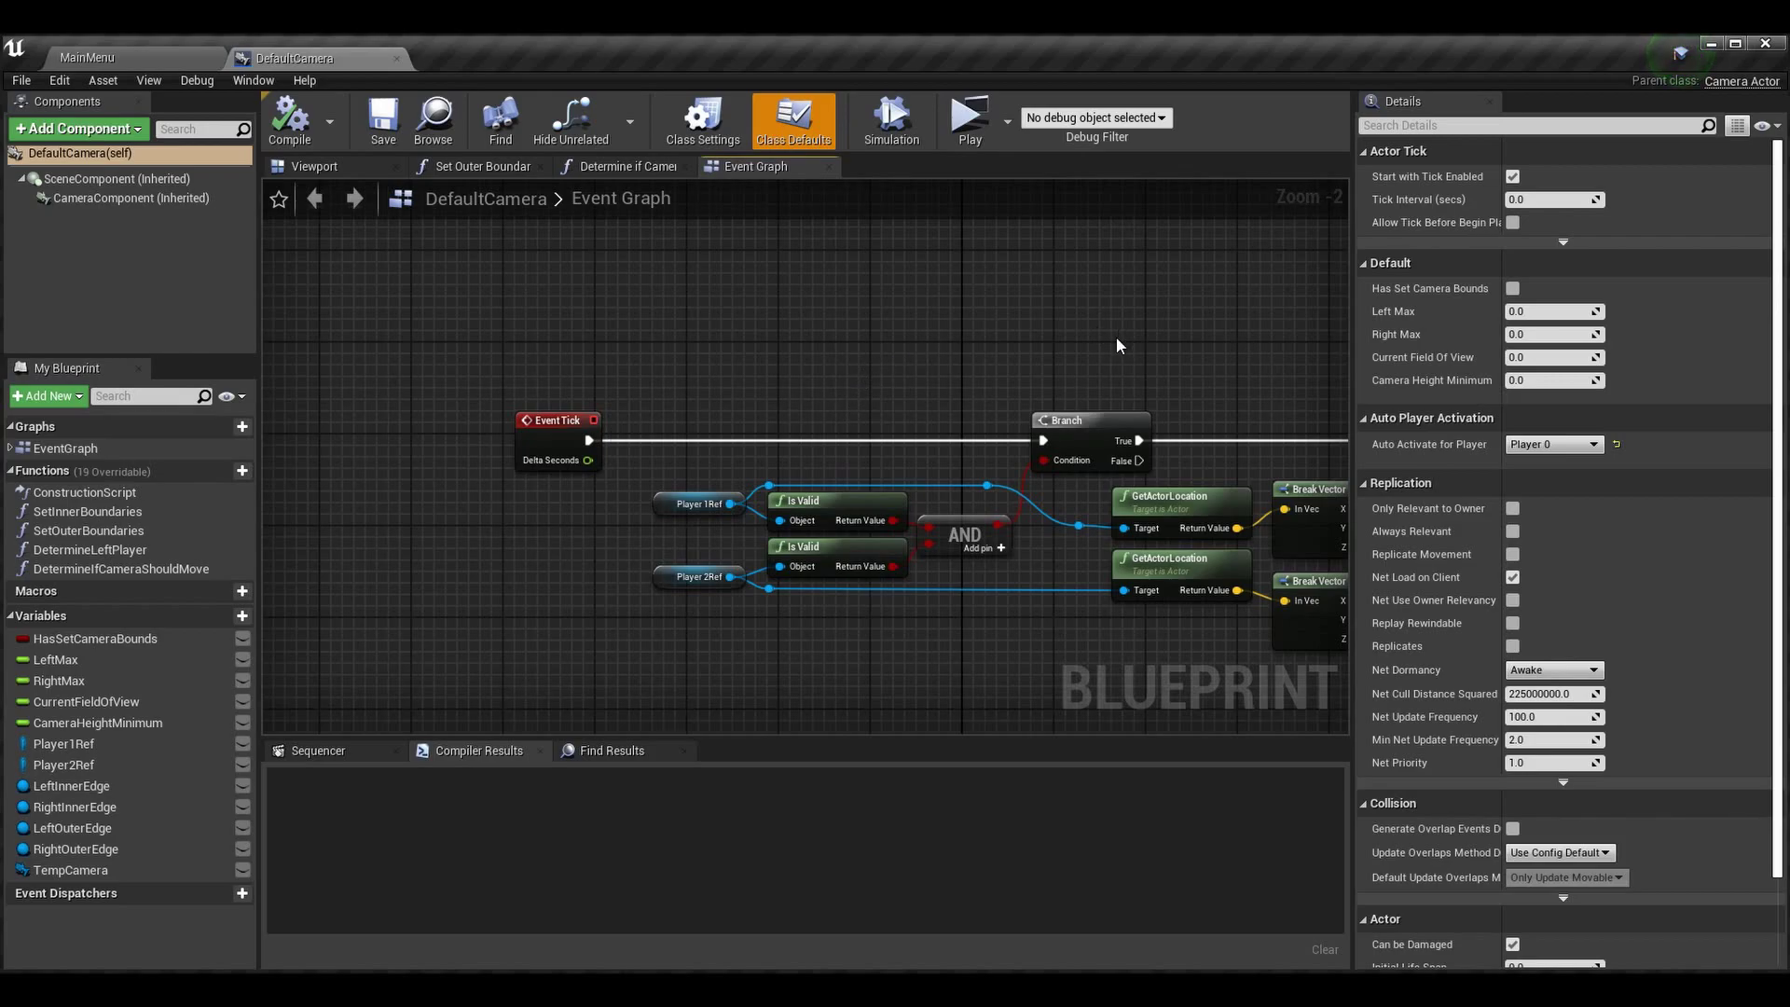
right_click_drag(914, 319, 676, 340)
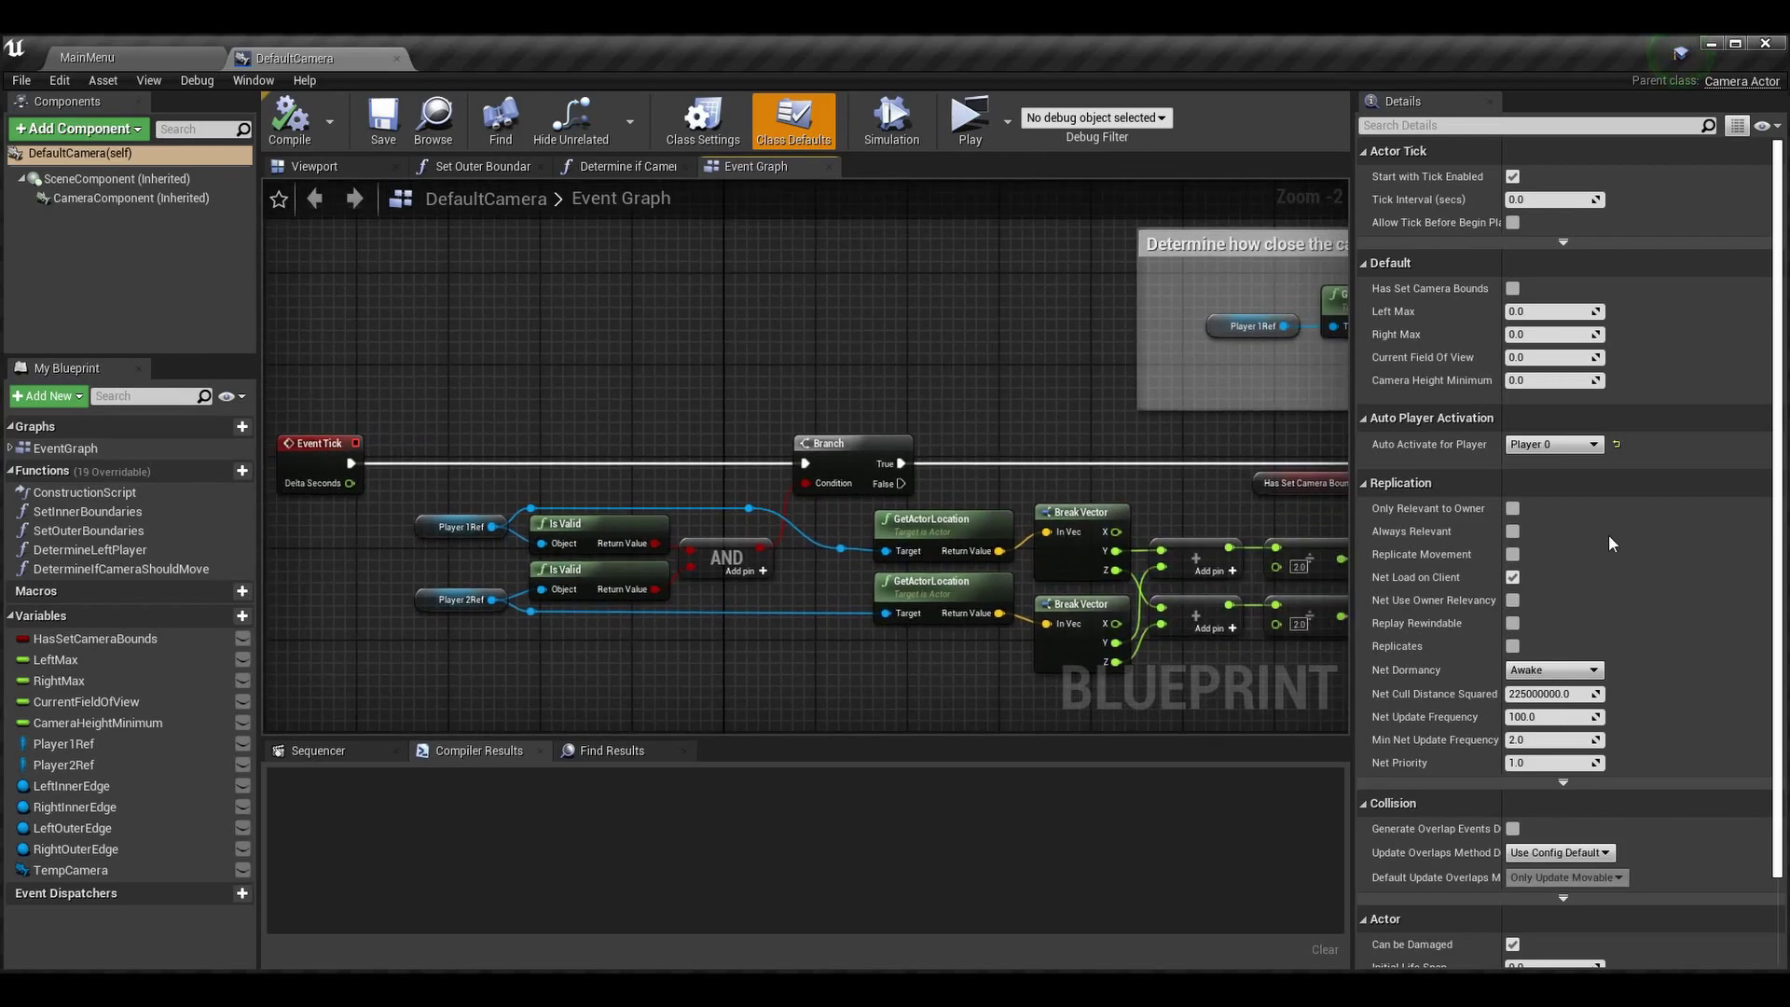
right_click_drag(1046, 300, 757, 287)
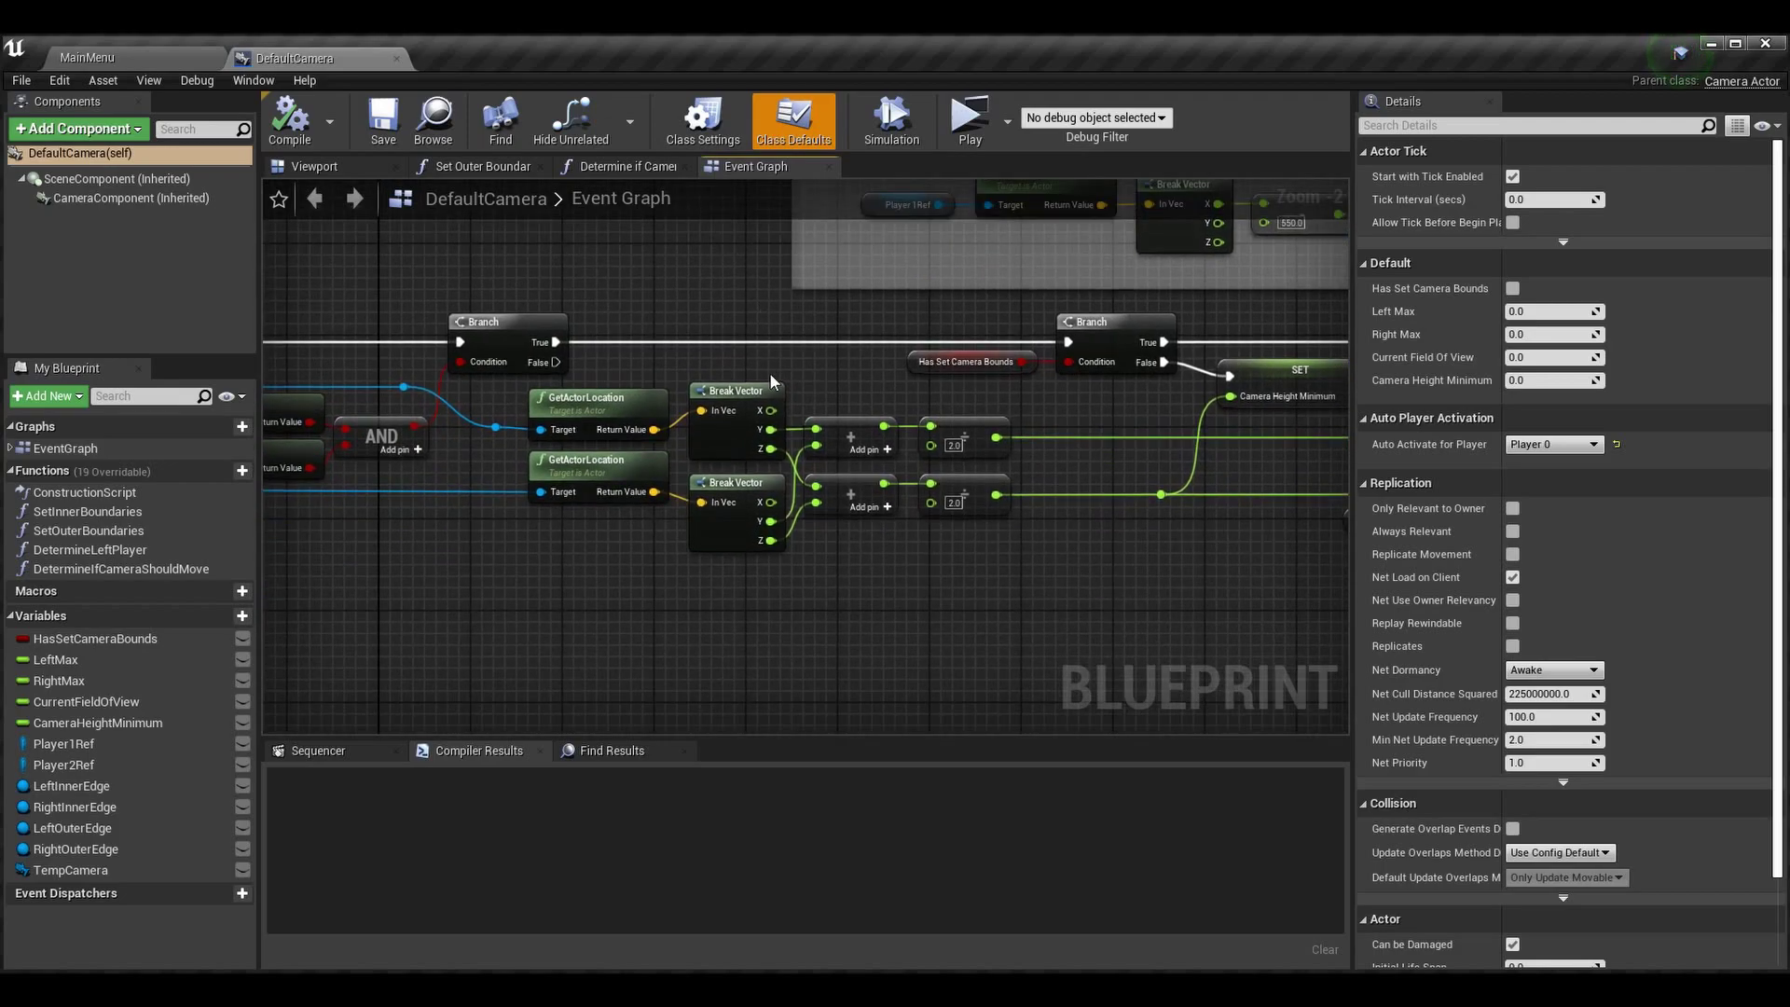
right_click_drag(775, 383, 567, 526)
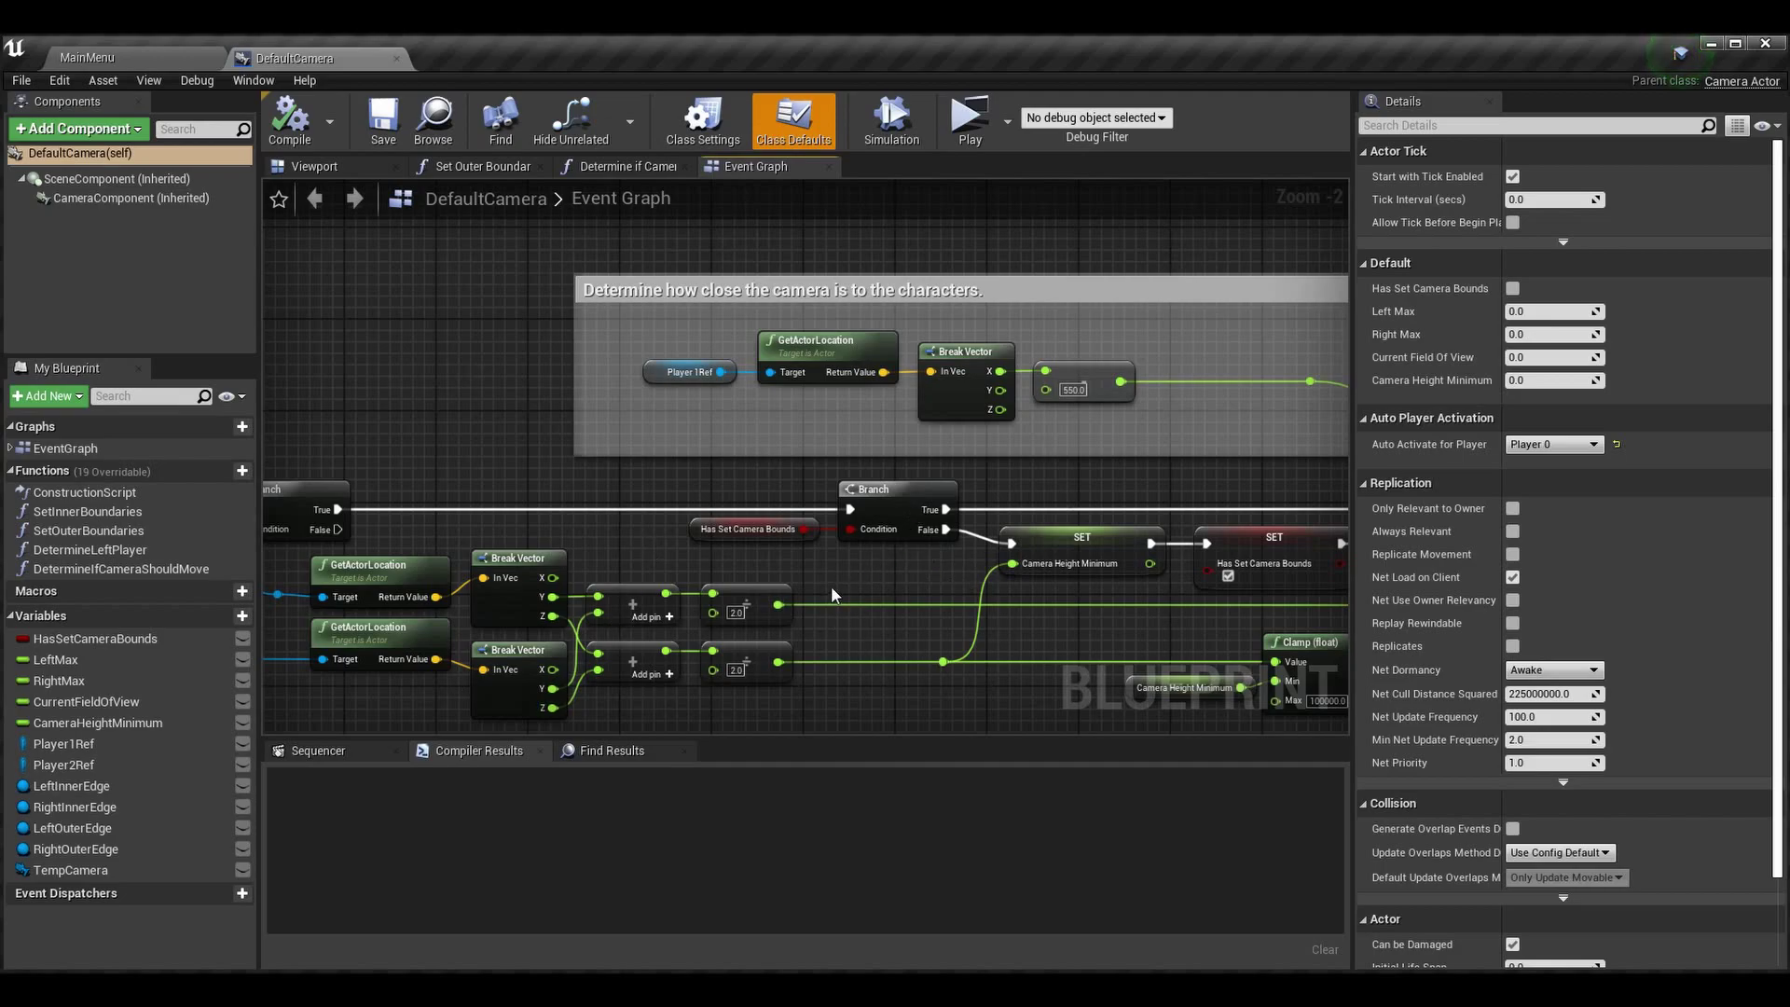
right_click_drag(835, 308, 425, 438)
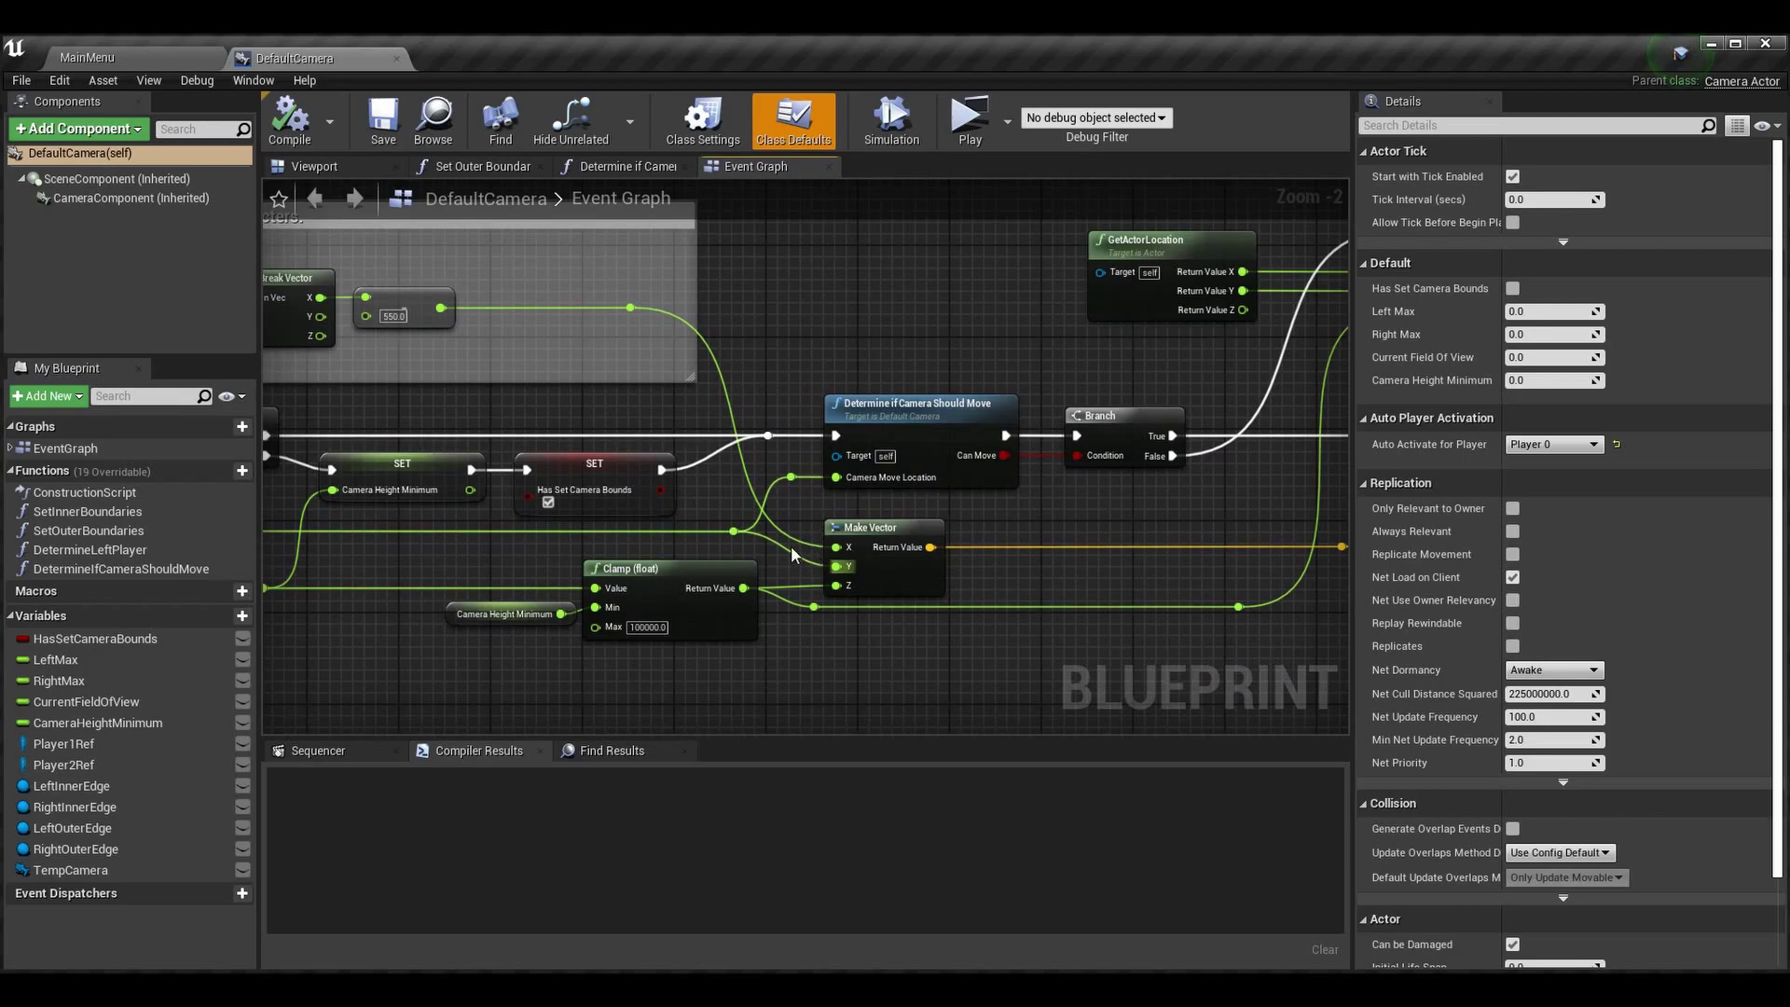
right_click_drag(709, 630, 960, 574)
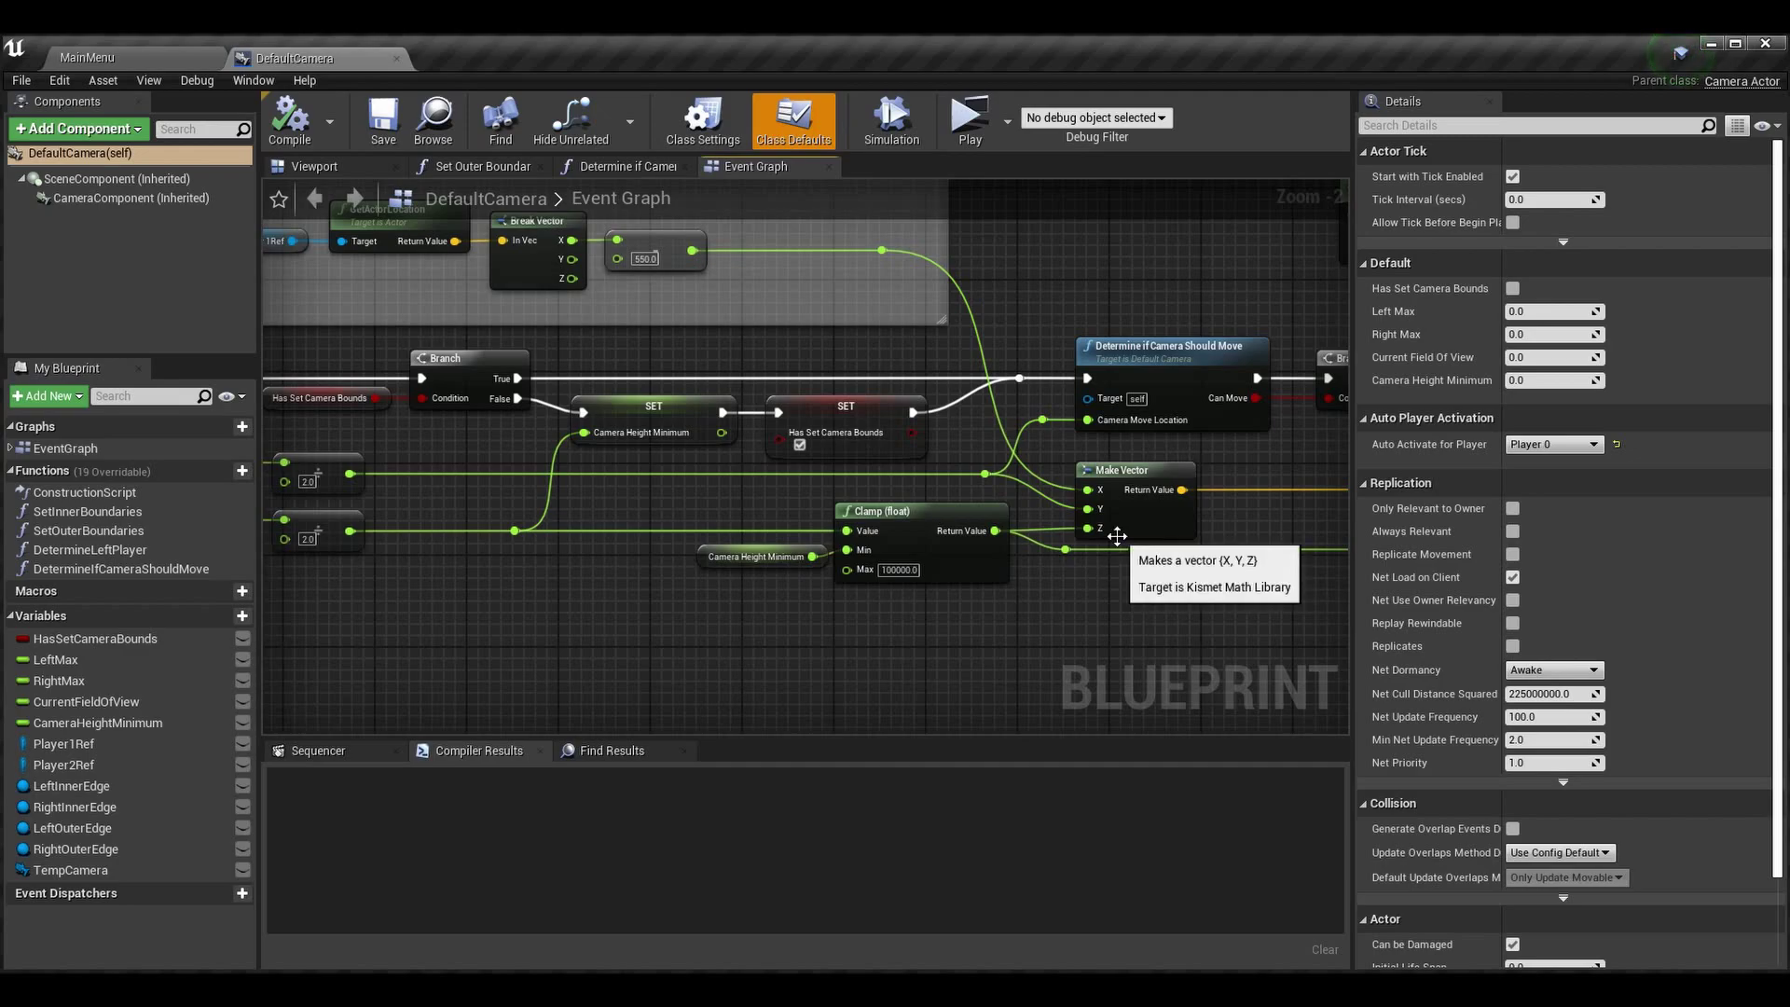
mouse_move(1323, 462)
right_mouse_down()
mouse_move(943, 454)
mouse_move(858, 584)
mouse_move(679, 584)
right_mouse_up()
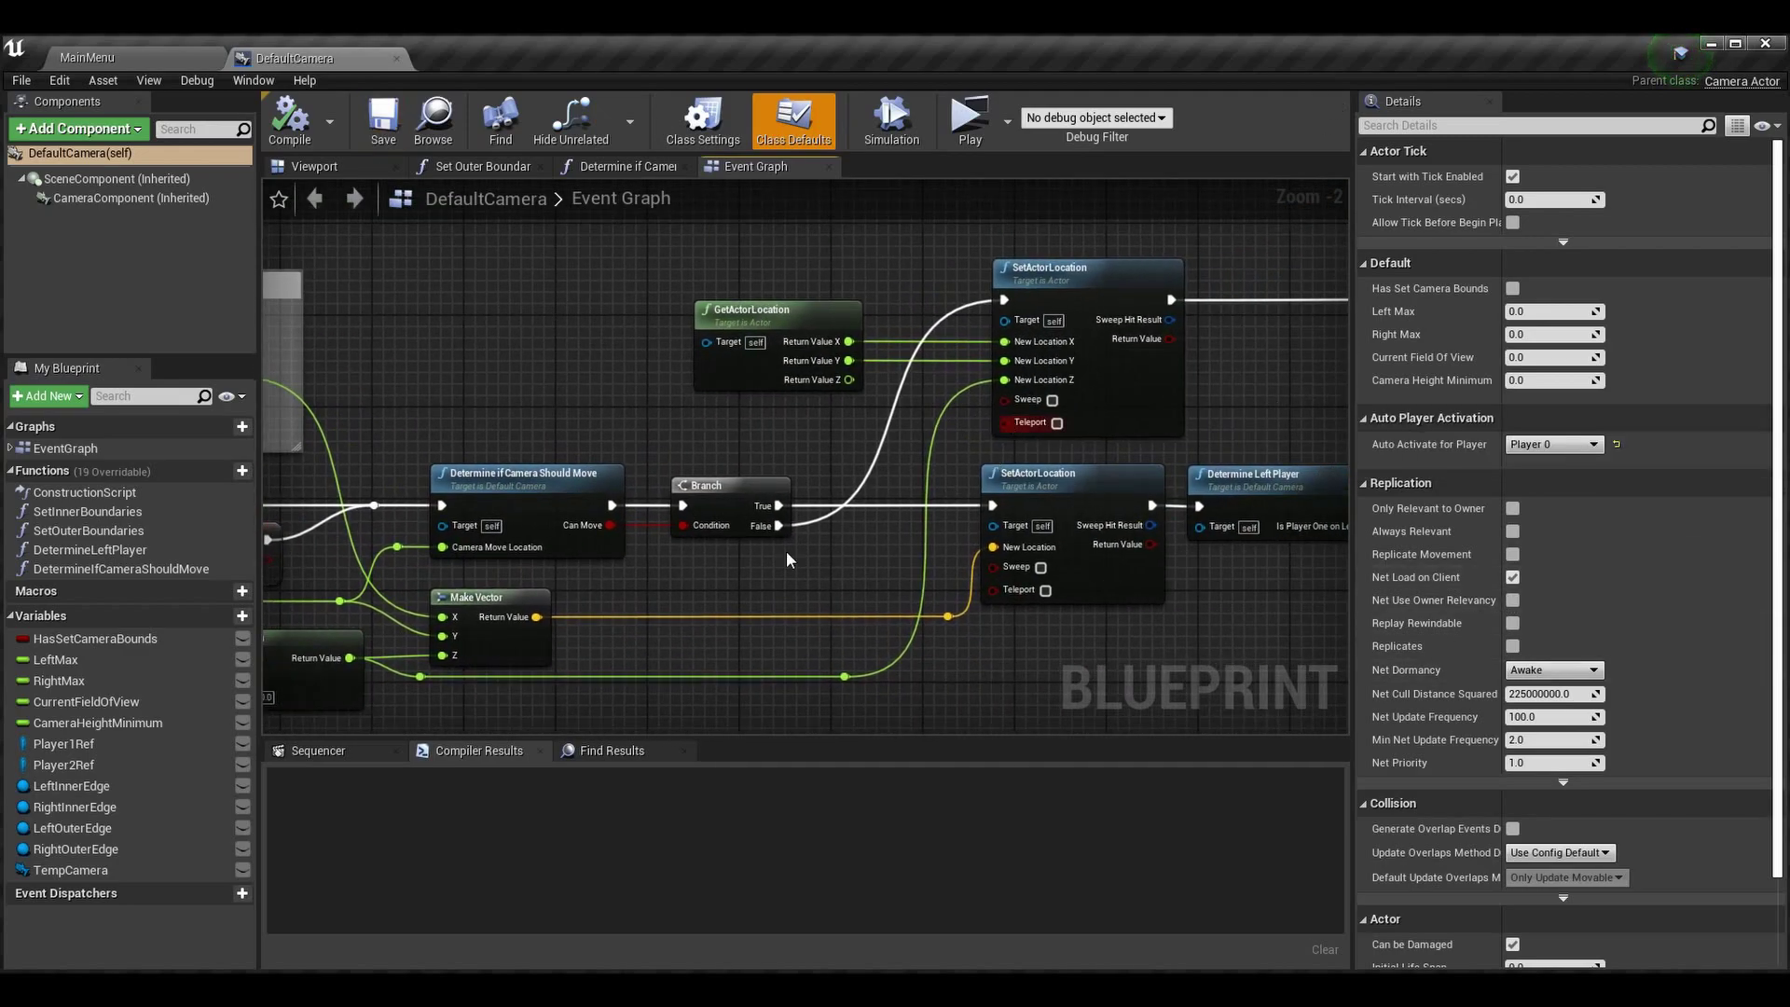
scroll(812, 445, "down", 2)
right_click_drag(811, 446, 889, 429)
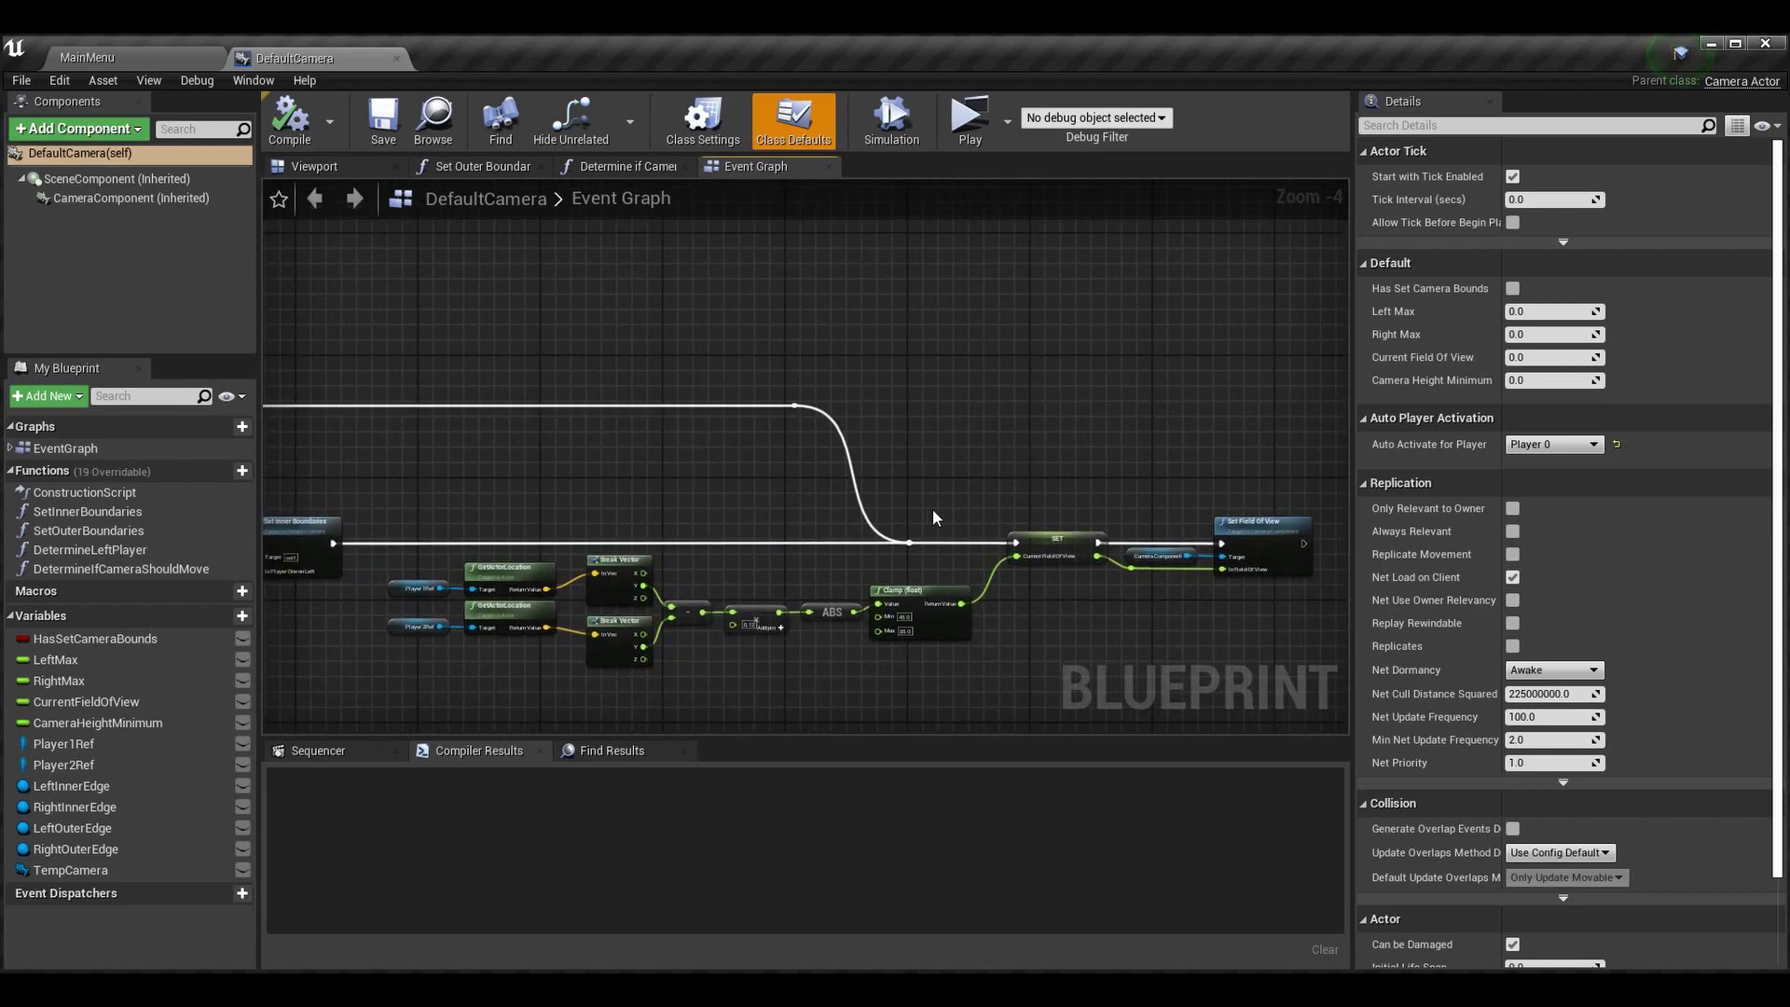
scroll(889, 429, "up", 2)
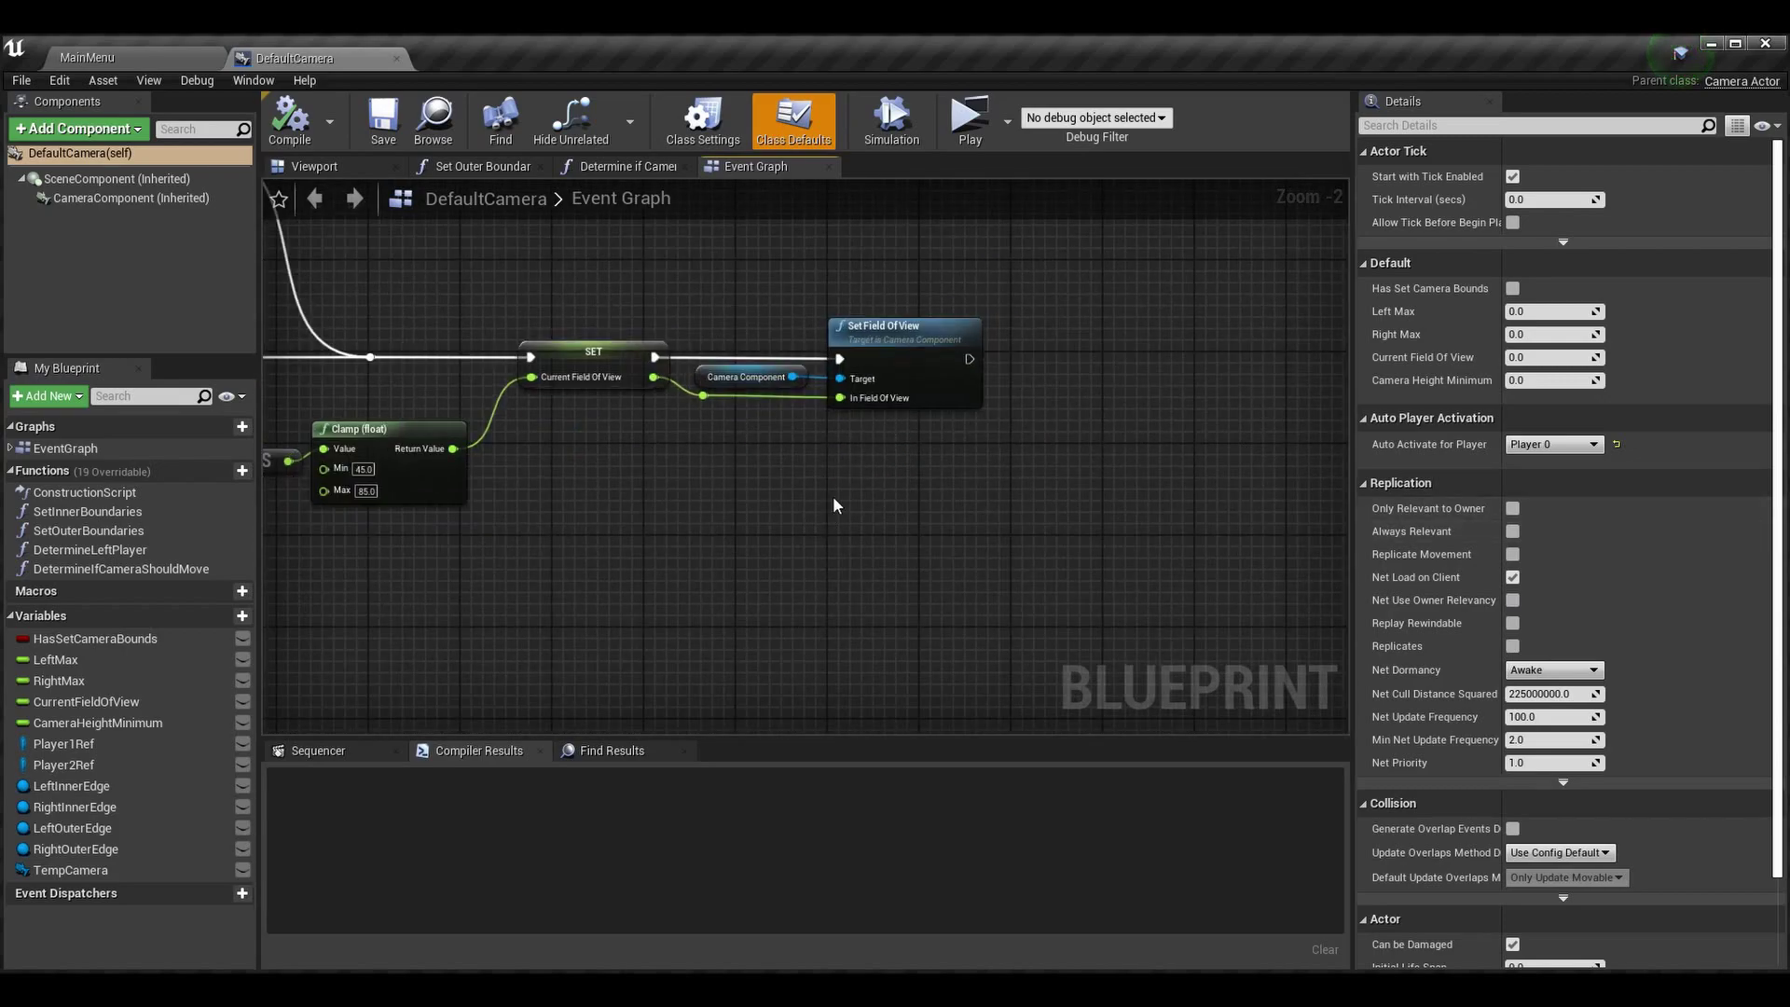
scroll(606, 444, "down", 3)
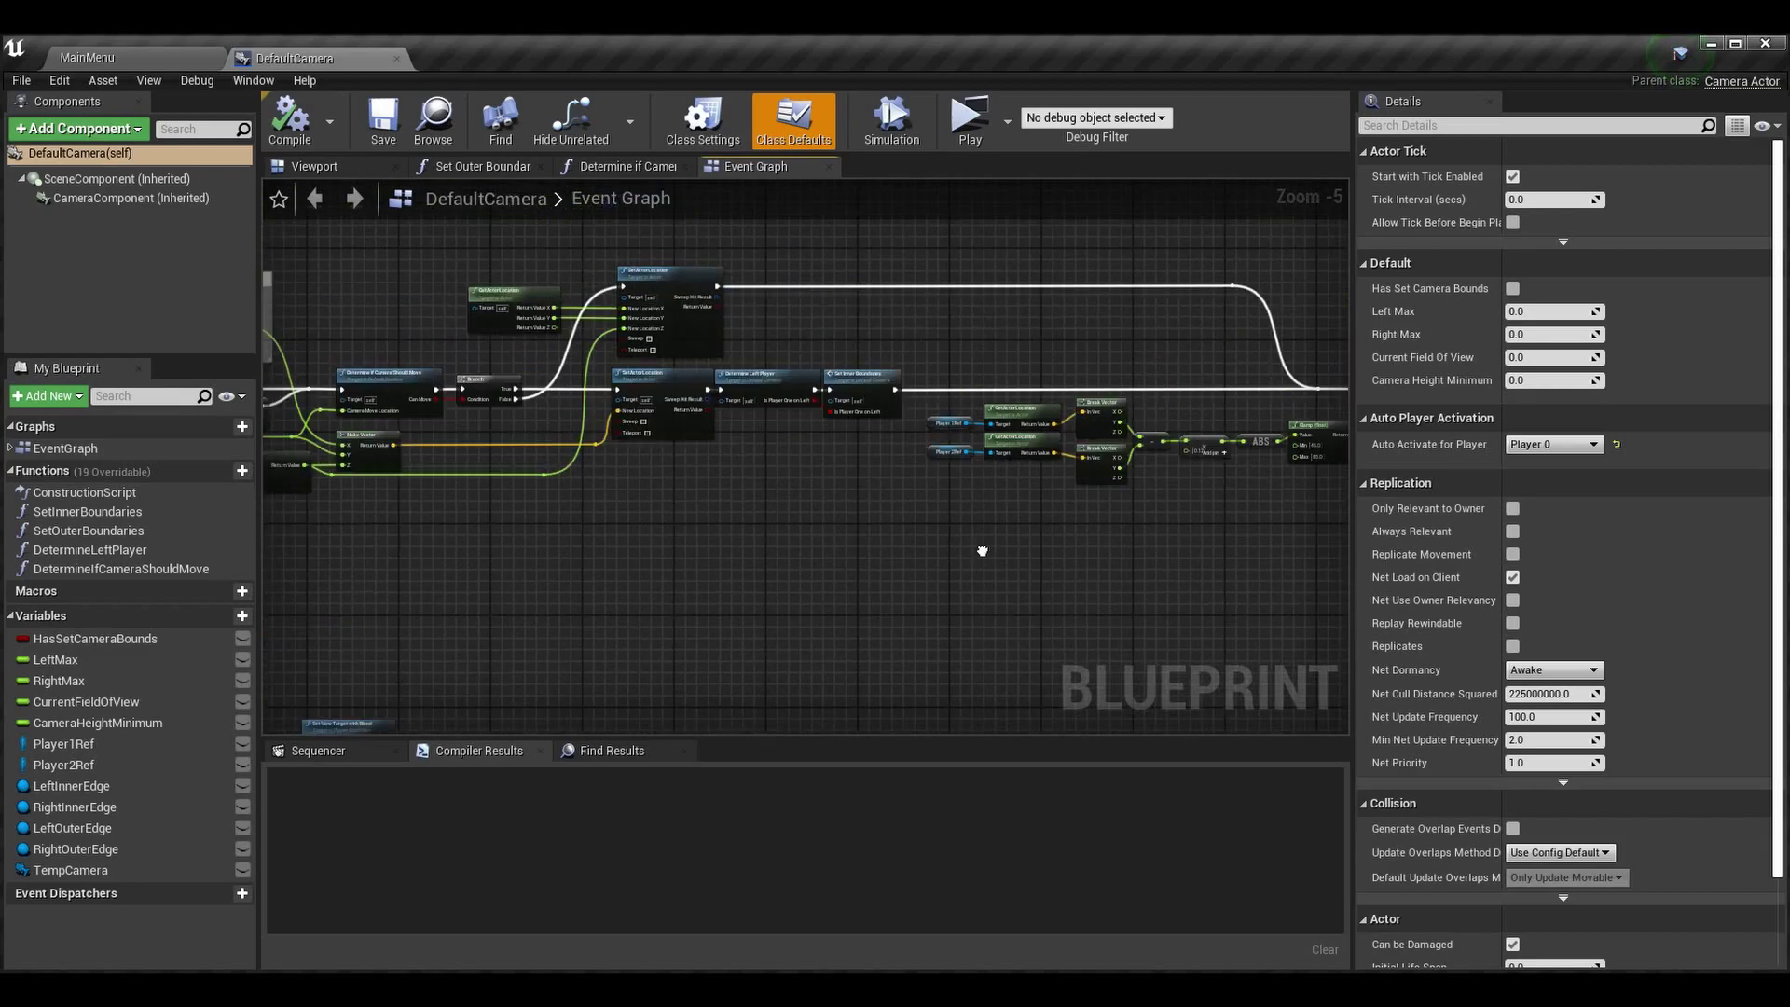
right_click_drag(605, 445, 843, 417)
scroll(842, 420, "up", 2)
scroll(936, 538, "up", 1)
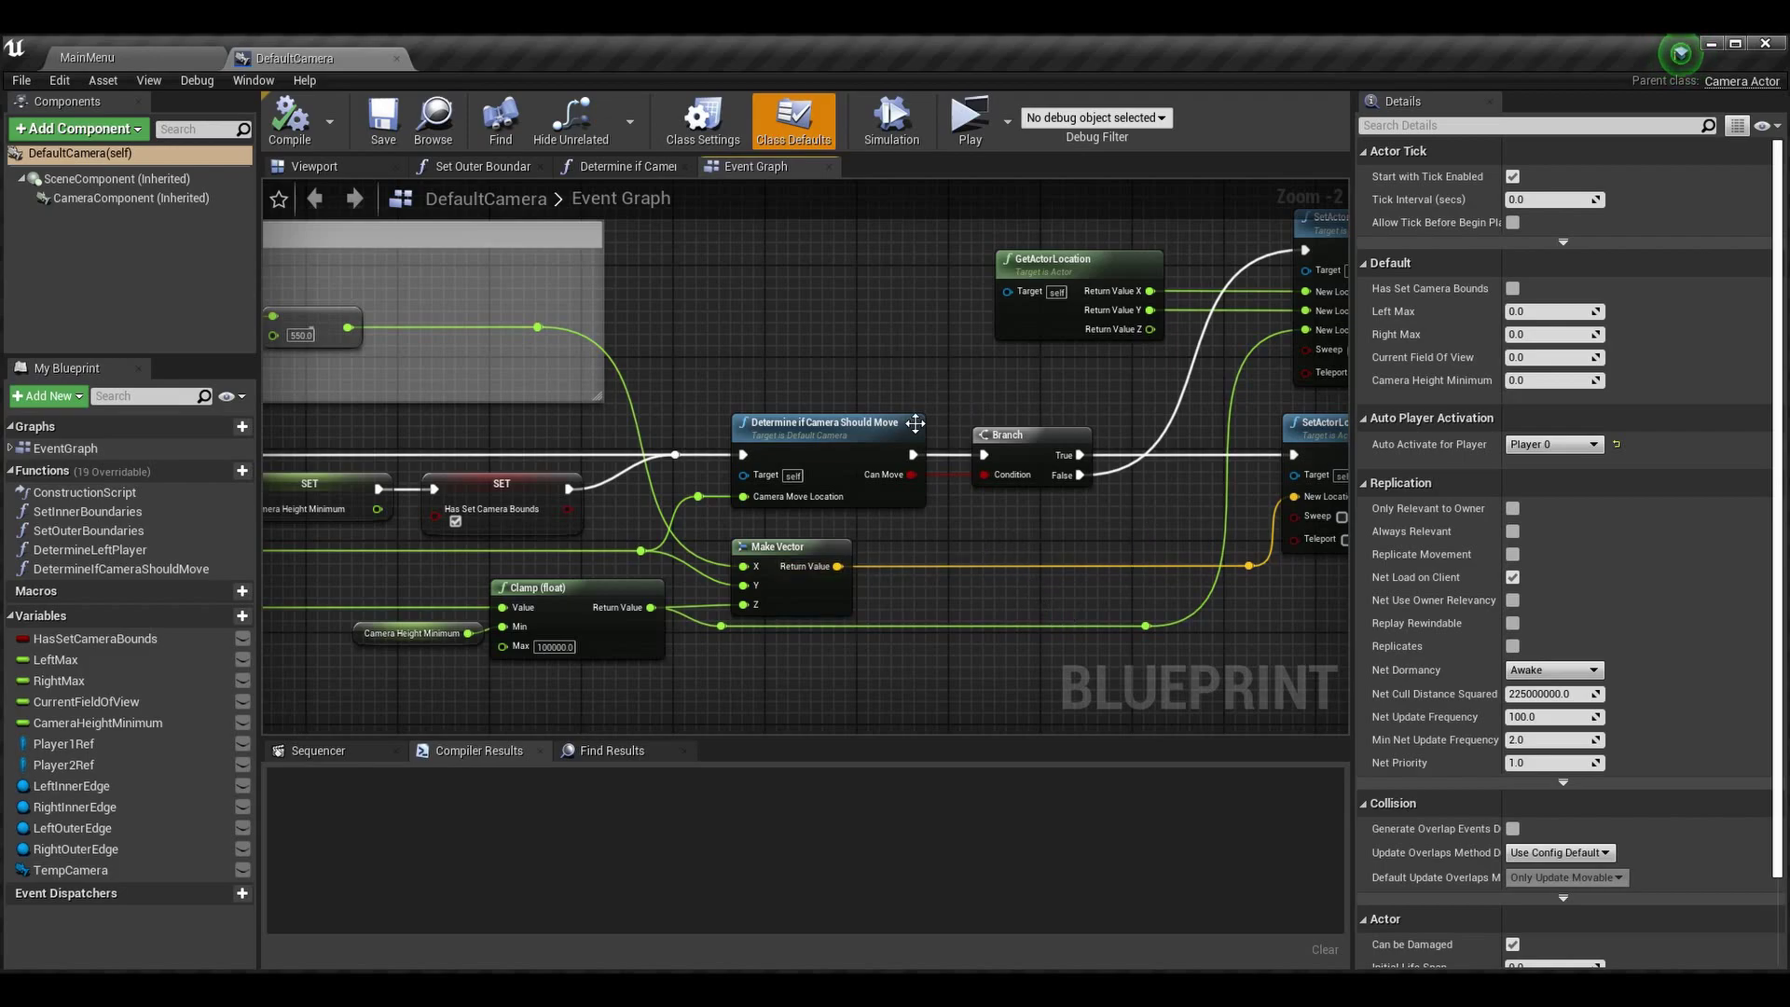
- Open the Determine if Camera Should Move function graph, then return to the Event Graph
double_click(874, 427)
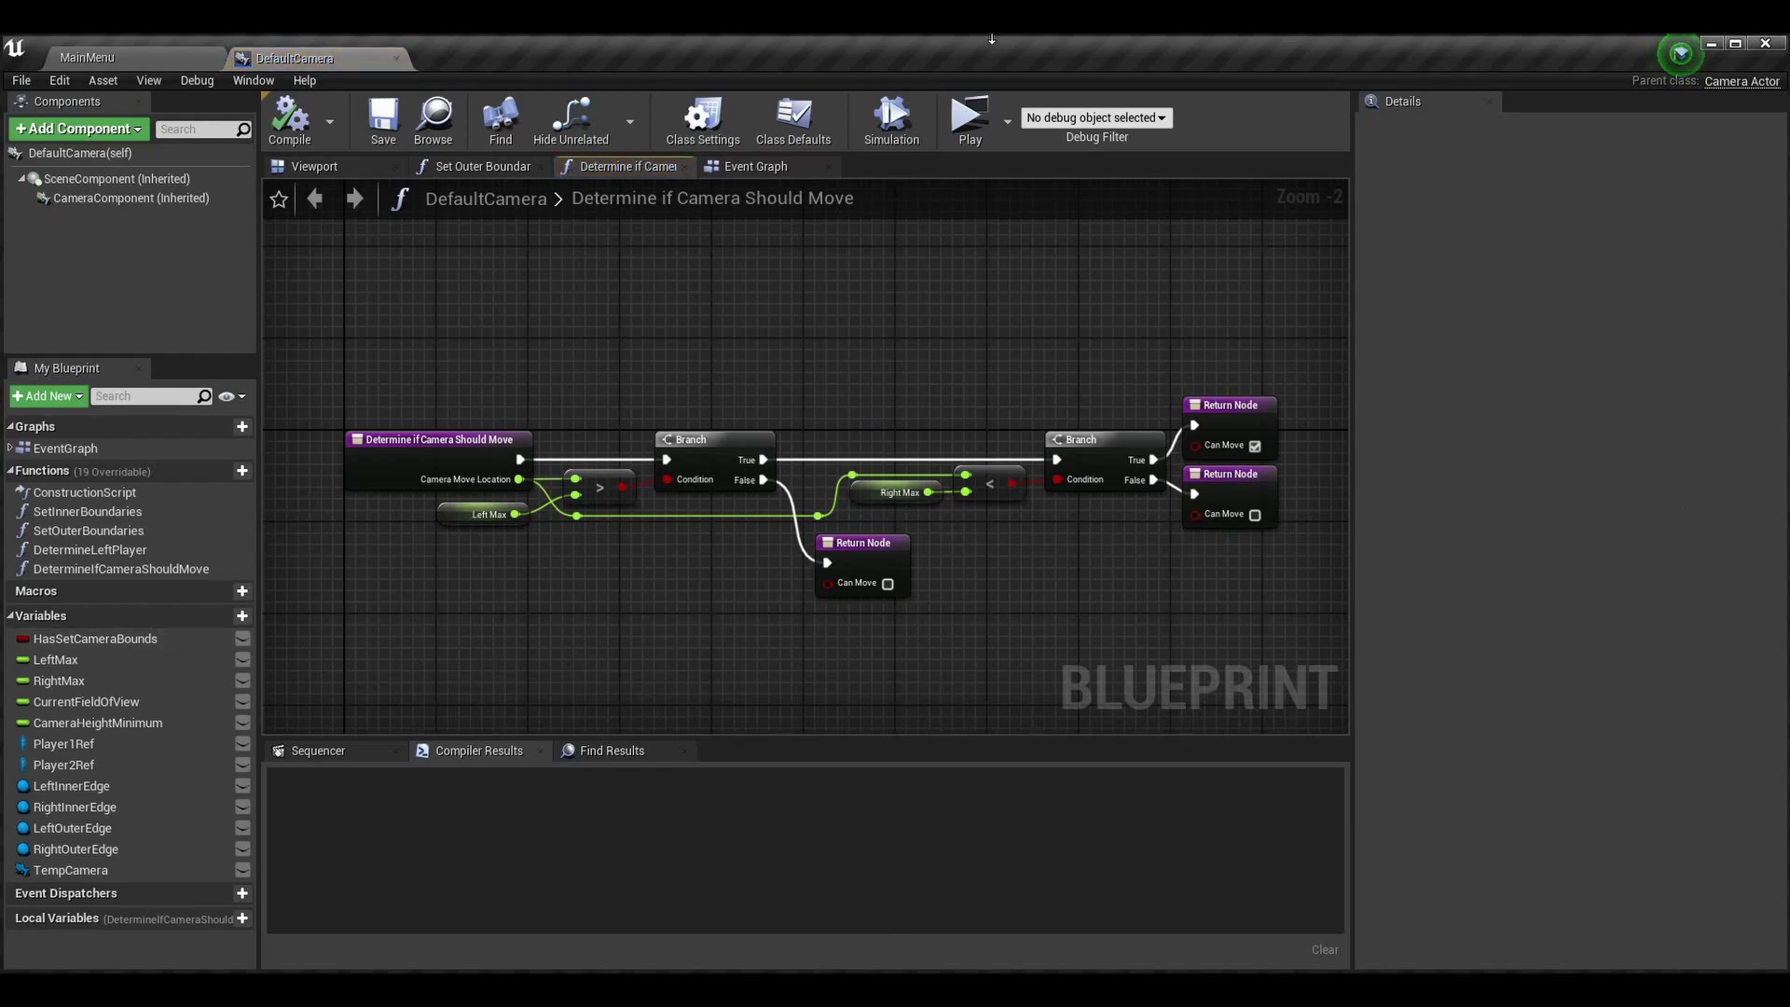
left_click(728, 169)
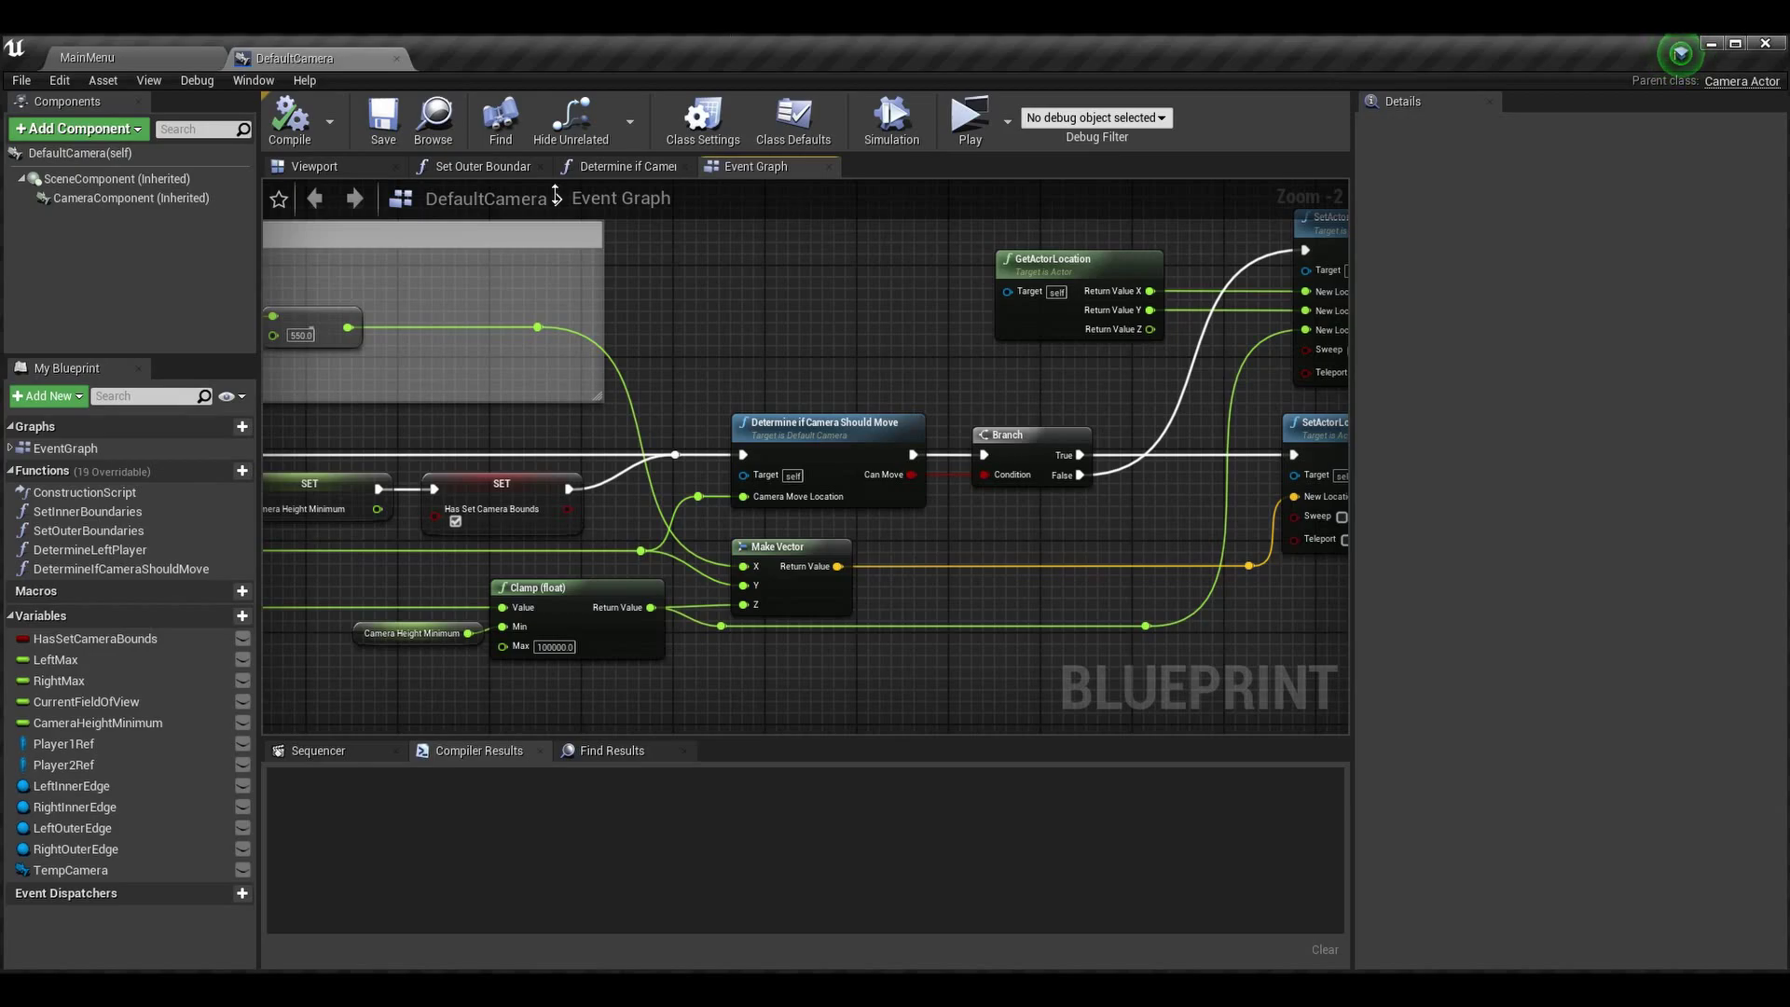
- Open the Set Inner and Set Outer Boundaries graphs and view the SetActorLocation node
double_click(142, 513)
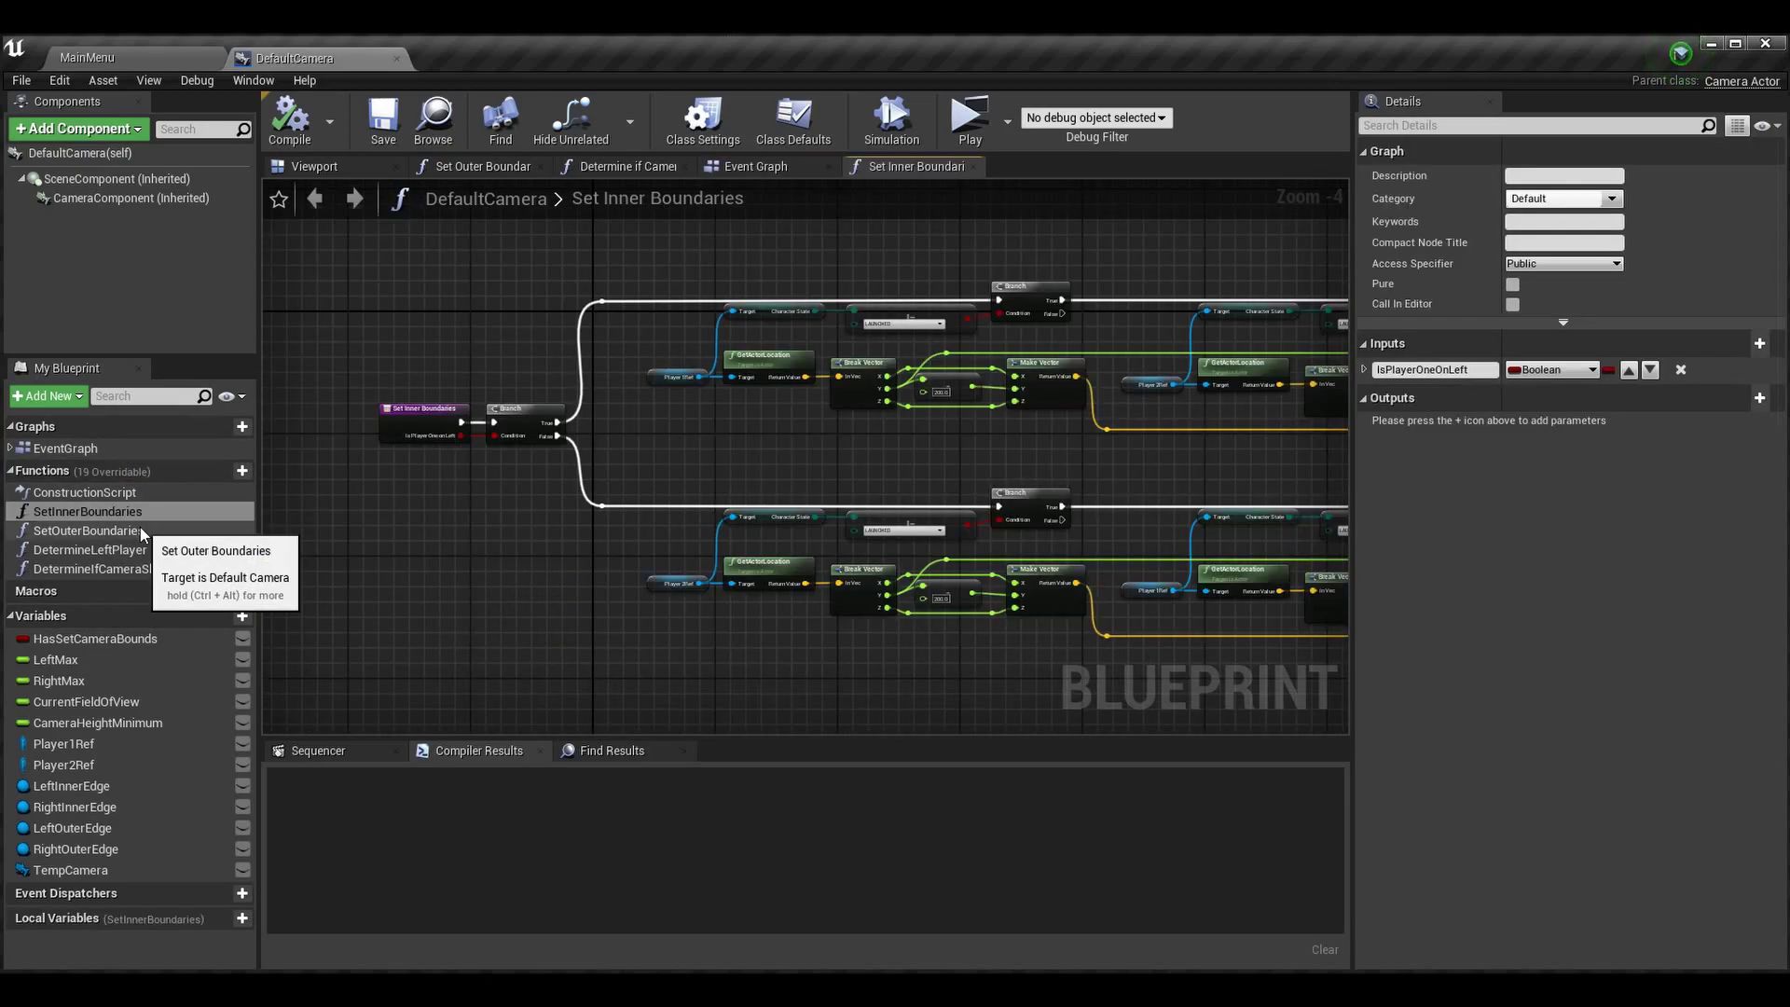
double_click(141, 528)
right_click_drag(753, 676, 854, 577)
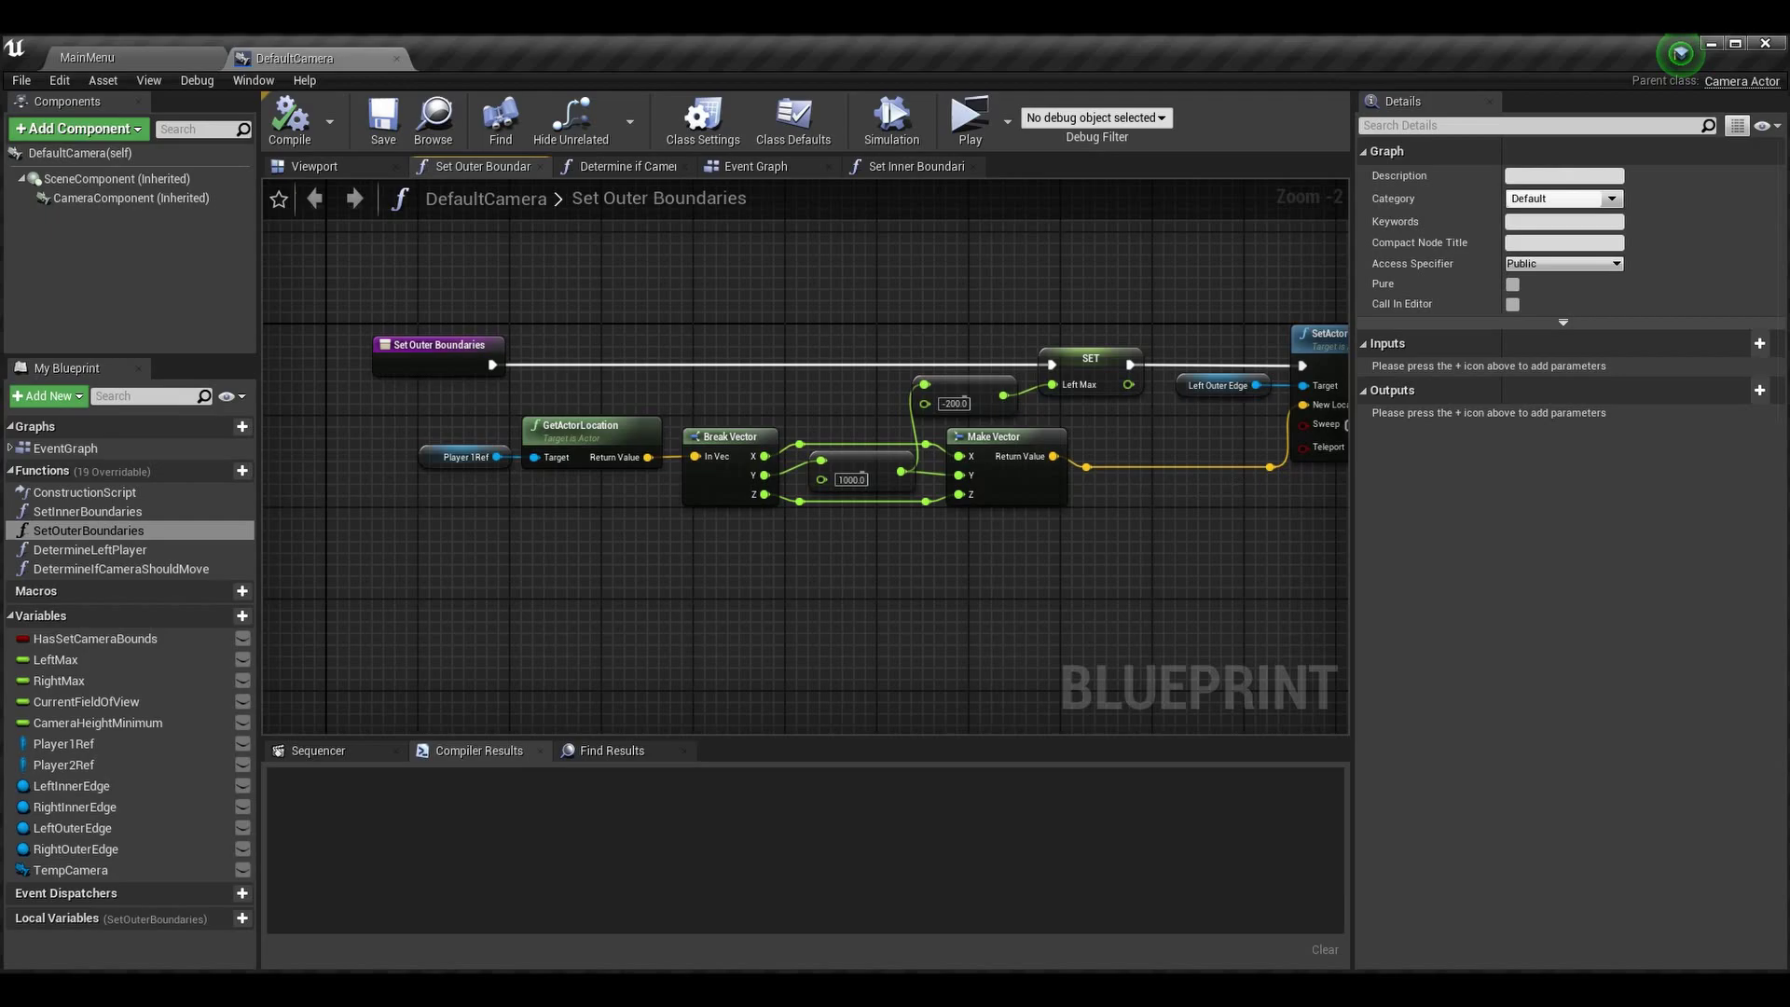
mouse_move(853, 578)
right_mouse_down()
mouse_move(1091, 406)
mouse_move(876, 367)
right_mouse_up()
scroll(1091, 406, "down", 1)
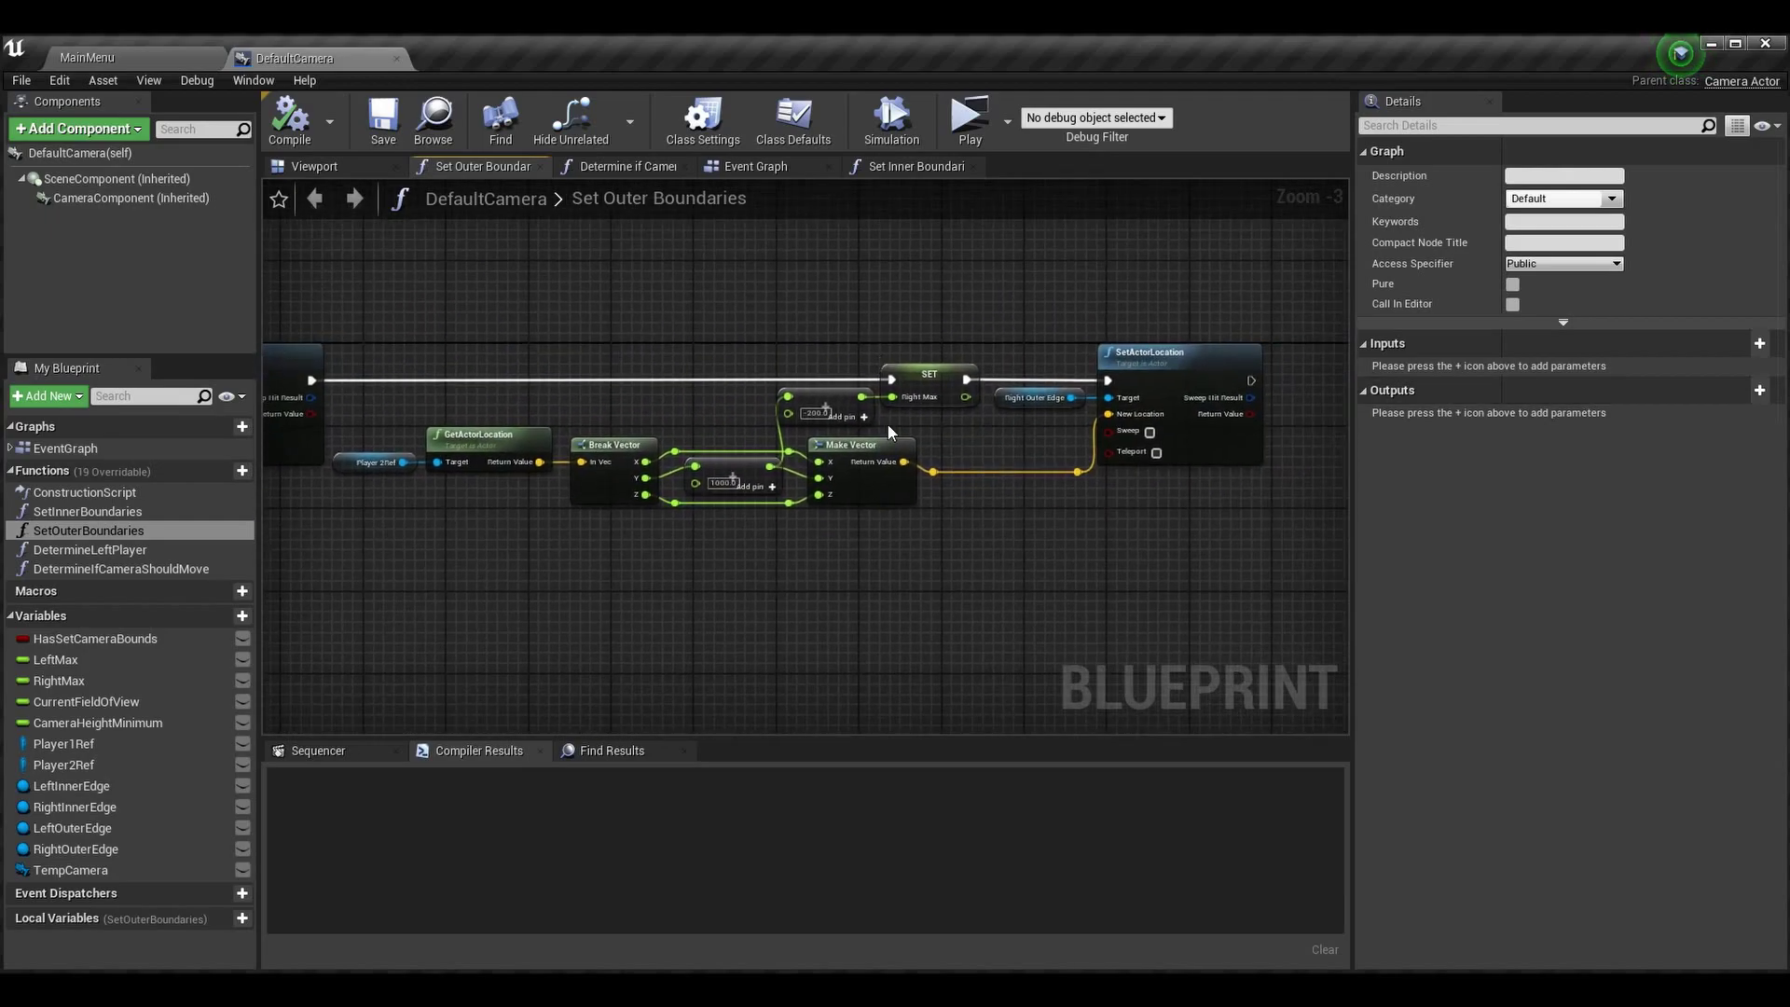
scroll(877, 366, "up", 2)
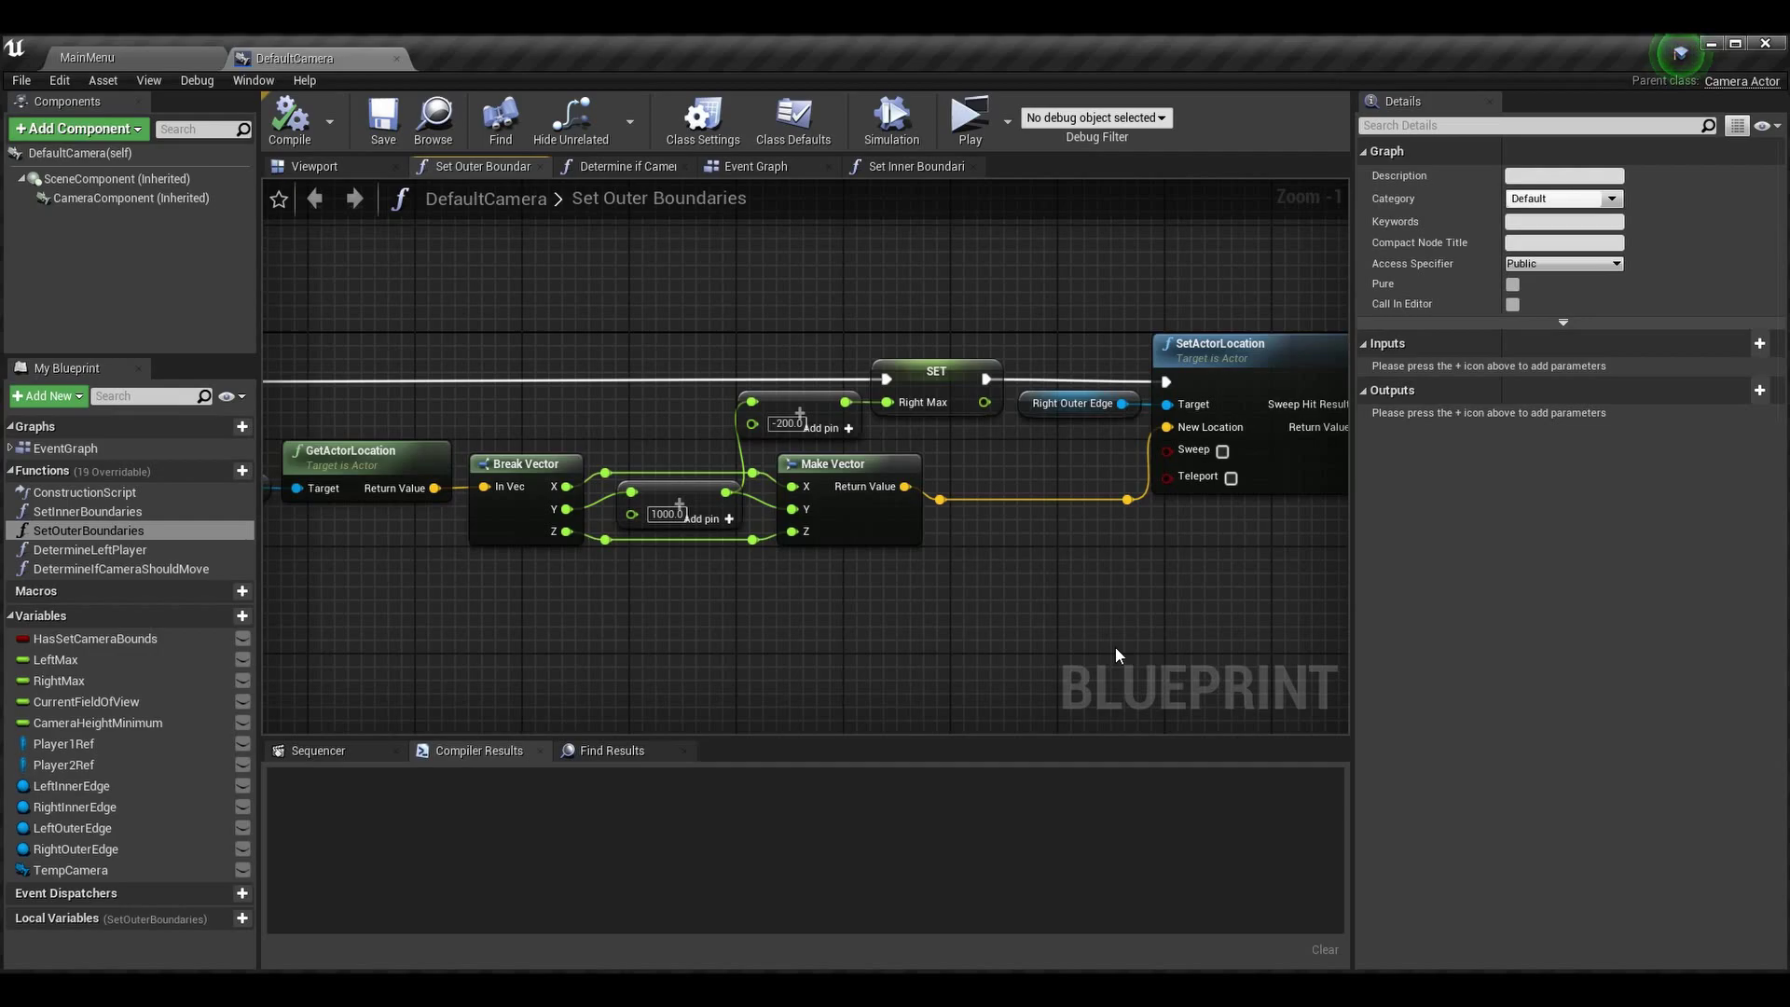
scroll(677, 511, "down", 3)
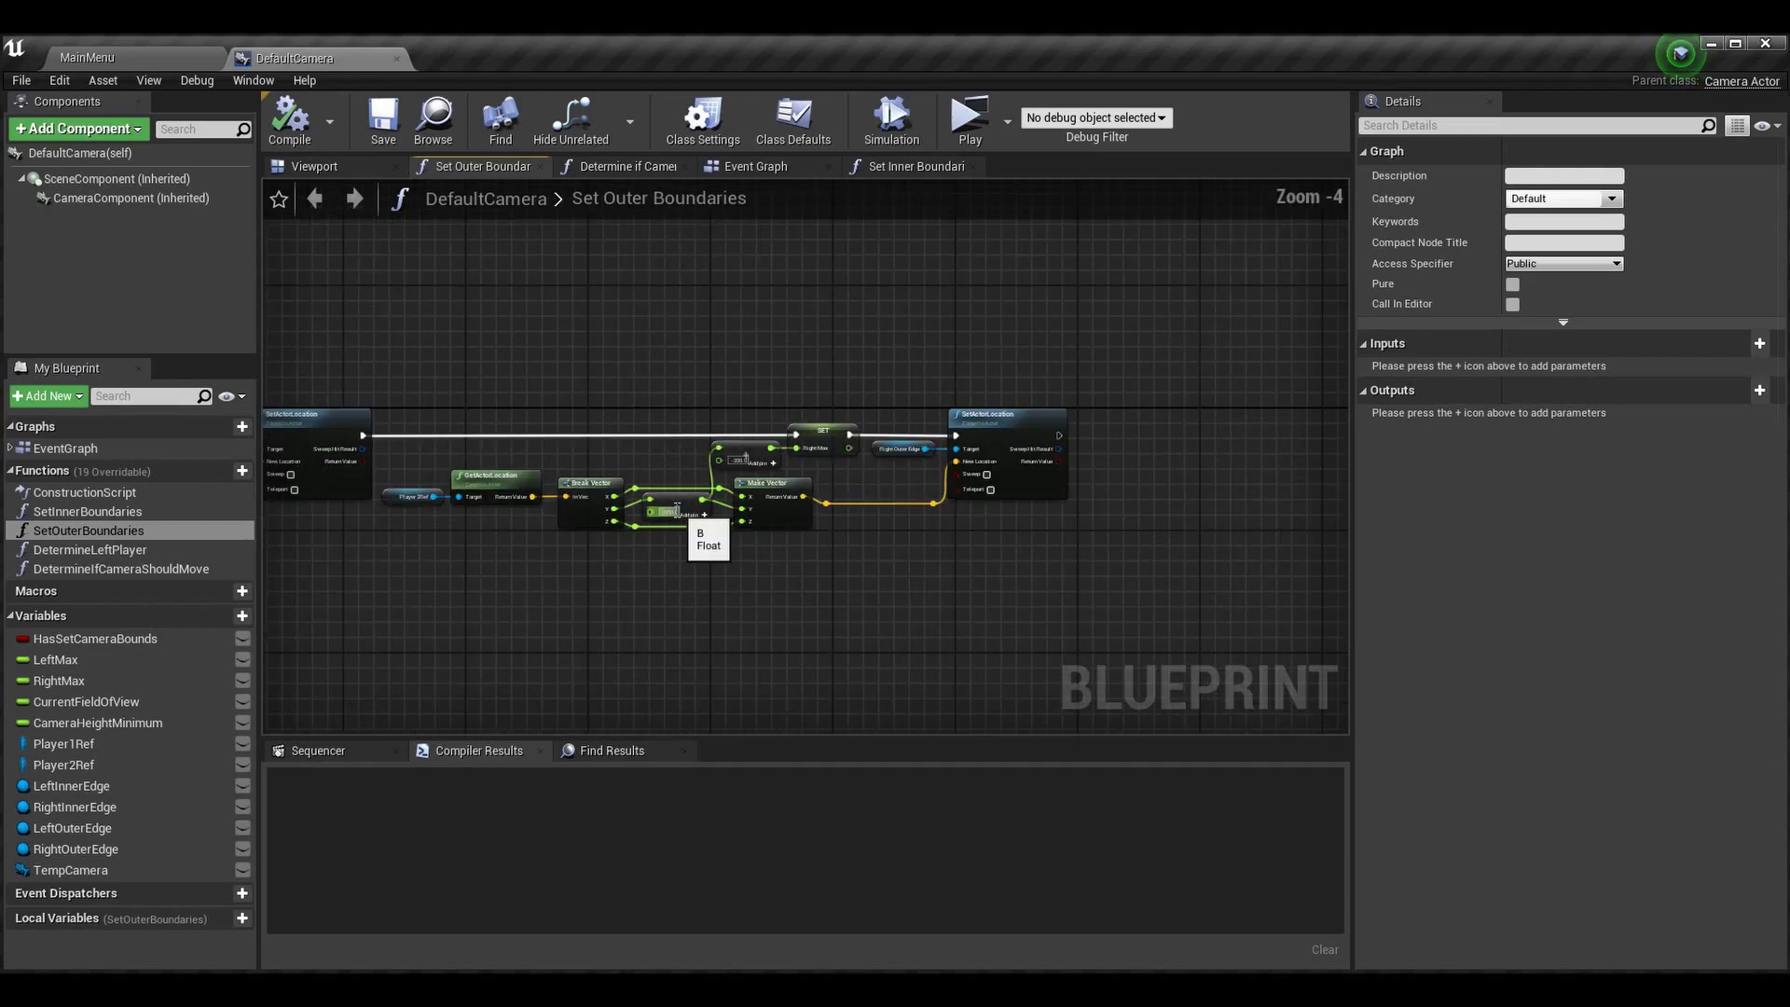
right_click_drag(683, 610, 746, 481)
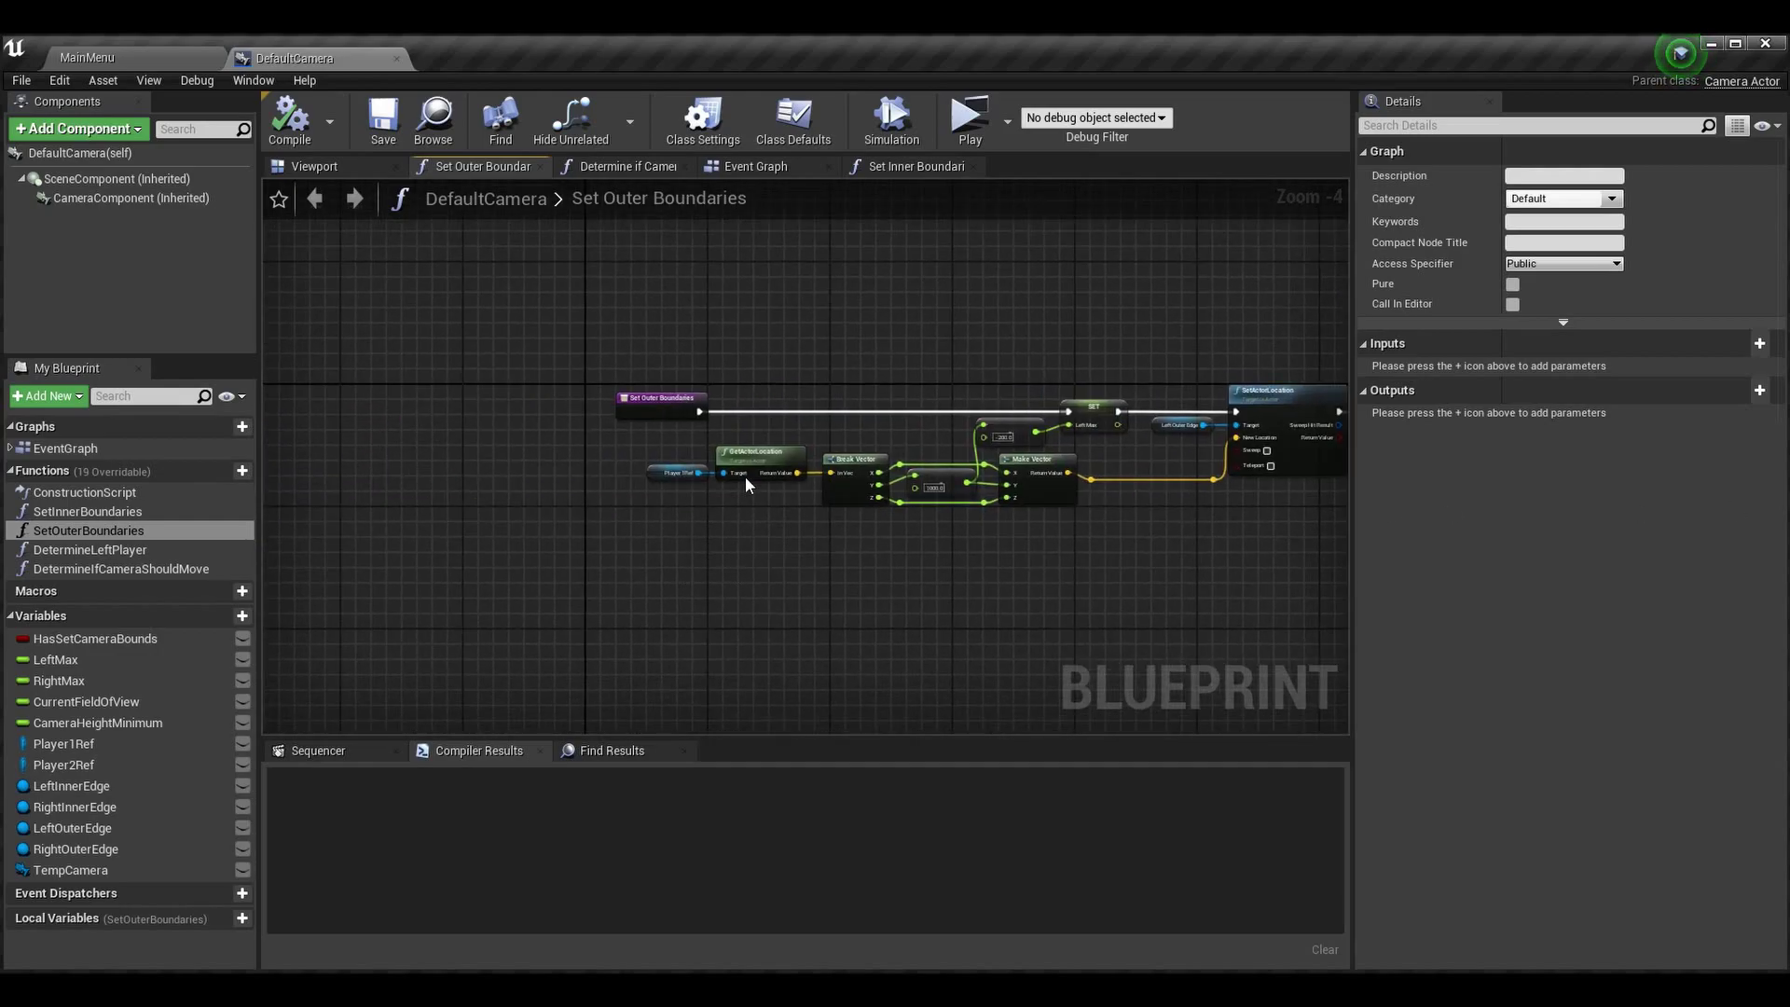
scroll(747, 480, "up", 1)
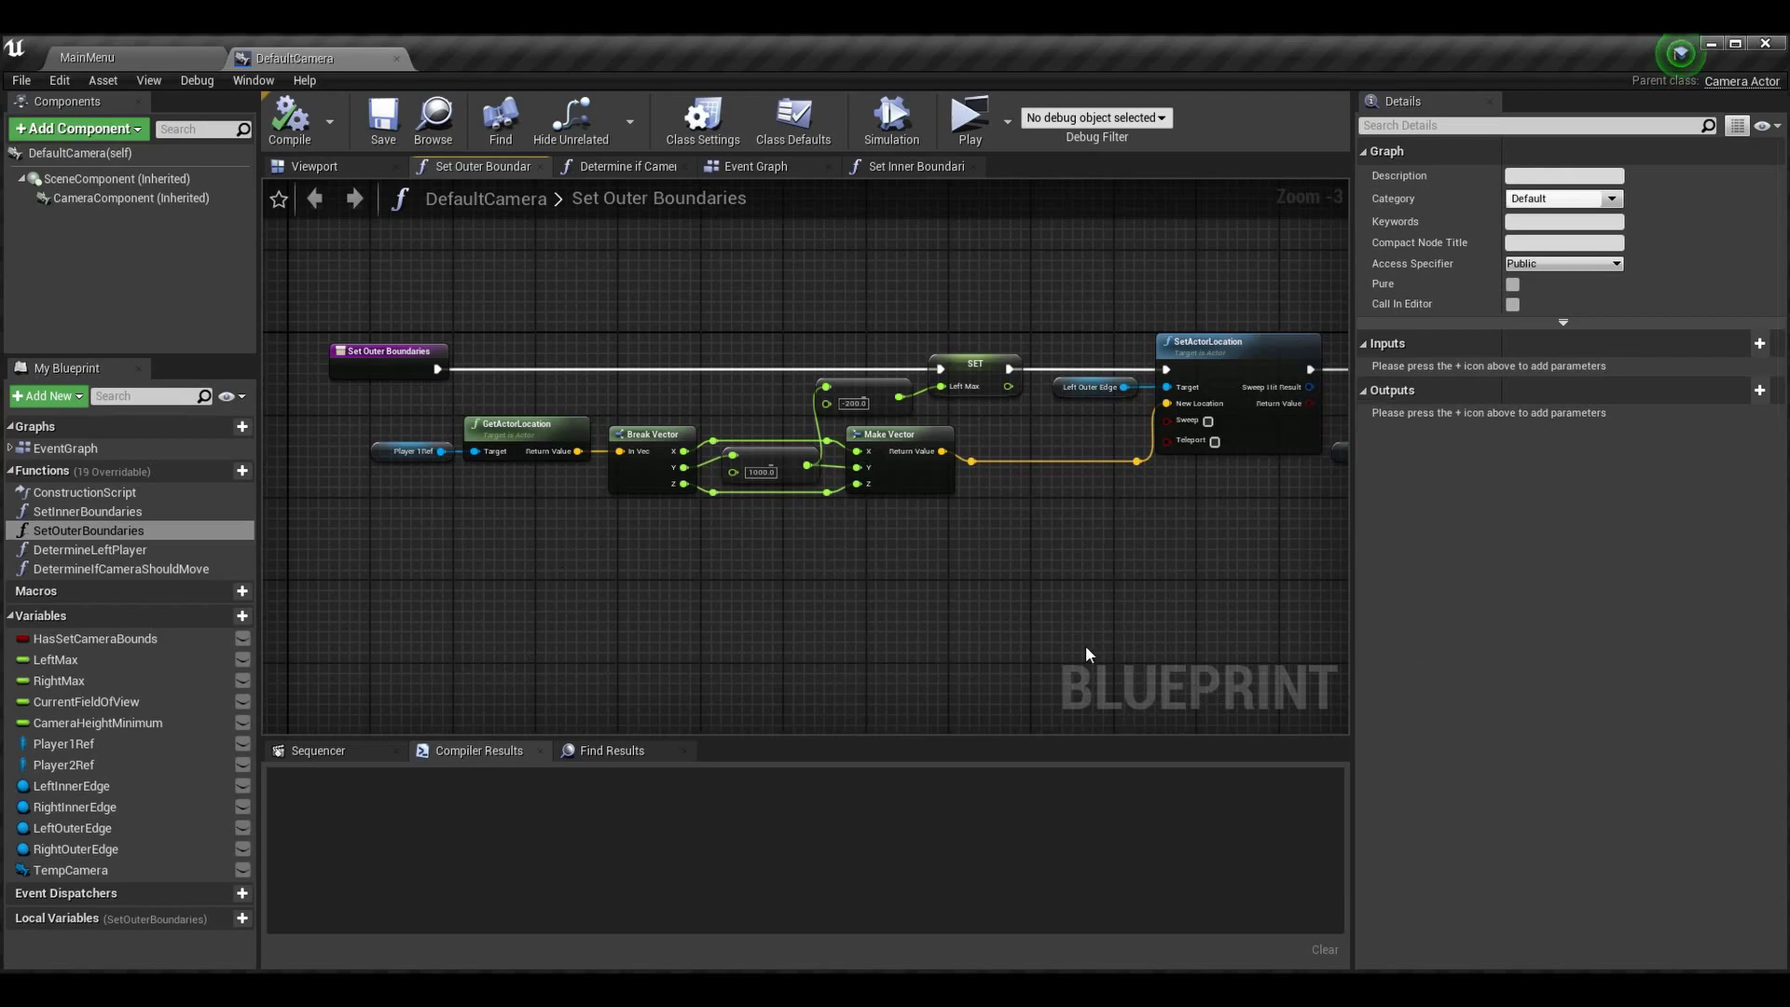
- Inspect the Right Max setter chain, the RightMax variable's details, and the Player 1Ref entry
right_click_drag(974, 537, 924, 537)
right_click_drag(1063, 516, 1209, 520)
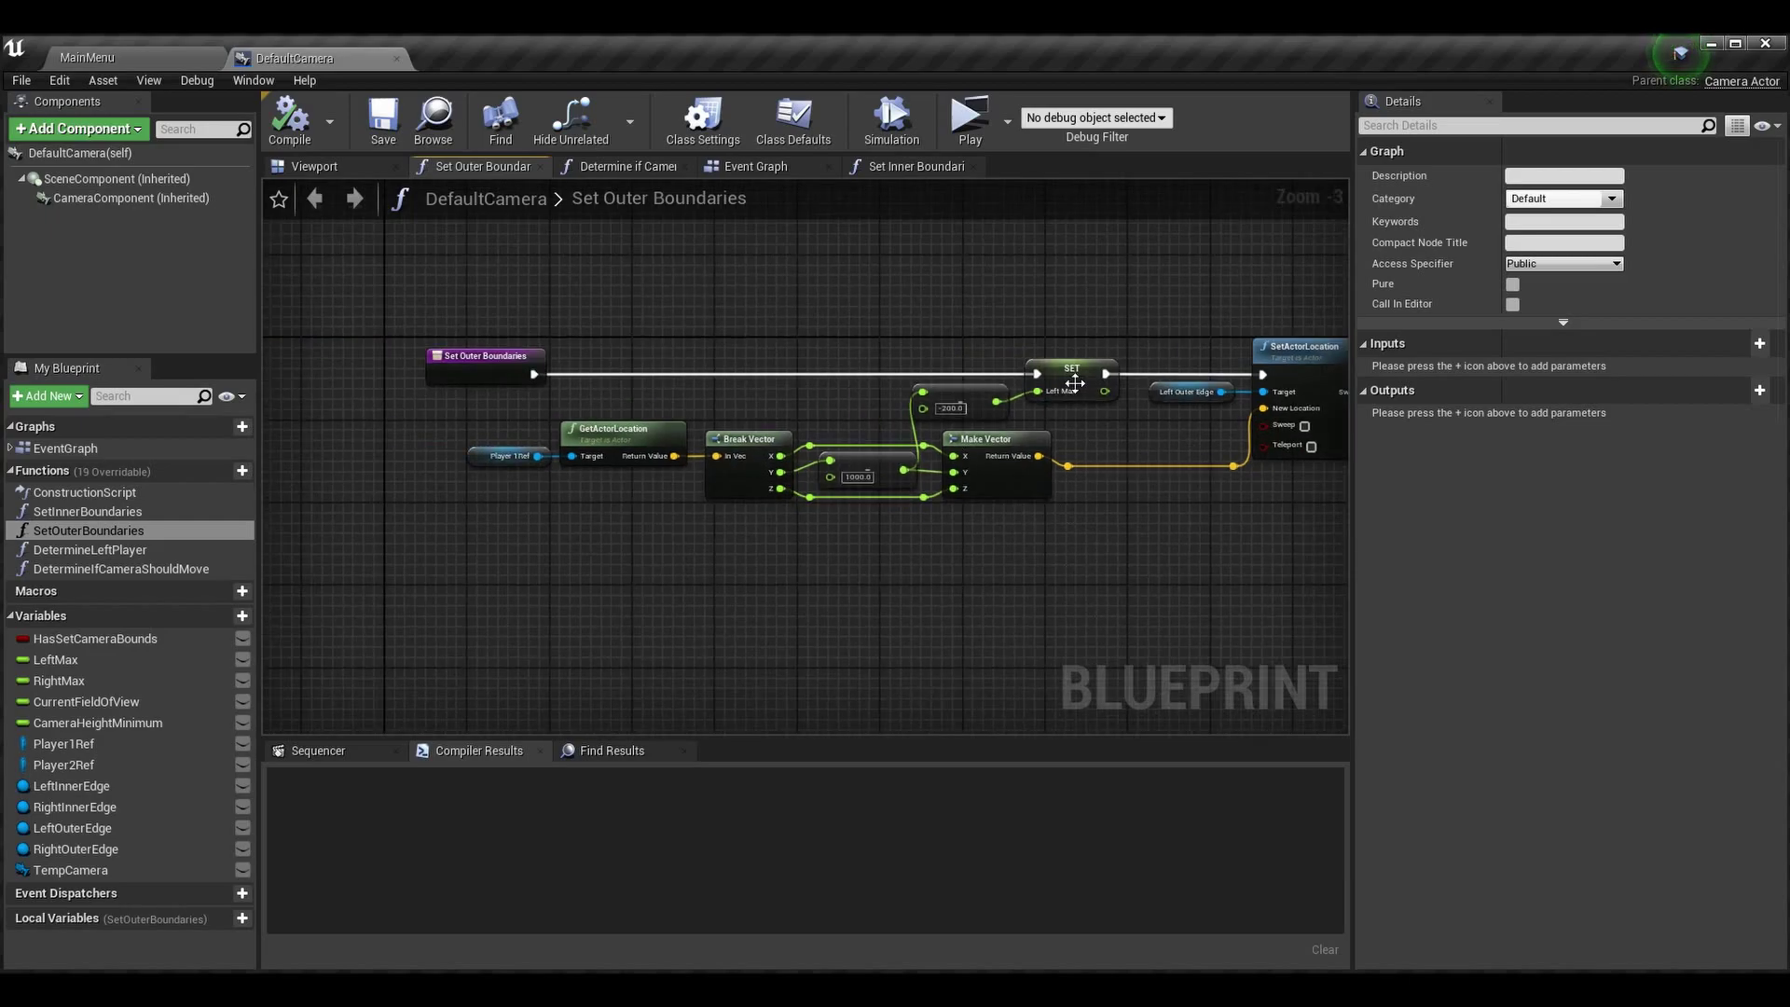
right_click_drag(1073, 382, 874, 483)
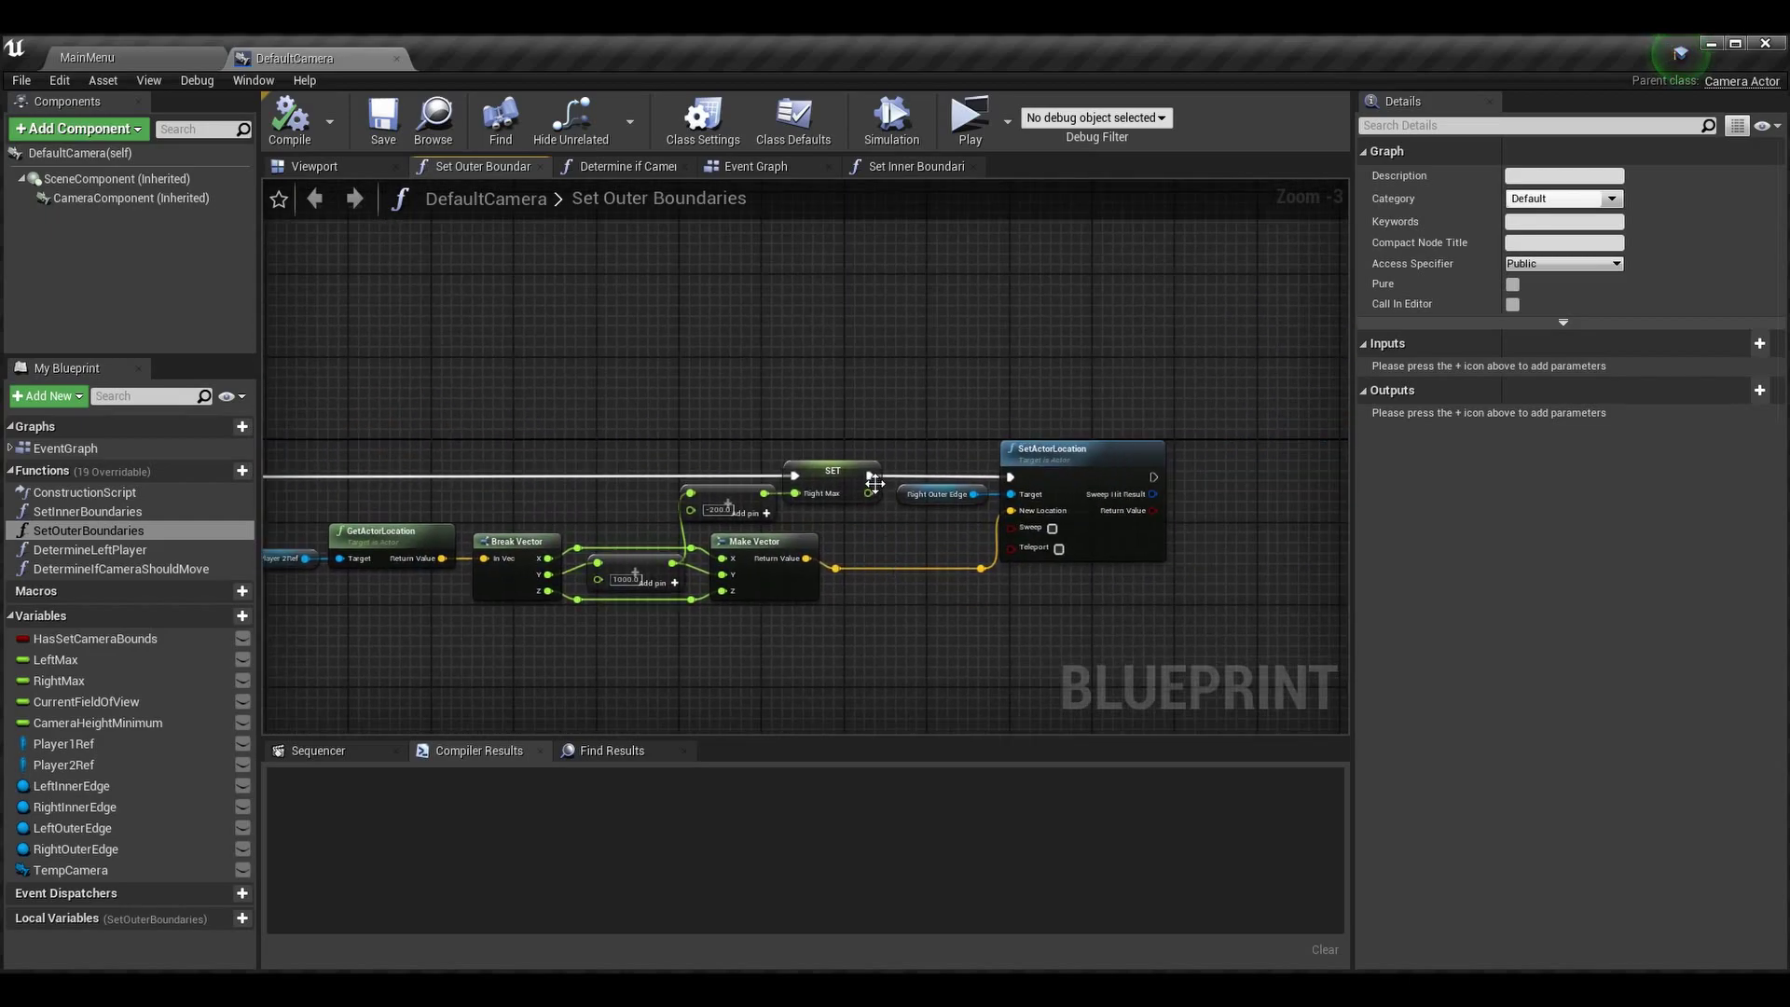
left_click(872, 481)
right_click_drag(873, 482, 556, 399)
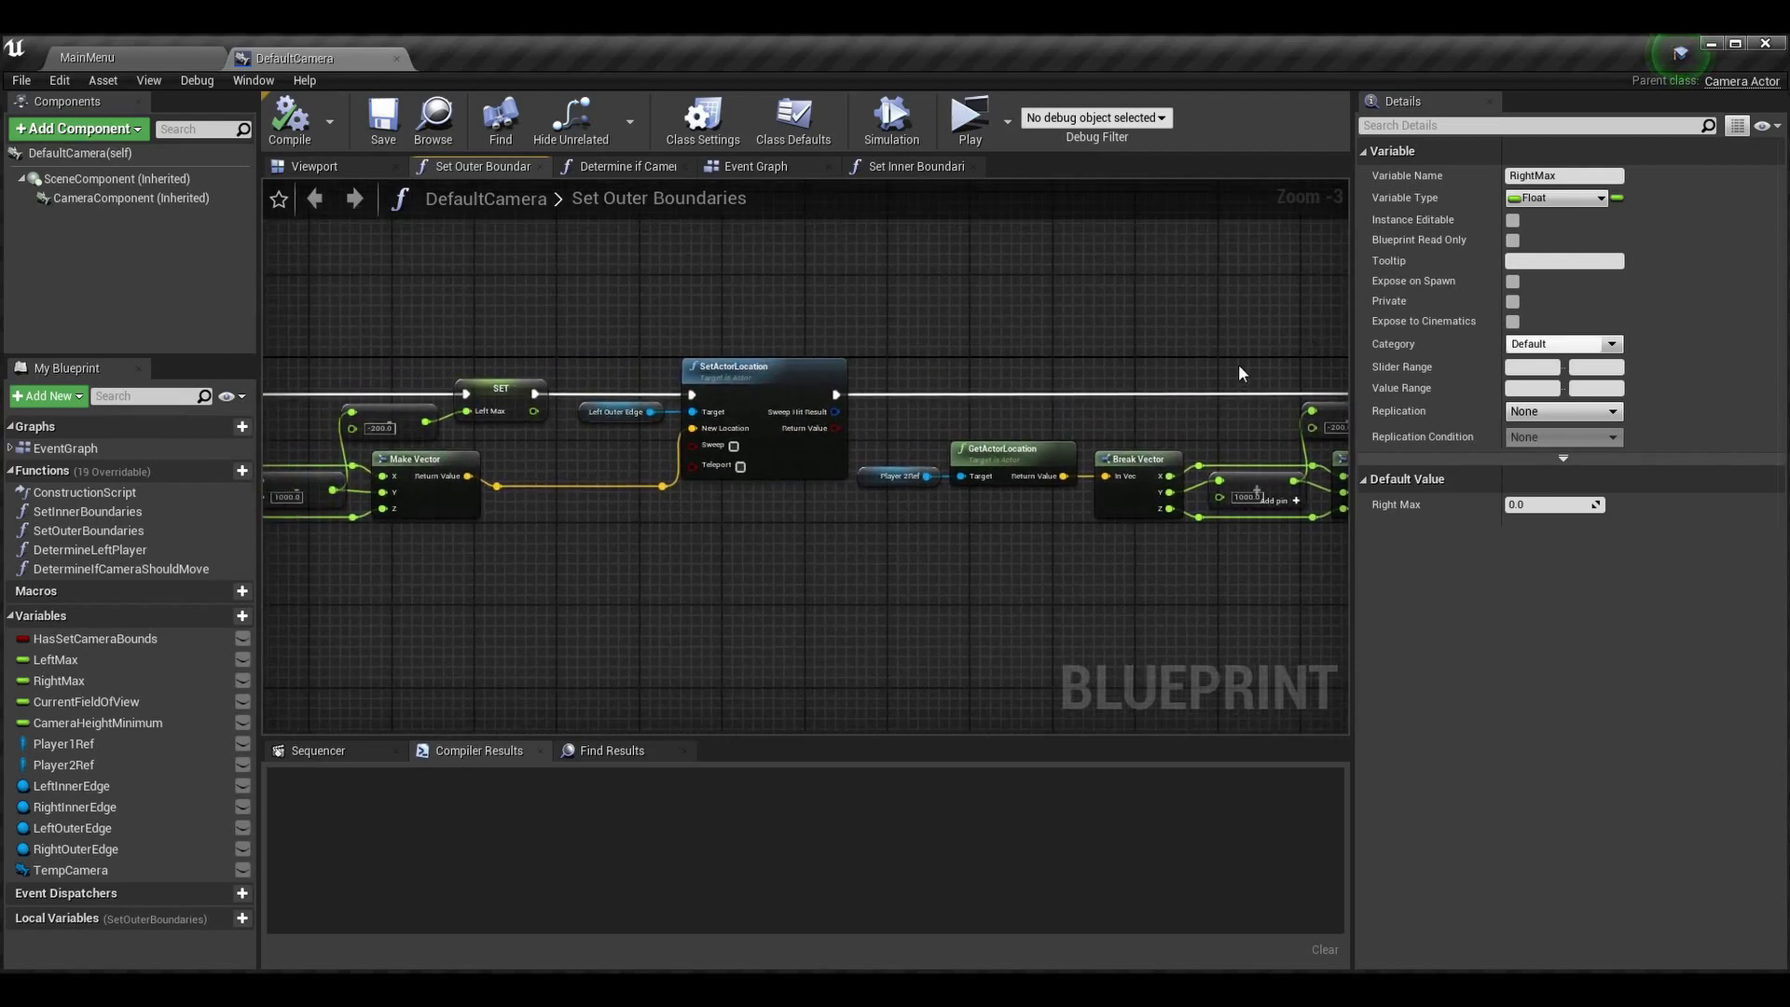
scroll(1239, 373, "up", 2)
scroll(879, 428, "up", 1)
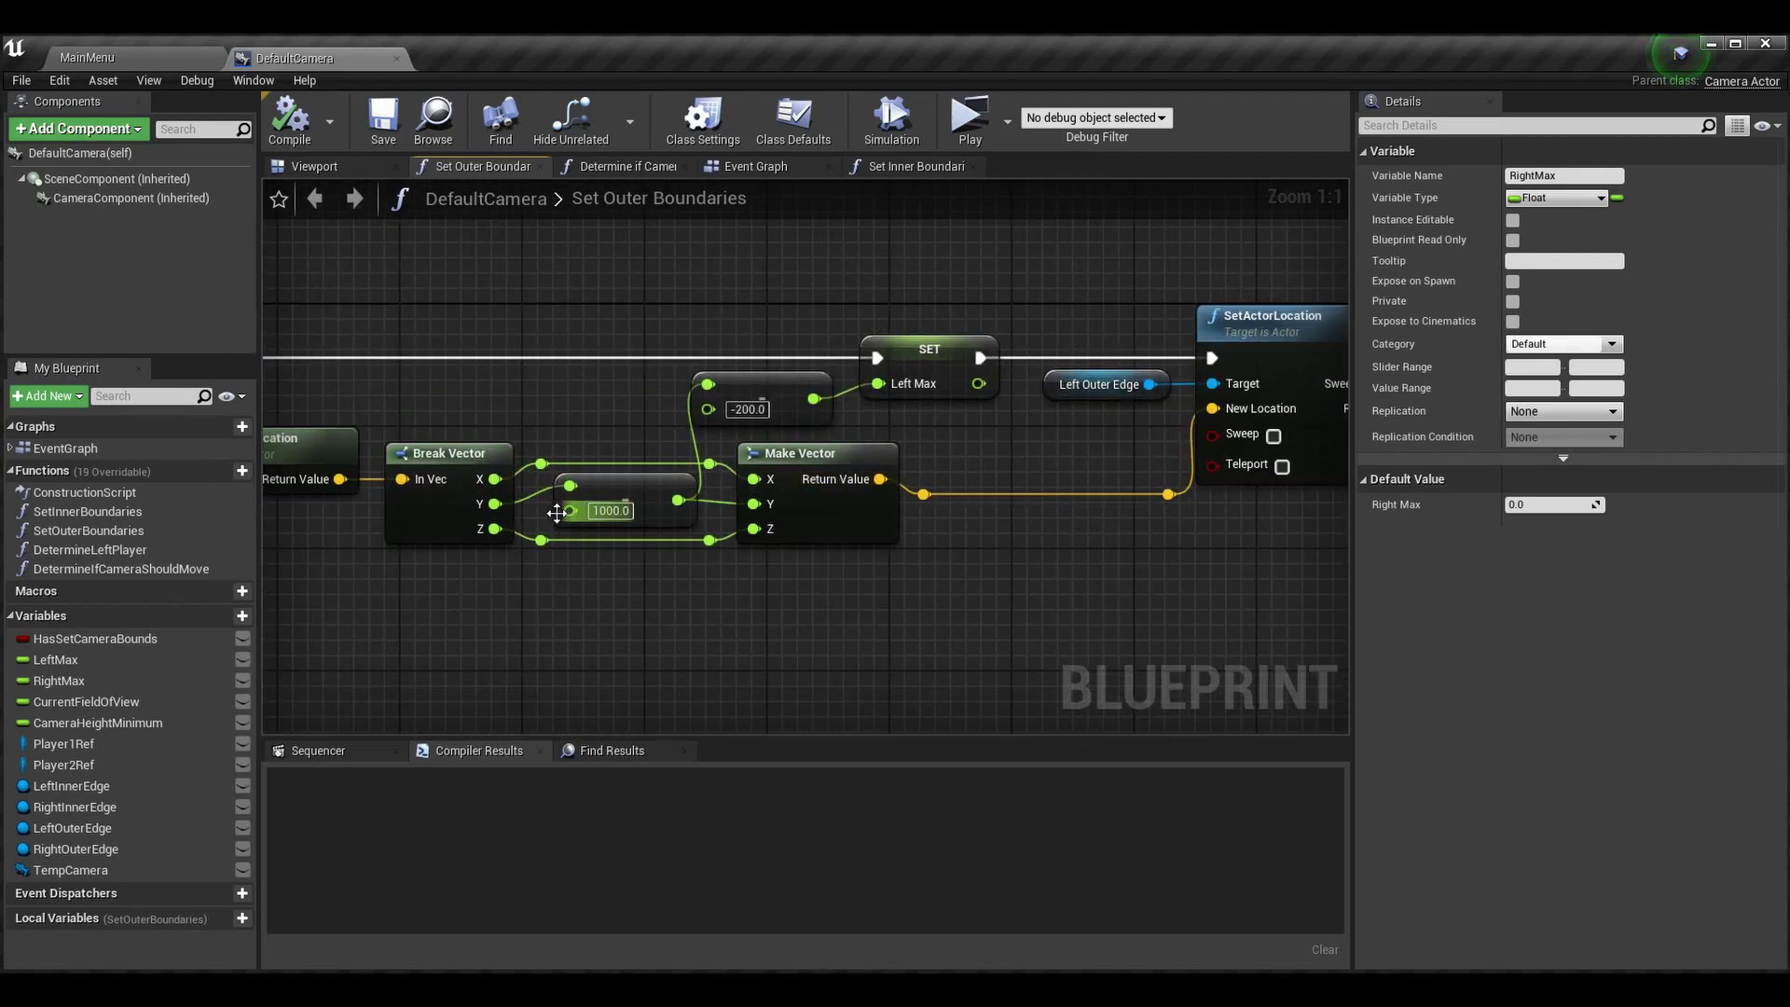
mouse_move(556, 513)
right_mouse_down()
mouse_move(995, 534)
mouse_move(830, 519)
right_mouse_up()
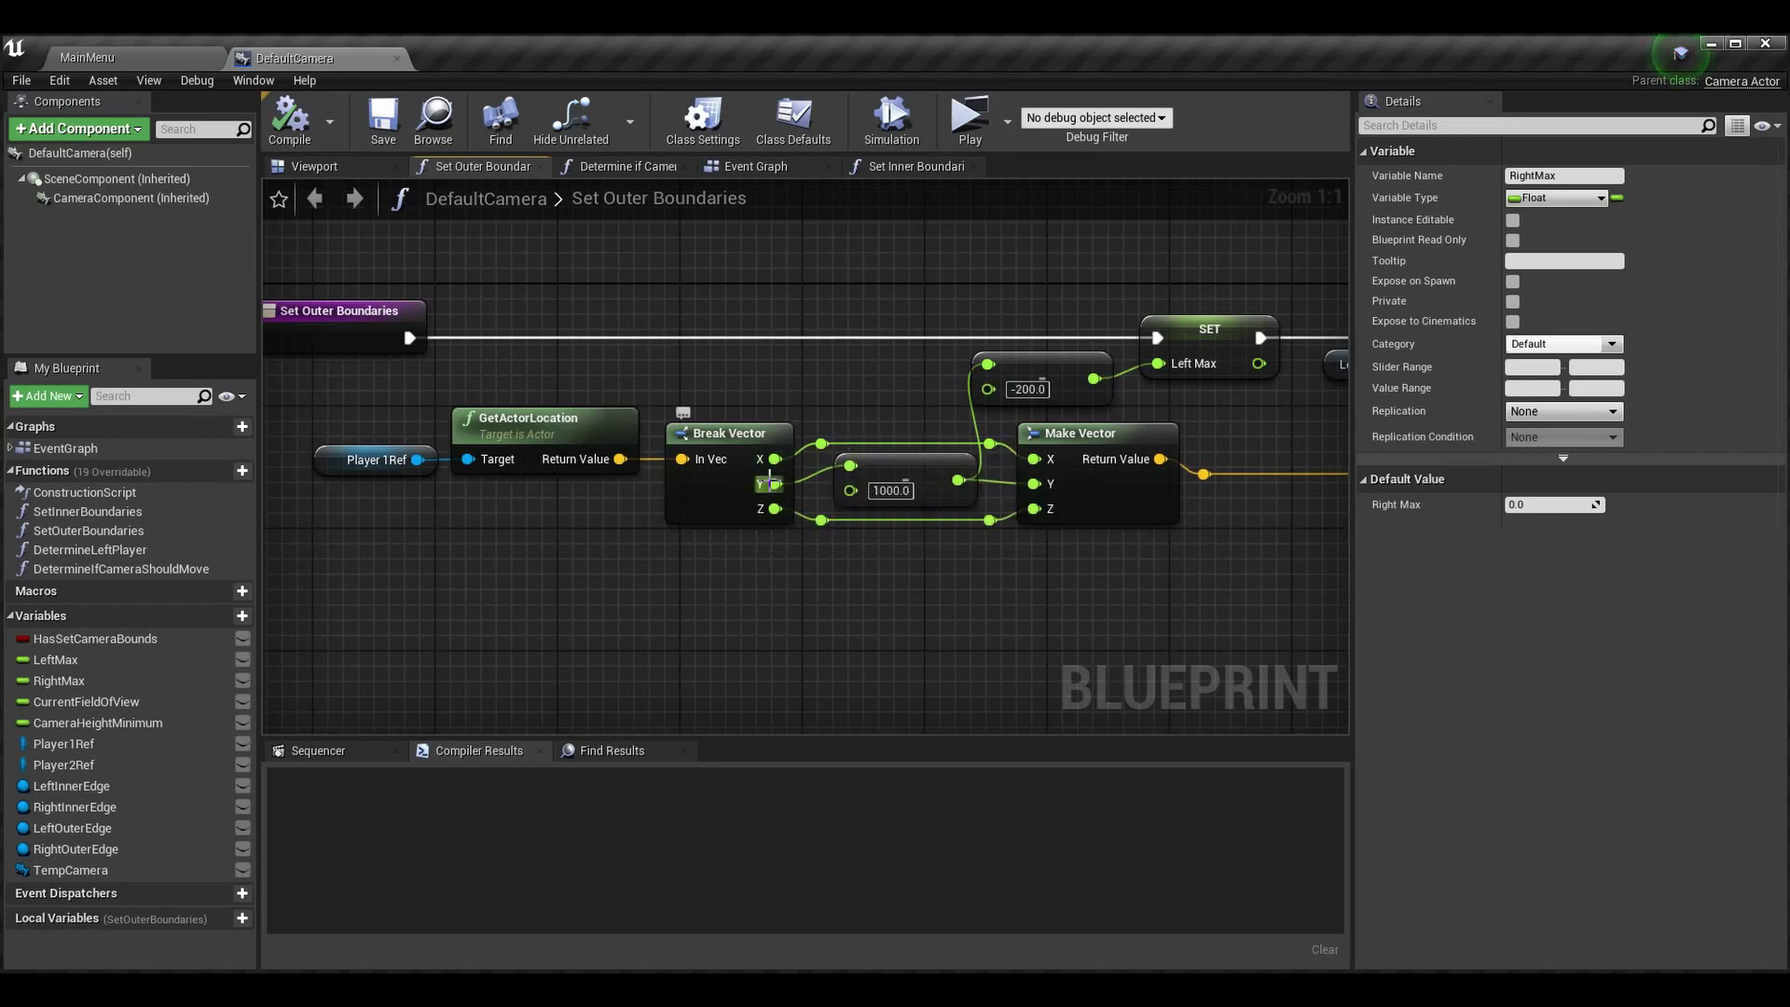
mouse_move(627, 499)
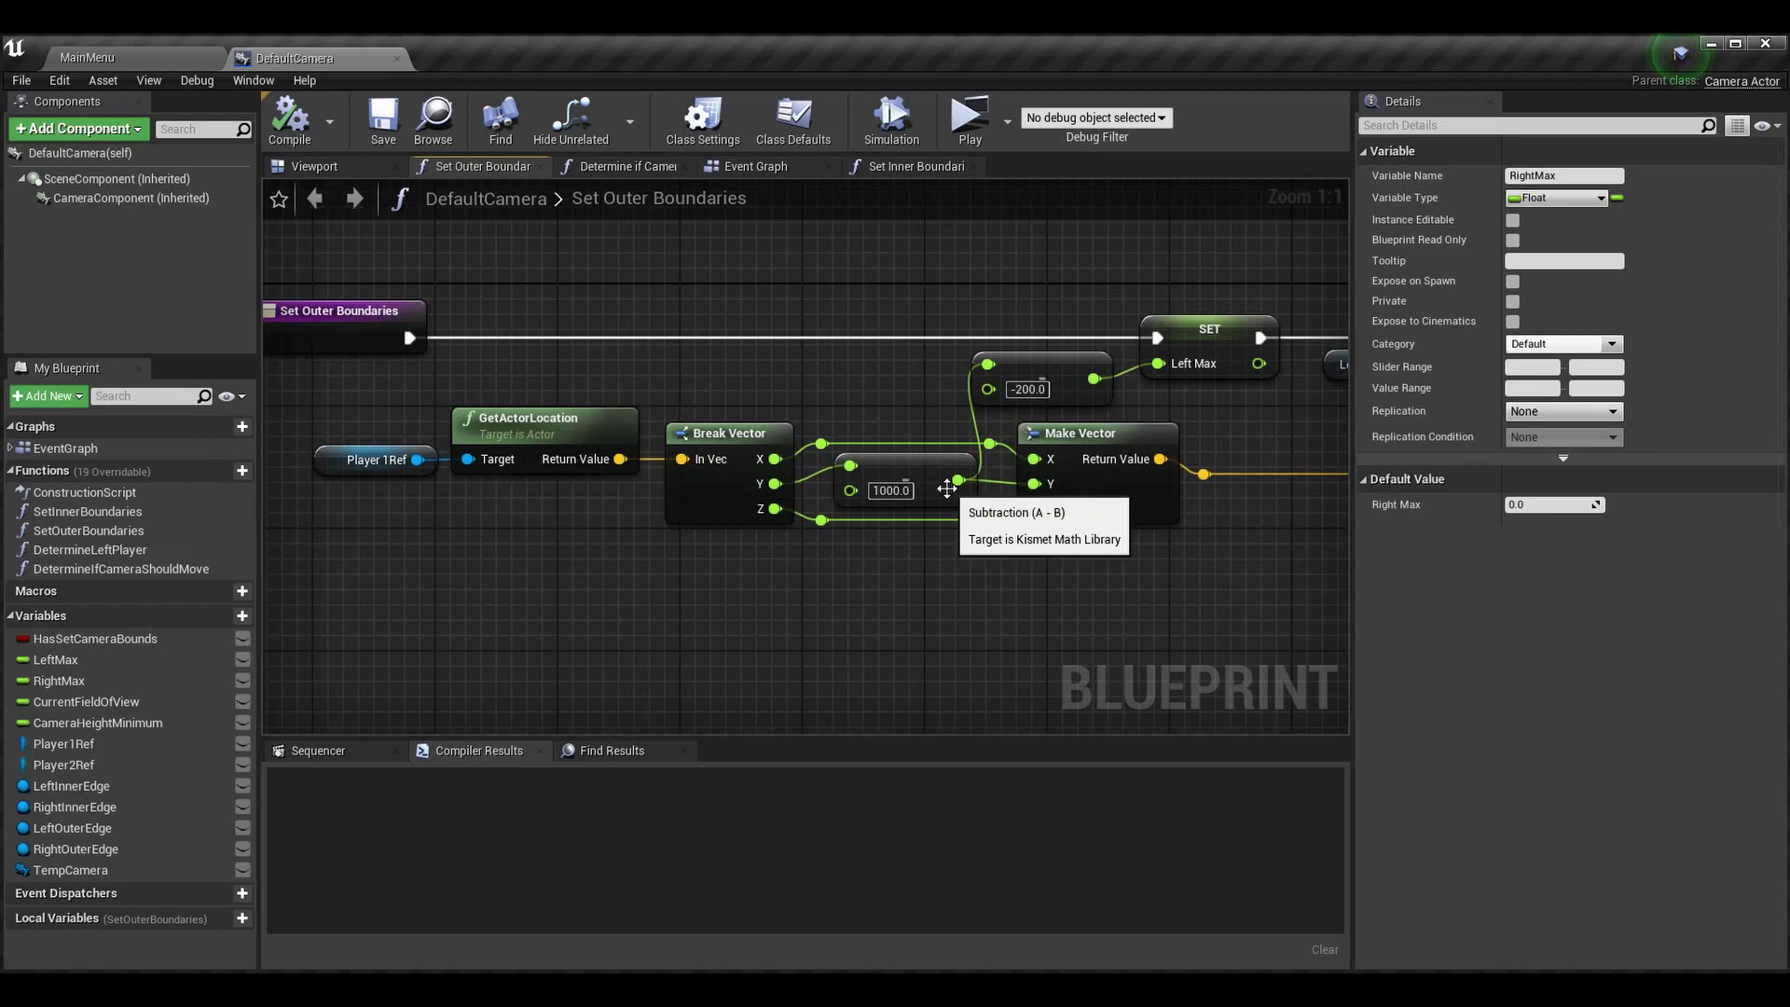
scroll(1006, 435, "down", 2)
- Review the Player 2Ref boundary chain, selecting its -200.0 offset value
right_click_drag(1005, 436, 725, 429)
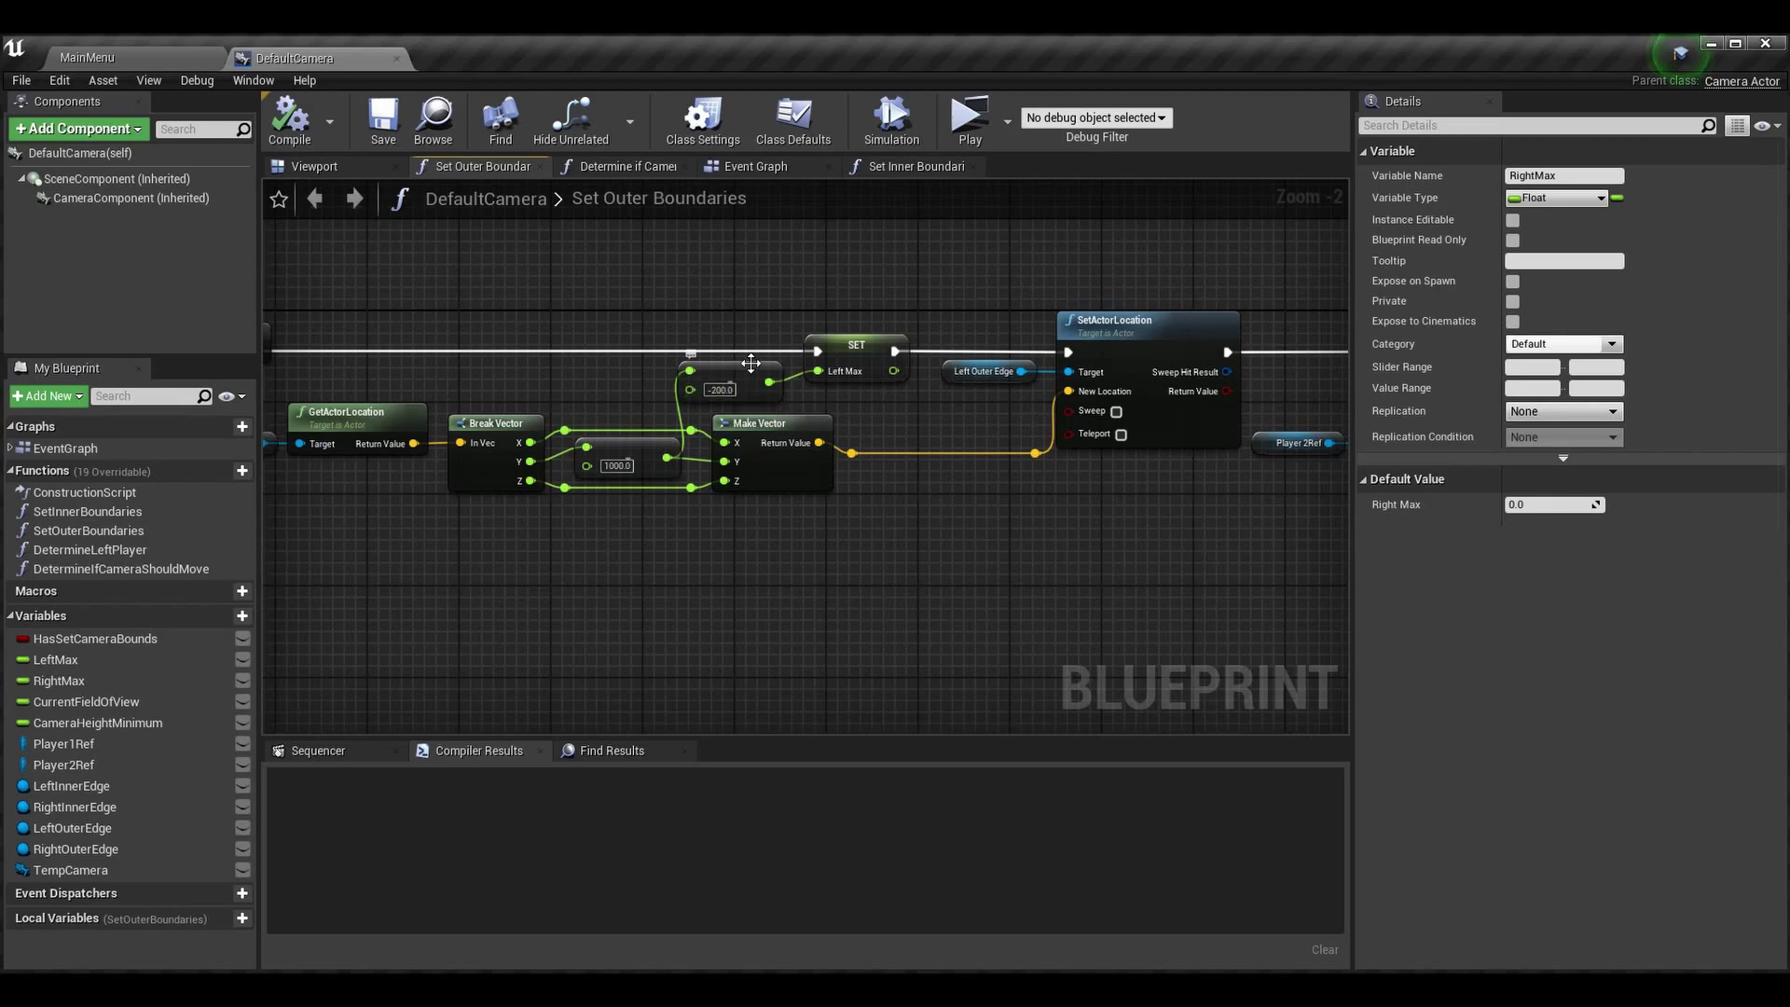
mouse_move(897, 496)
right_mouse_down()
mouse_move(578, 511)
mouse_move(569, 416)
right_mouse_up()
scroll(568, 418, "up", 2)
scroll(568, 417, "down", 1)
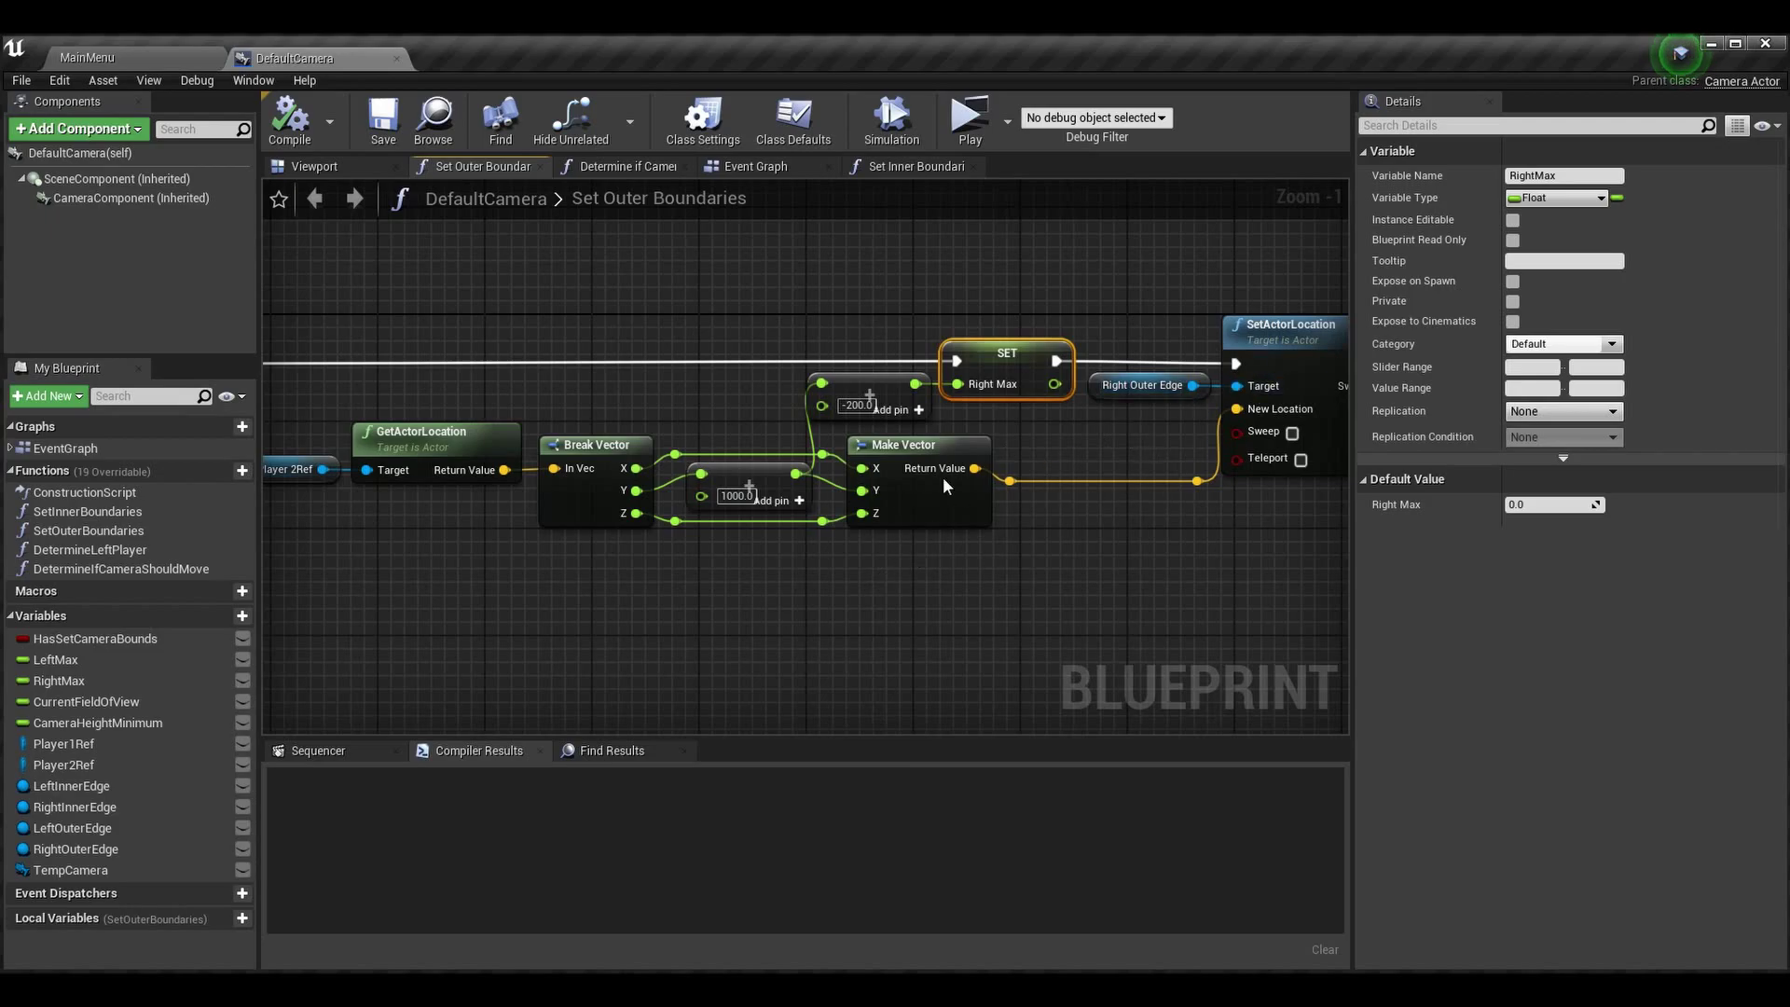
mouse_move(419, 461)
right_mouse_down()
mouse_move(699, 448)
mouse_move(480, 459)
right_mouse_up()
scroll(700, 448, "down", 1)
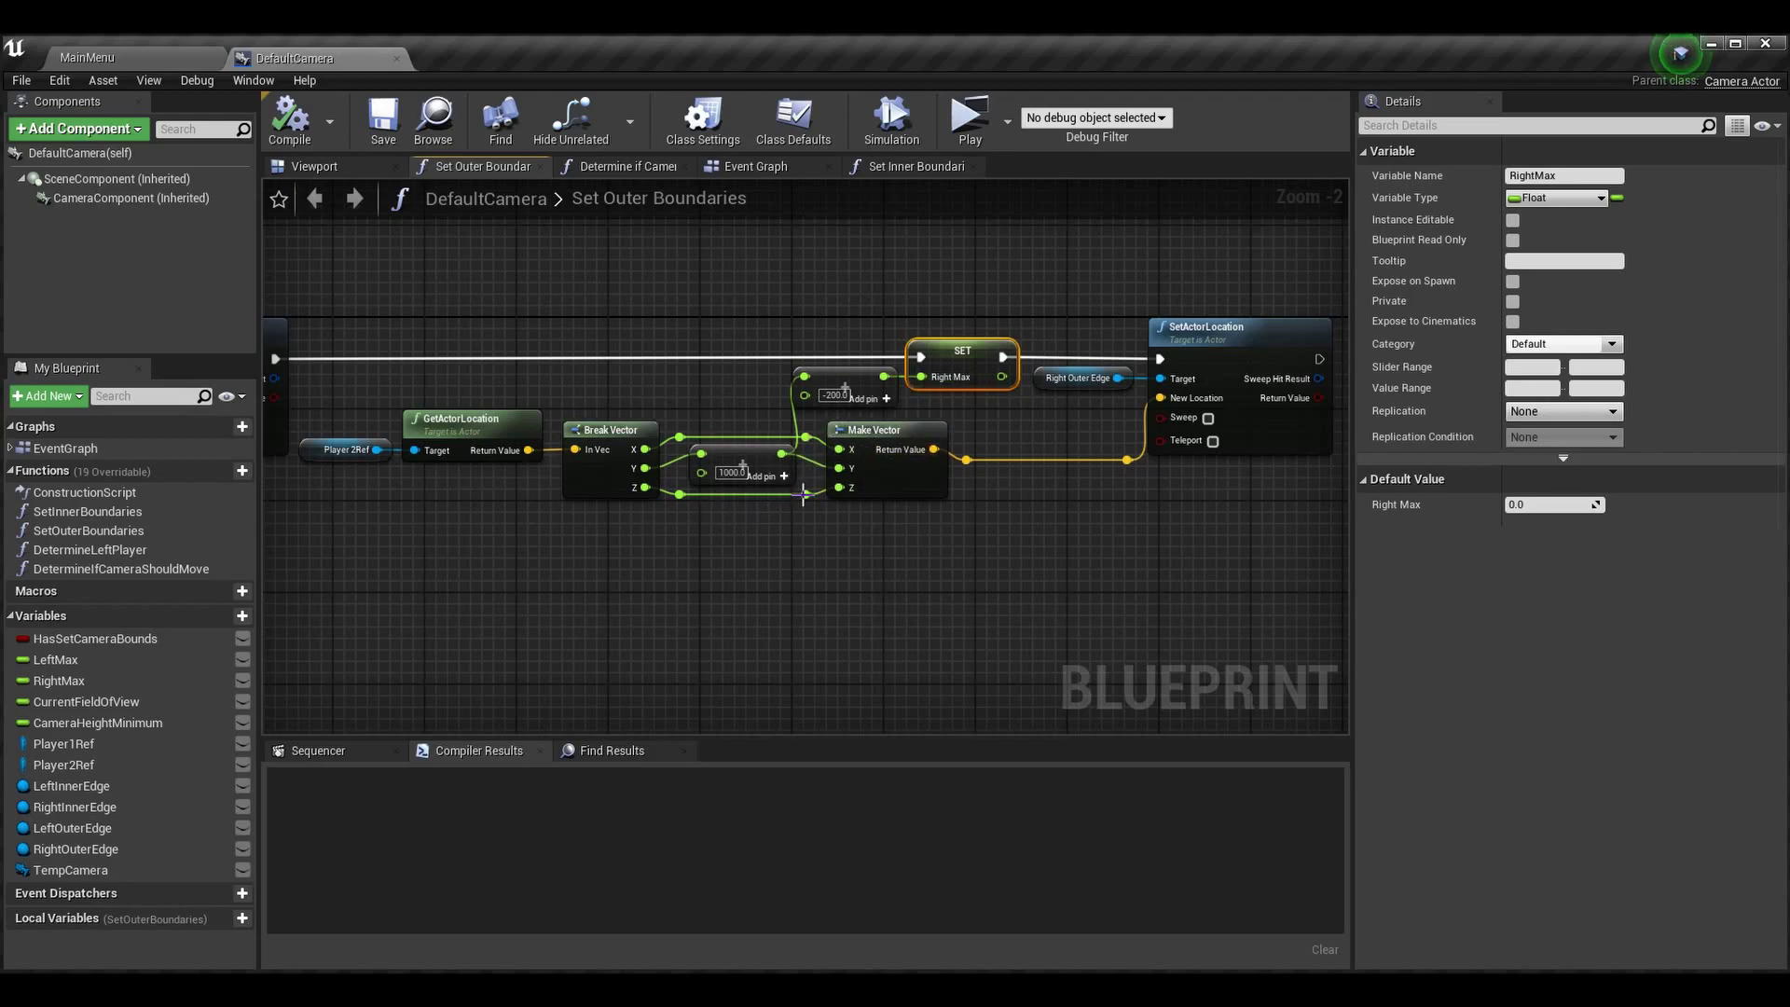
right_click_drag(844, 438, 758, 394)
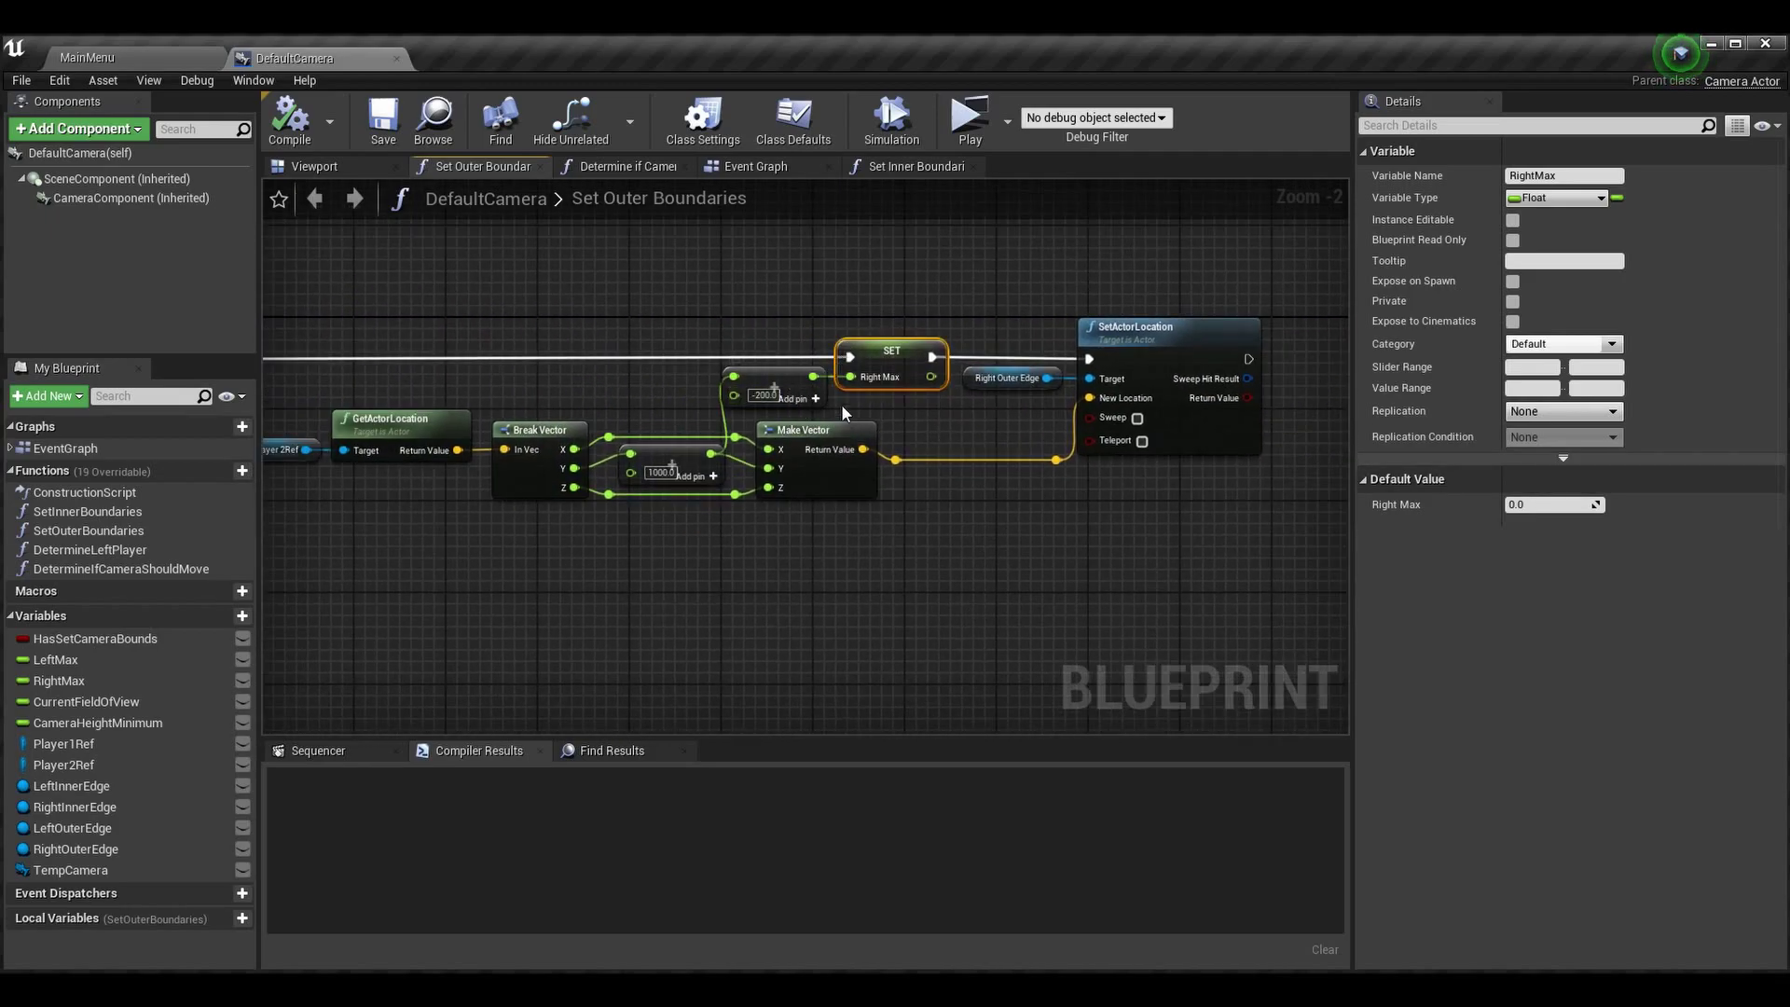
left_click(767, 395)
right_click_drag(923, 395, 1314, 399)
scroll(1314, 399, "down", 2)
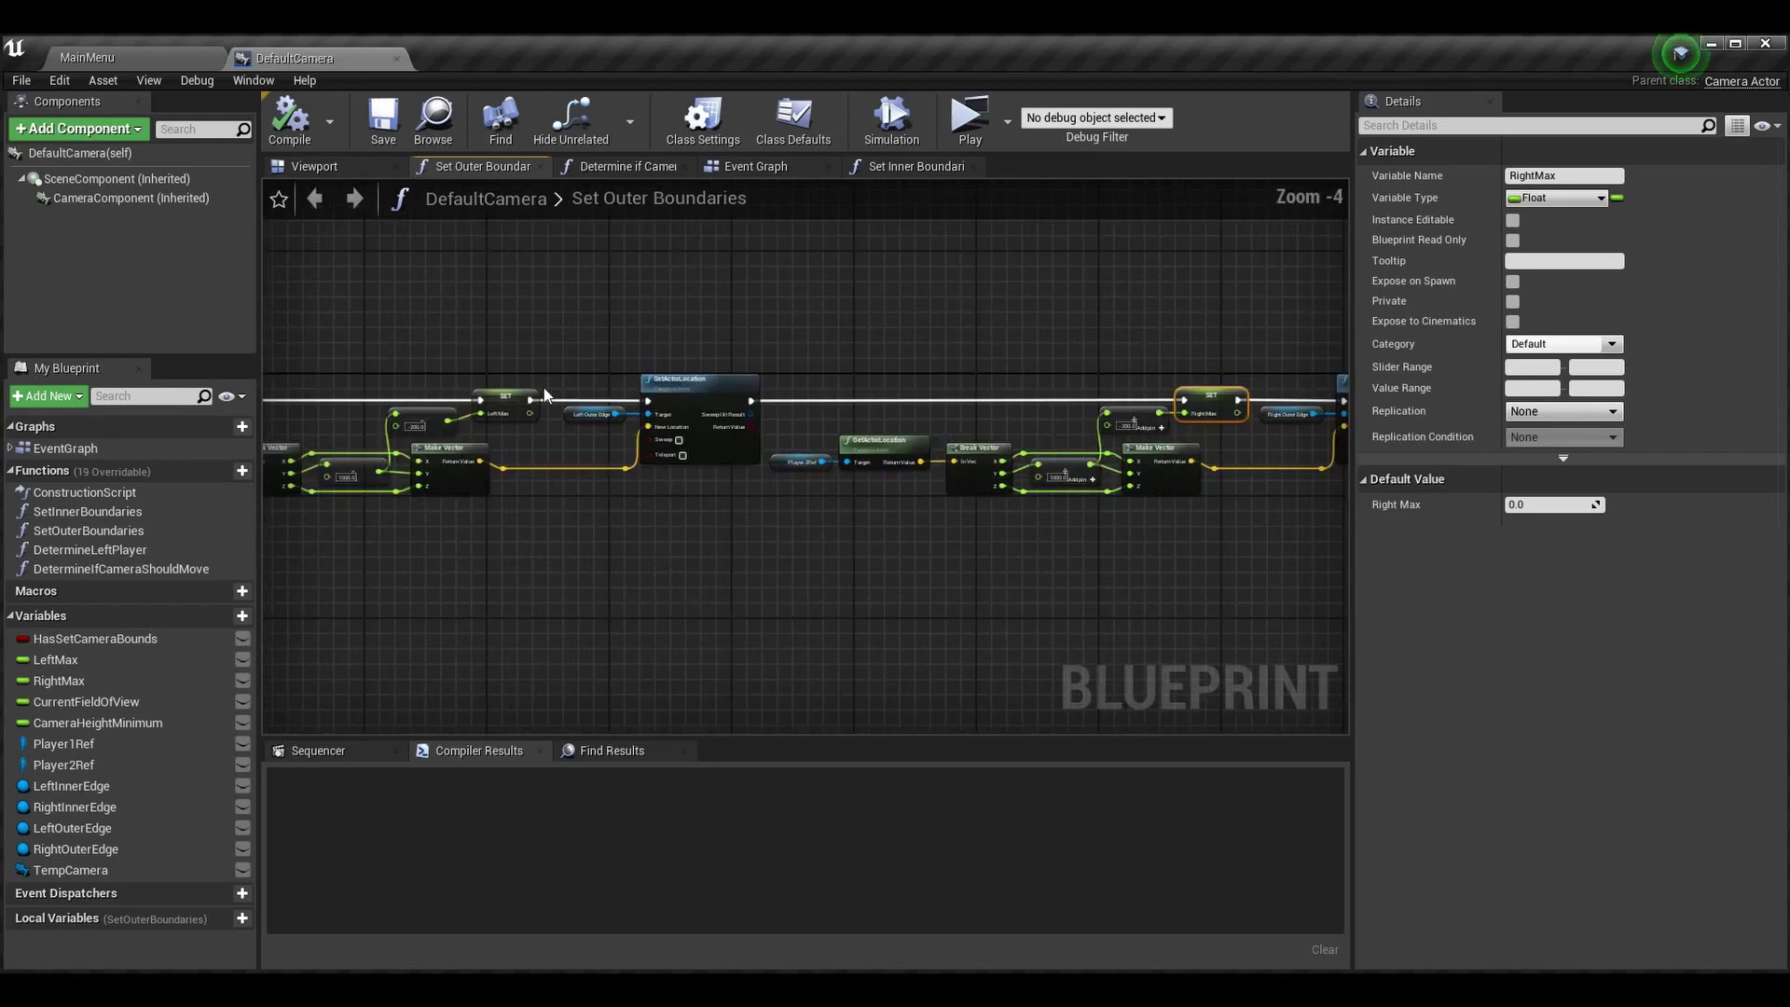
scroll(489, 387, "up", 1)
right_click_drag(490, 391, 839, 399)
scroll(839, 399, "up", 1)
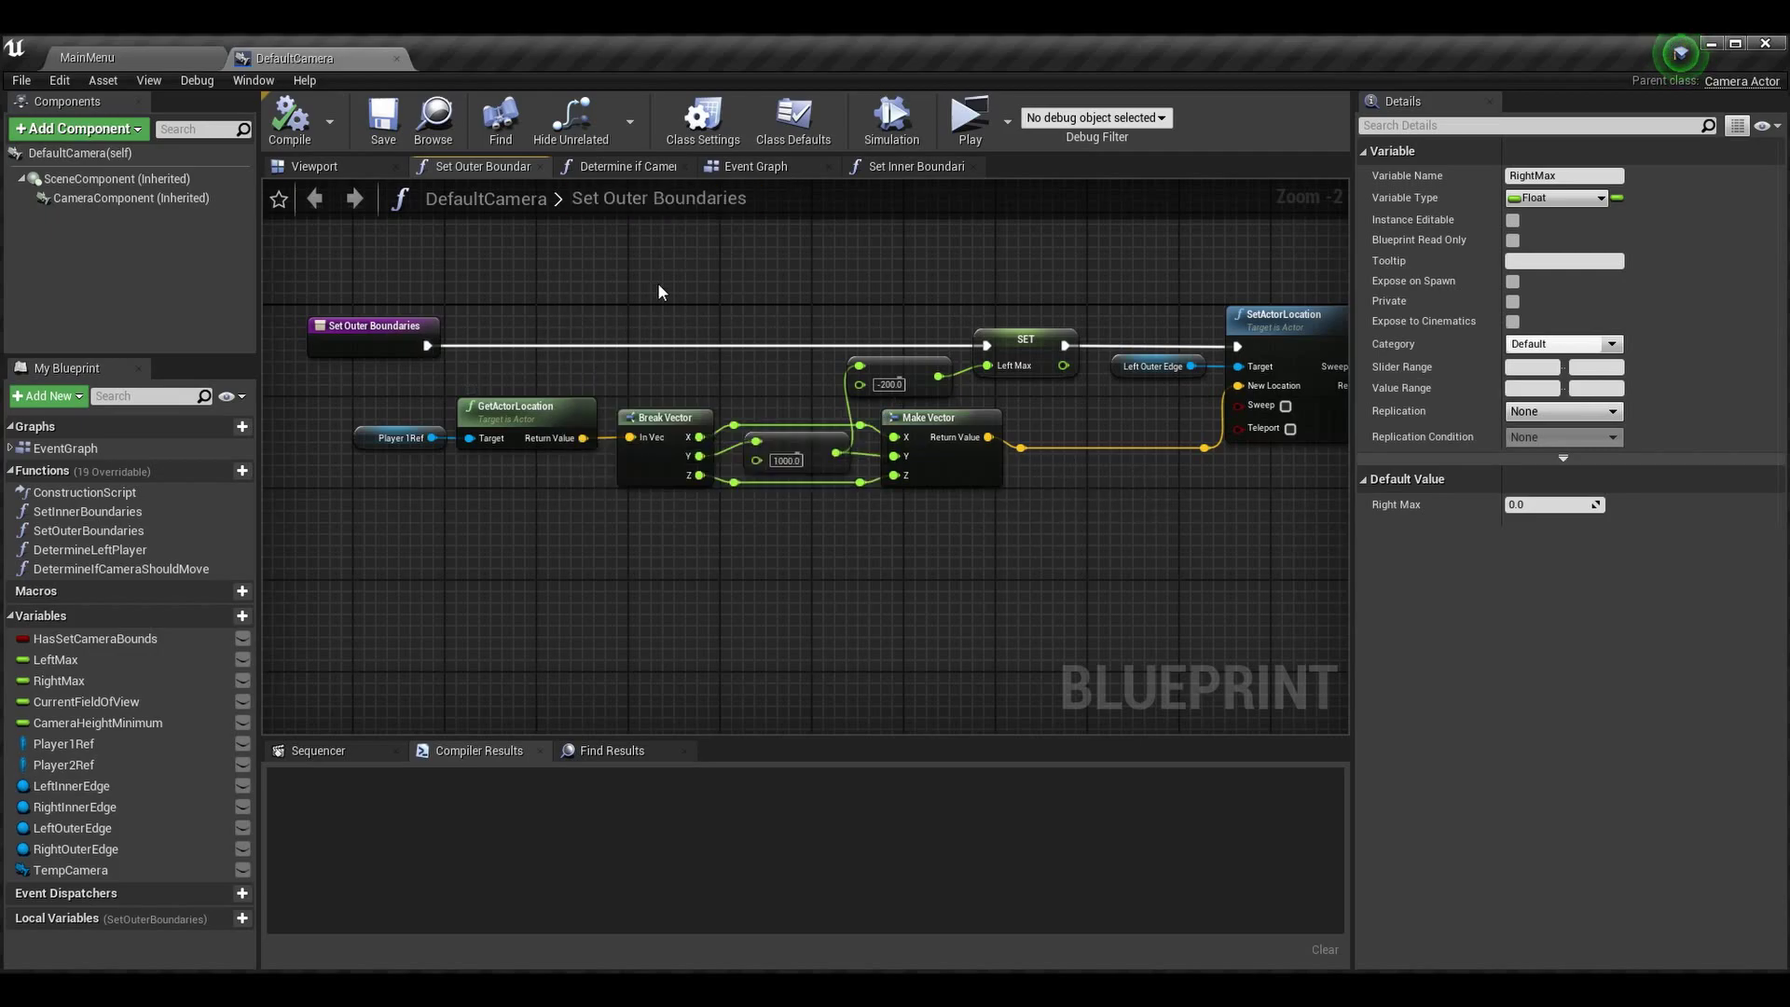
- Review the Determine if Camera Should Move inputs, keeping CameraMoveLocation as a Float
left_click(640, 171)
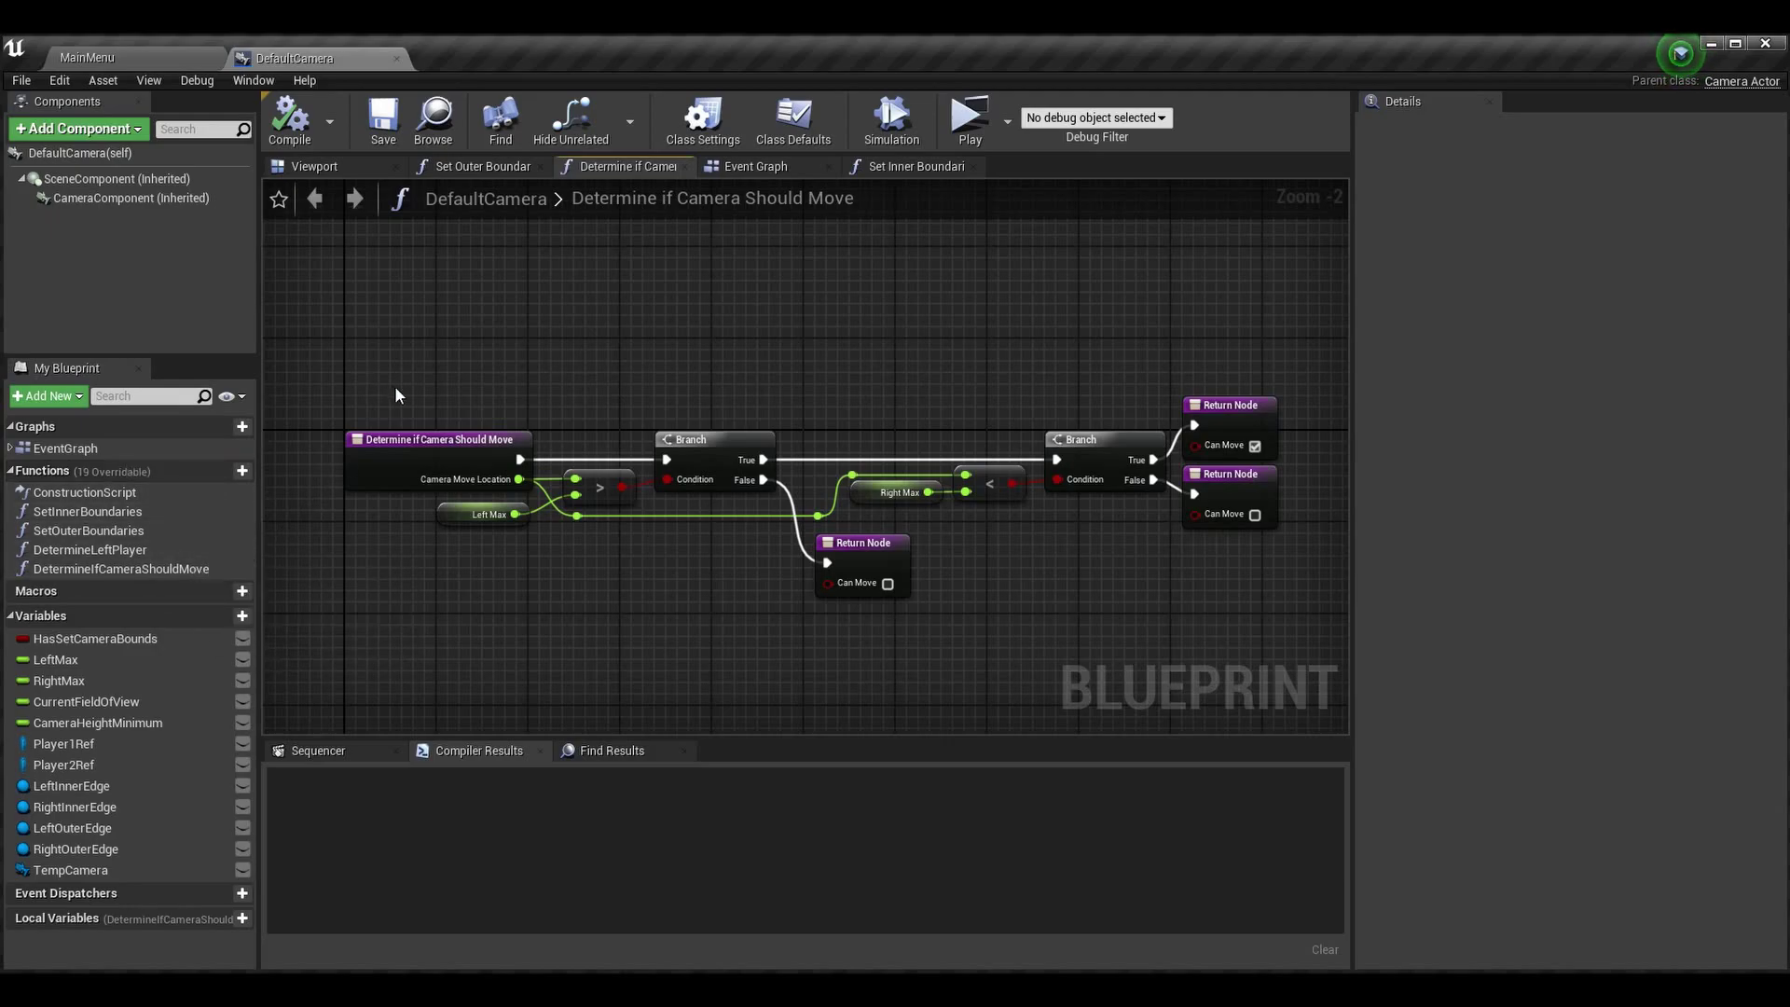
left_click(433, 460)
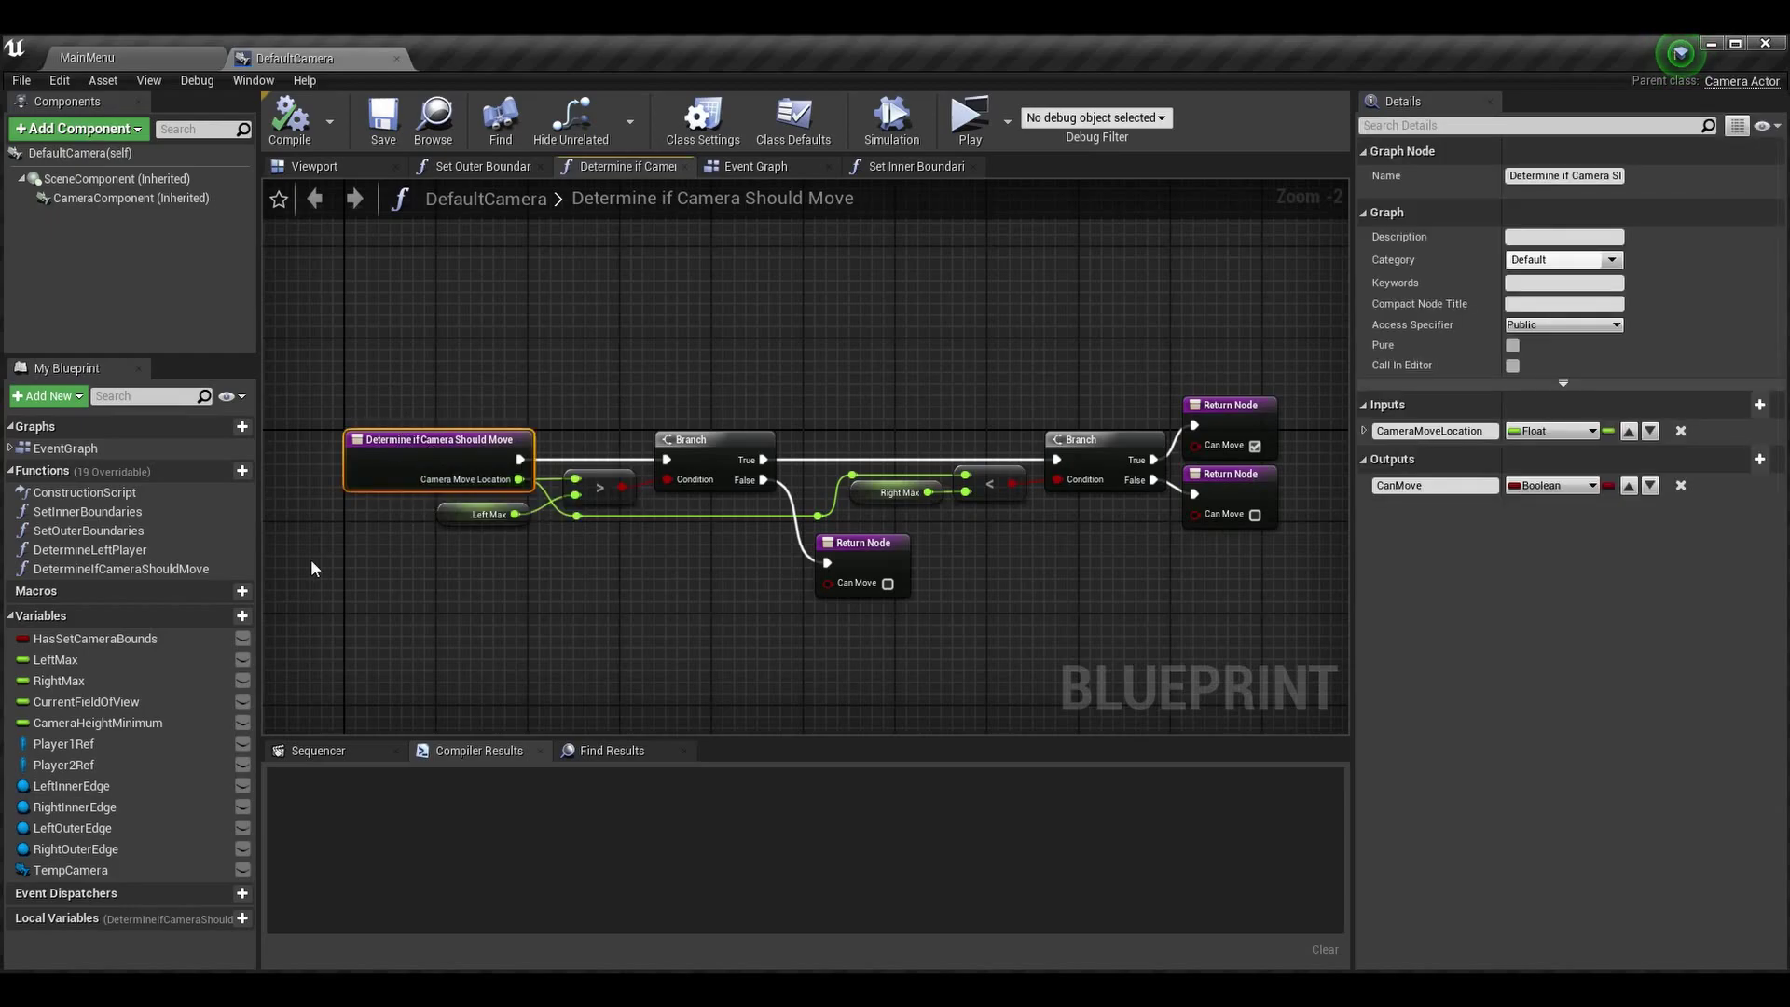
left_click(166, 570)
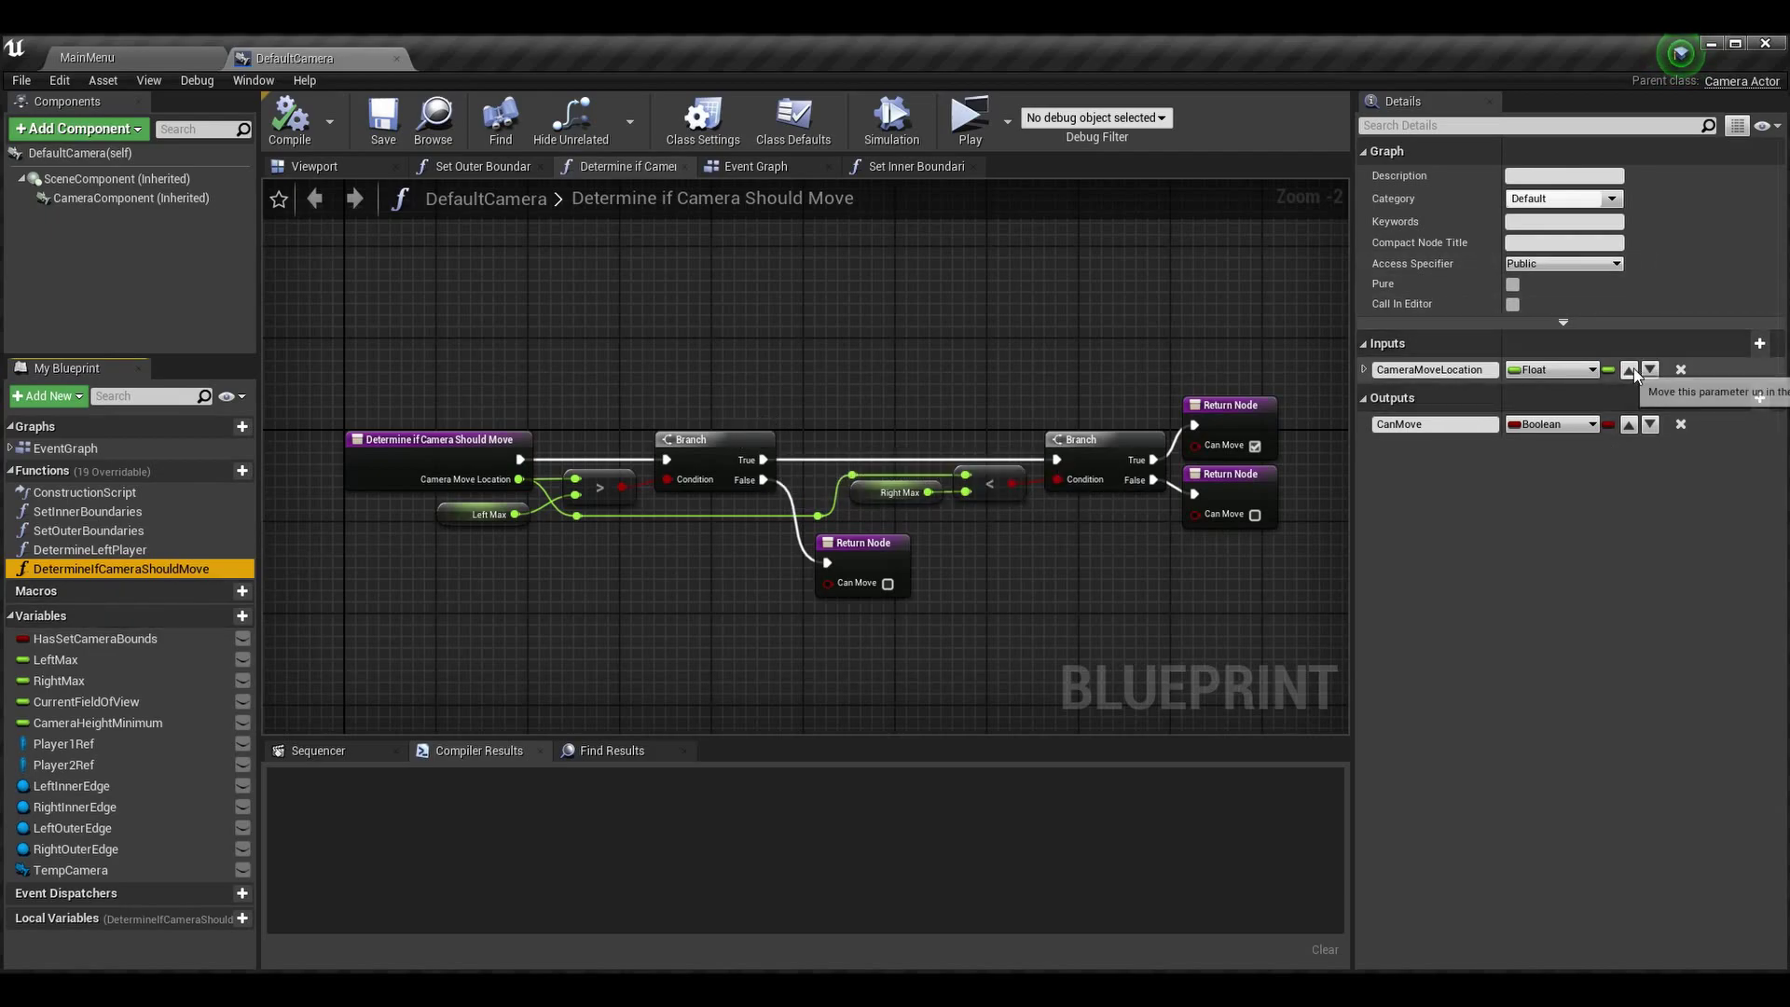
left_click(1552, 369)
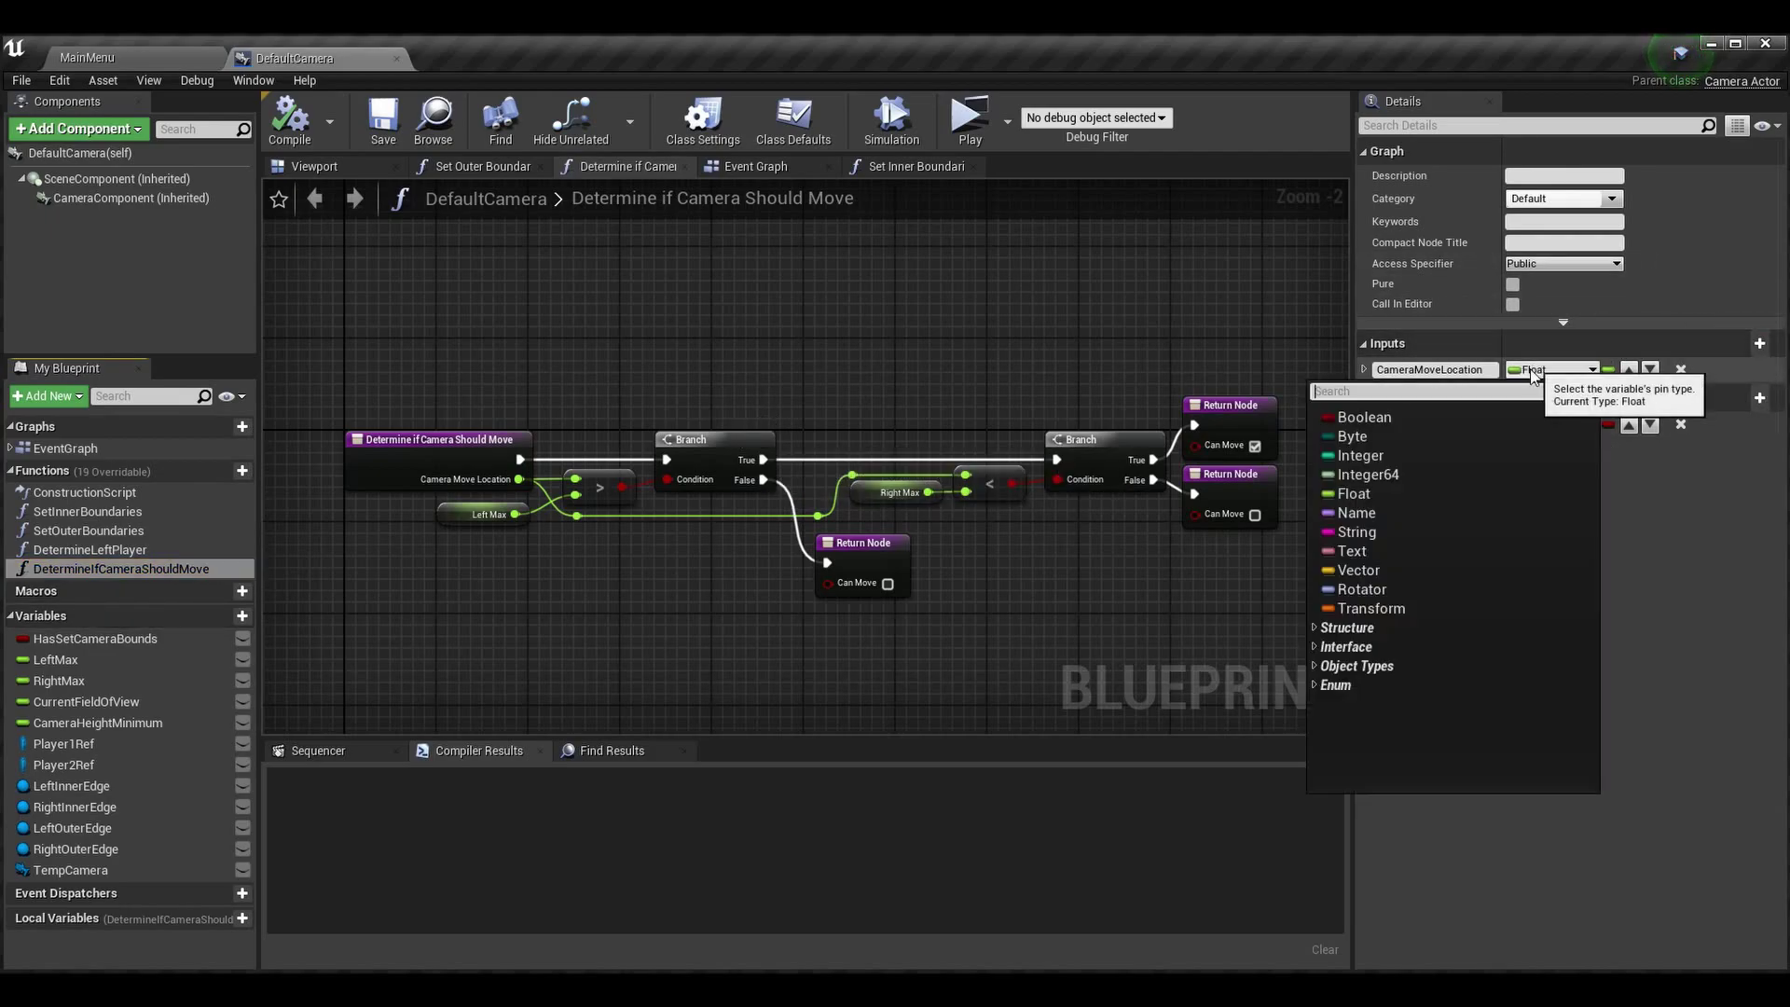
left_click(1662, 713)
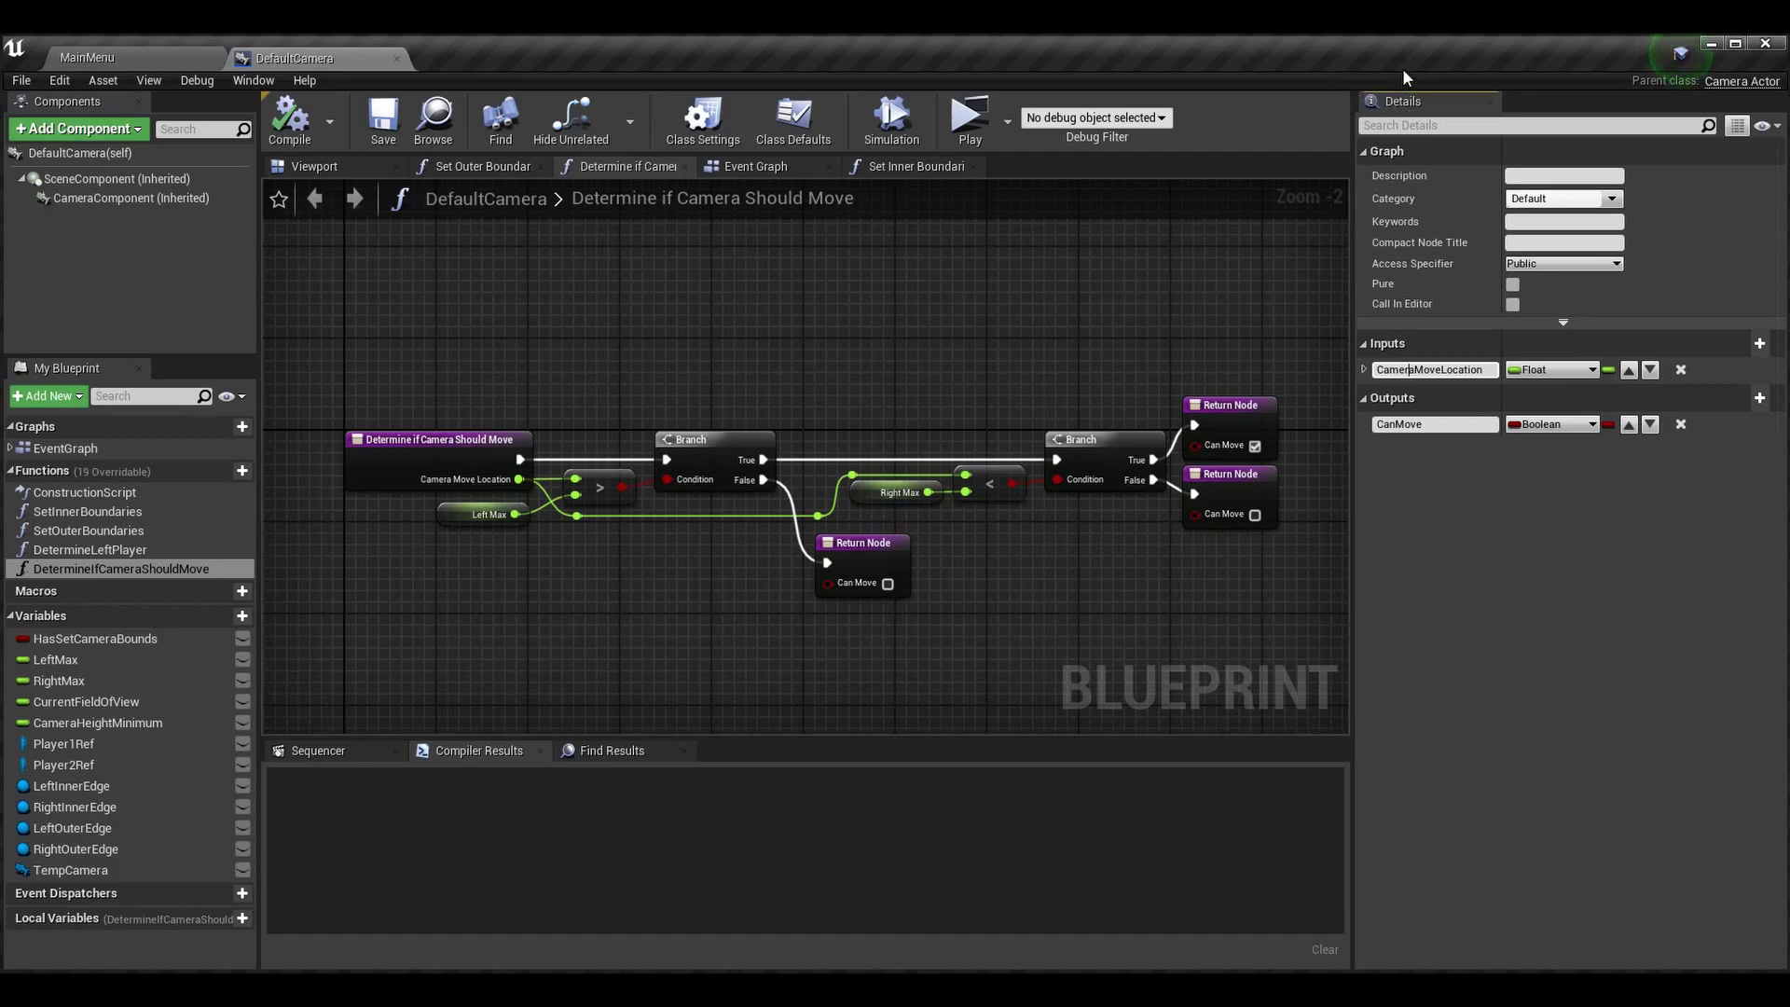
left_click(727, 624)
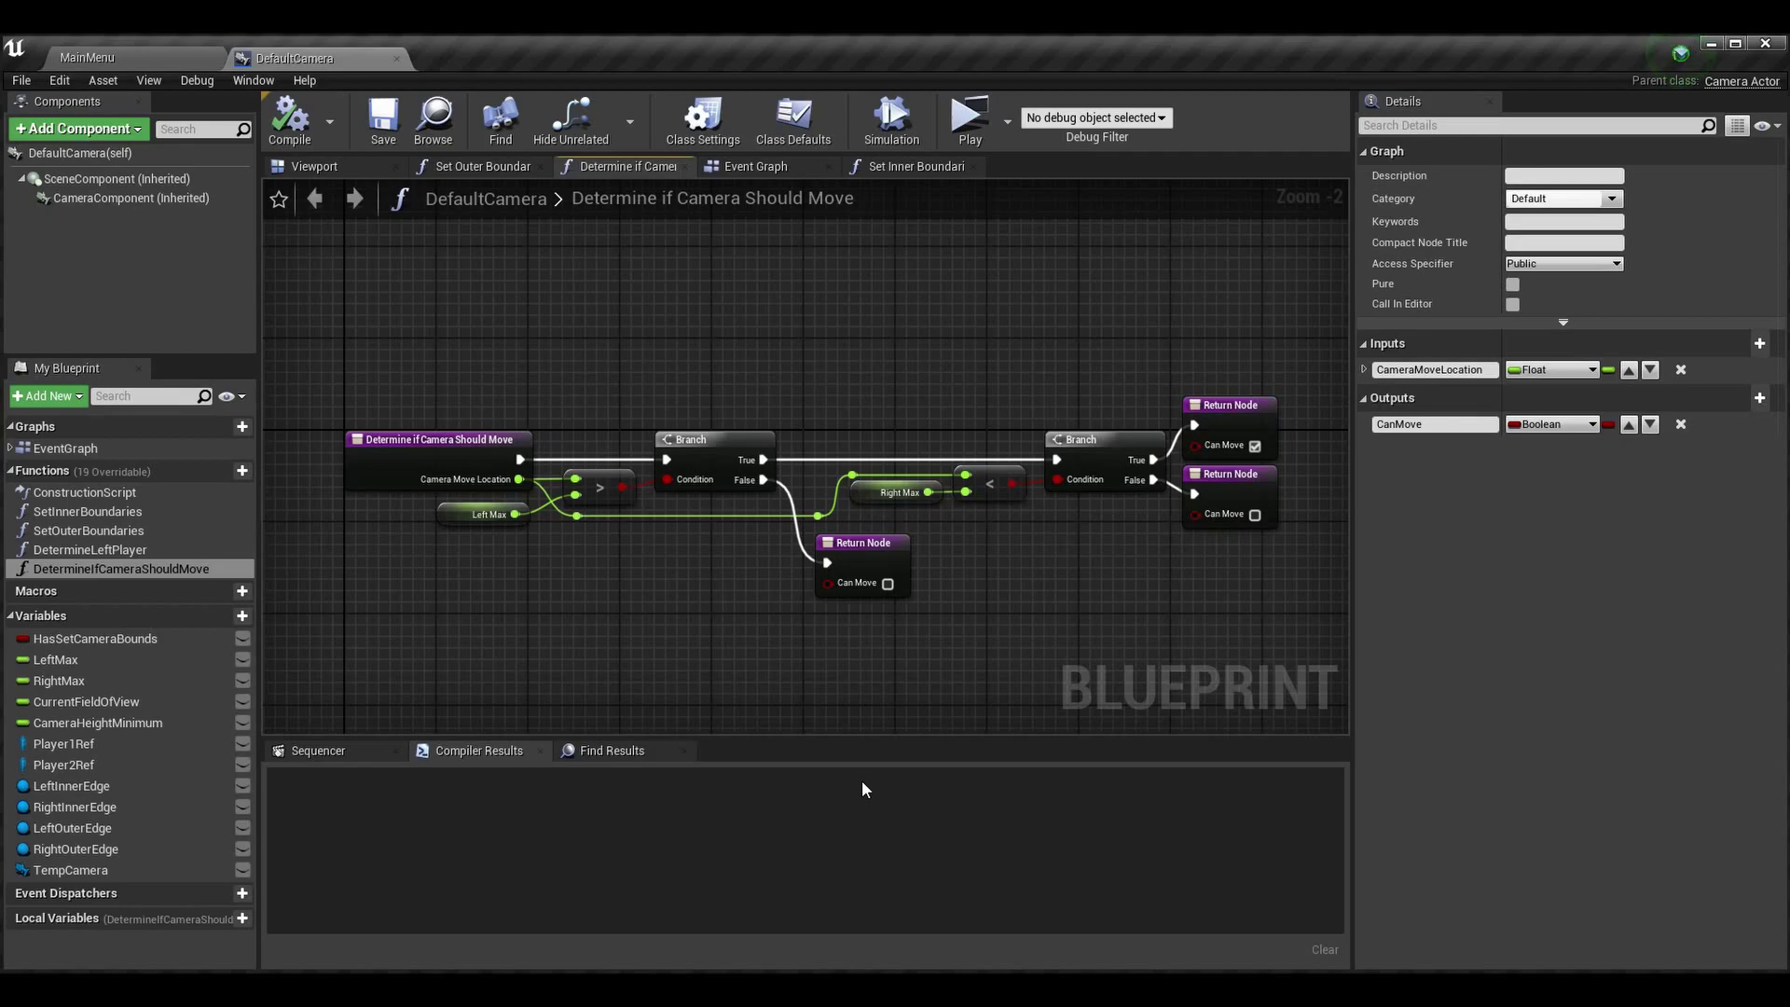
- Bring back the function's input and output settings from its entry node
left_click(859, 686)
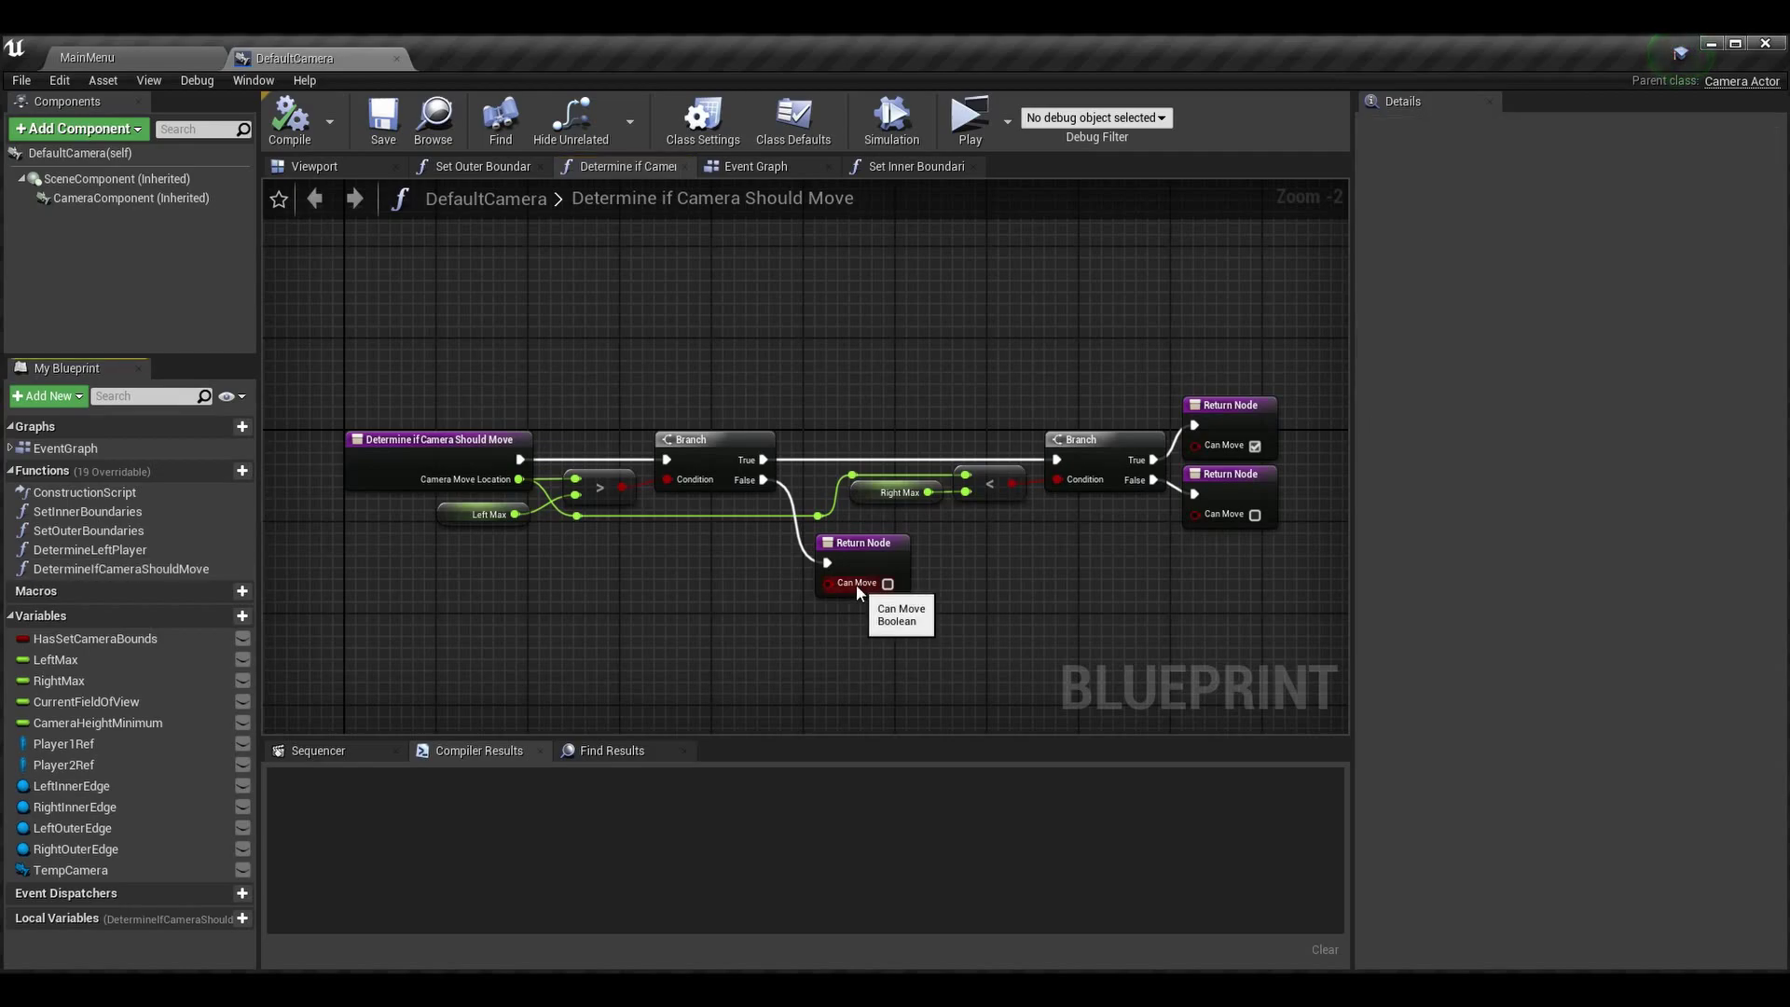
left_click(1263, 459)
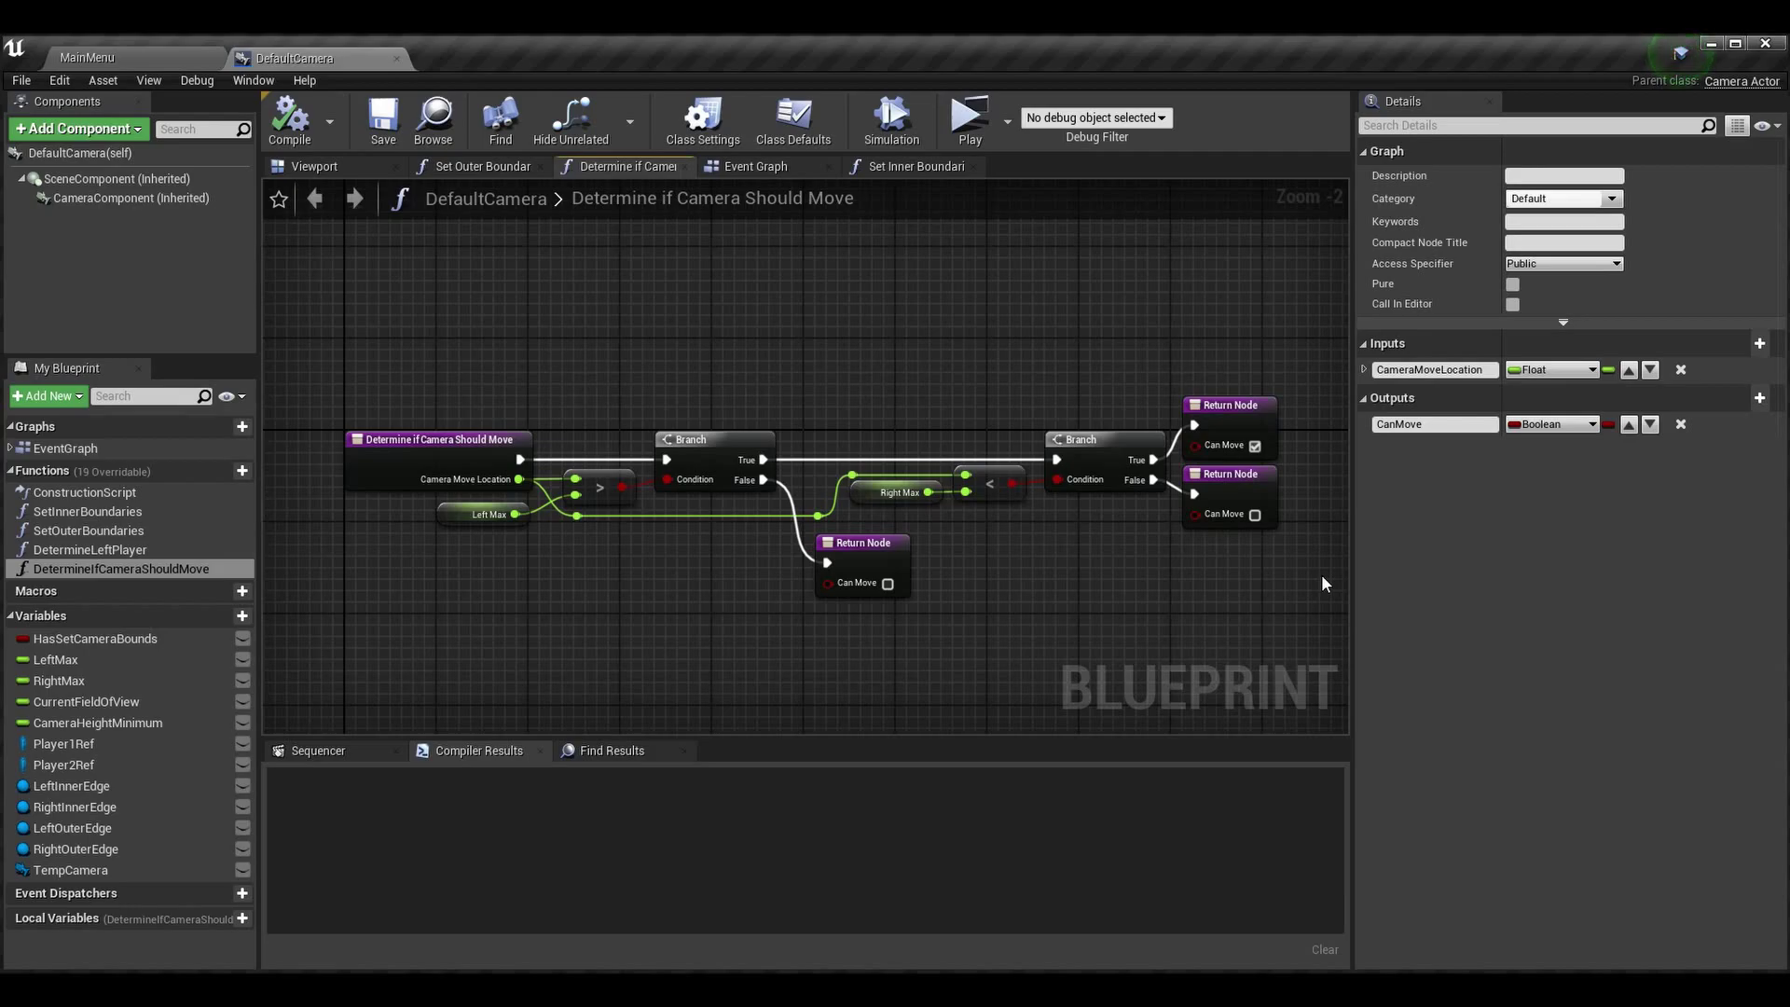
mouse_move(439, 439)
left_click(403, 445)
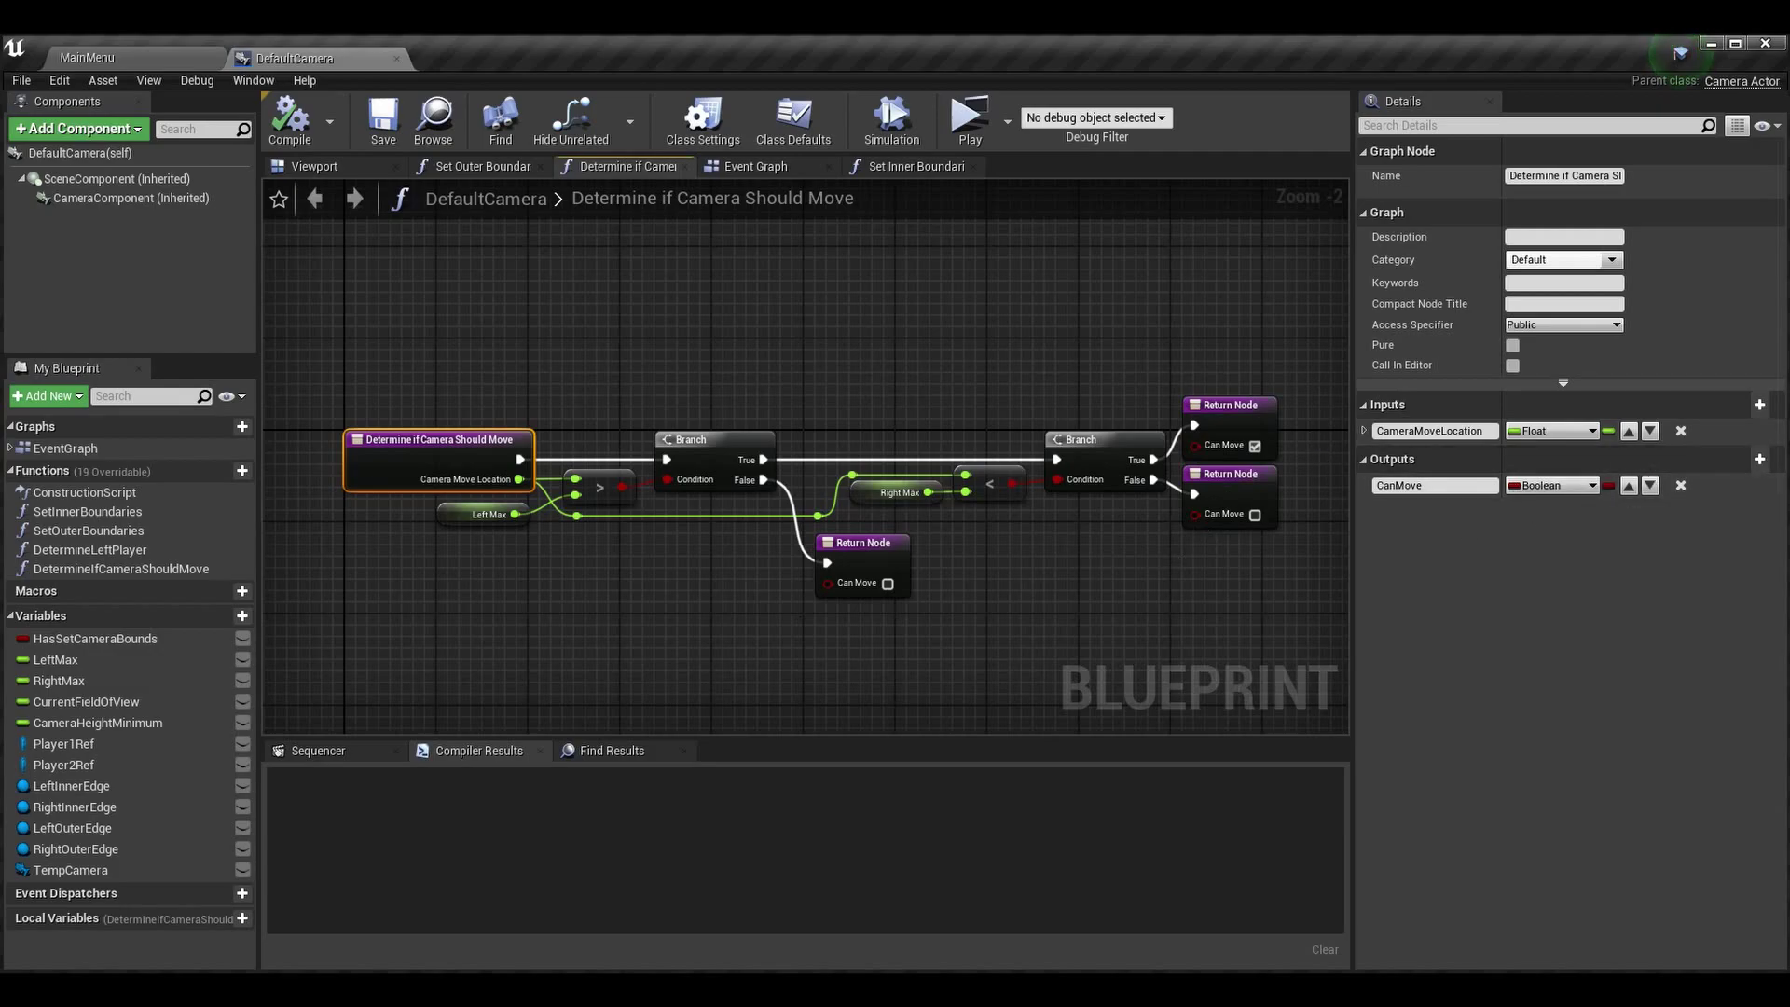
right_click(707, 622)
type("return")
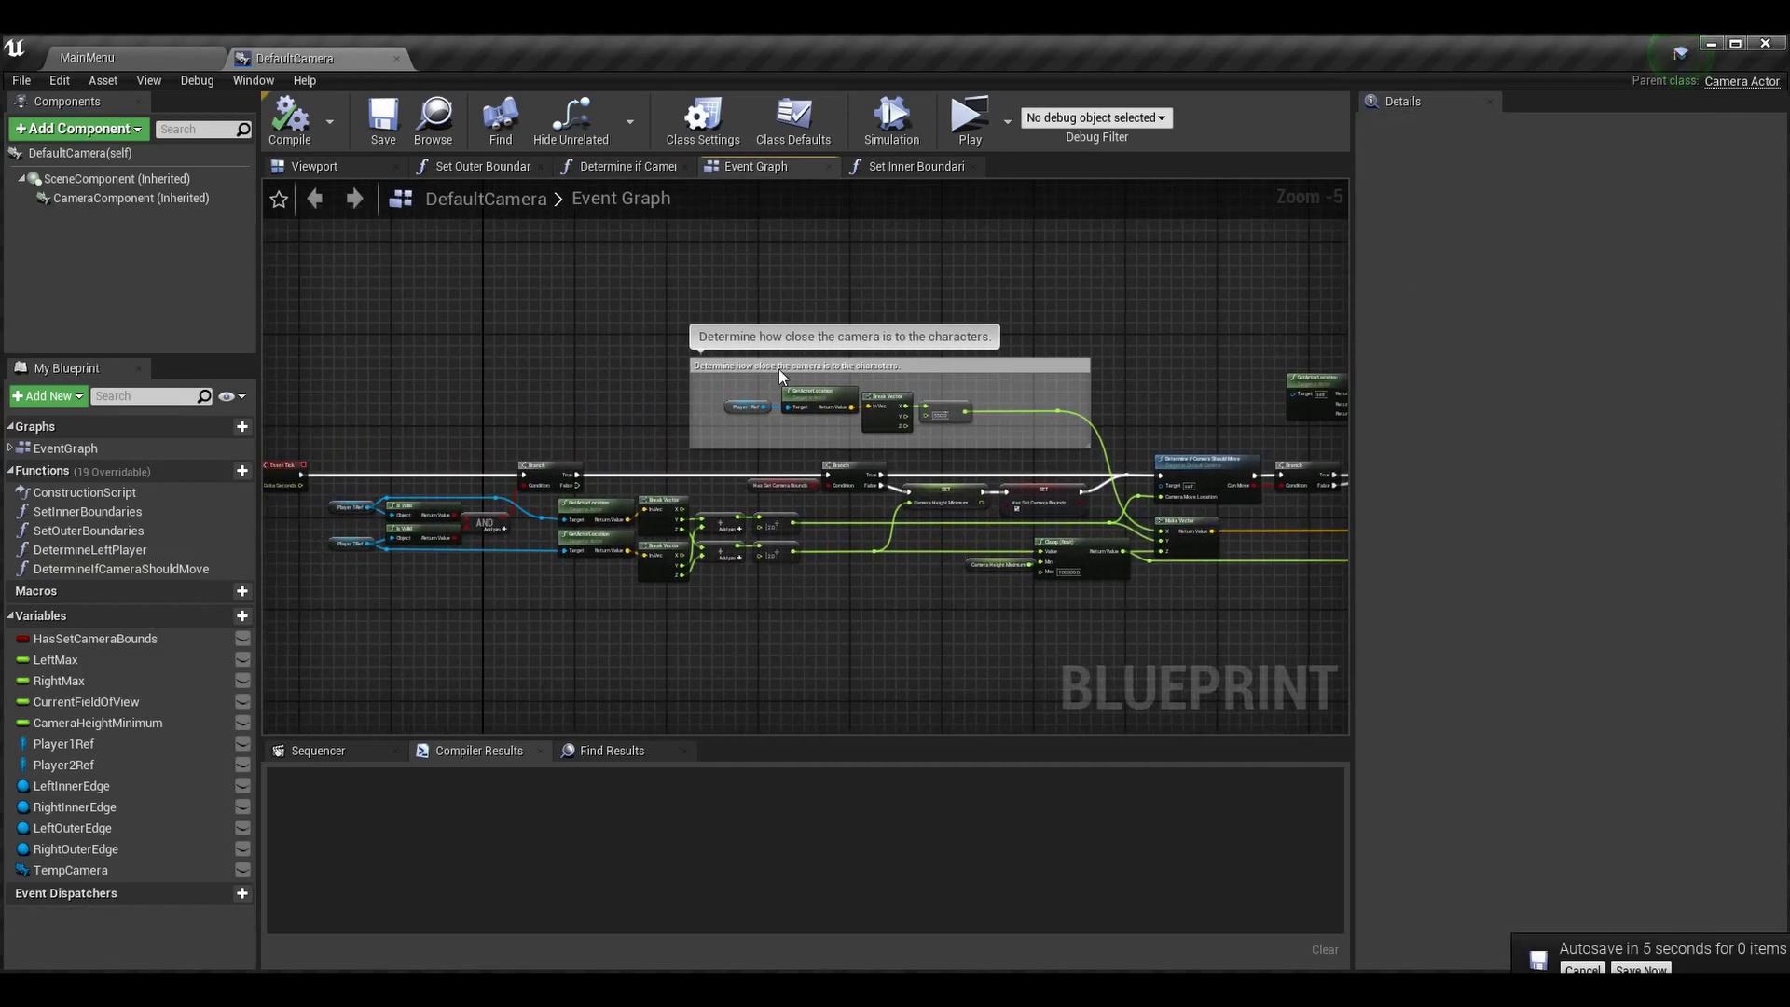
scroll(780, 367, "up", 1)
right_click_drag(704, 488, 941, 461)
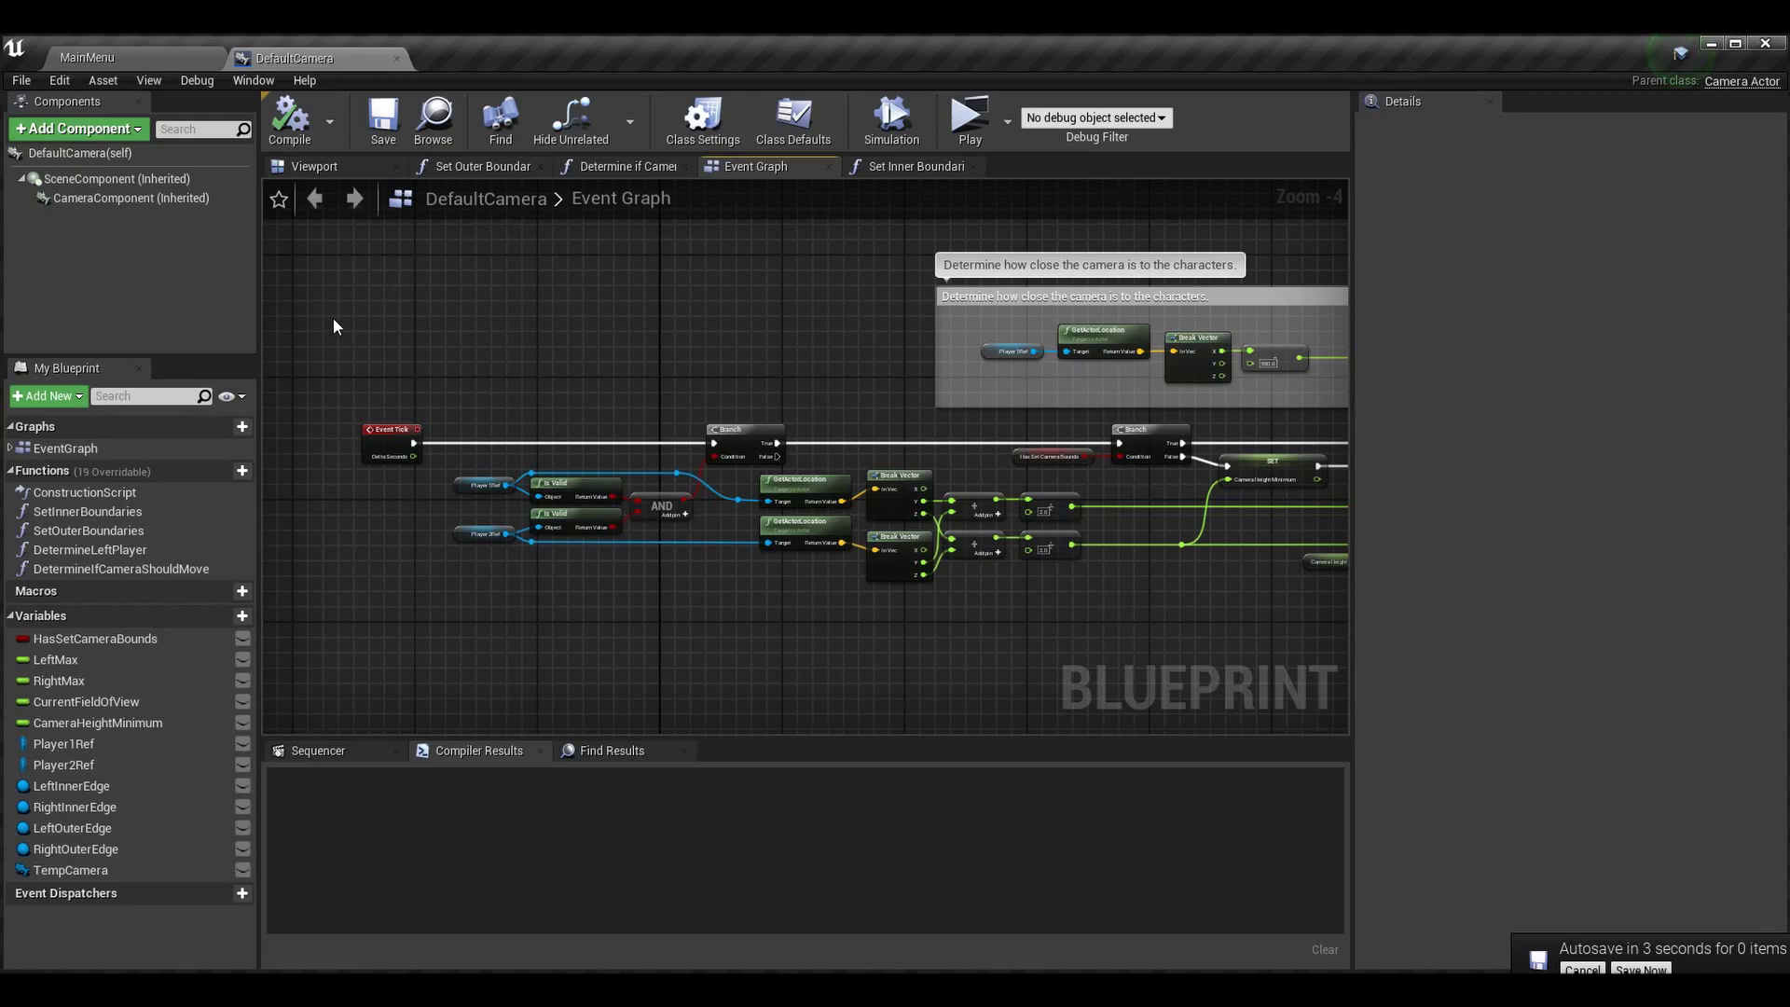
key("ctrl+a")
left_click_drag(298, 244, 673, 603)
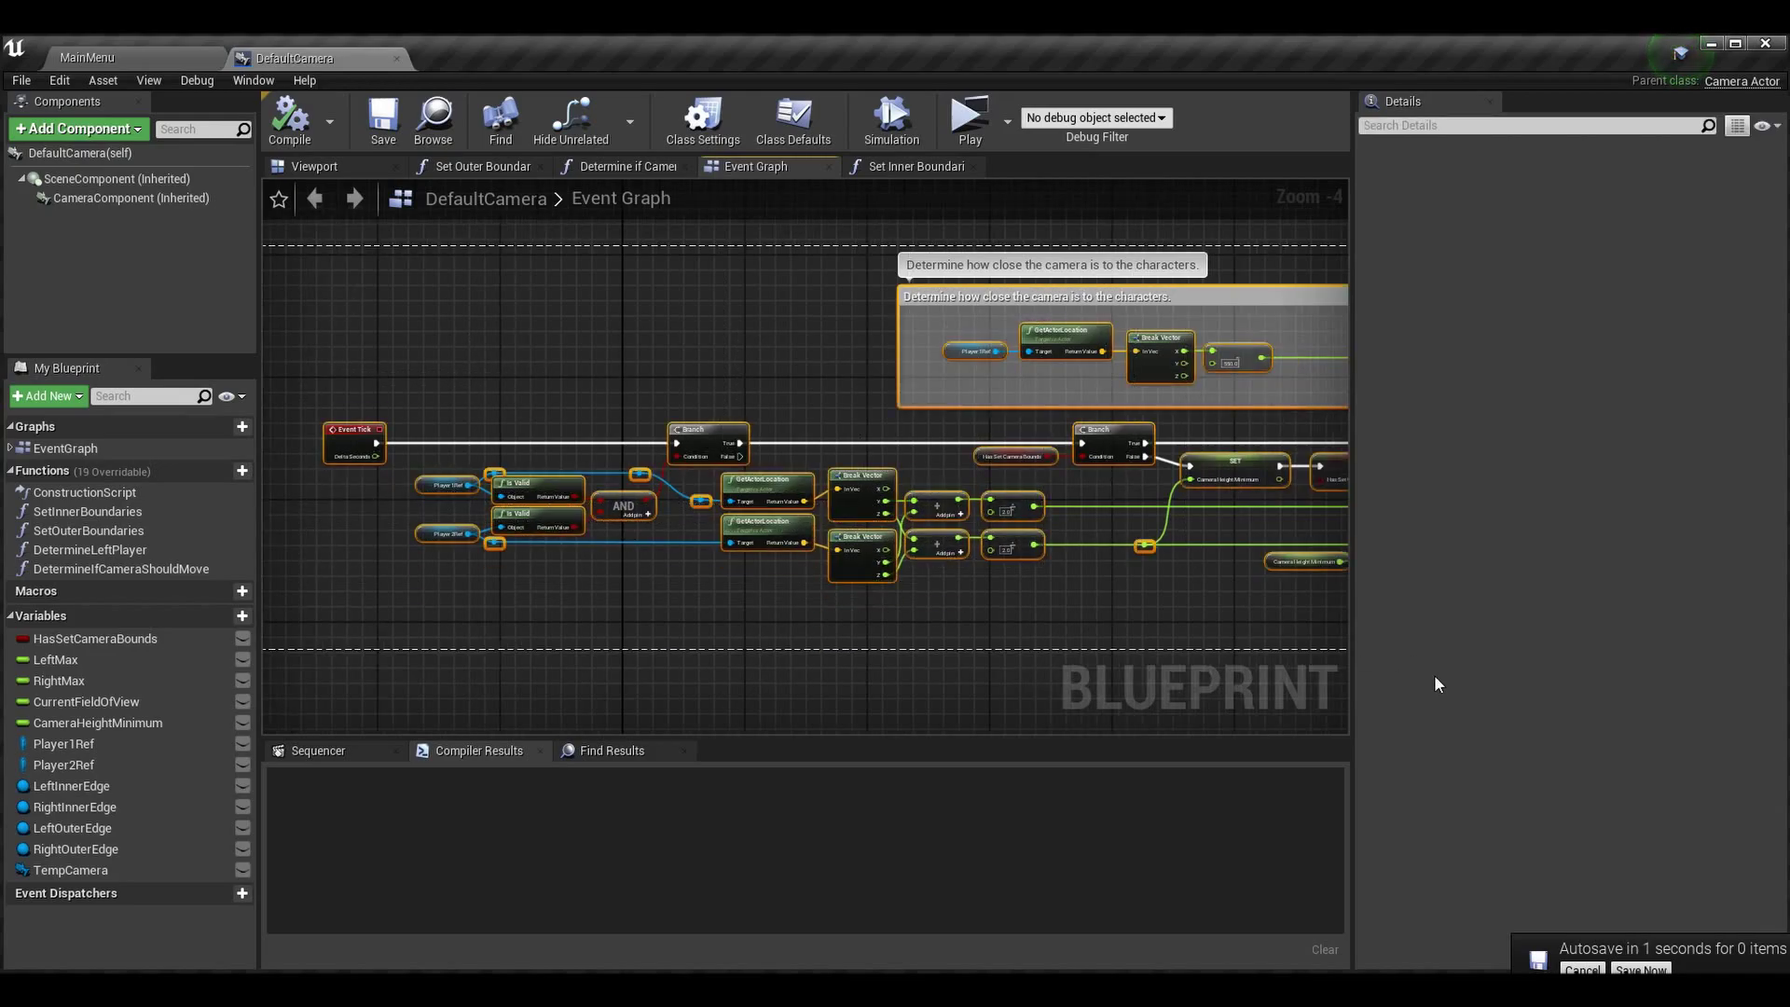
left_click(741, 655)
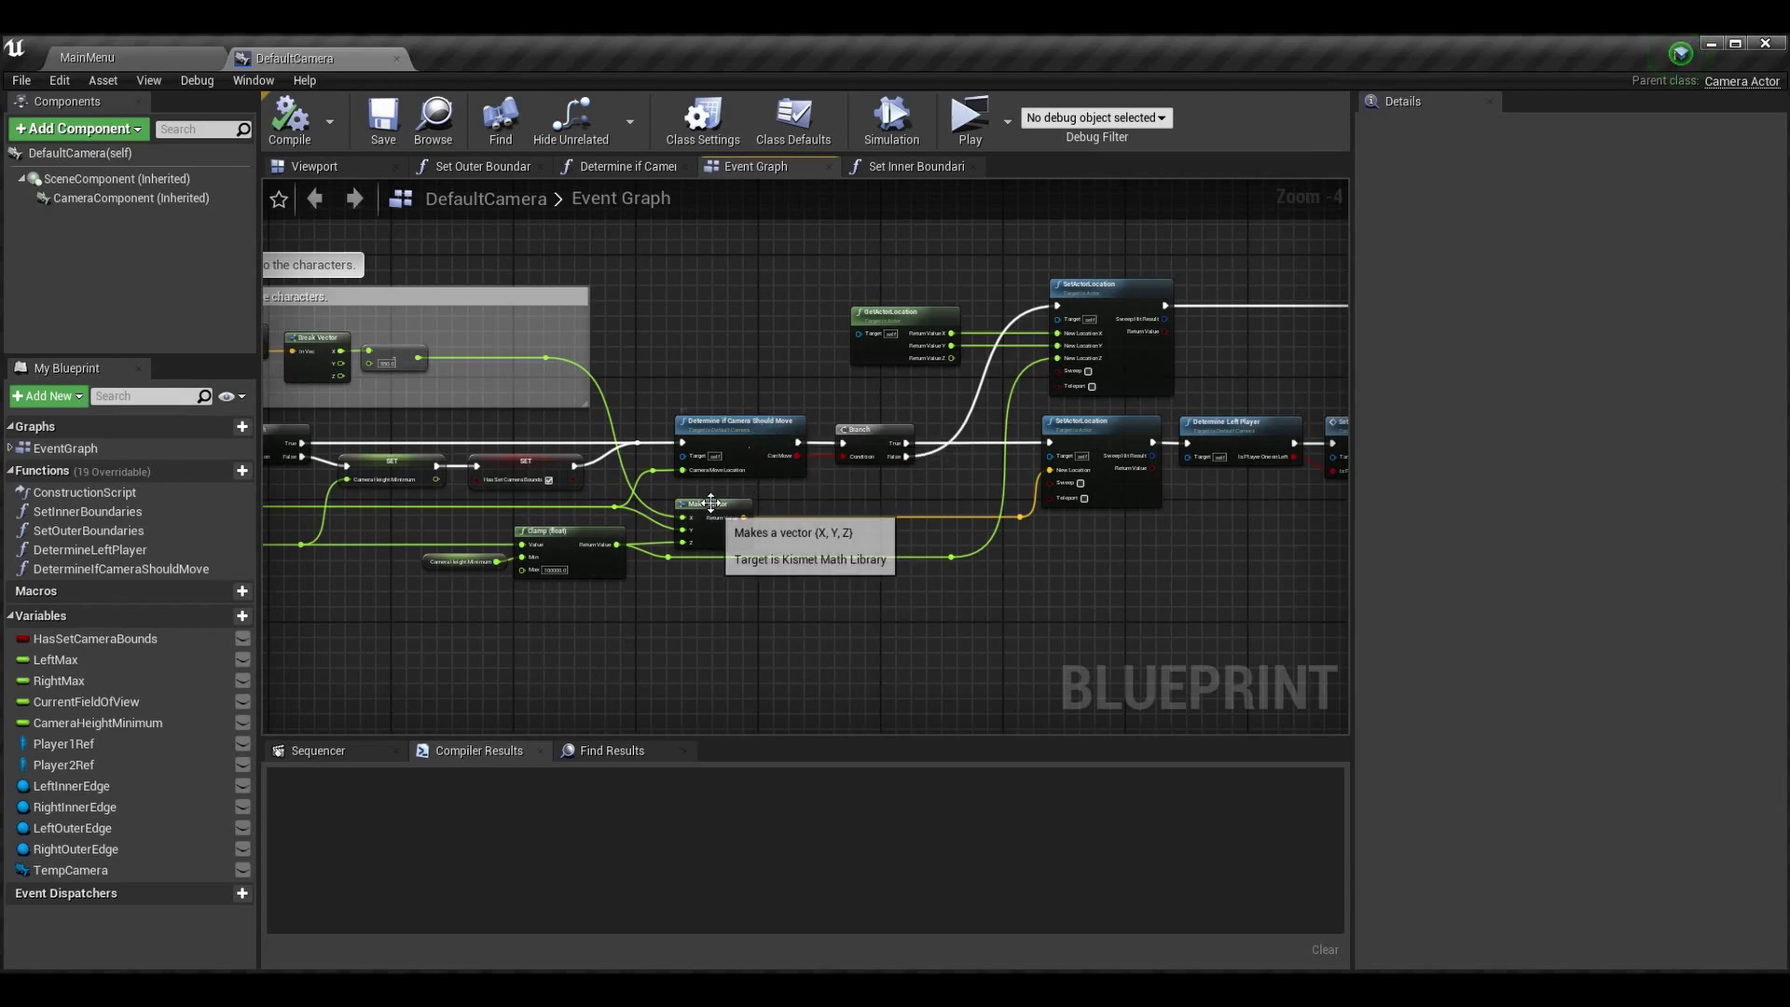
mouse_move(736, 540)
right_mouse_down()
mouse_move(999, 454)
mouse_move(1010, 501)
mouse_move(478, 483)
mouse_move(491, 555)
right_mouse_up()
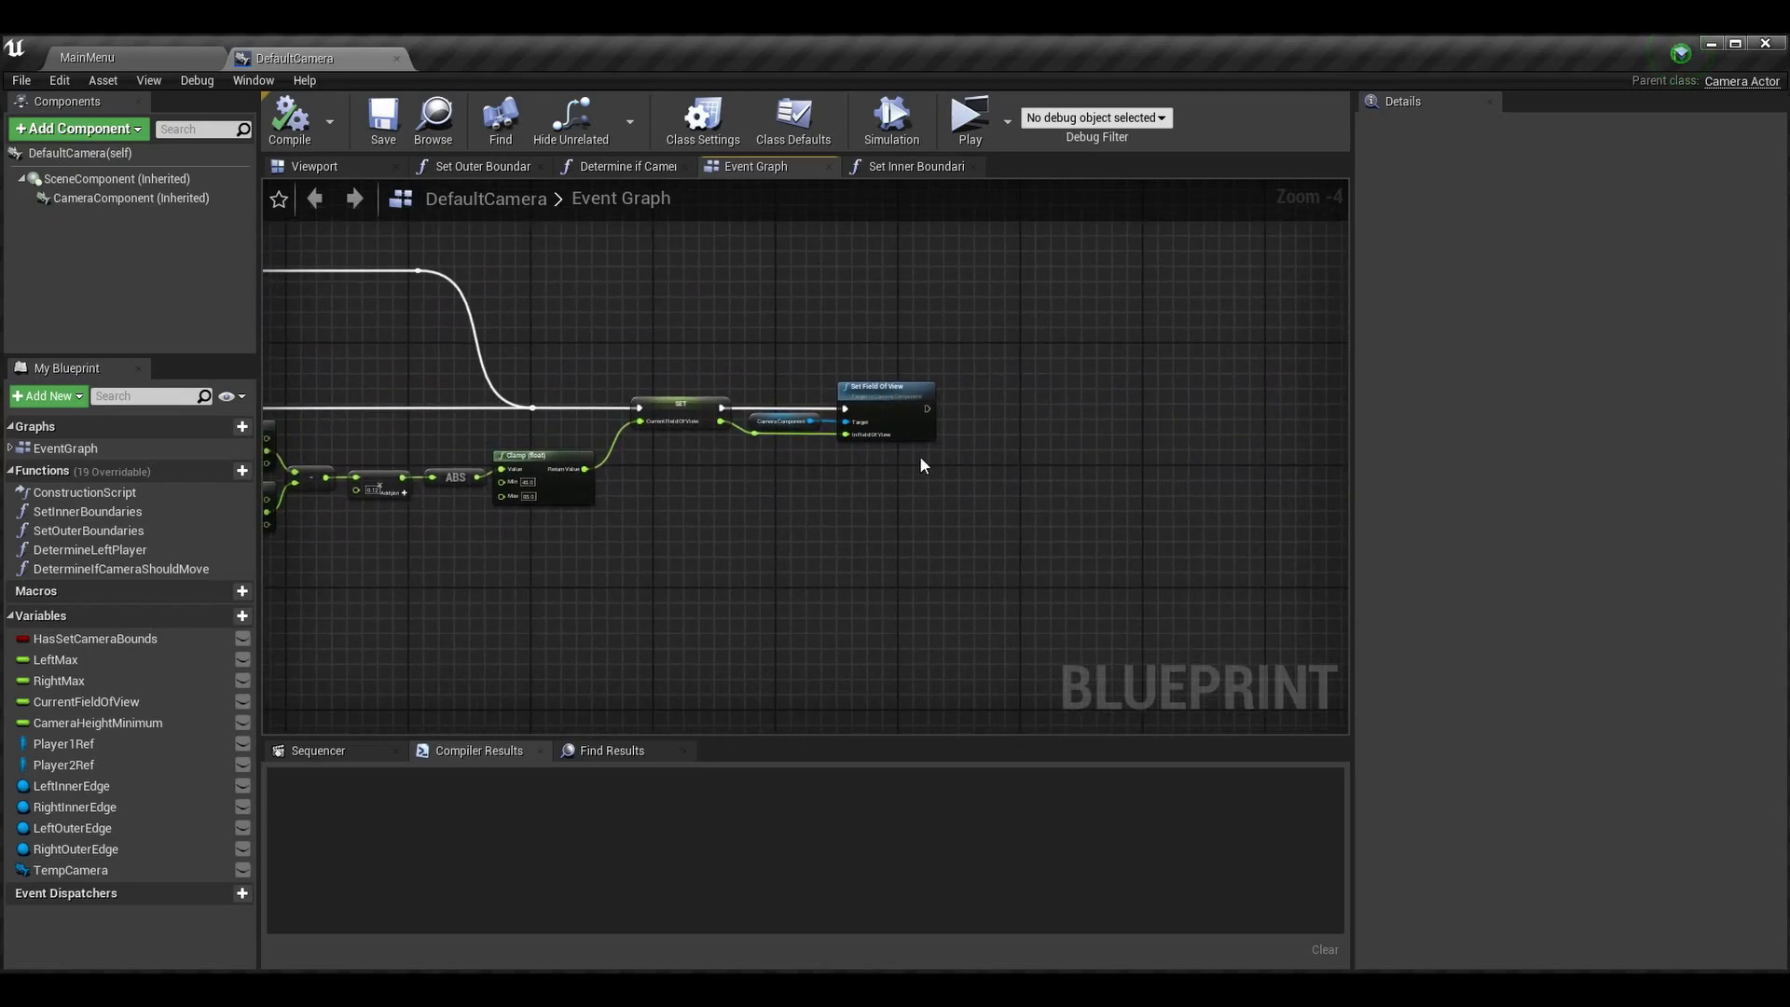
right_click_drag(927, 463, 1351, 570)
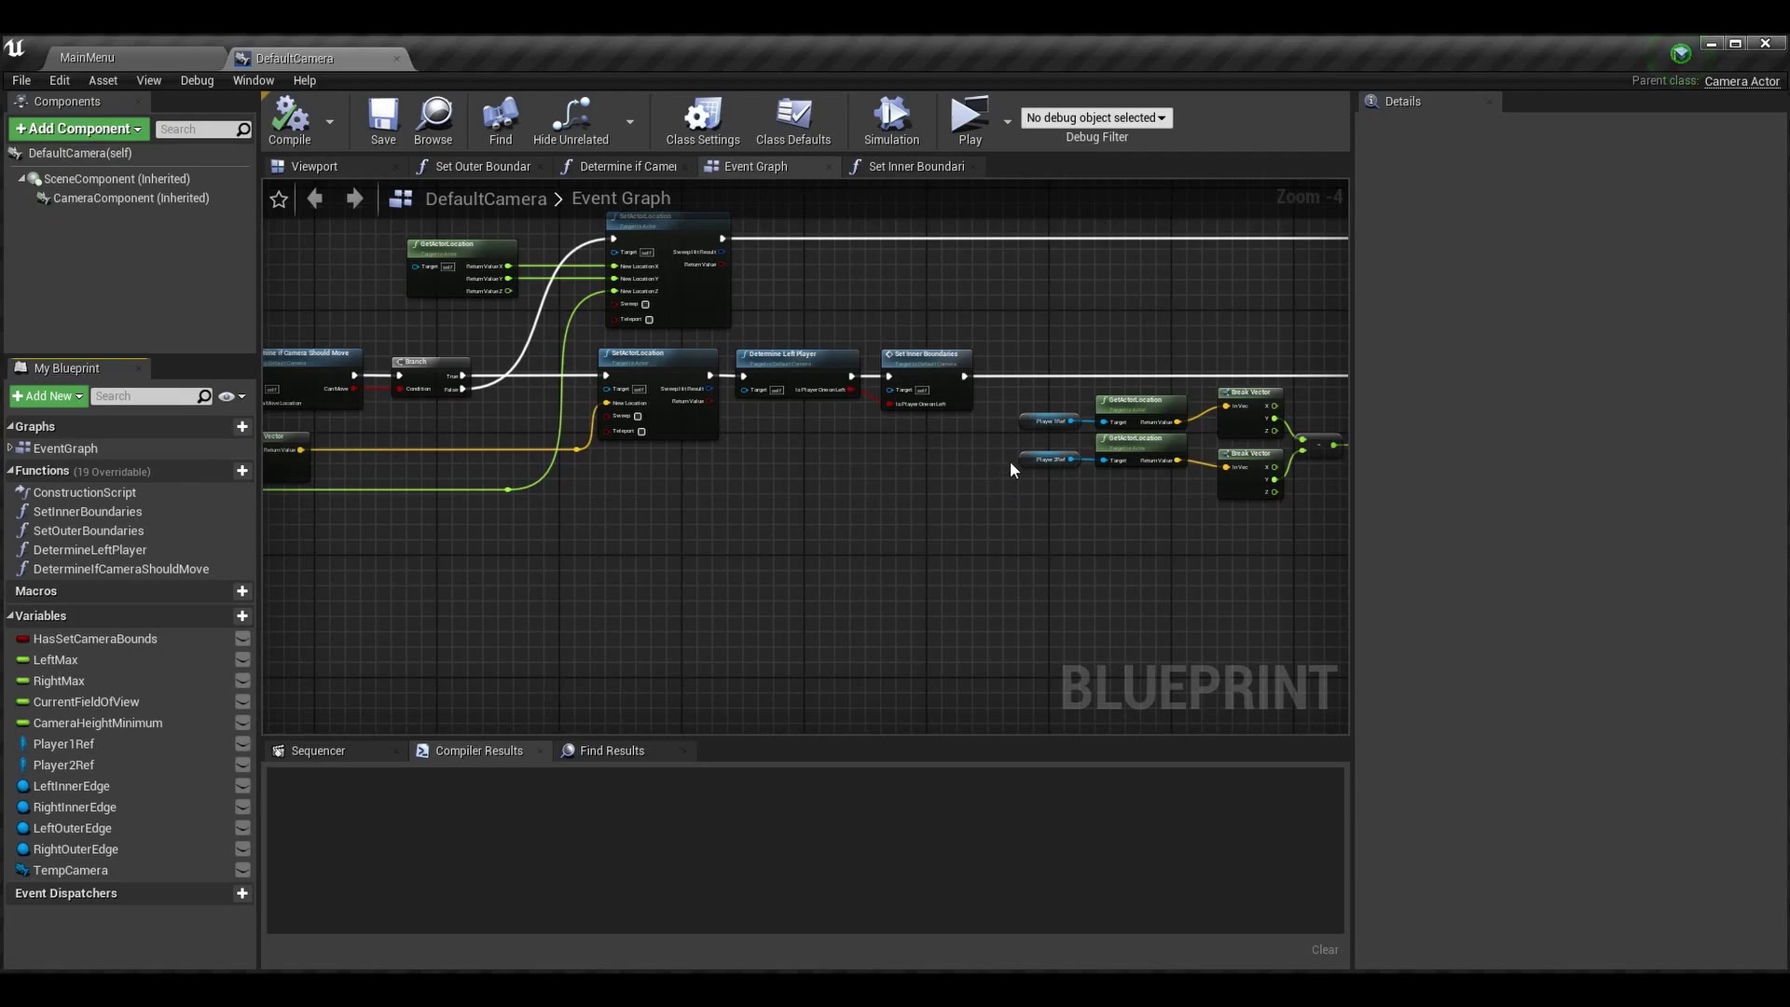
right_click_drag(993, 470, 1141, 479)
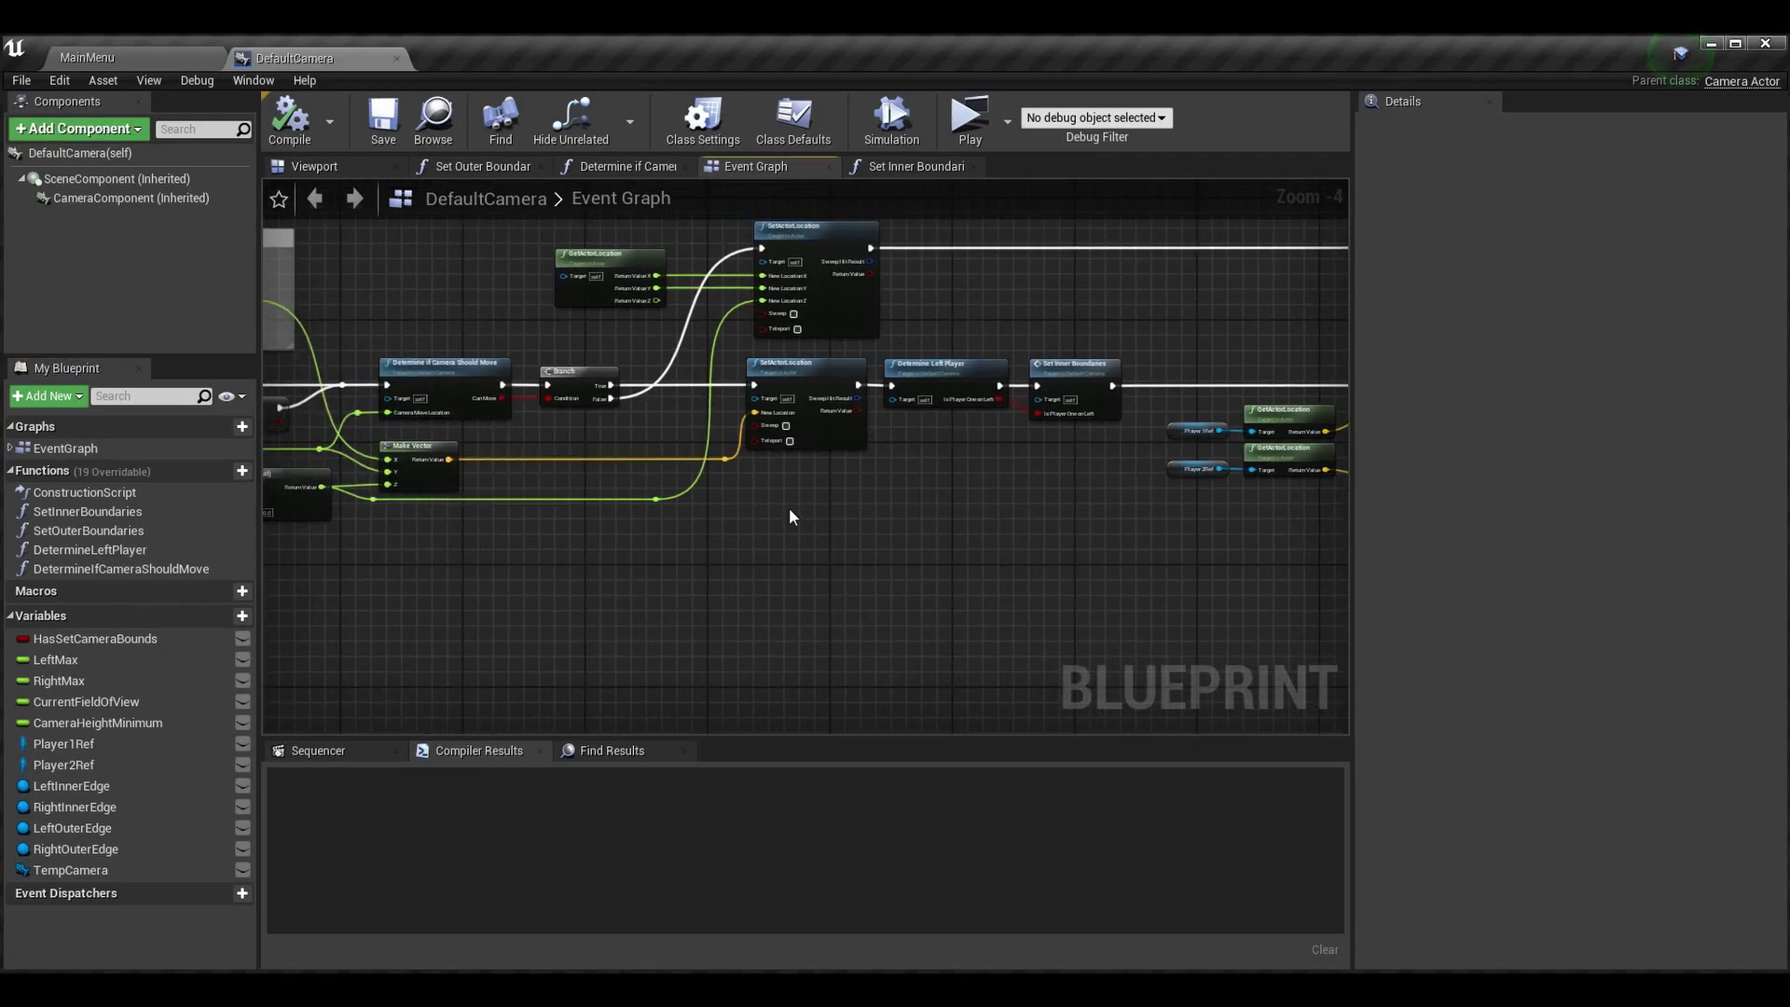
right_click_drag(484, 394, 617, 406)
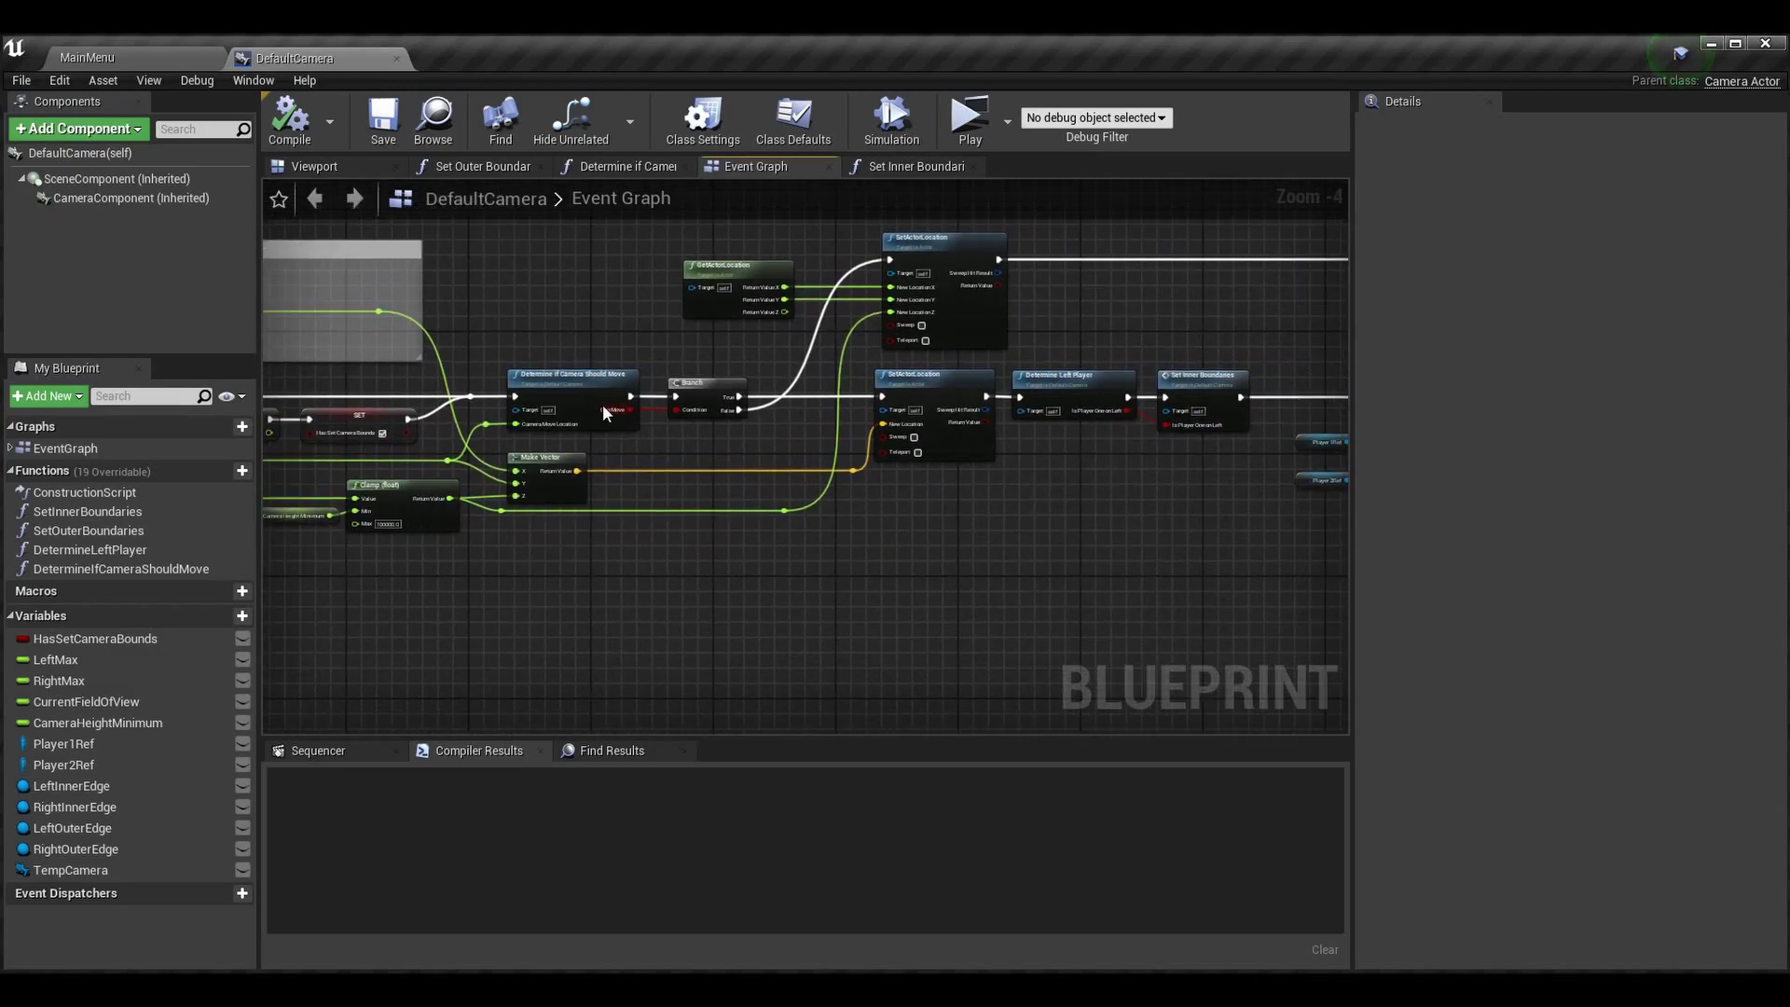
scroll(621, 411, "up", 3)
scroll(616, 406, "up", 1)
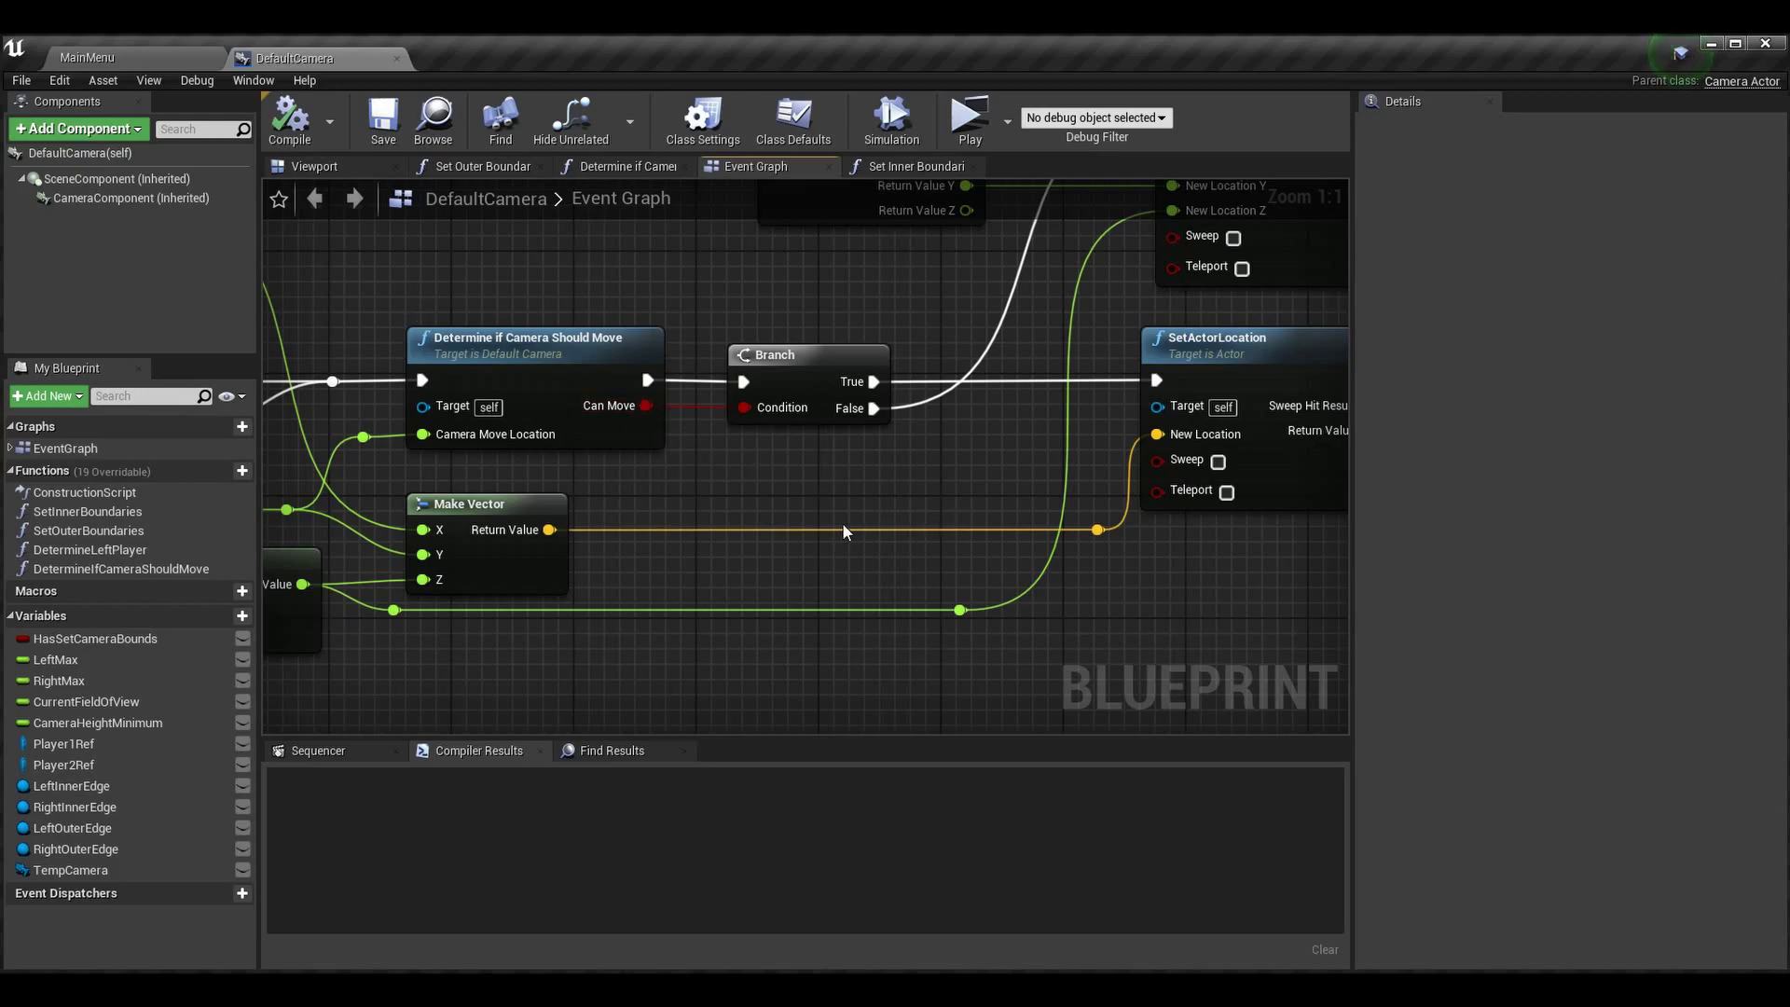
right_click_drag(831, 423, 593, 667)
right_click_drag(727, 552, 716, 510)
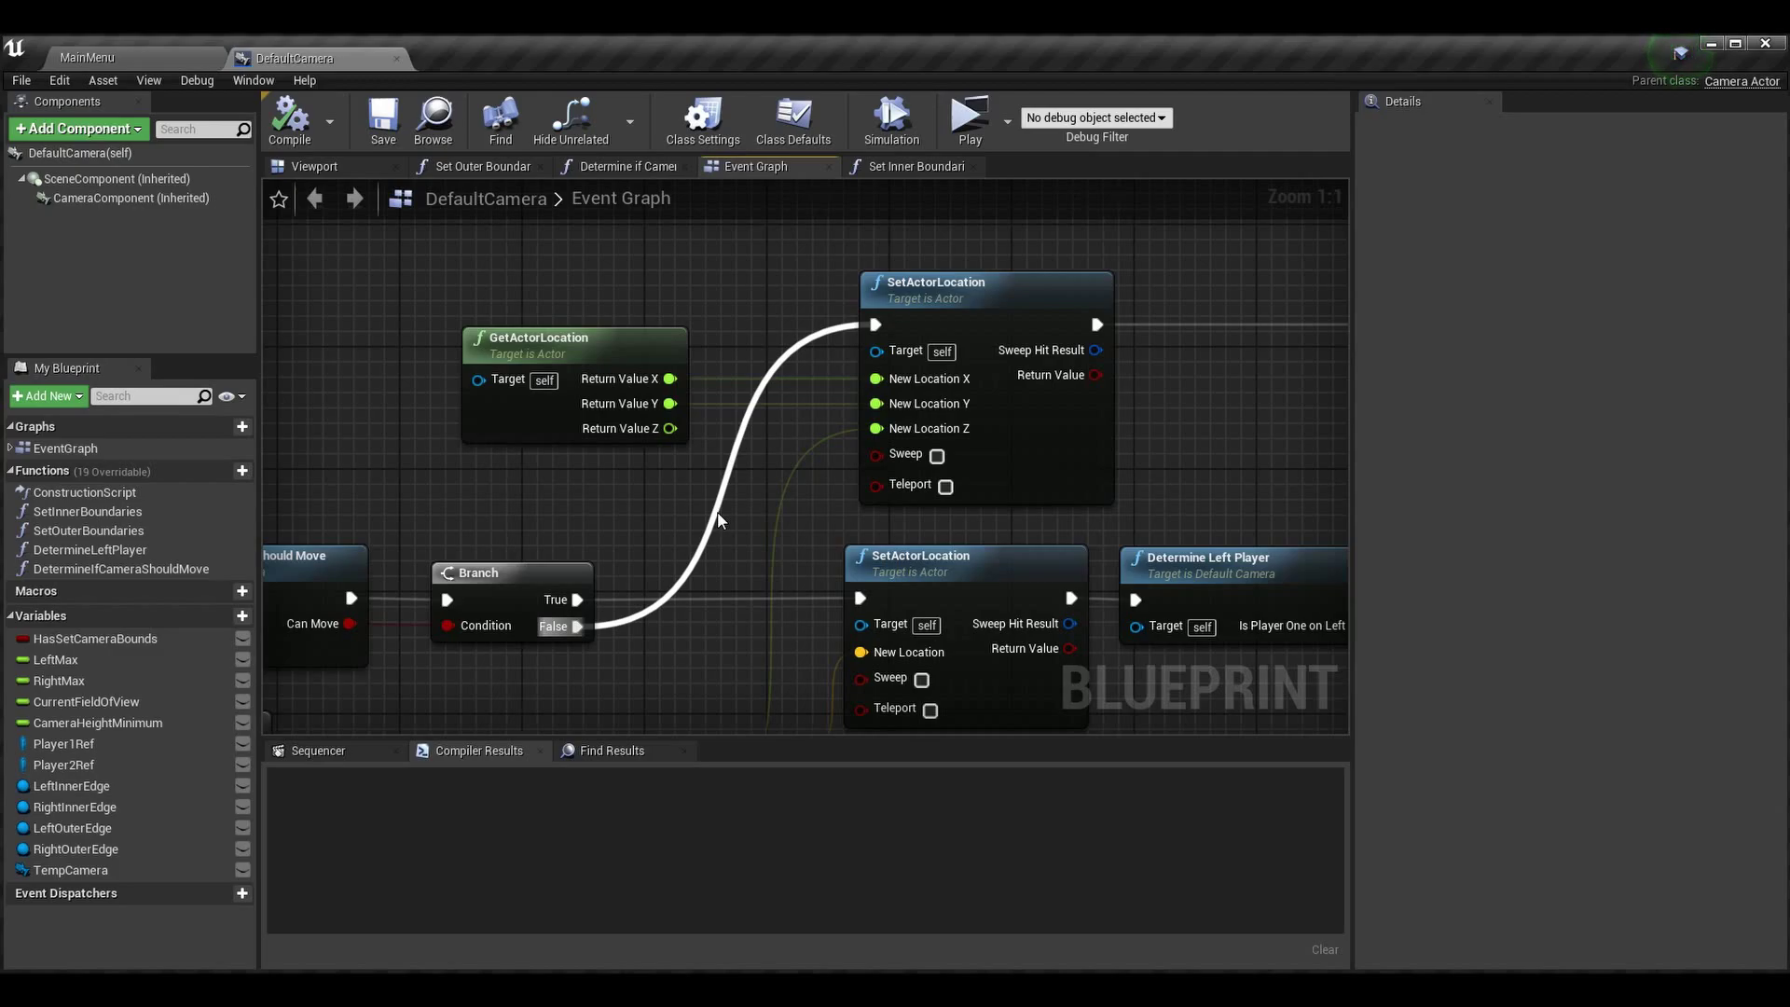
scroll(699, 334, "down", 2)
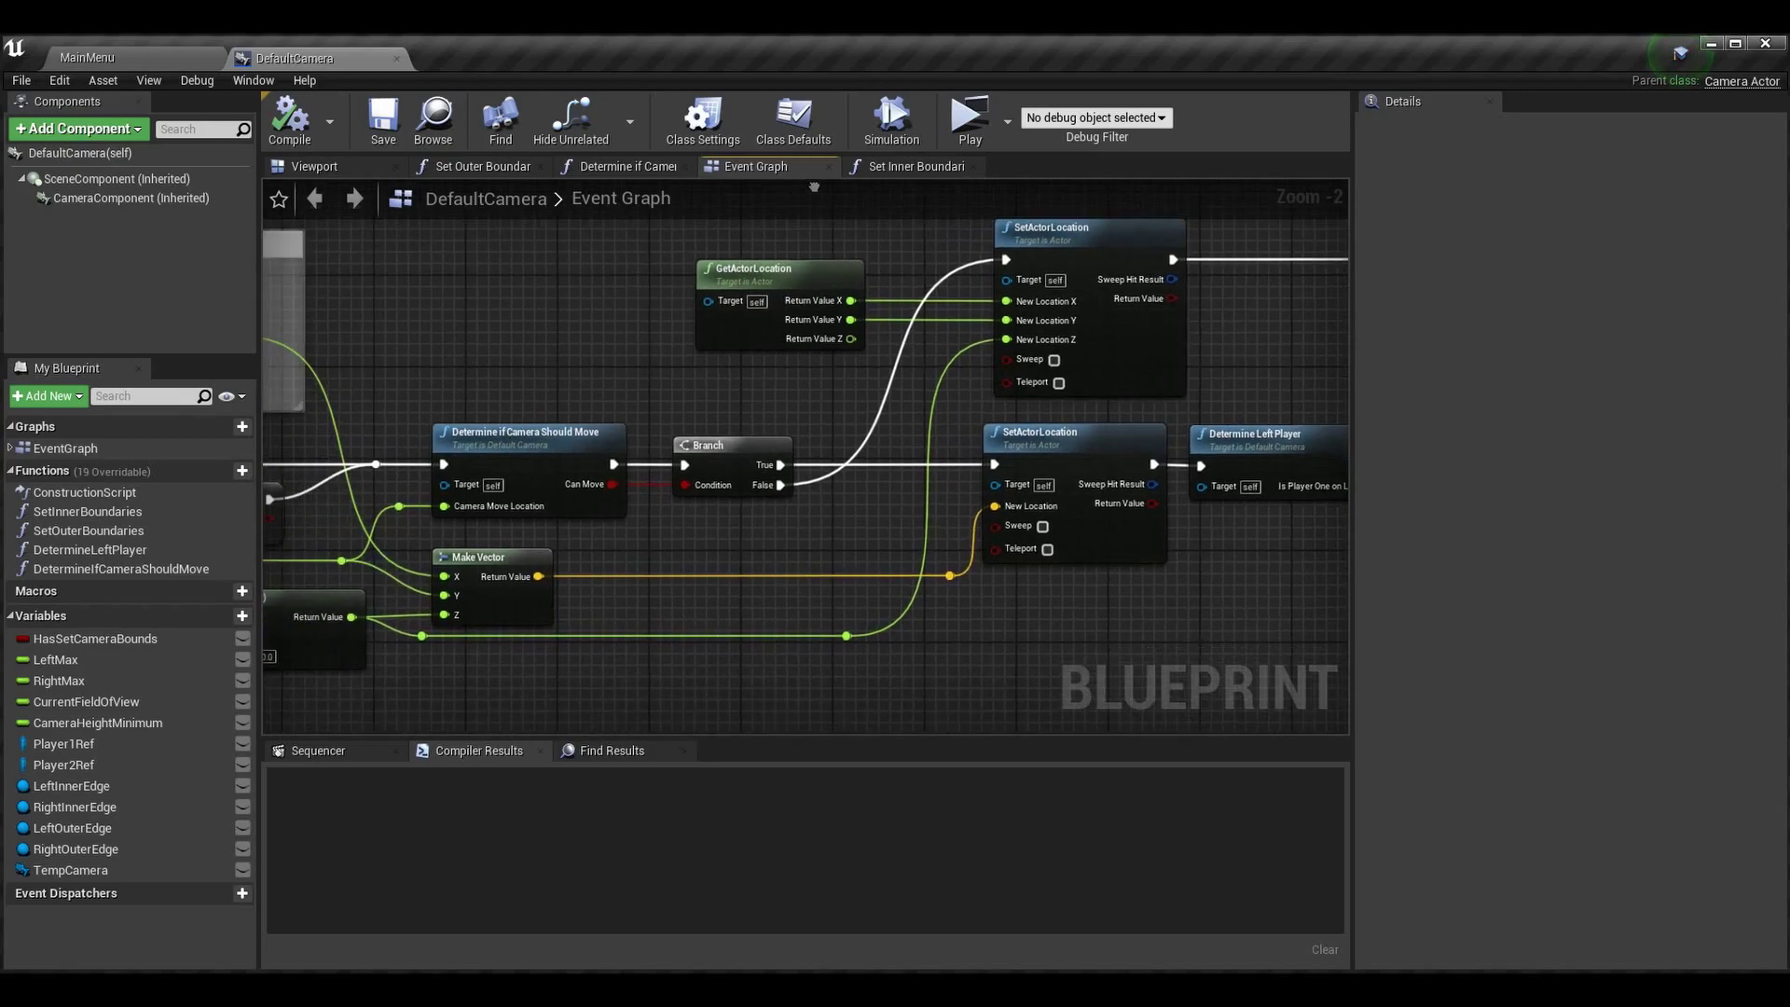
right_click_drag(676, 255, 818, 195)
scroll(613, 599, "down", 1)
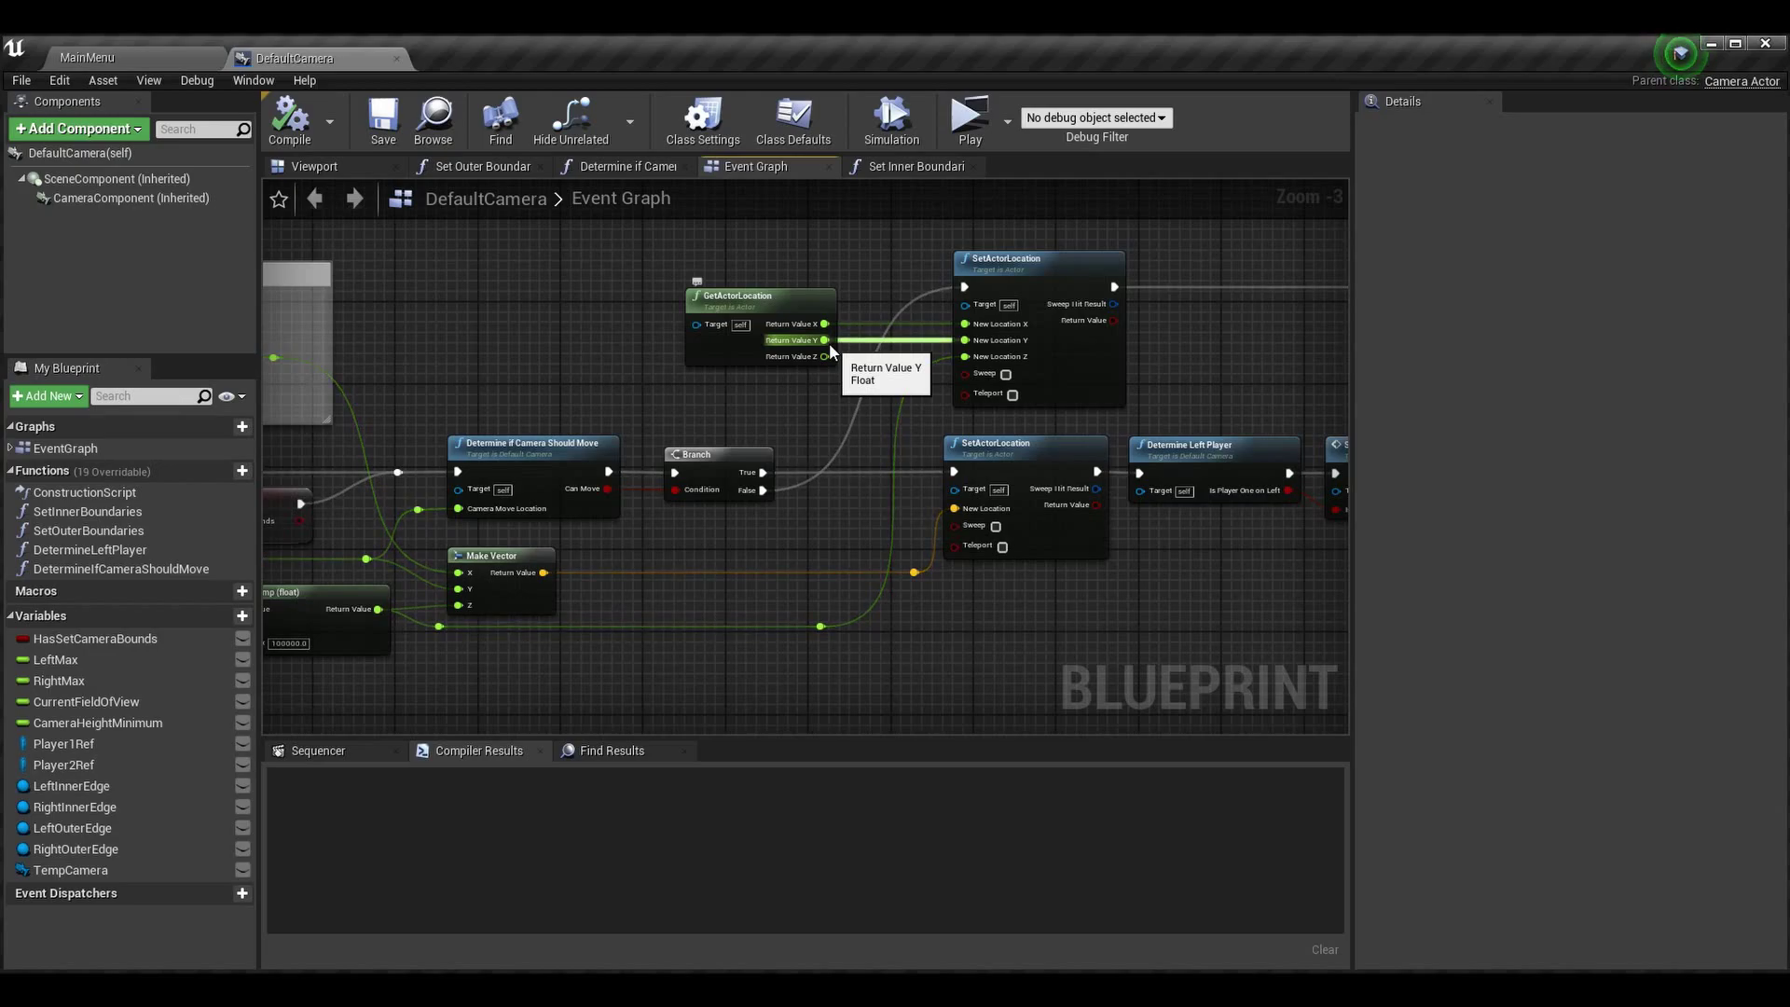
- Duplicate the lower SetActorLocation node with Ctrl+V above the existing nodes
right_click_drag(830, 350, 804, 420)
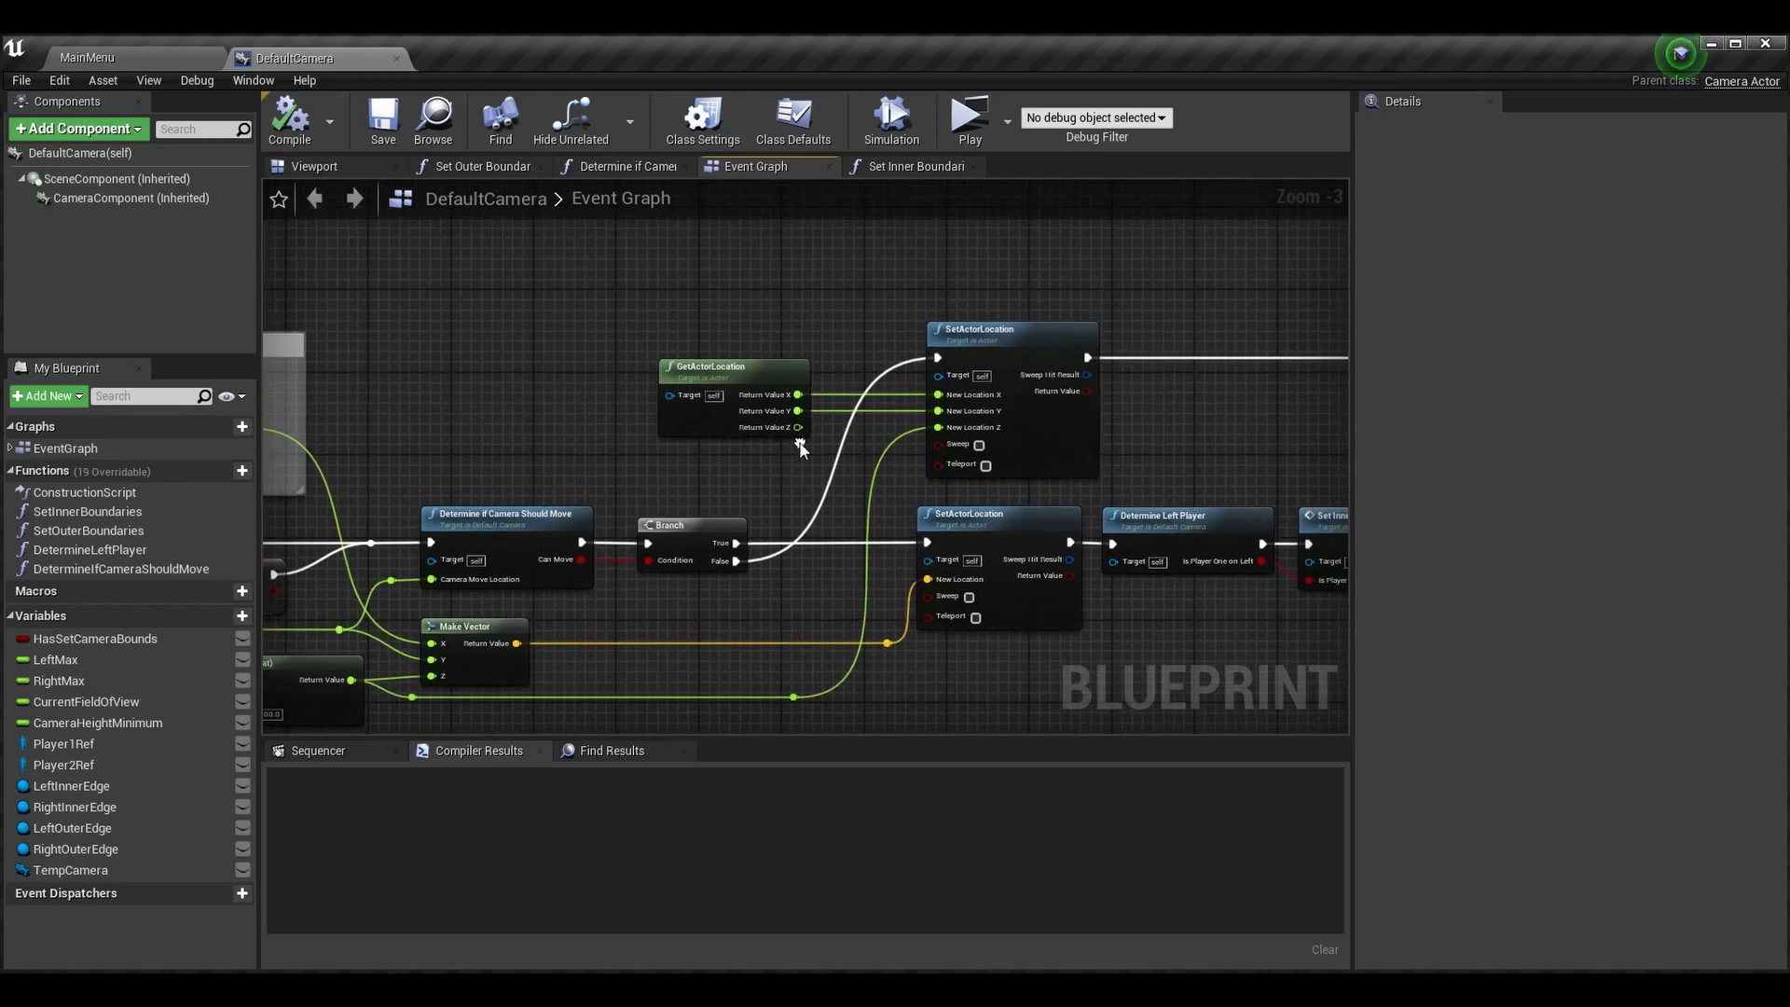
left_click(996, 532)
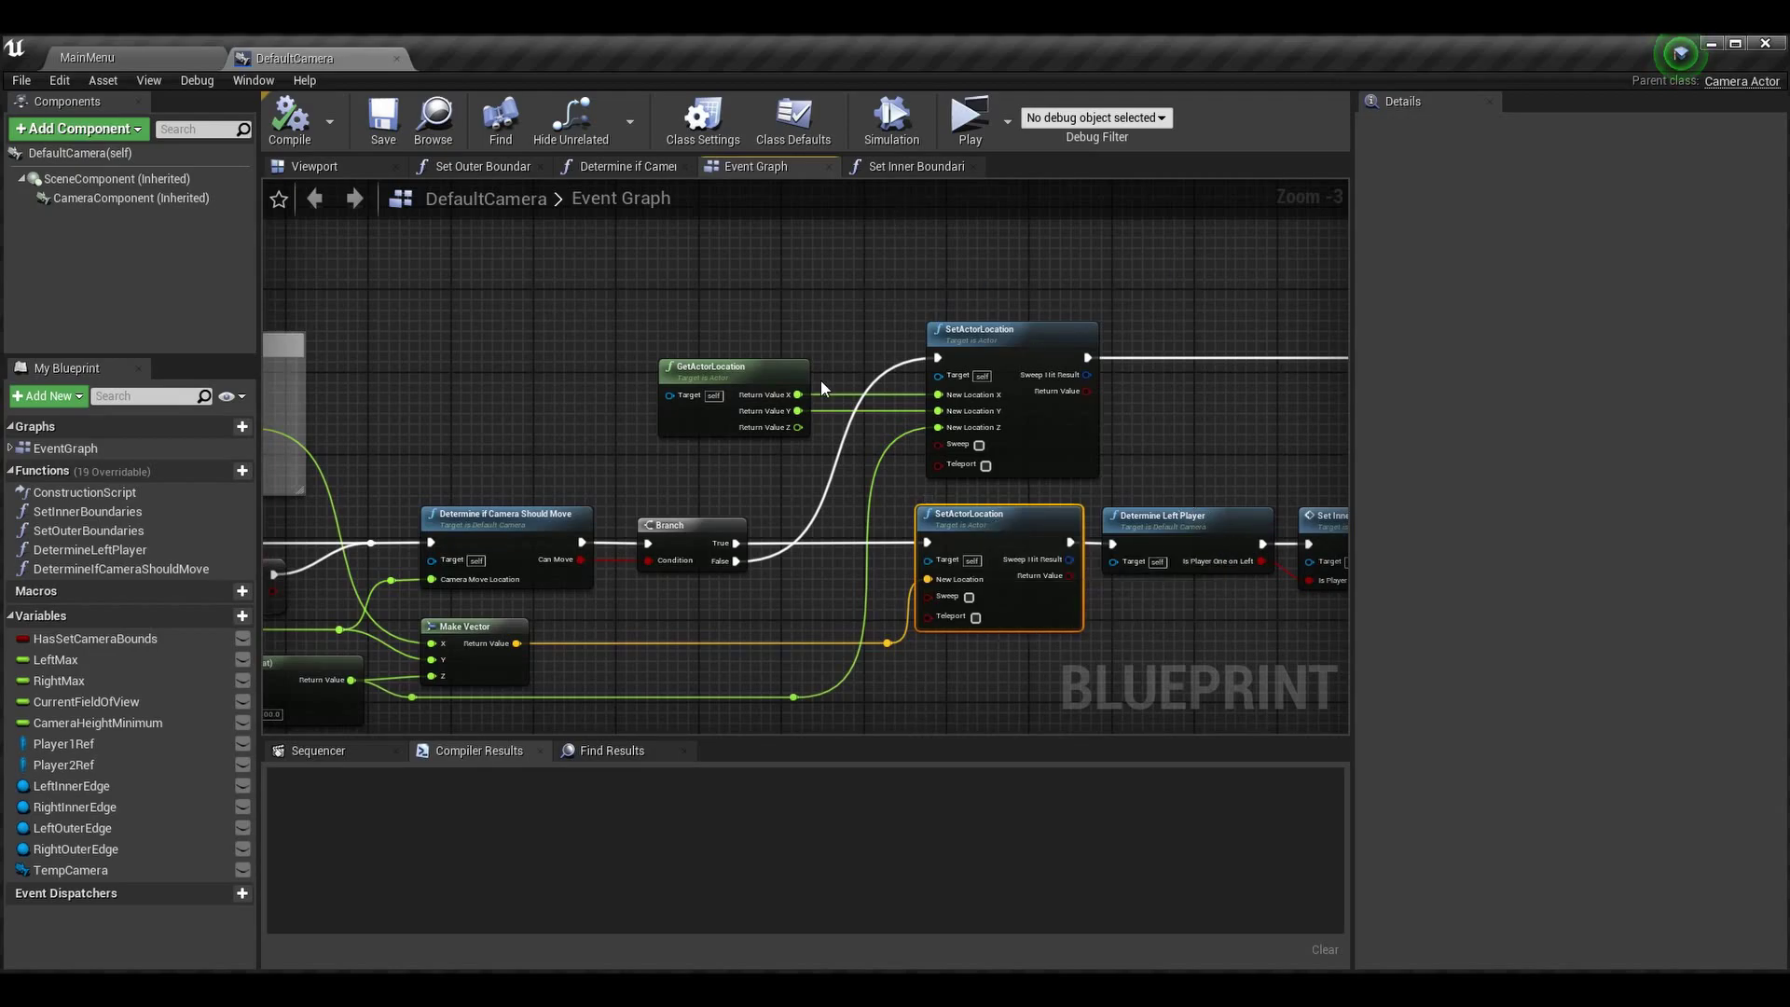
right_click_drag(1004, 259, 967, 408)
key("ctrl+v")
right_click_drag(1138, 351, 1240, 124)
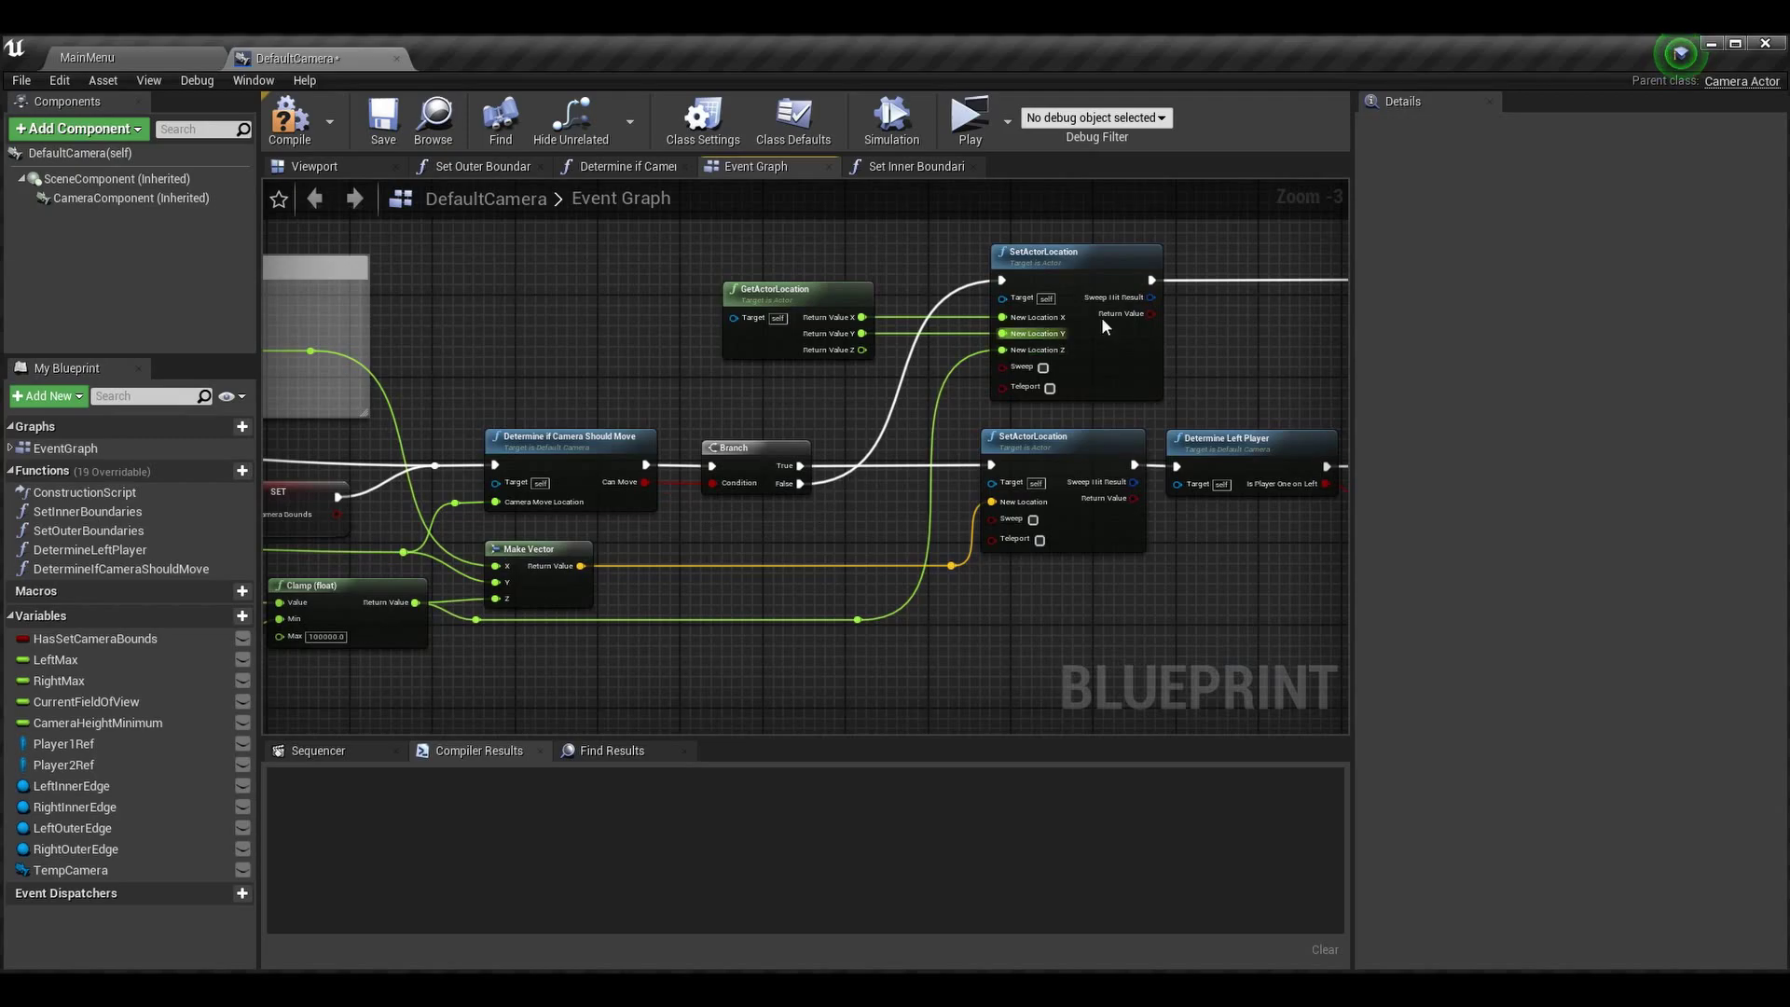
mouse_move(1100, 318)
right_mouse_down()
mouse_move(647, 473)
mouse_move(937, 343)
mouse_move(810, 463)
mouse_move(822, 544)
right_mouse_up()
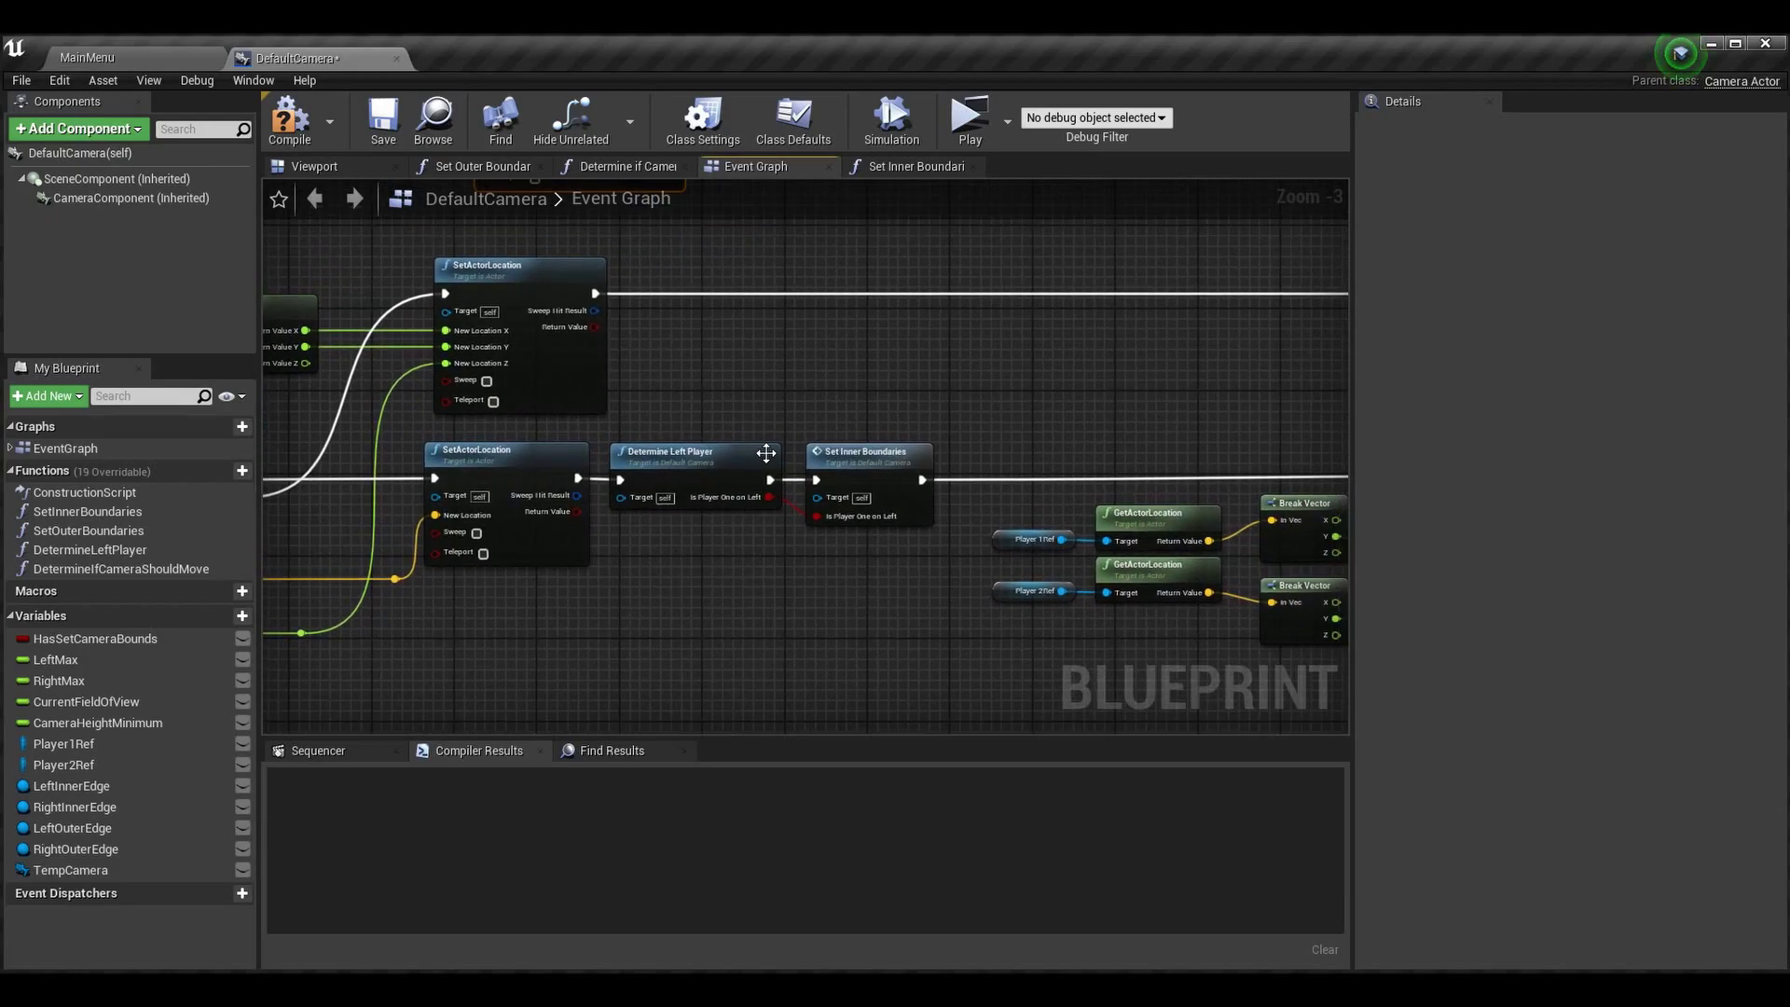
- Pan from Set Field Of View past the Branch and Break Vector nodes to the new SetActorLocation
right_click_drag(859, 607, 463, 561)
mouse_move(1063, 559)
right_mouse_down()
mouse_move(672, 476)
mouse_move(987, 607)
mouse_move(1346, 571)
right_mouse_up()
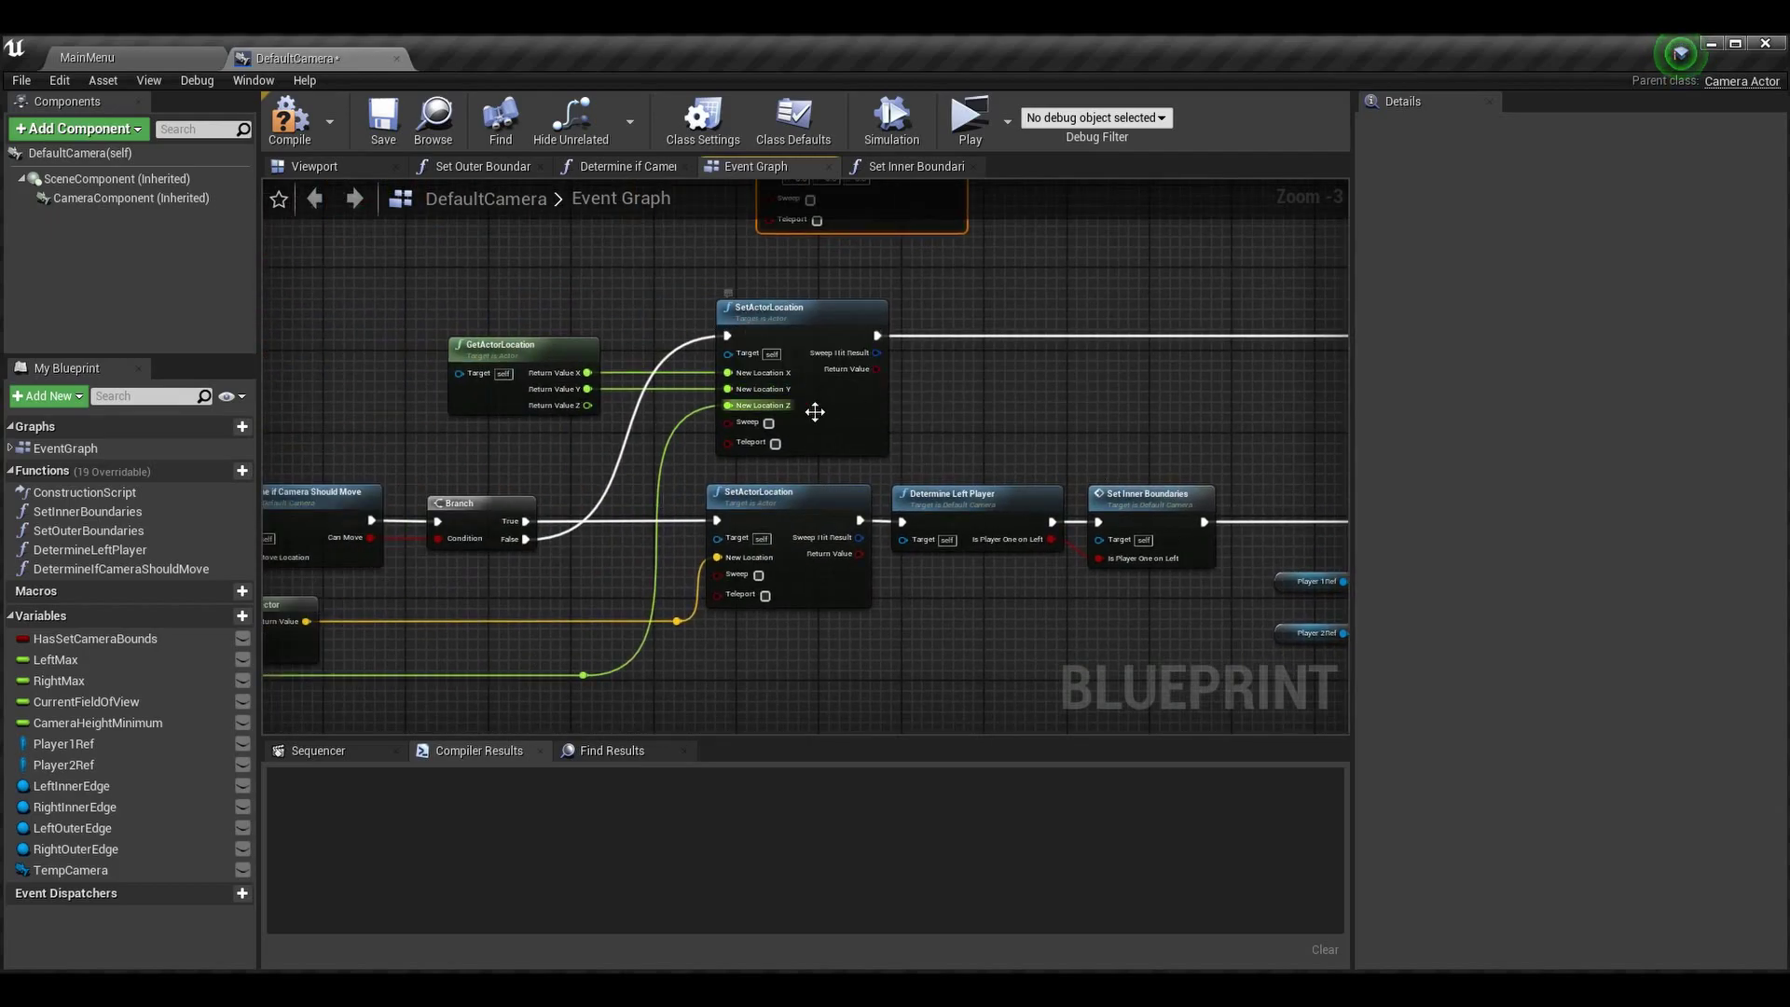
right_click_drag(813, 411, 1182, 321)
mouse_move(503, 641)
right_mouse_down()
mouse_move(1080, 580)
mouse_move(562, 573)
right_mouse_up()
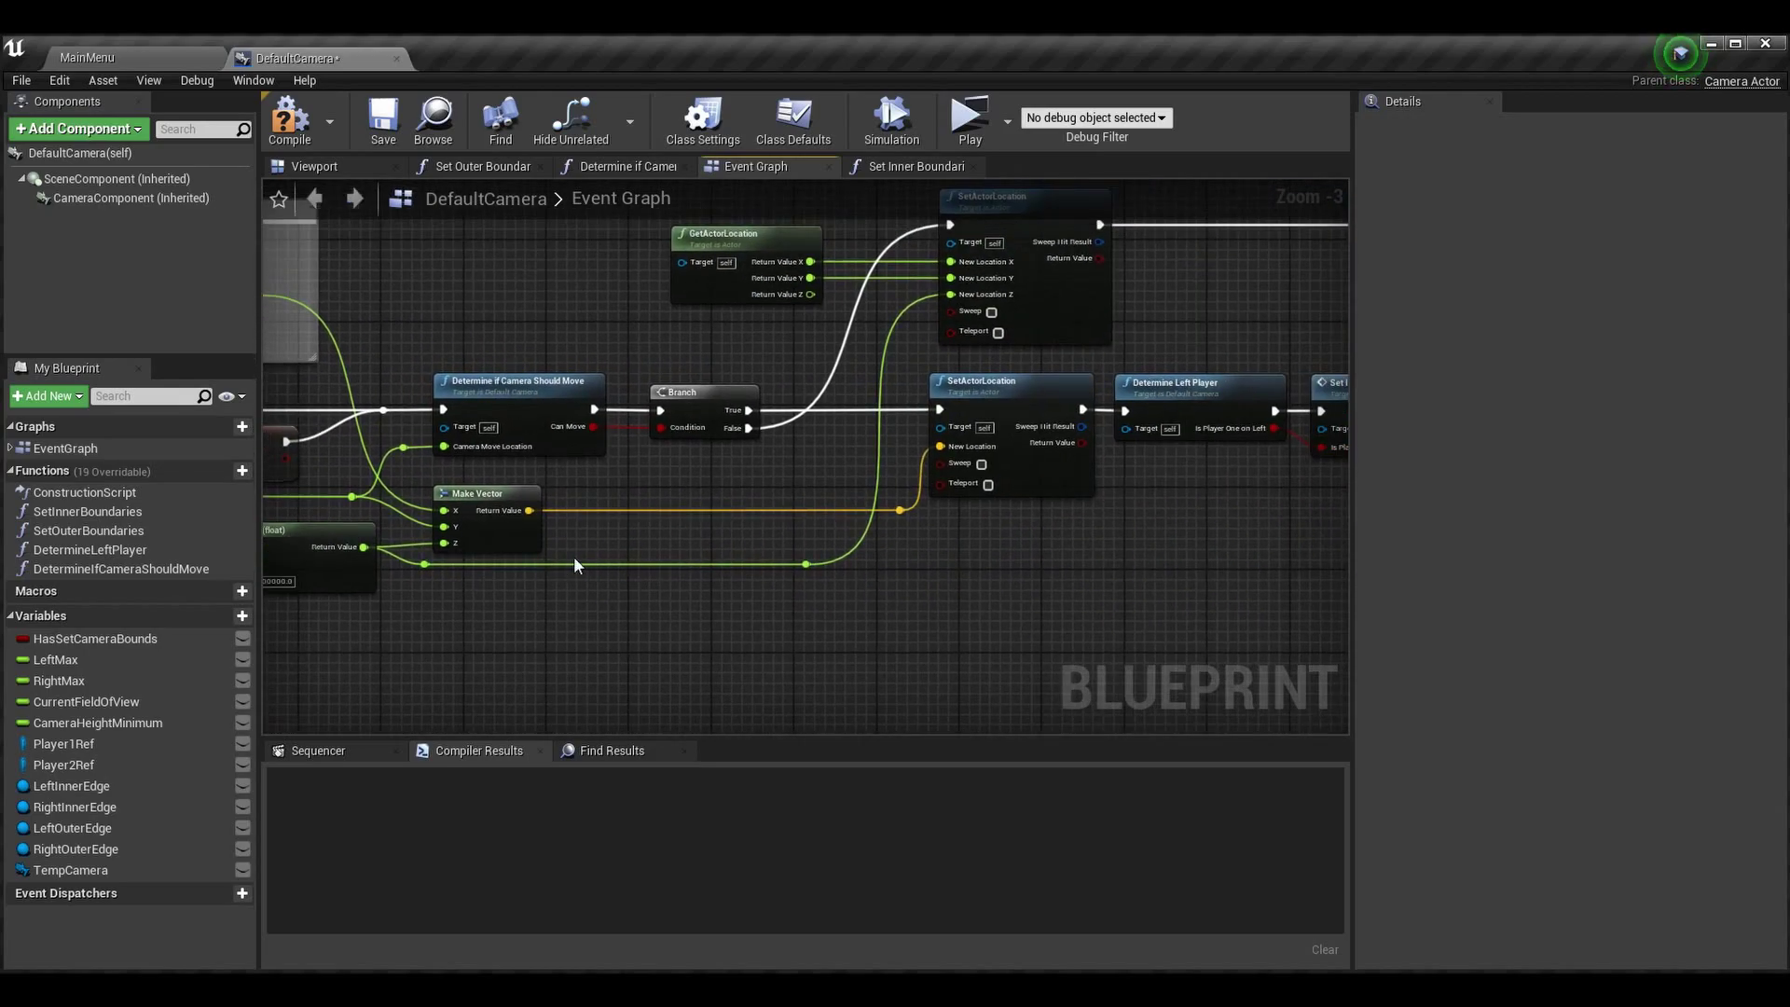
right_click_drag(673, 382, 604, 550)
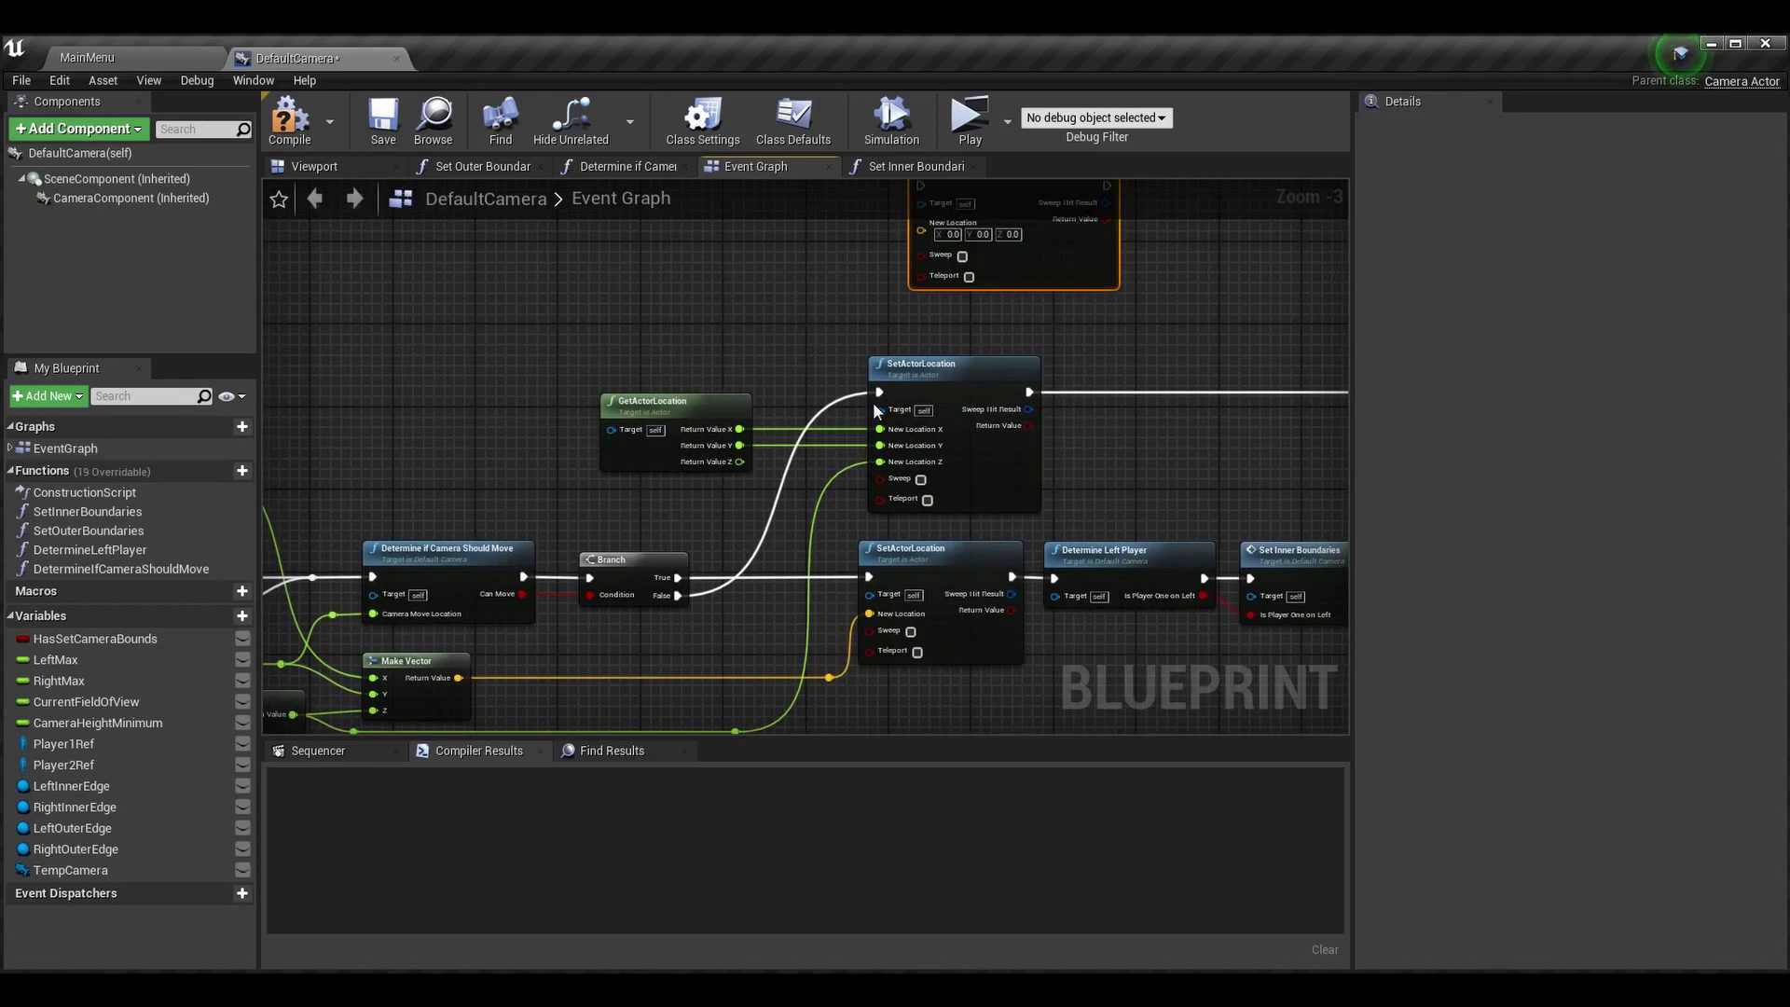
- Use Split Struct Pin on the new node's New Location to expose X, Y and Z inputs
right_click_drag(866, 463, 796, 575)
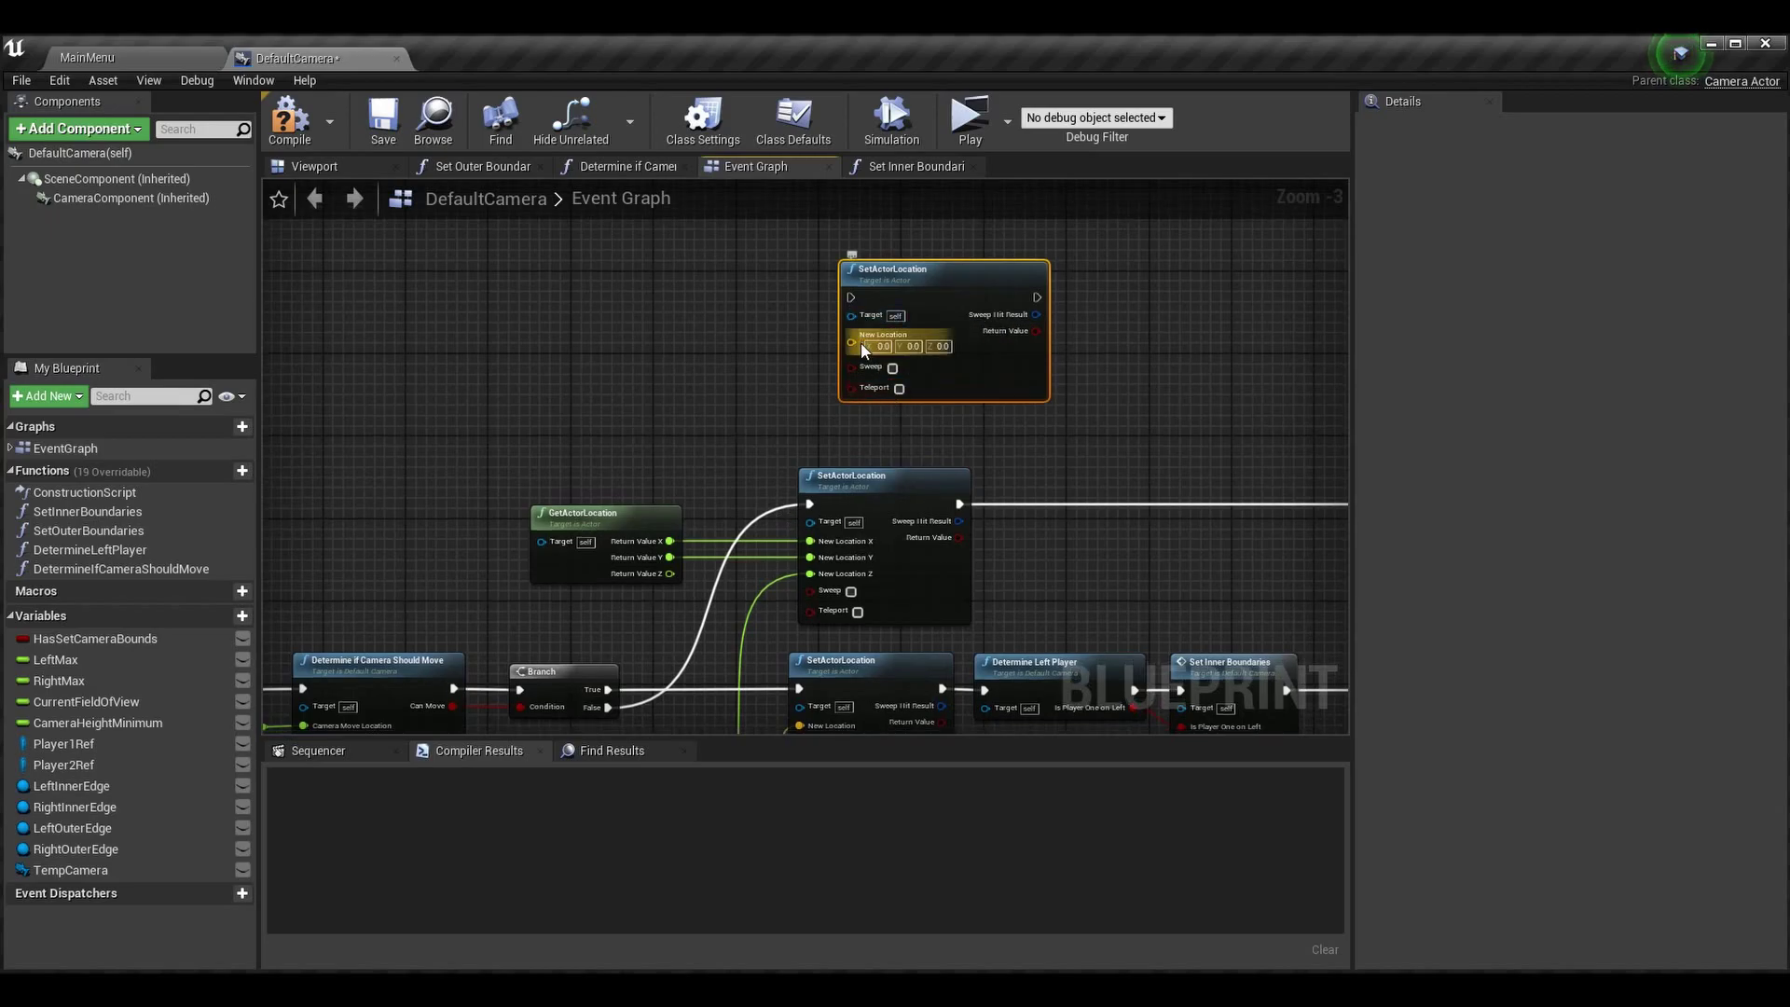
left_click_drag(909, 269, 878, 268)
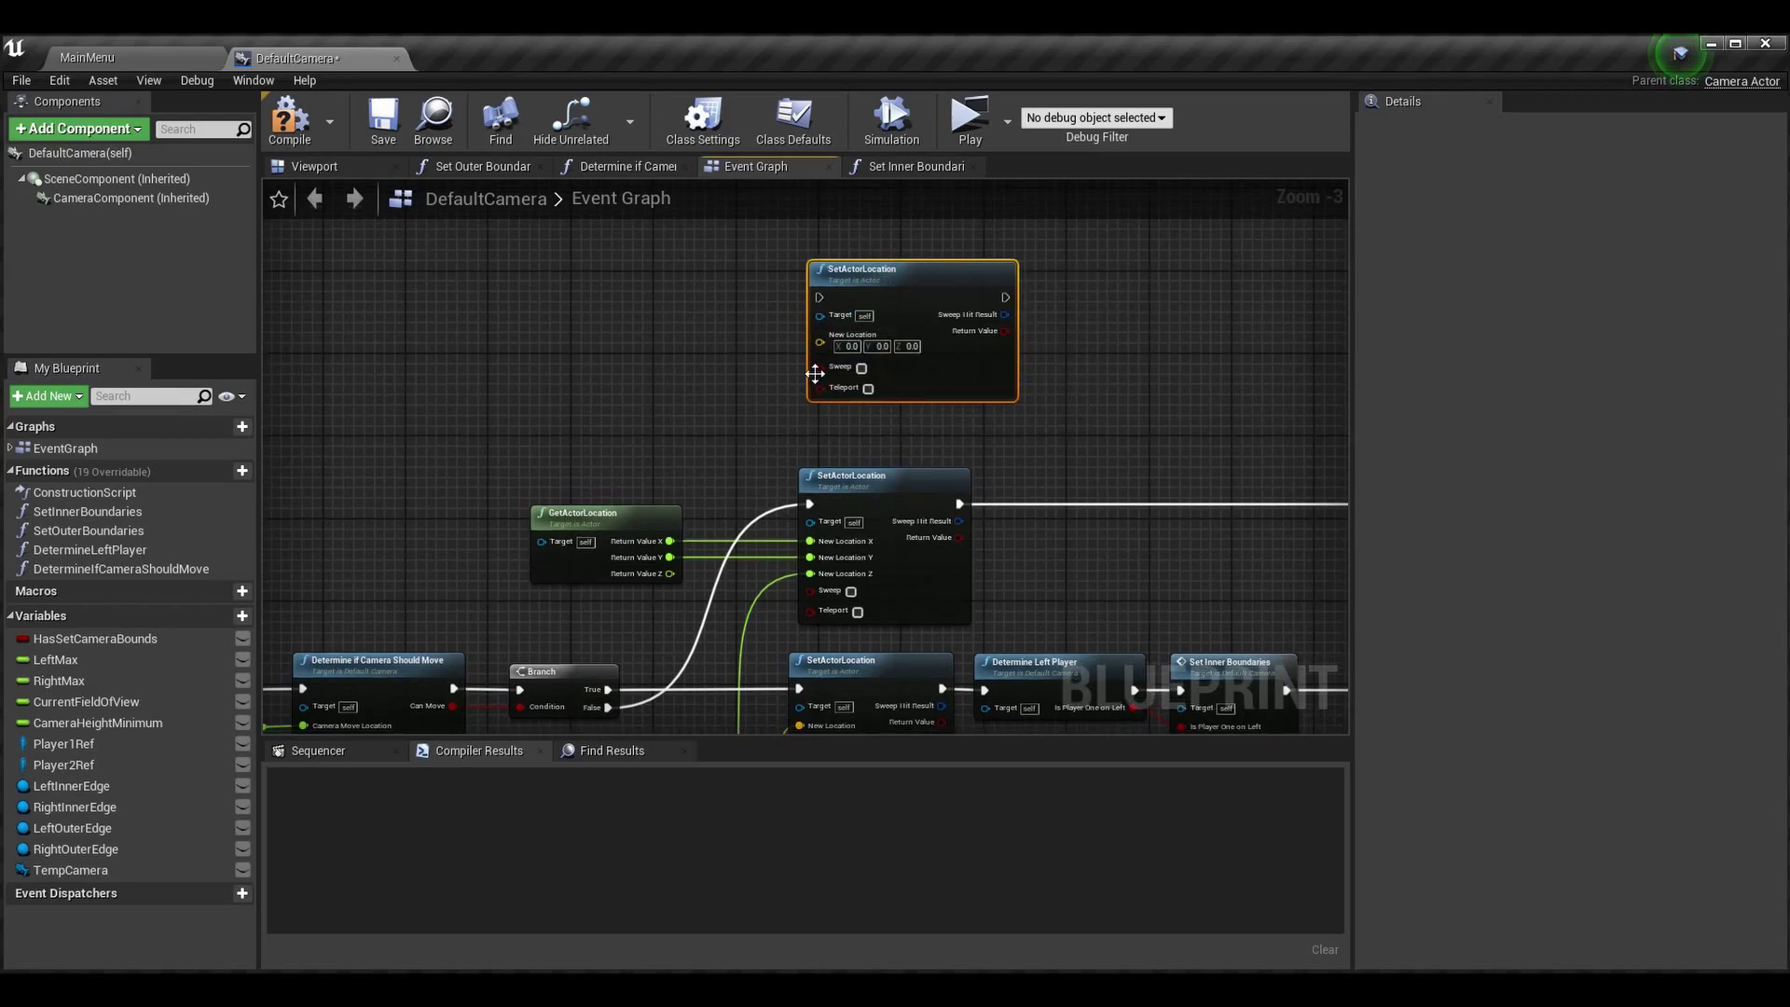
right_click(825, 347)
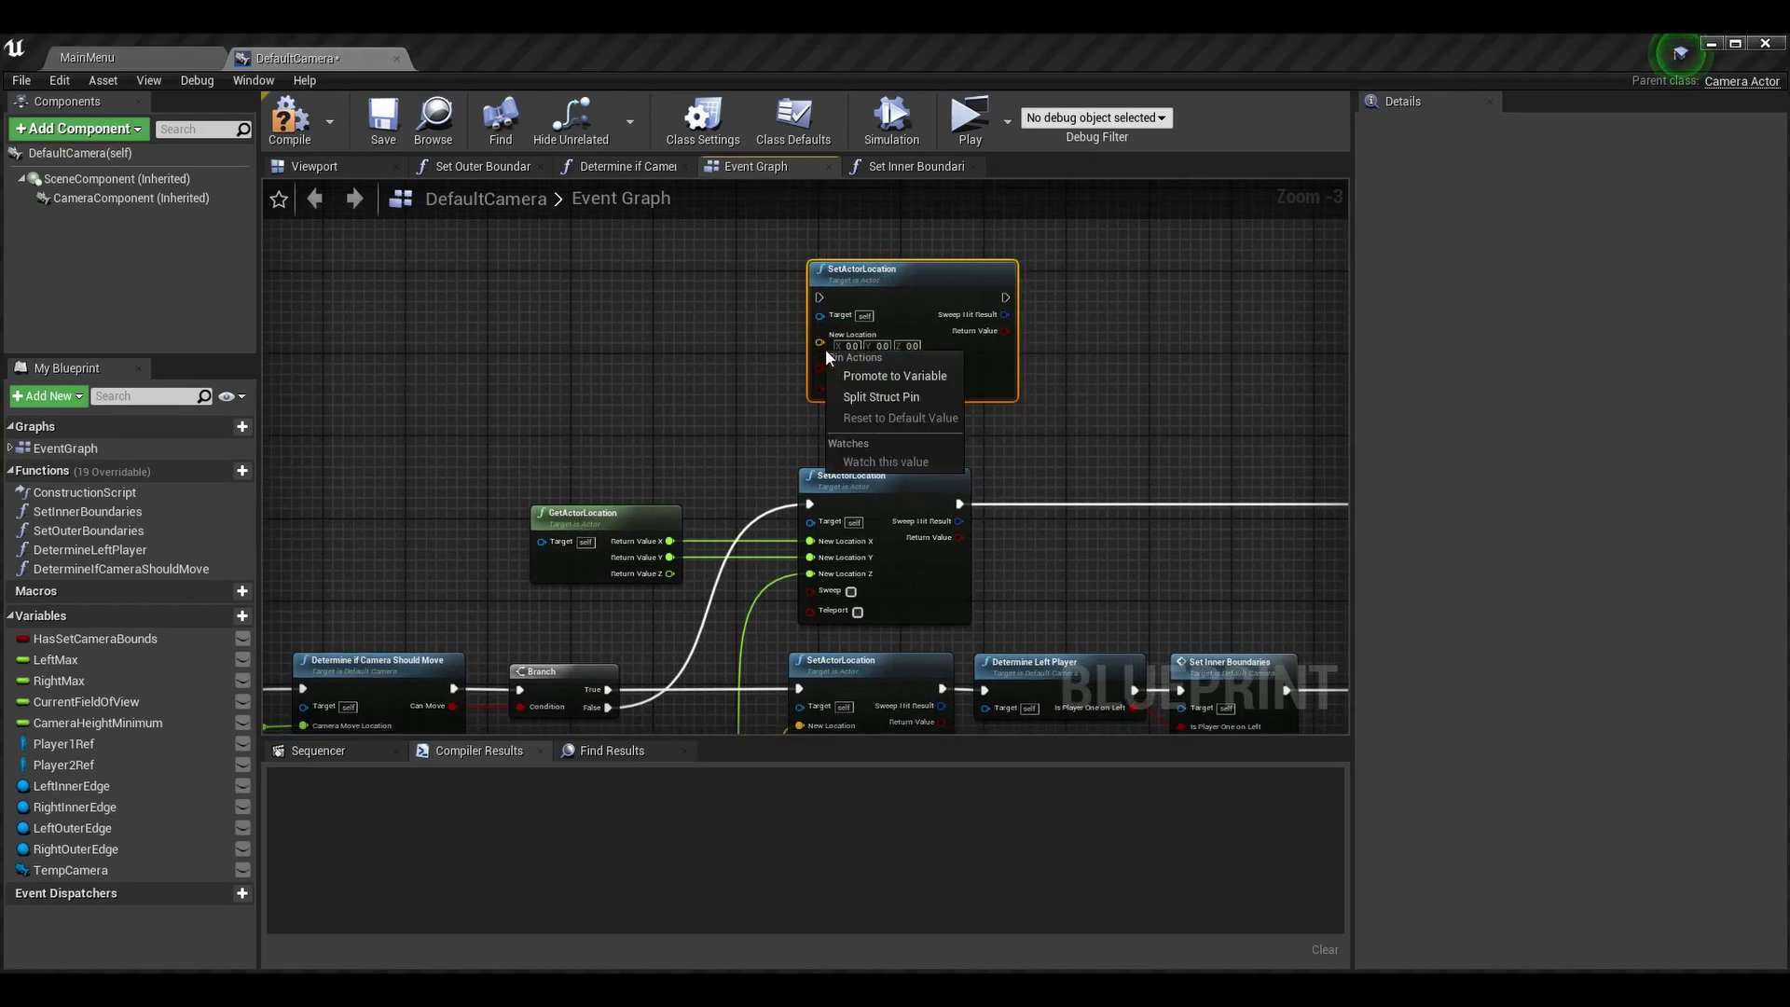
left_click(883, 391)
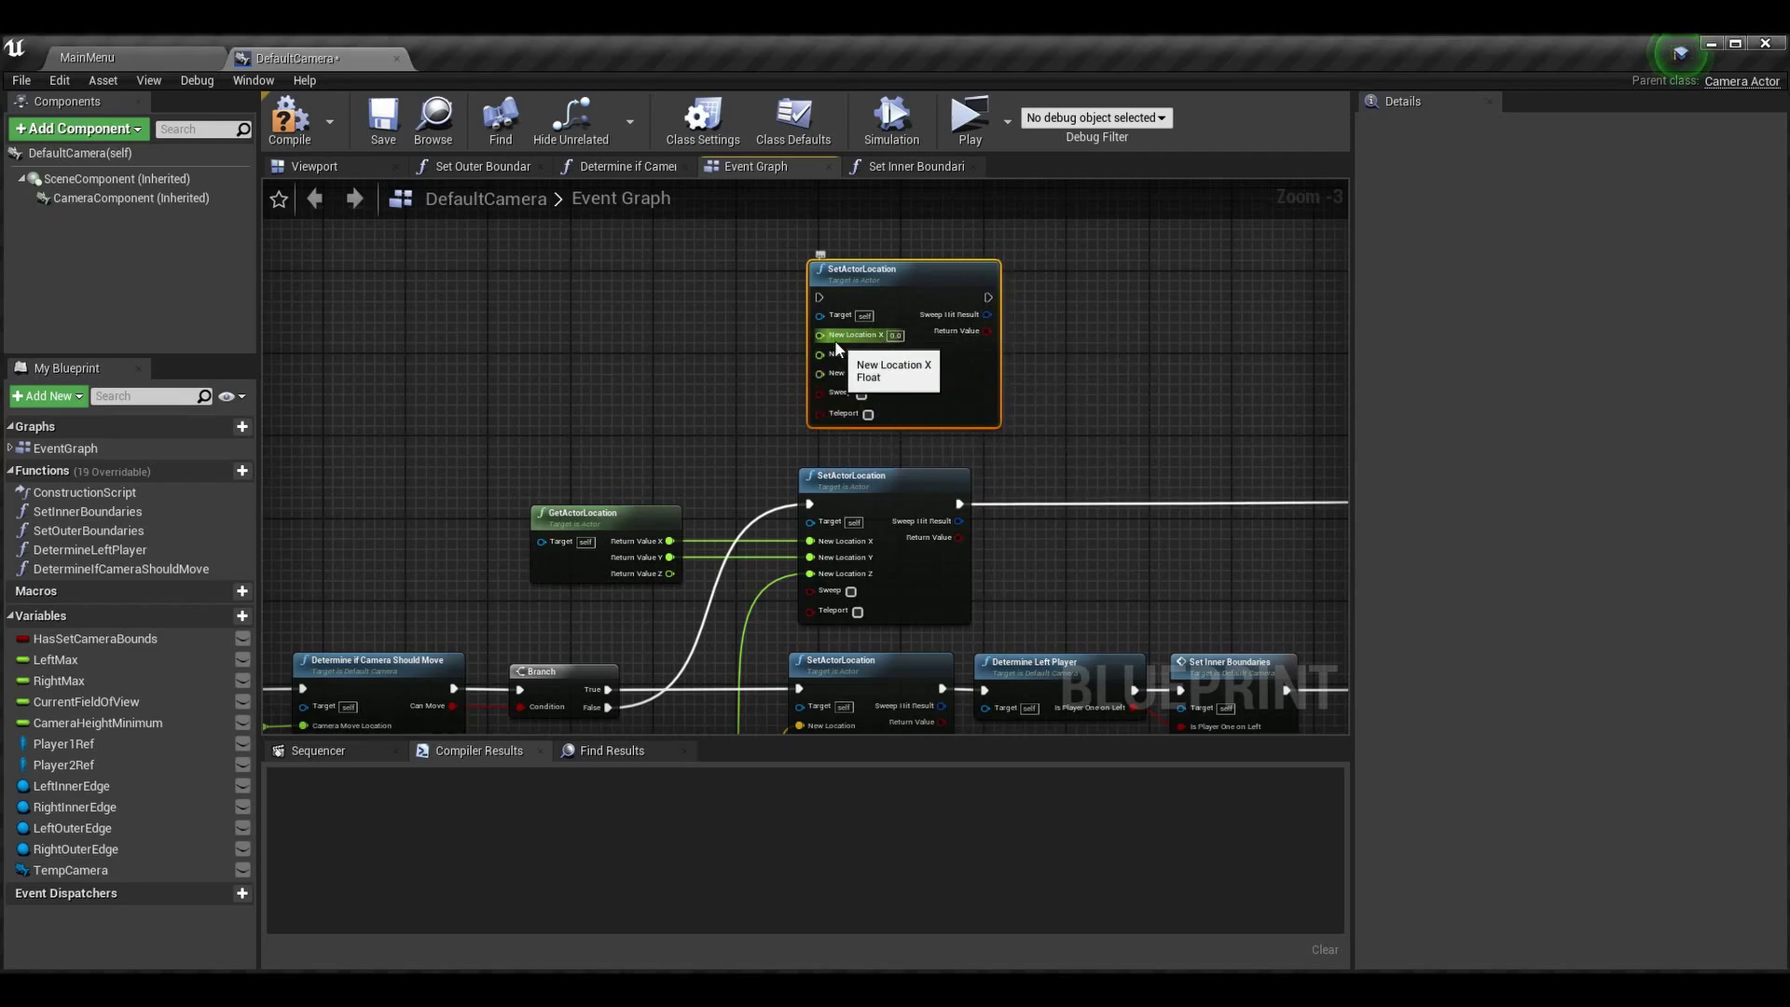
right_click_drag(586, 519, 680, 496)
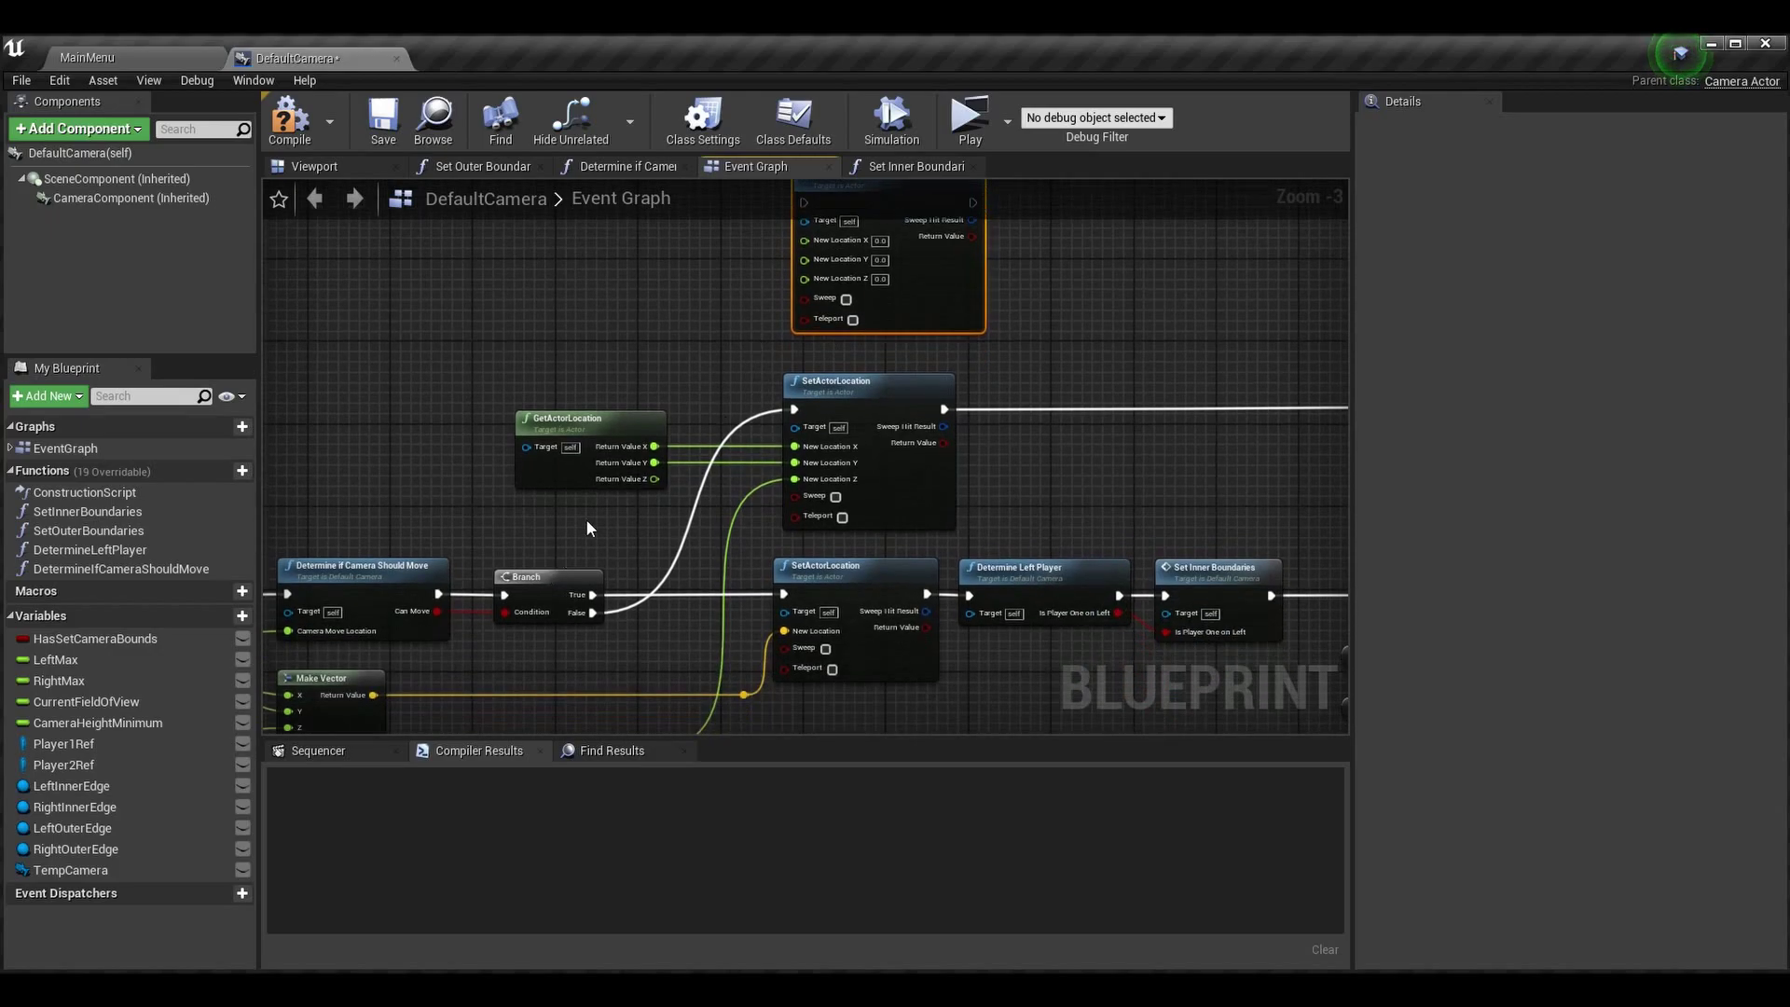
right_click(504, 397)
type("ge")
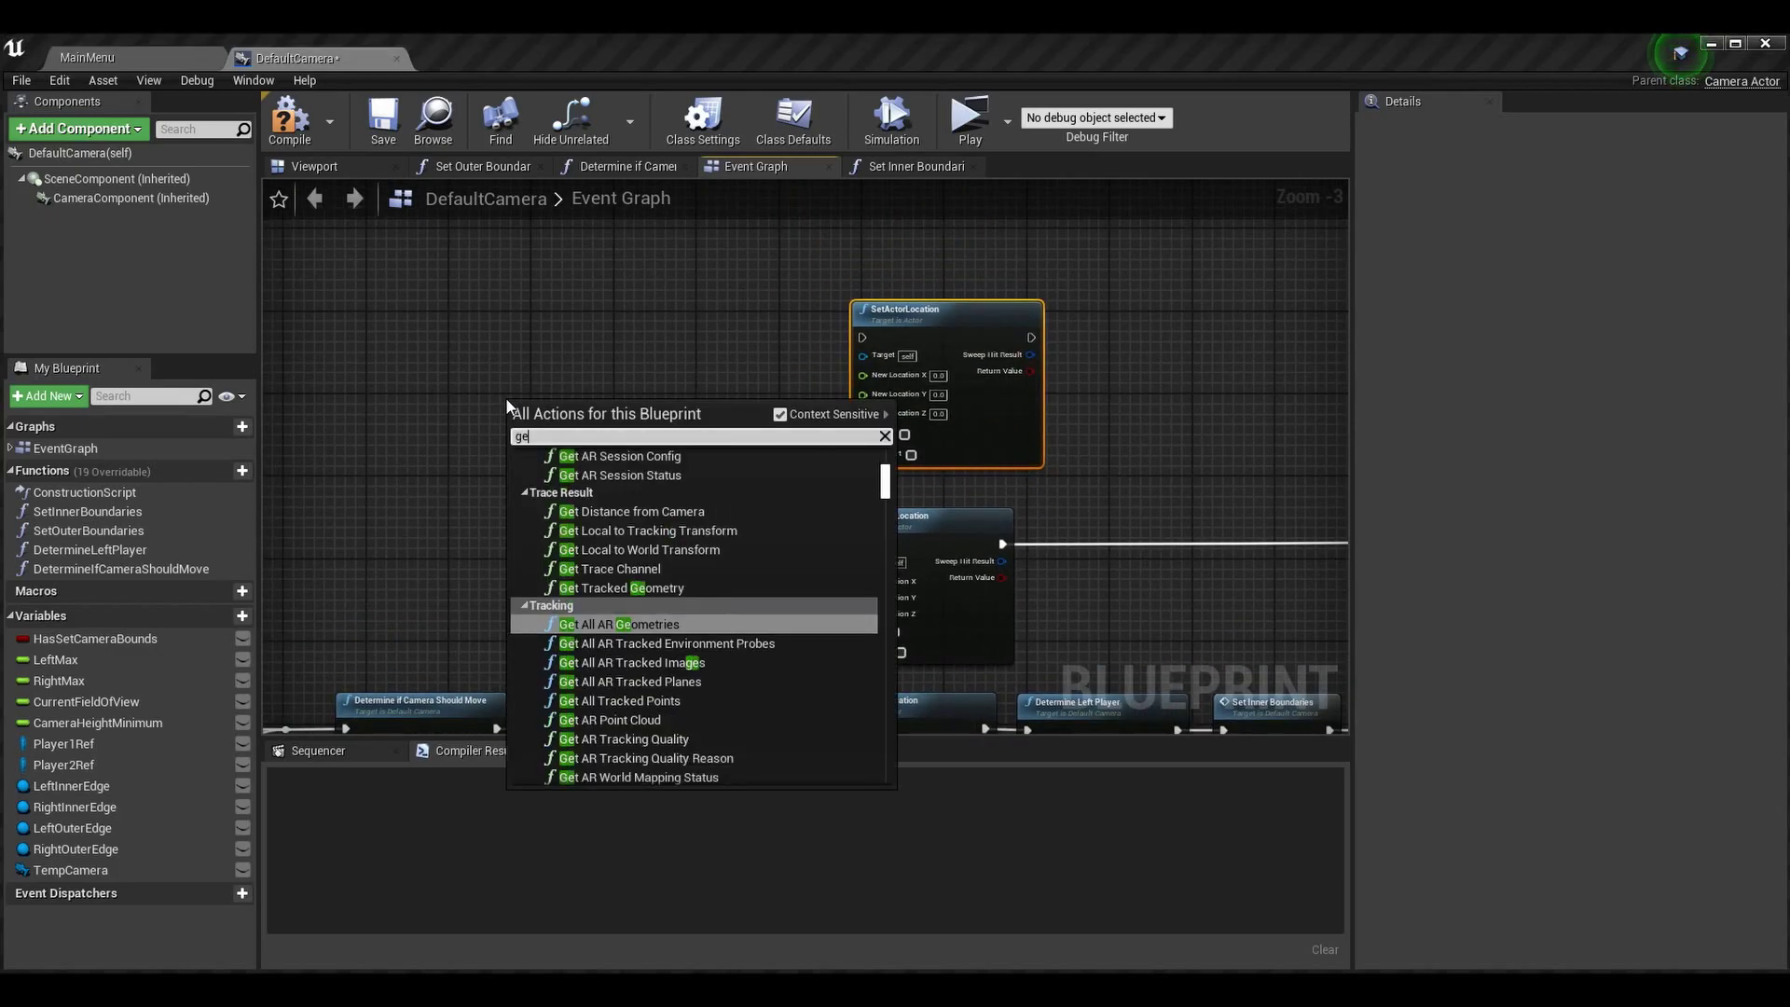
type("t actor location")
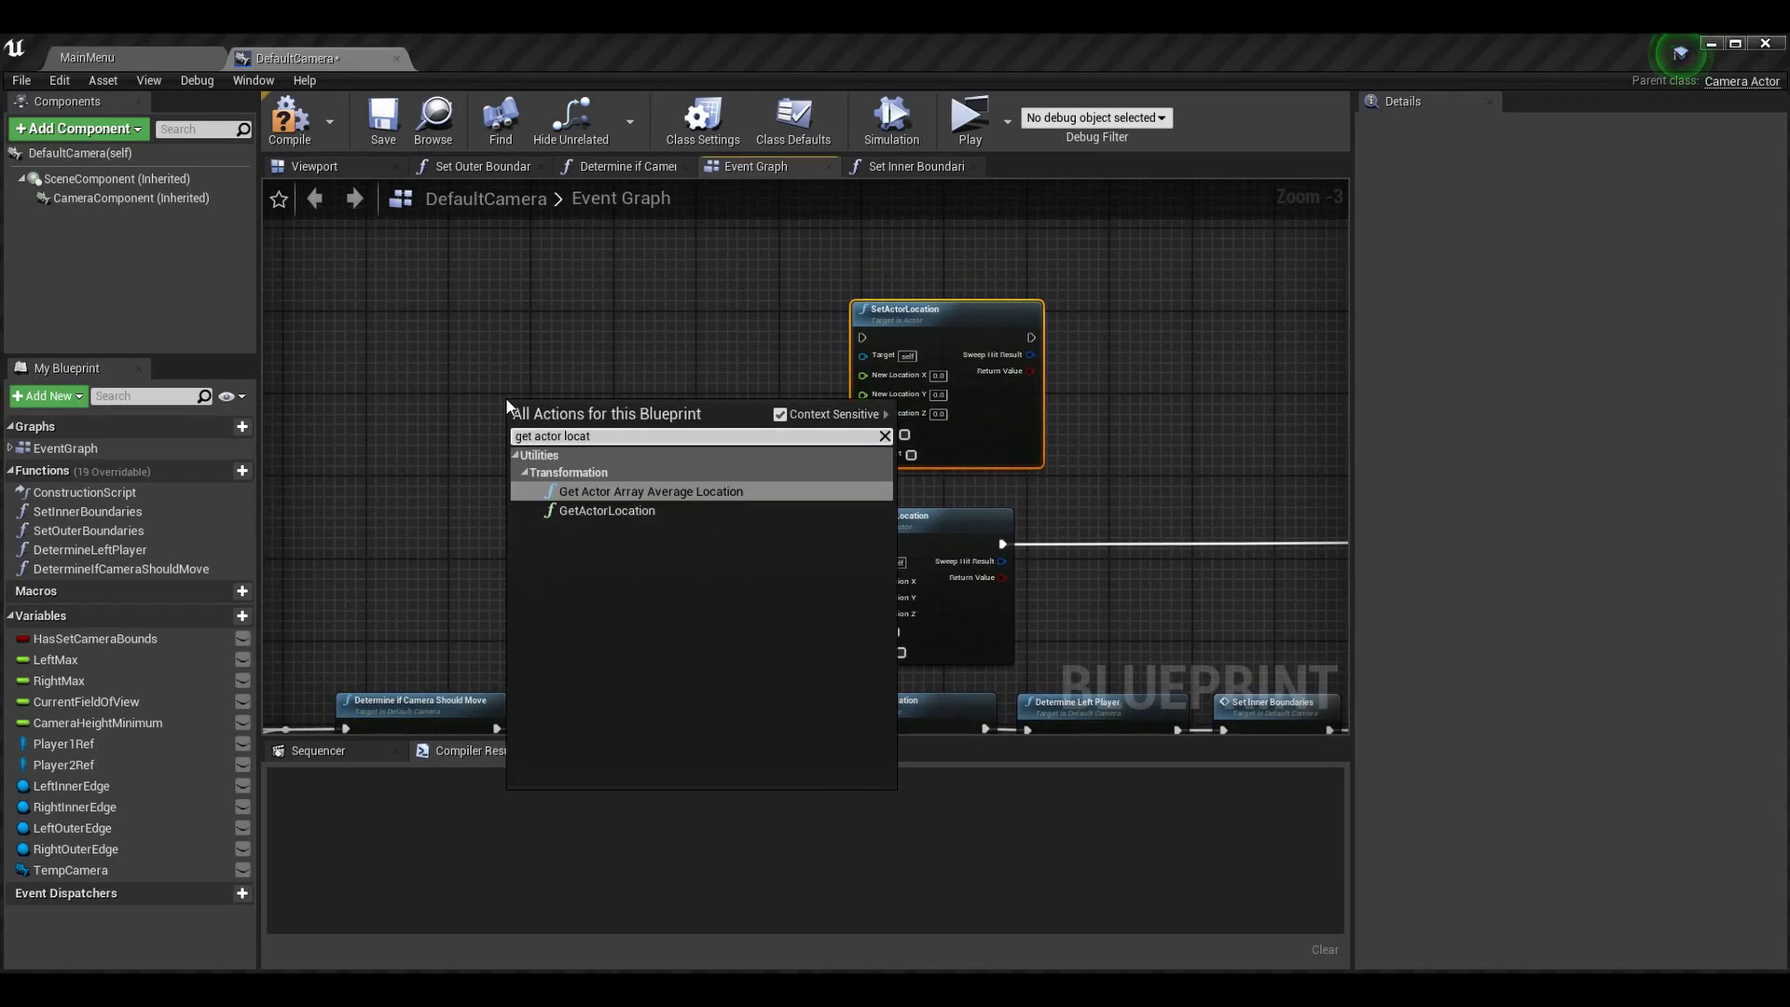
- Add a GetActorLocation node, split its Return Value, and wire X into New Location X
key("Return")
right_click(646, 432)
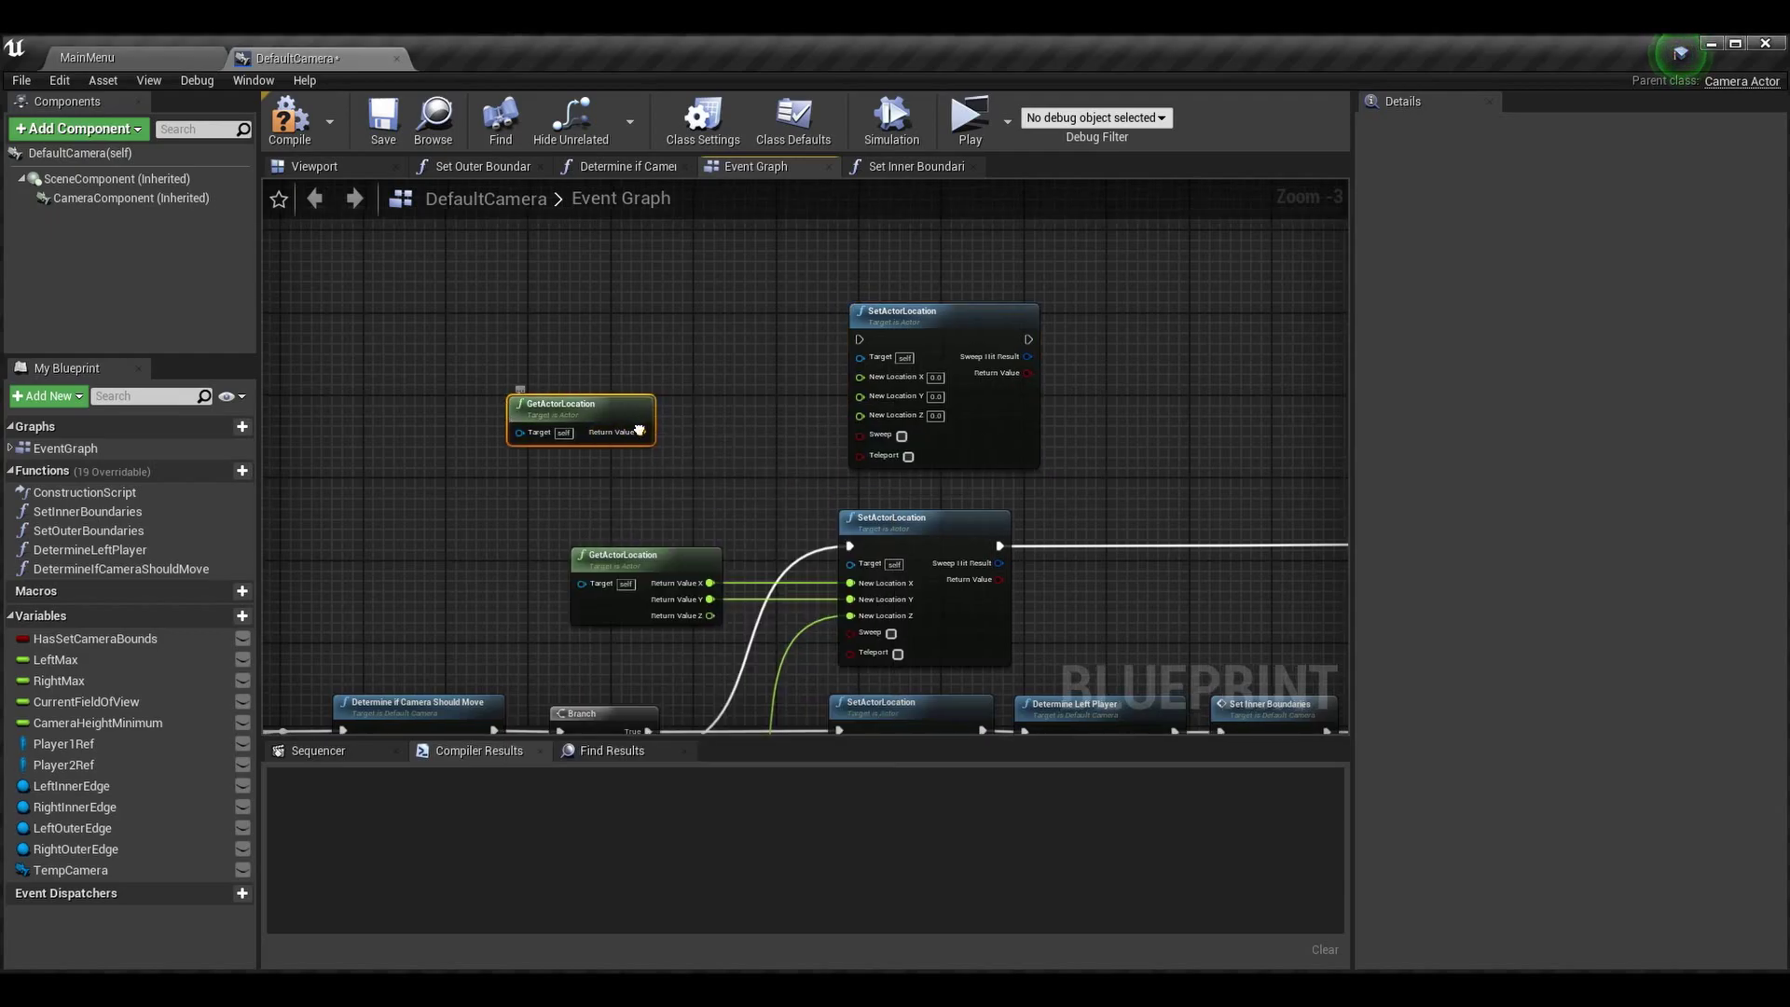
left_click(678, 483)
mouse_move(584, 401)
left_mouse_down()
mouse_move(671, 346)
mouse_move(858, 377)
left_mouse_up()
left_click_drag(730, 386, 859, 393)
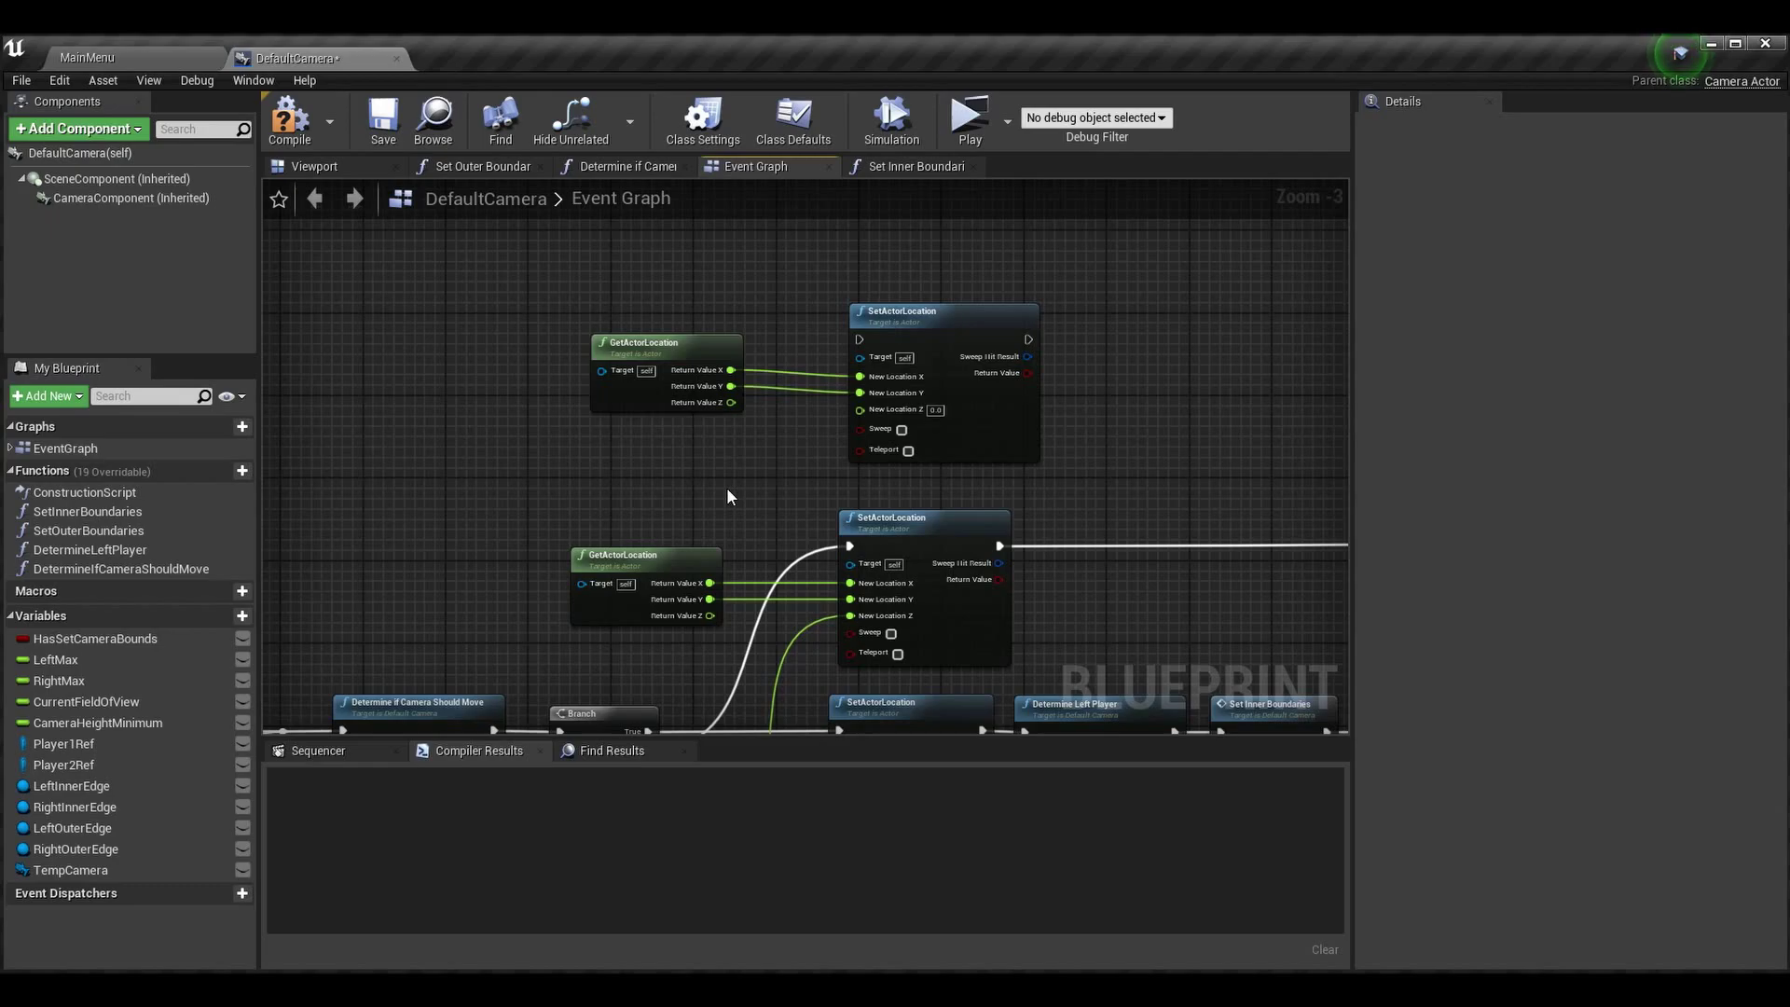
- Wire the existing float into New Location Z, then delete the duplicate GetActorLocation/SetActorLocation pair
right_click_drag(664, 387, 728, 126)
scroll(669, 368, "down", 1)
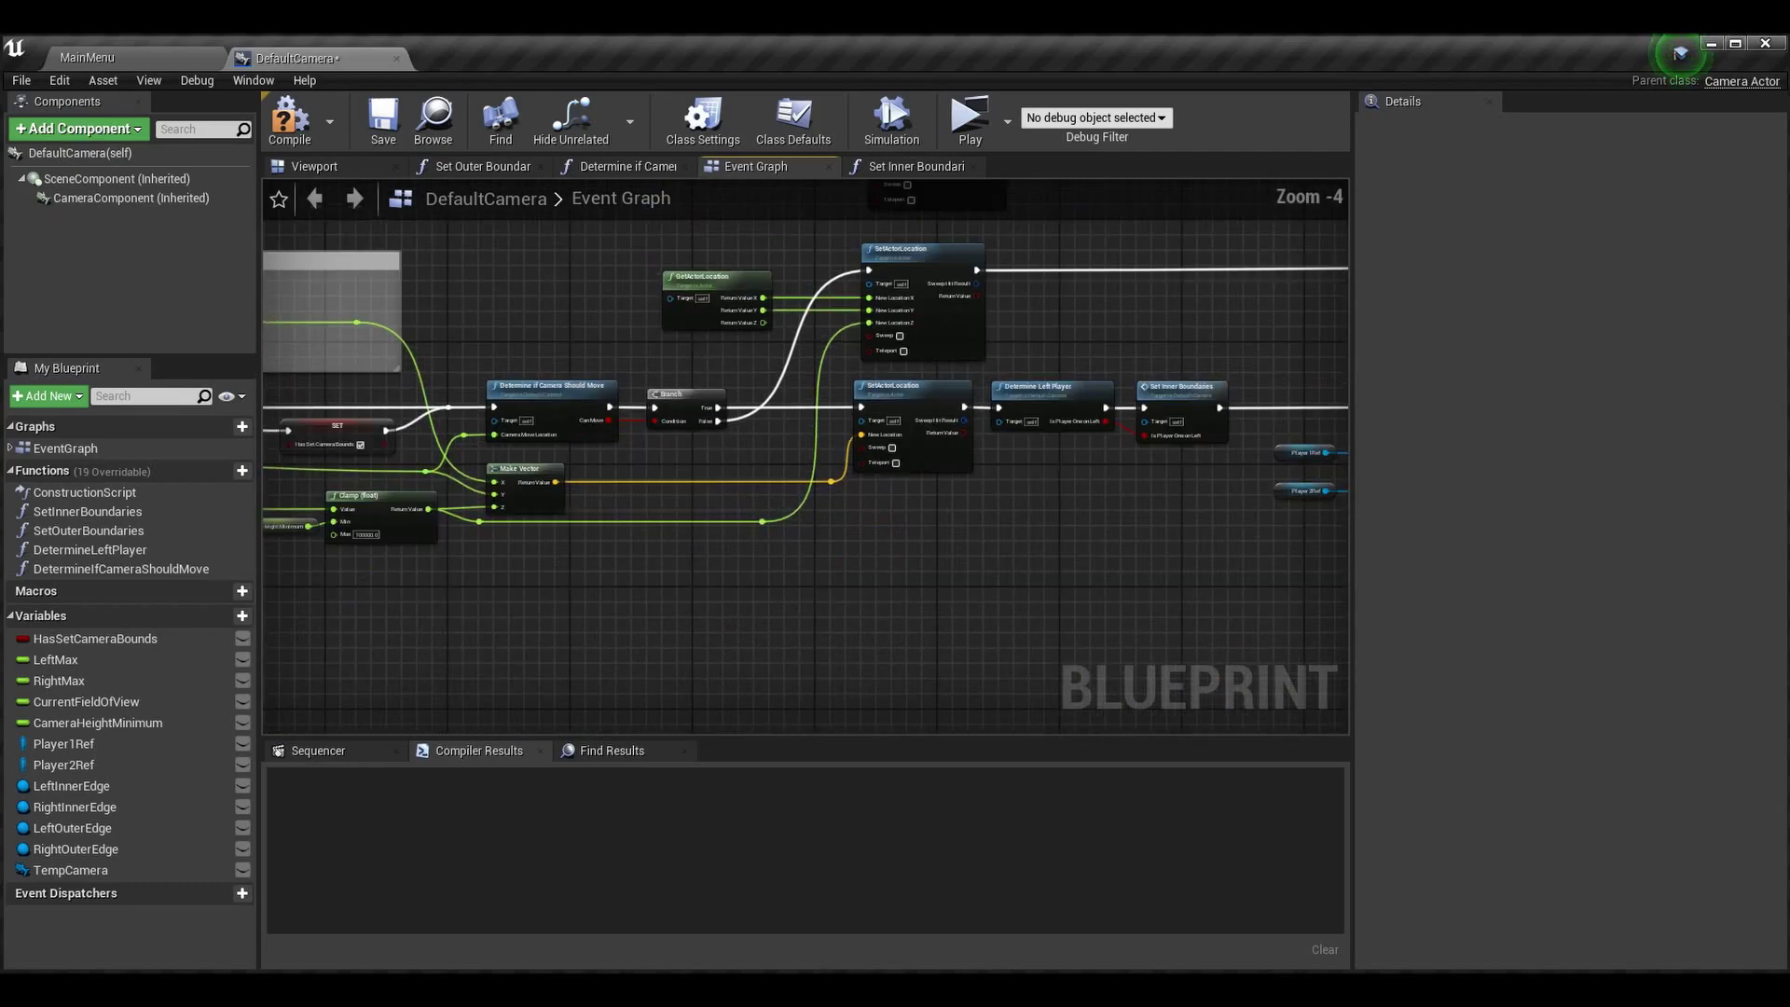
mouse_move(690, 519)
right_mouse_down()
mouse_move(944, 611)
mouse_move(596, 587)
right_mouse_up()
scroll(608, 662, "up", 1)
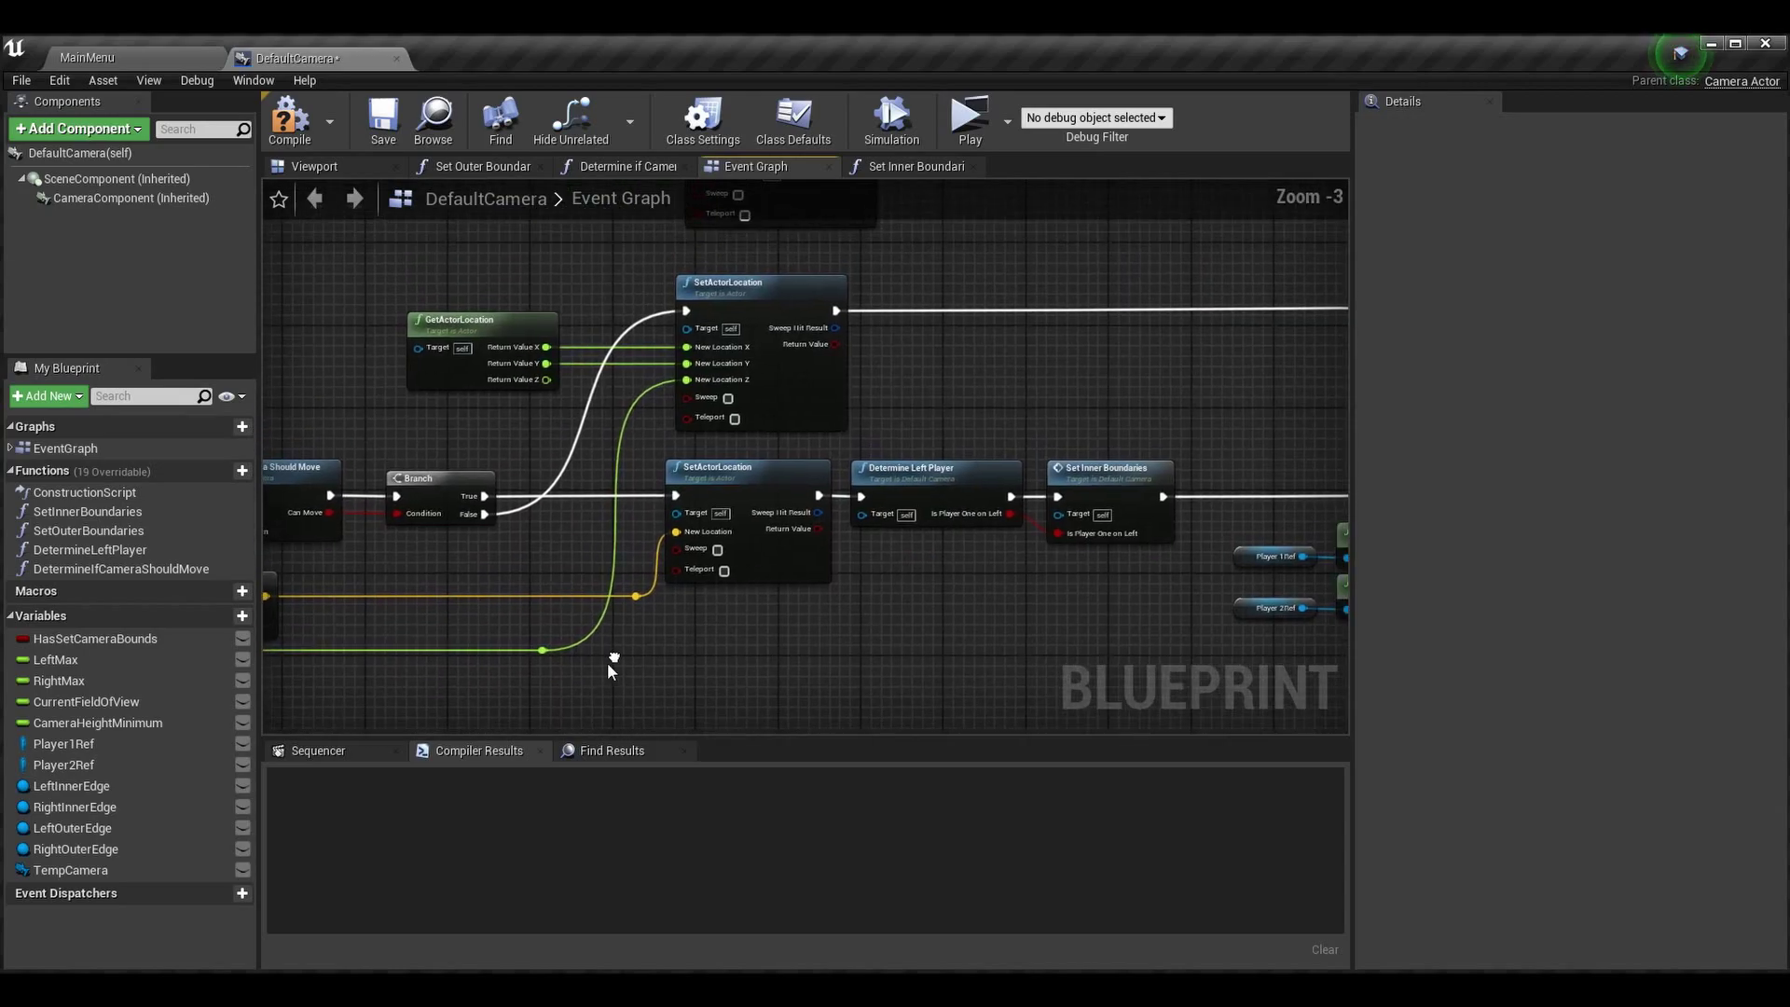
right_click_drag(607, 662, 538, 659)
left_click_drag(539, 646, 706, 571)
scroll(723, 286, "up", 1)
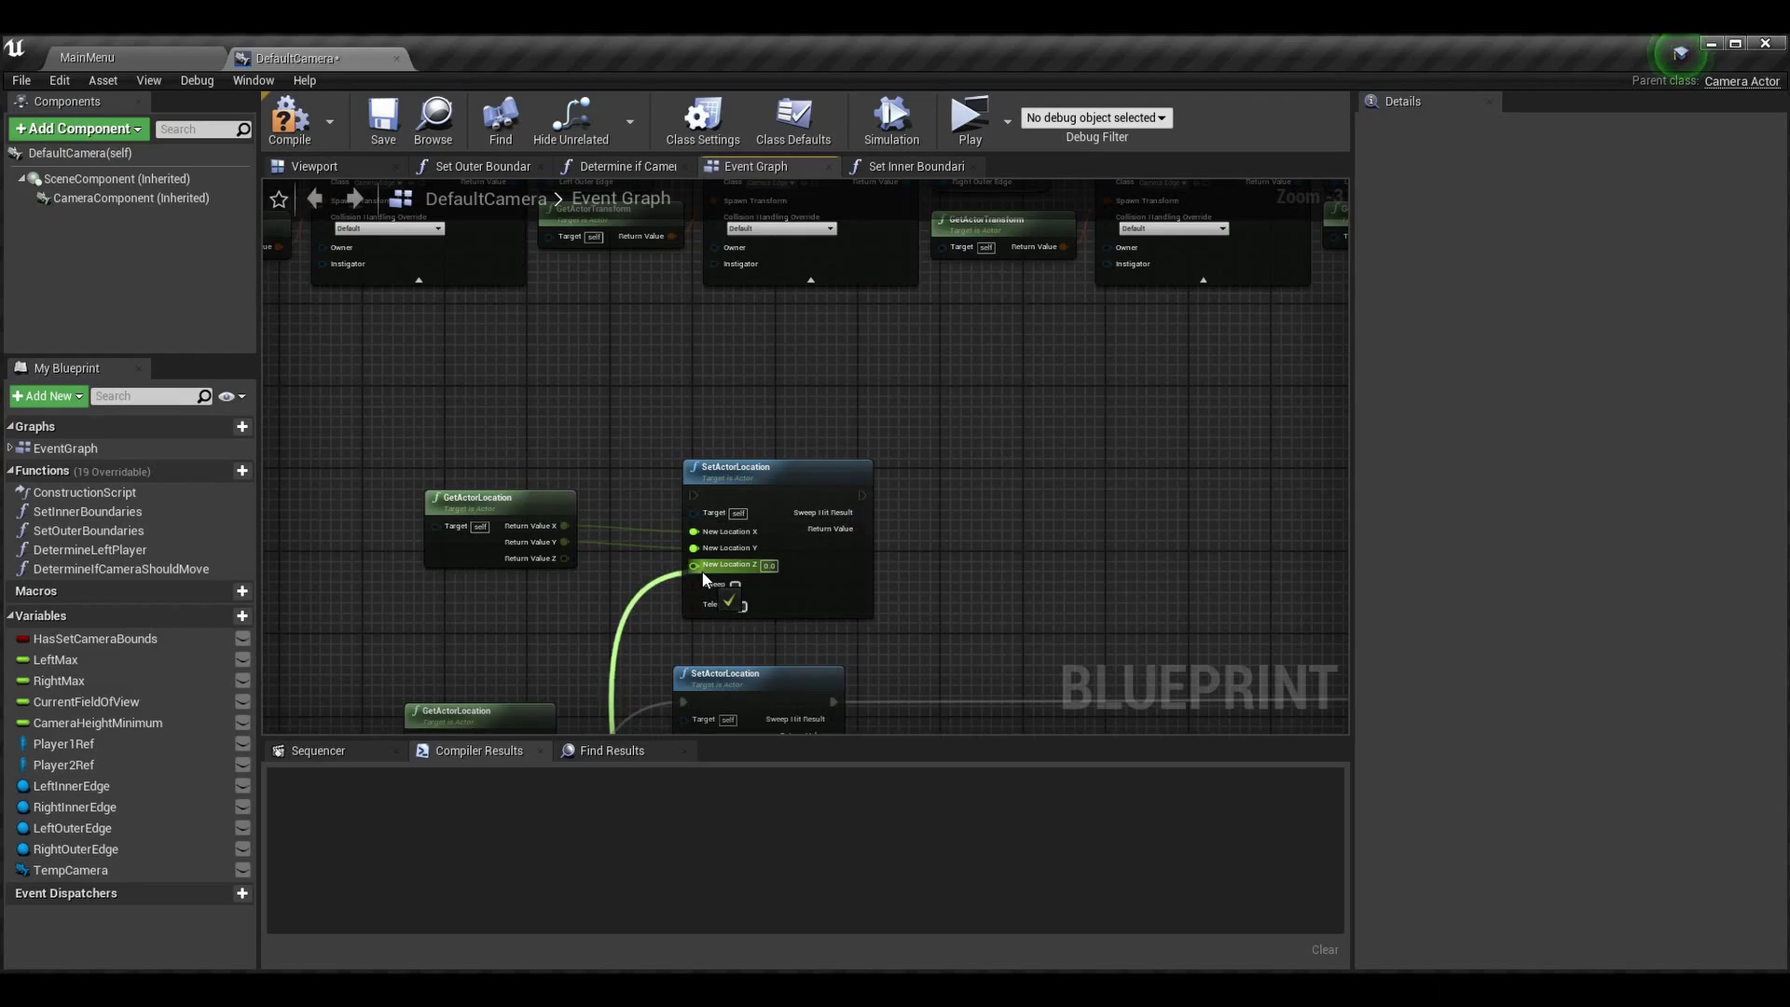
right_click_drag(1054, 601, 902, 618)
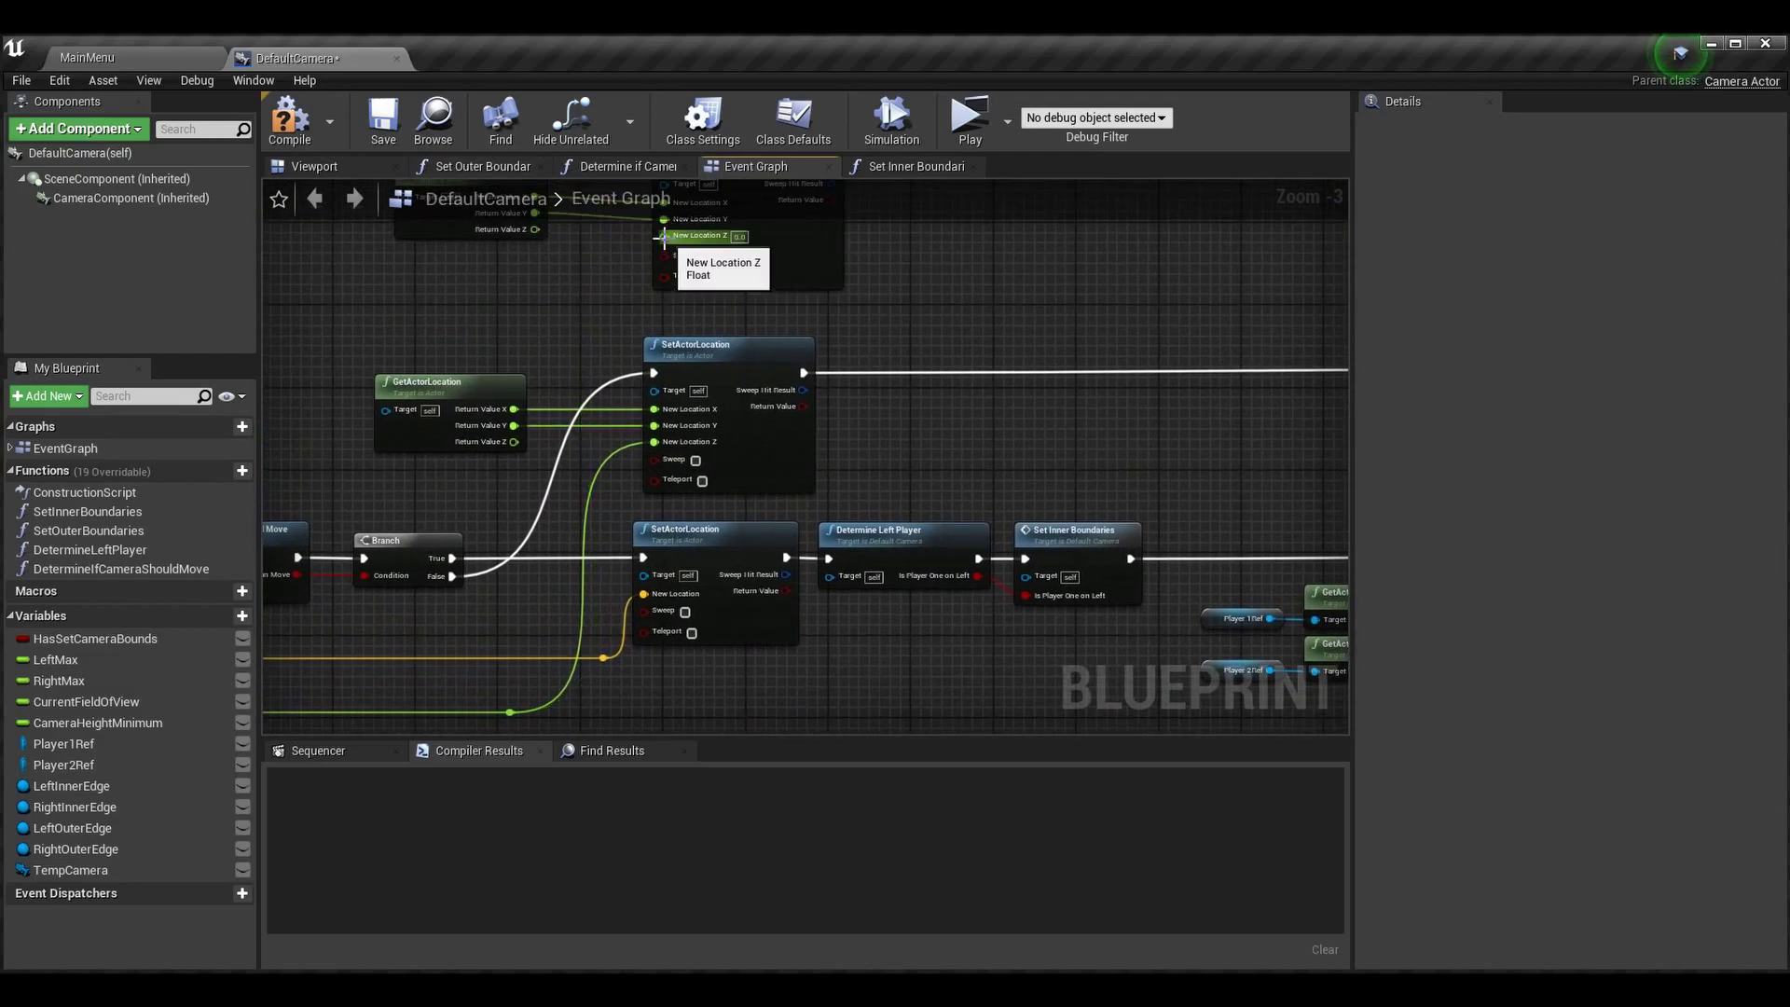
scroll(658, 241, "down", 1)
left_click_drag(530, 468, 739, 391)
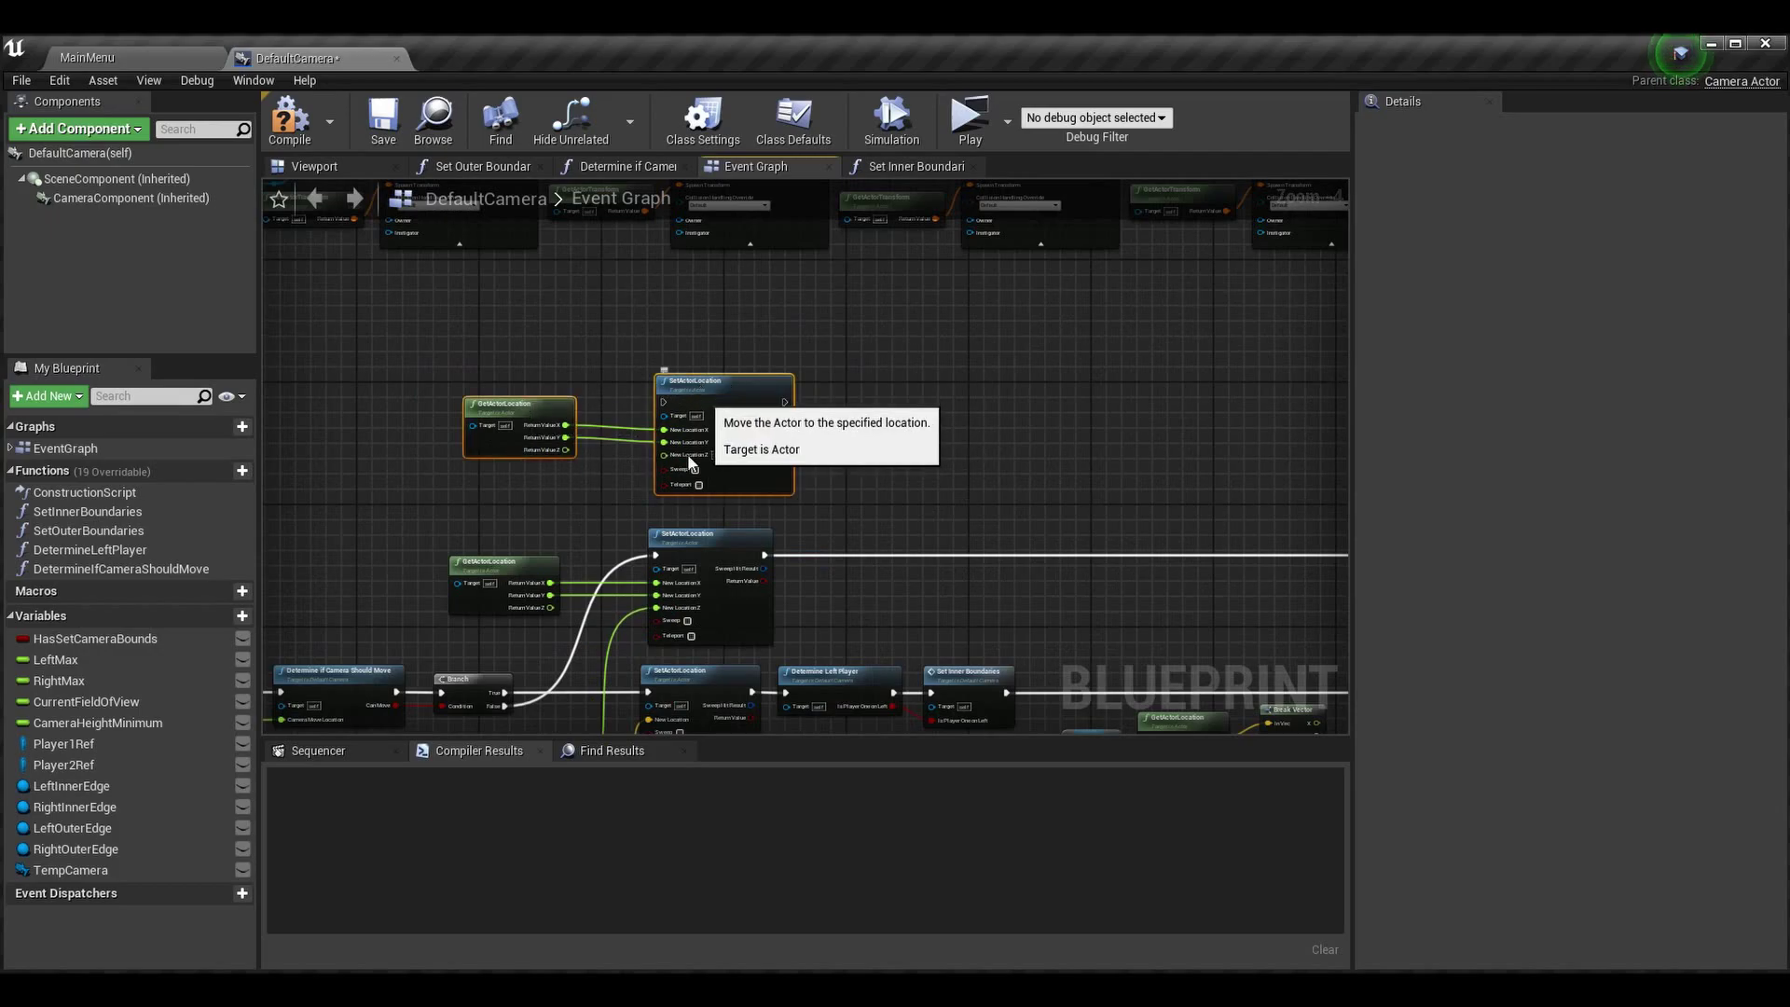
key("Delete")
scroll(603, 281, "up", 1)
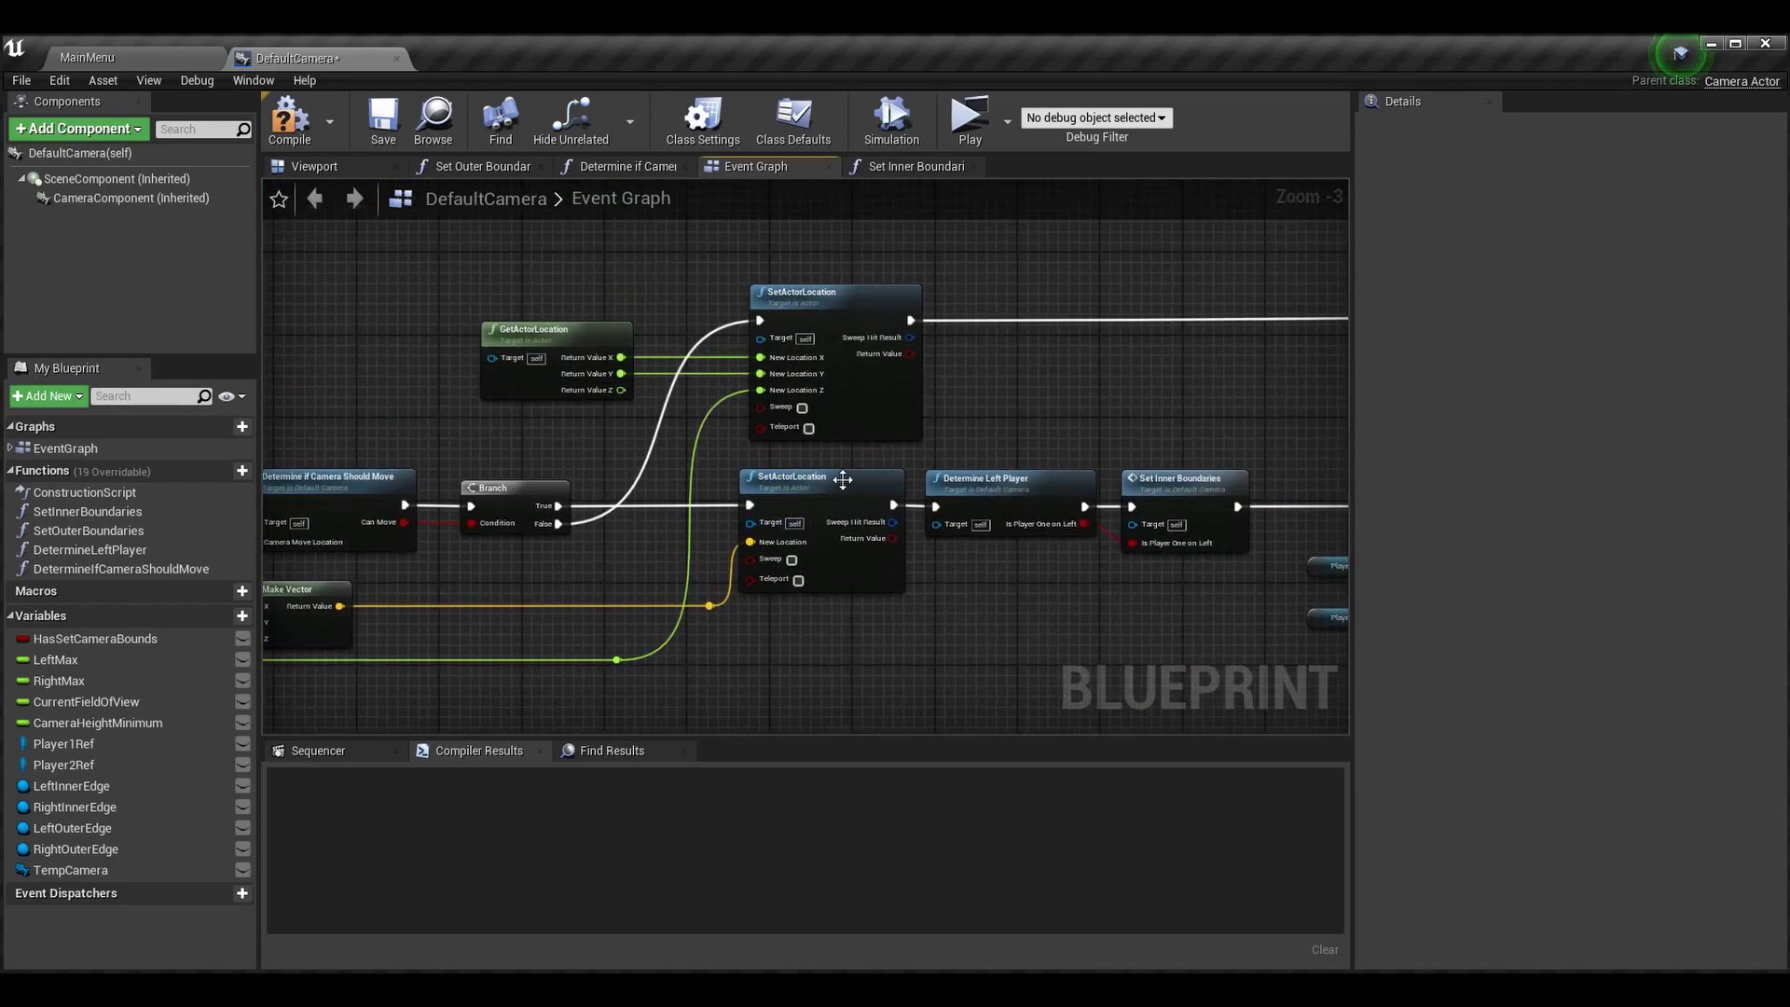
right_click_drag(1072, 656, 869, 586)
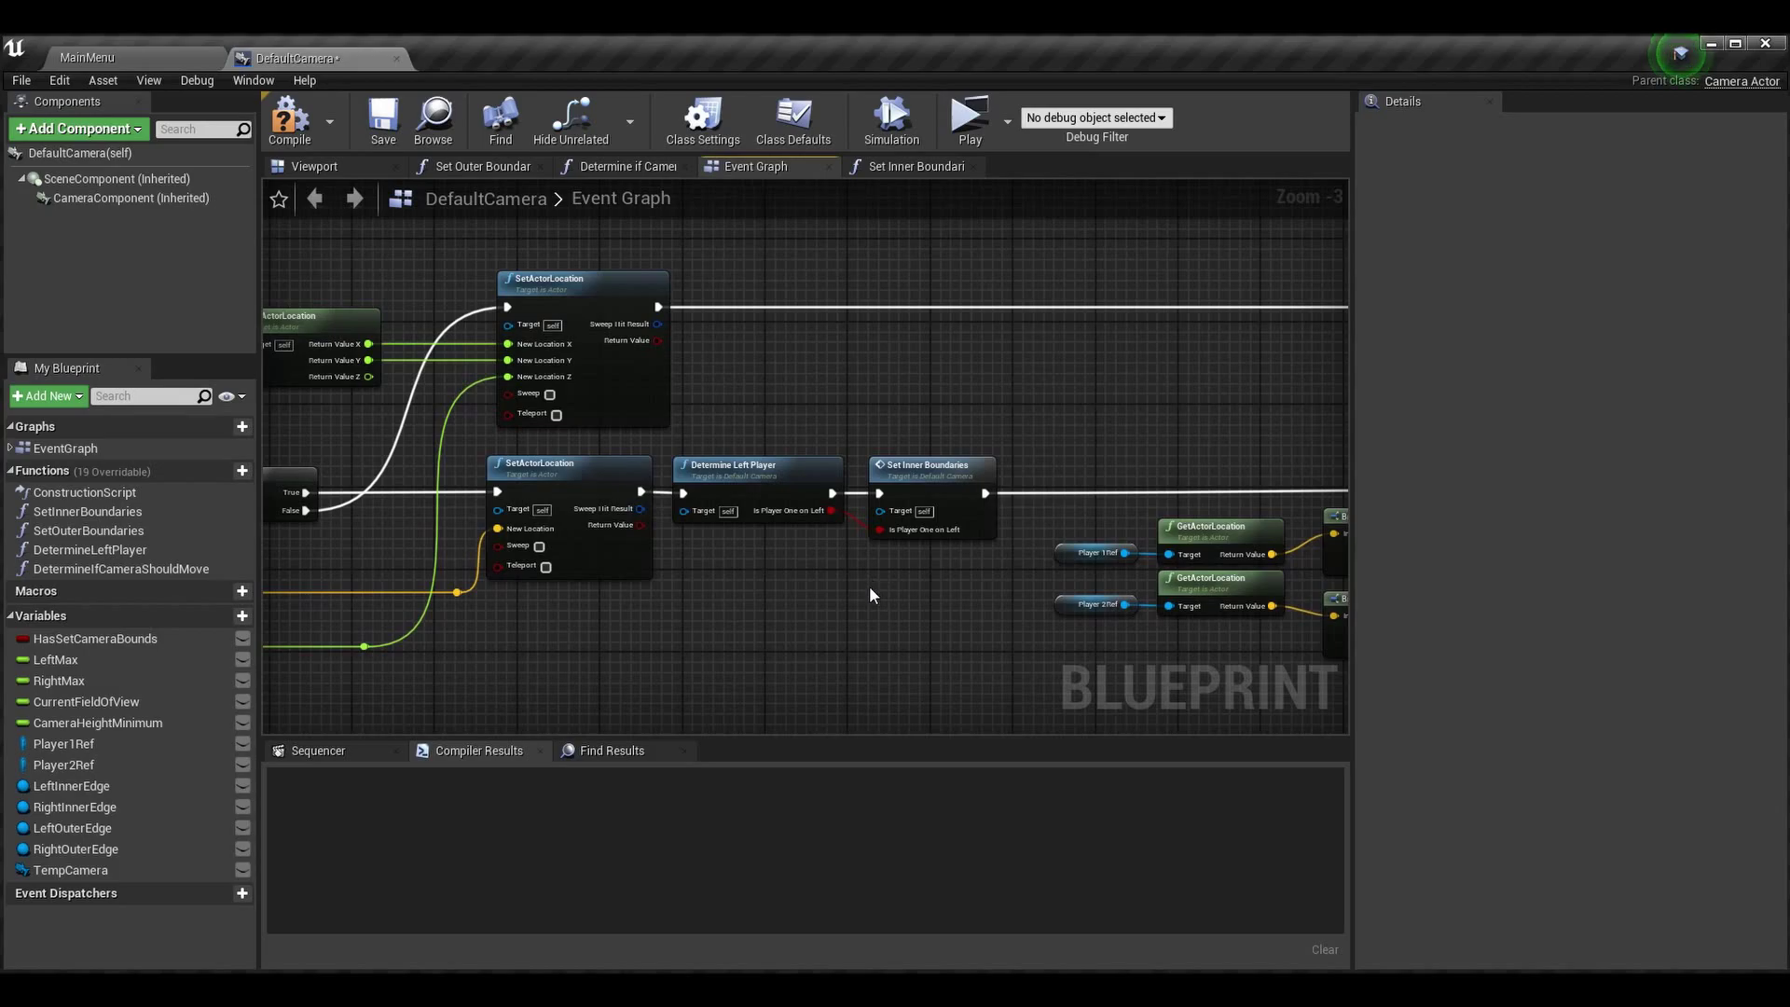
right_click_drag(748, 593, 699, 599)
scroll(802, 595, "down", 1)
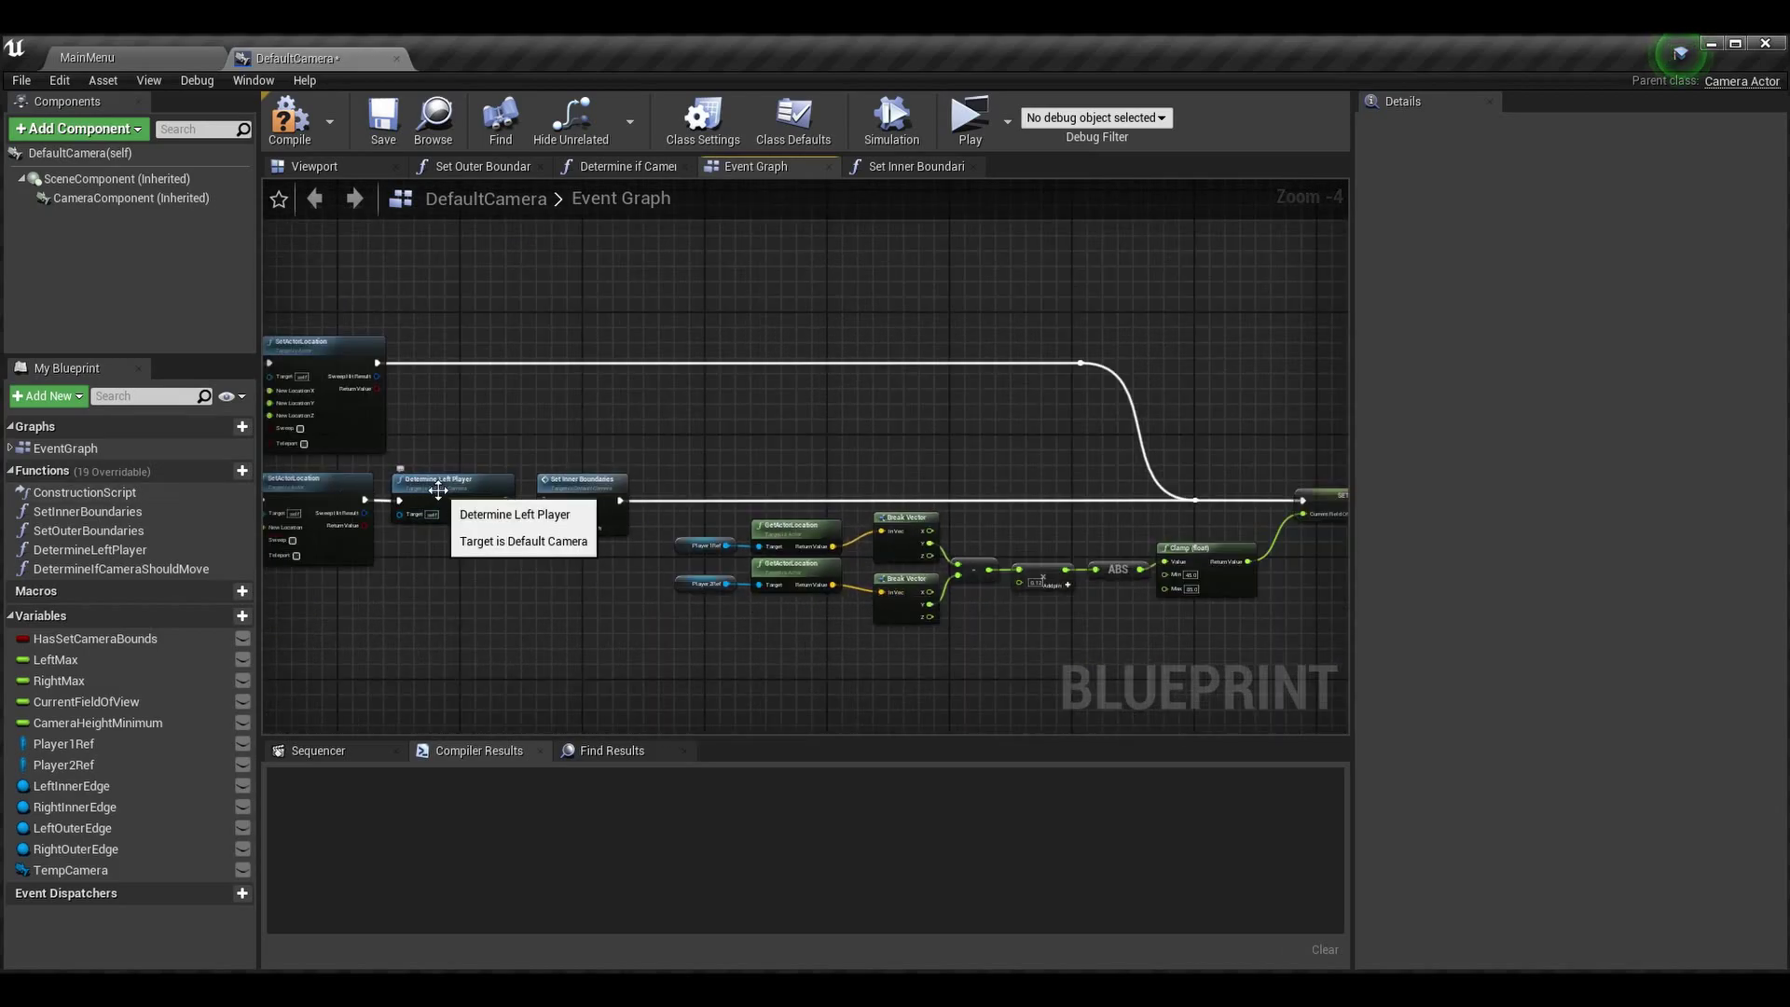
left_click(500, 497)
right_click_drag(625, 652, 954, 626)
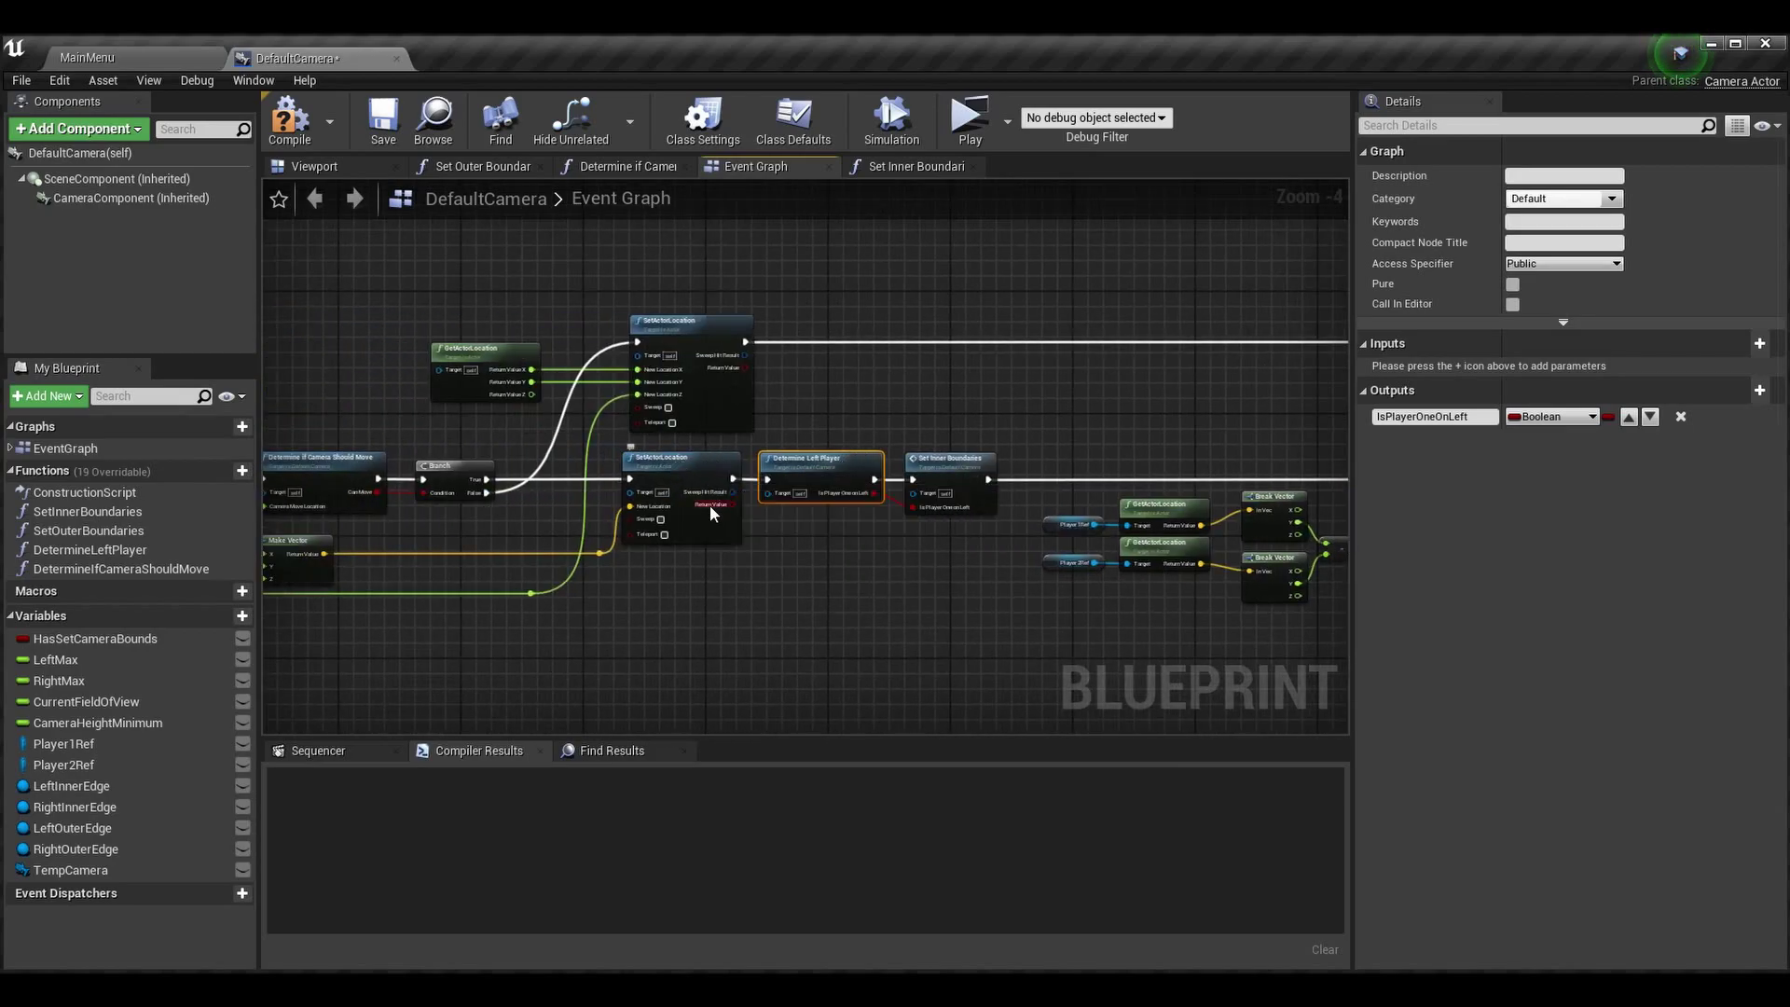
right_click_drag(517, 522, 654, 479)
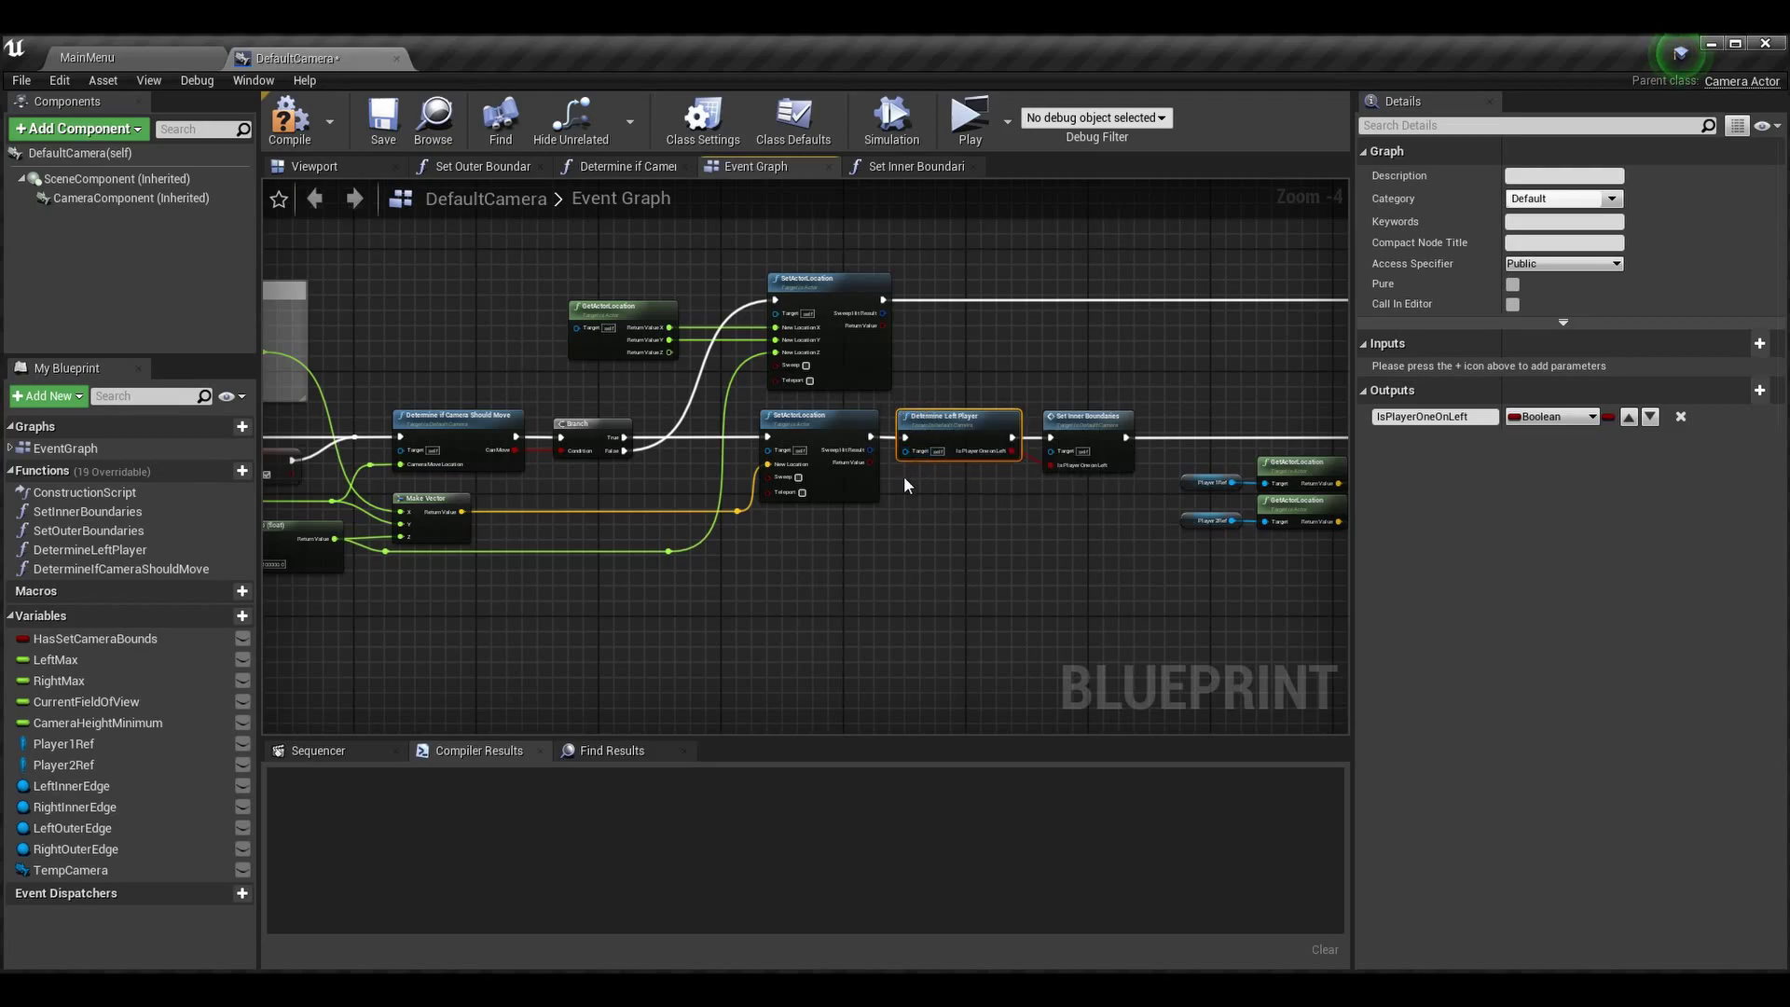
scroll(910, 471, "up", 1)
right_click_drag(1072, 461, 975, 510)
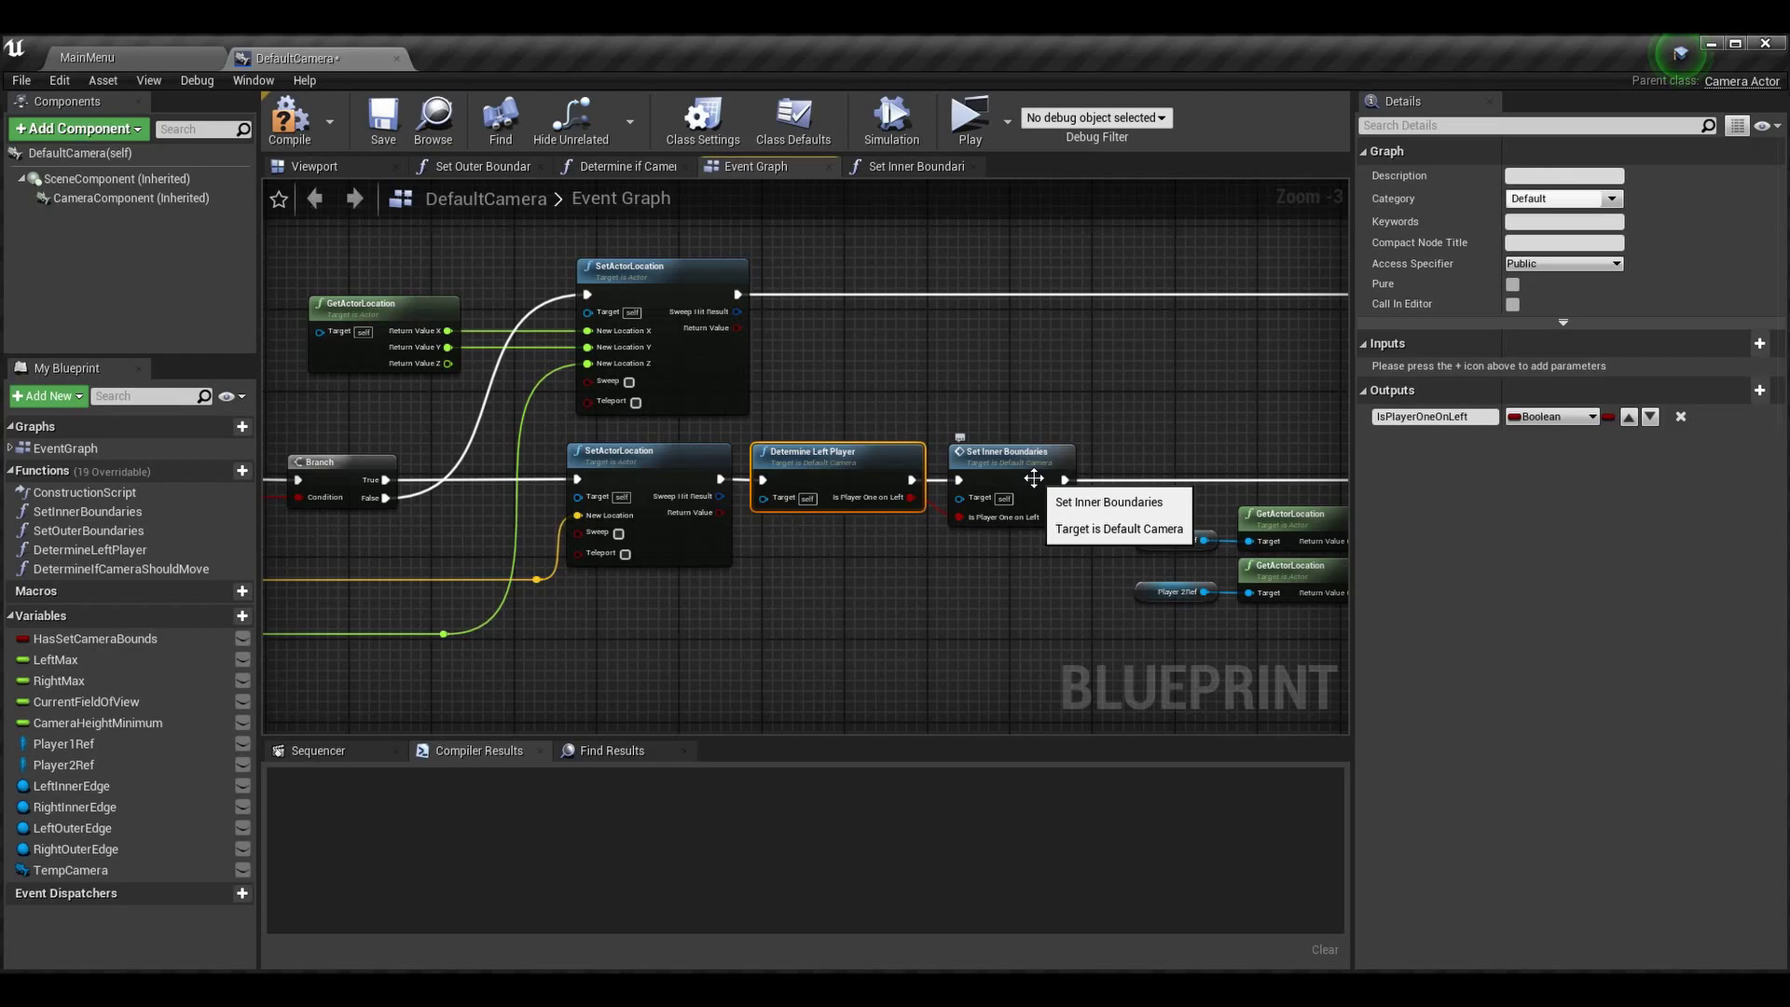
right_click_drag(1033, 479, 605, 709)
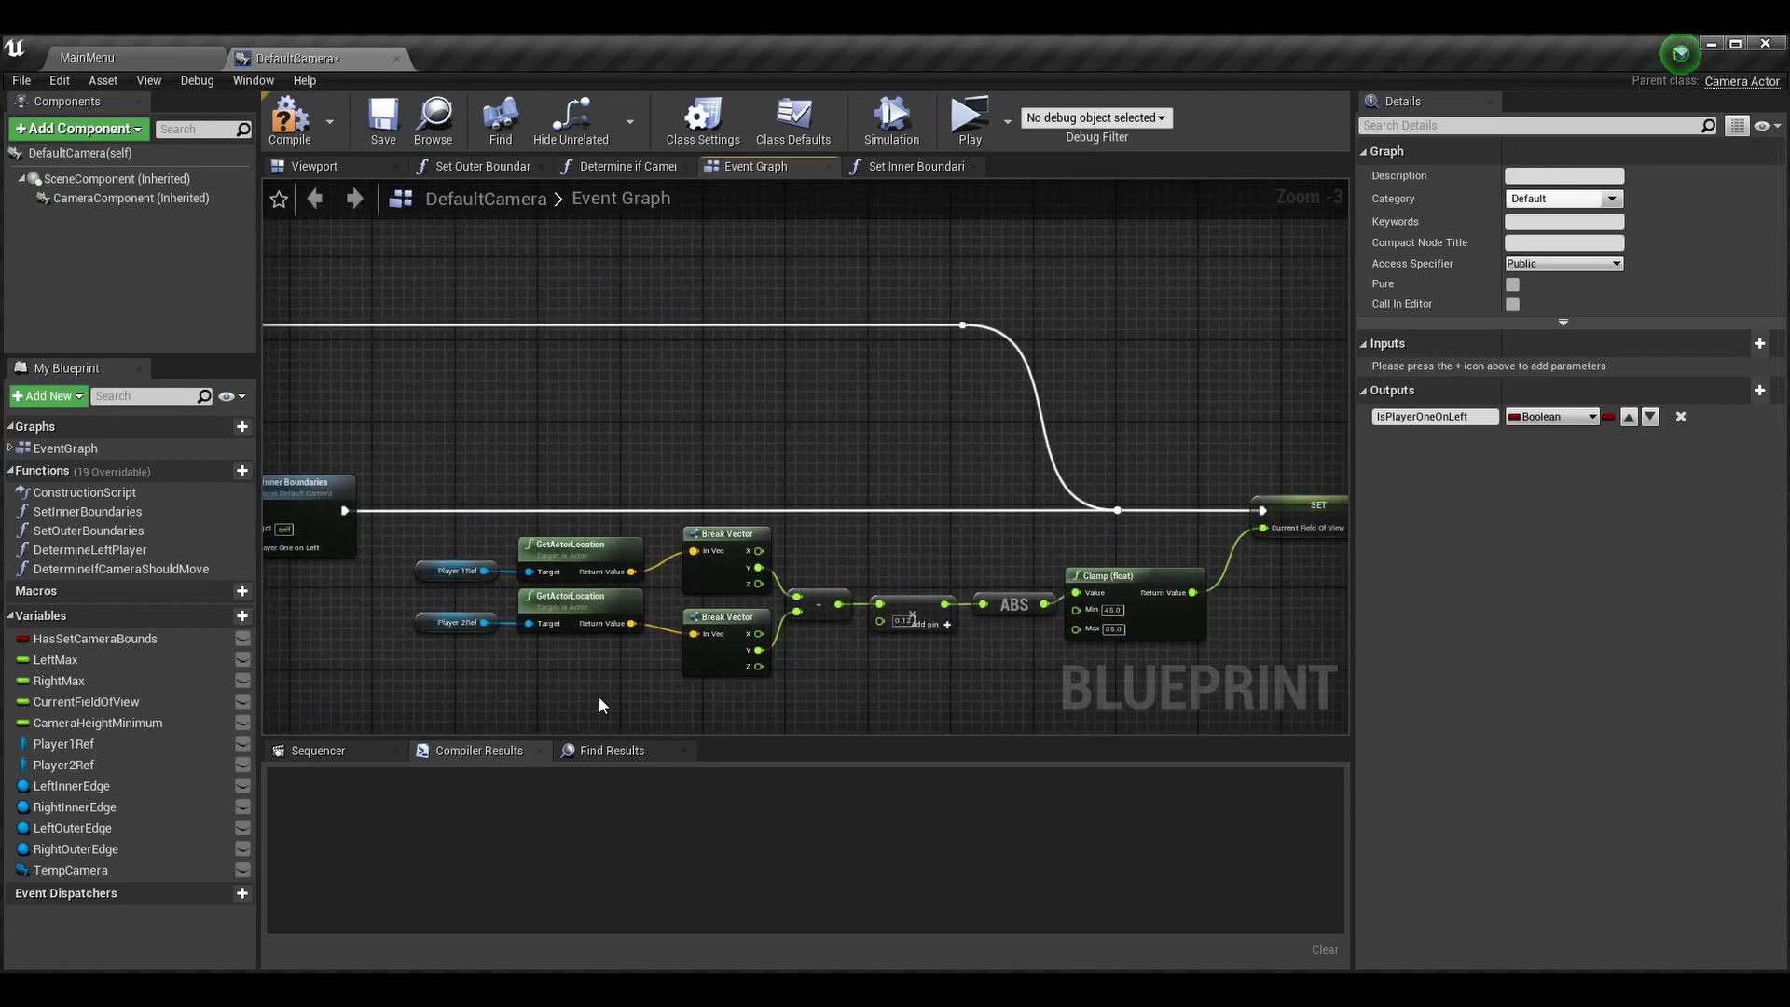
right_click_drag(861, 517, 437, 387)
right_click_drag(795, 407, 887, 569)
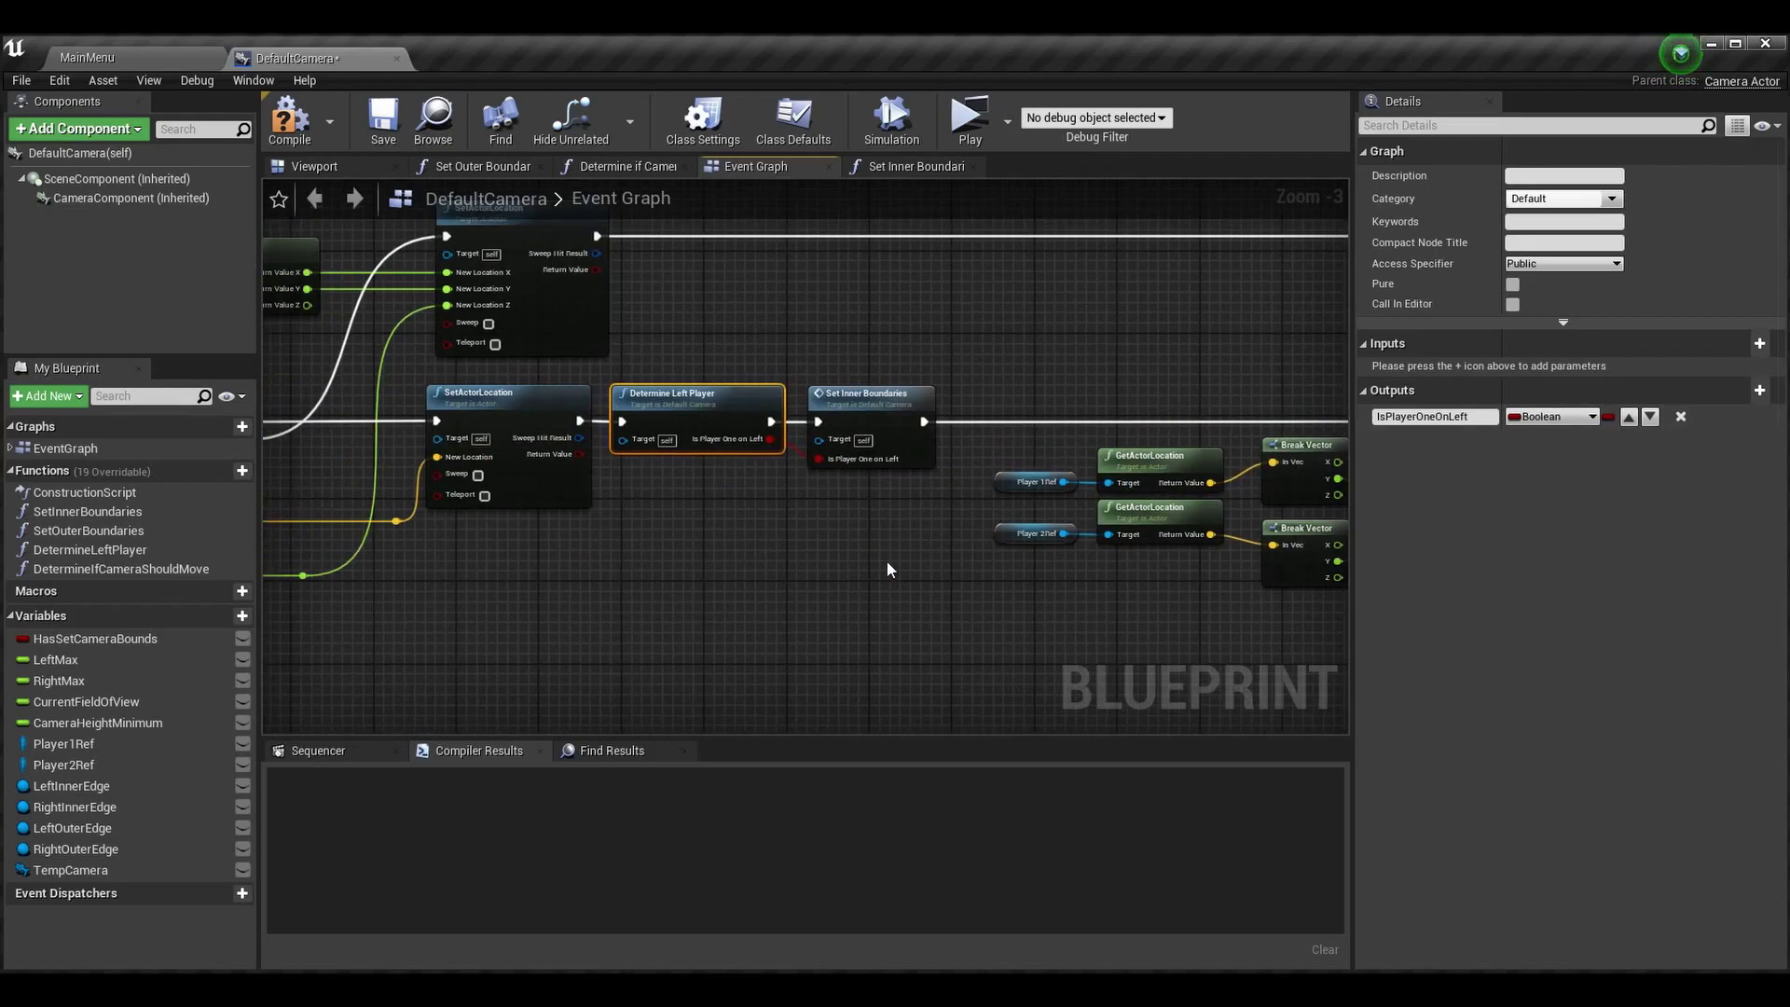
right_click_drag(1161, 594, 629, 616)
right_click_drag(1050, 462, 910, 409)
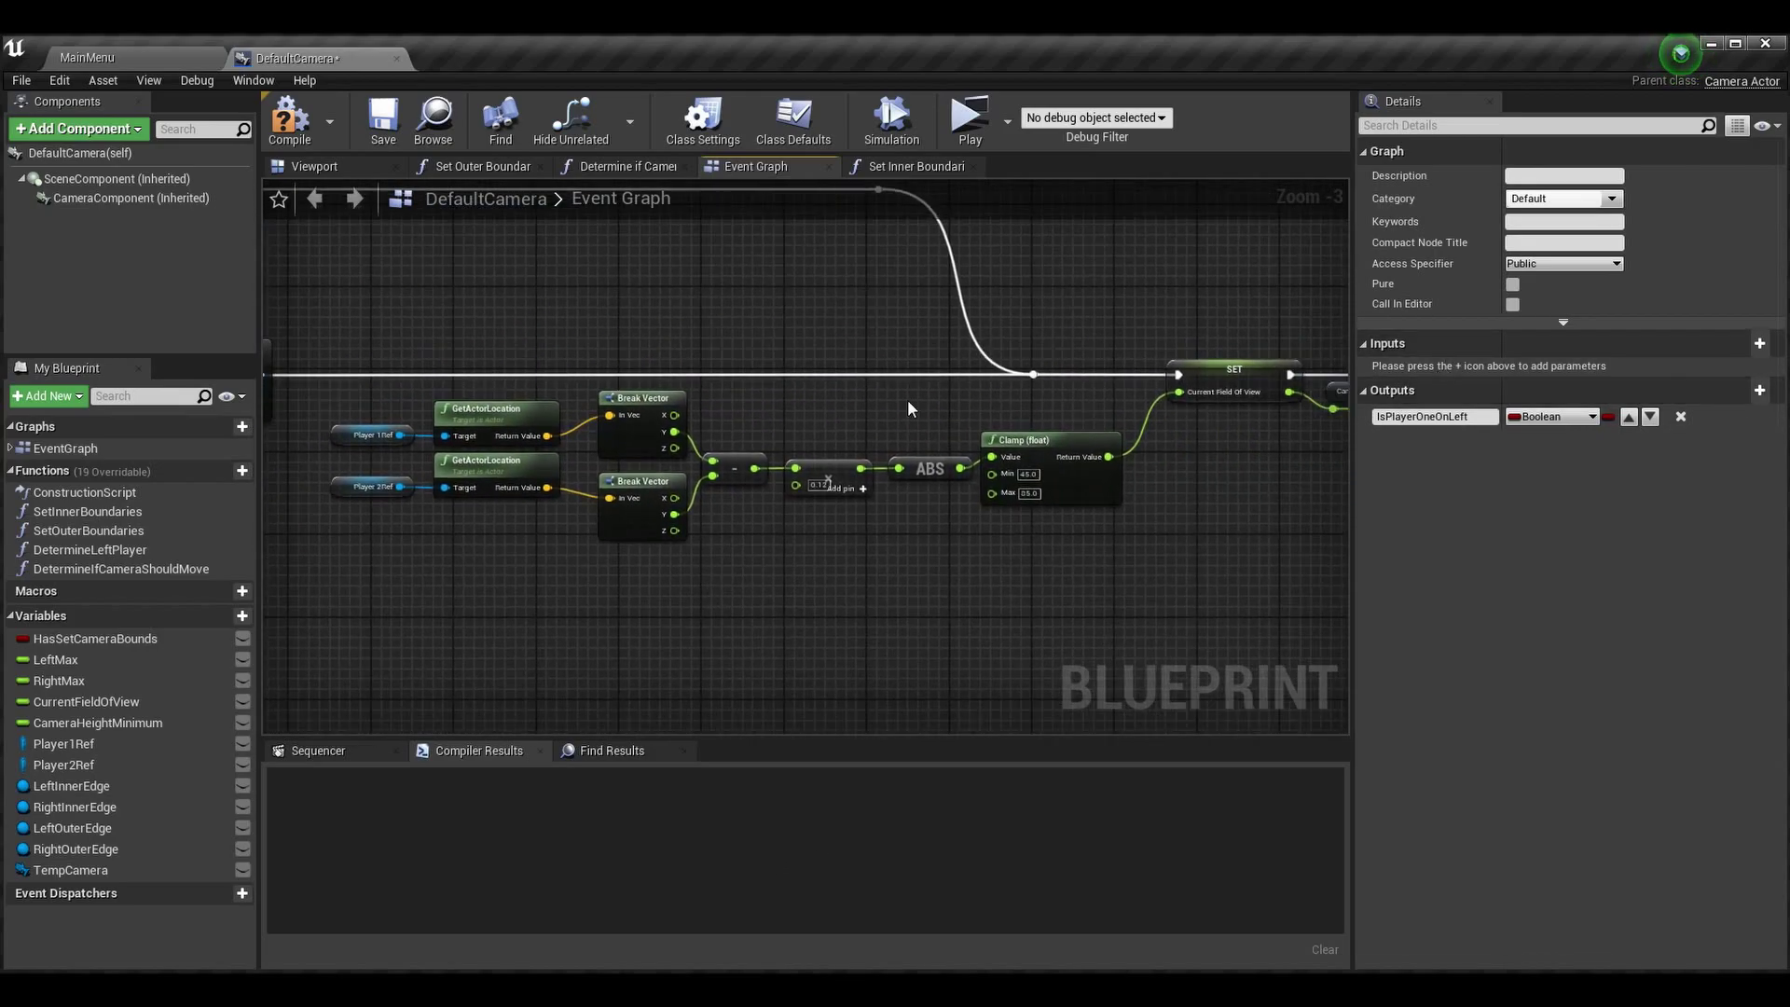
right_click_drag(1143, 495, 935, 472)
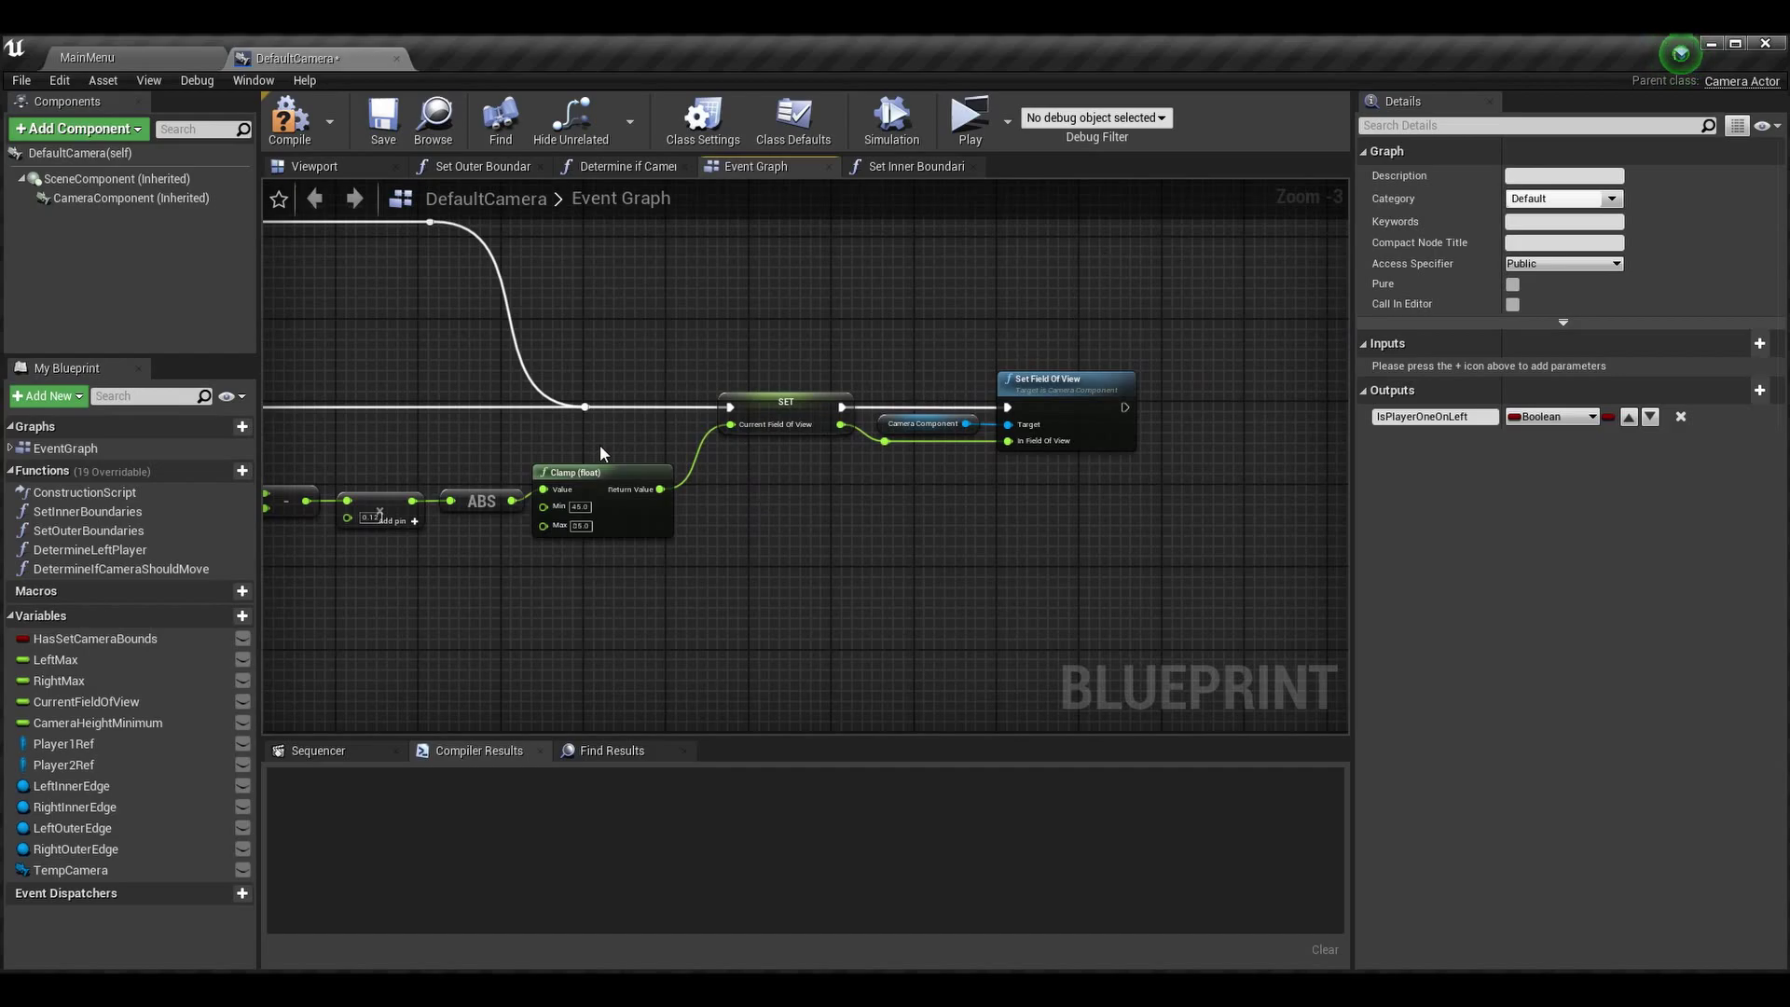
mouse_move(602, 452)
right_mouse_down()
mouse_move(609, 591)
mouse_move(1353, 651)
right_mouse_up()
scroll(609, 592, "down", 1)
scroll(608, 592, "down", 1)
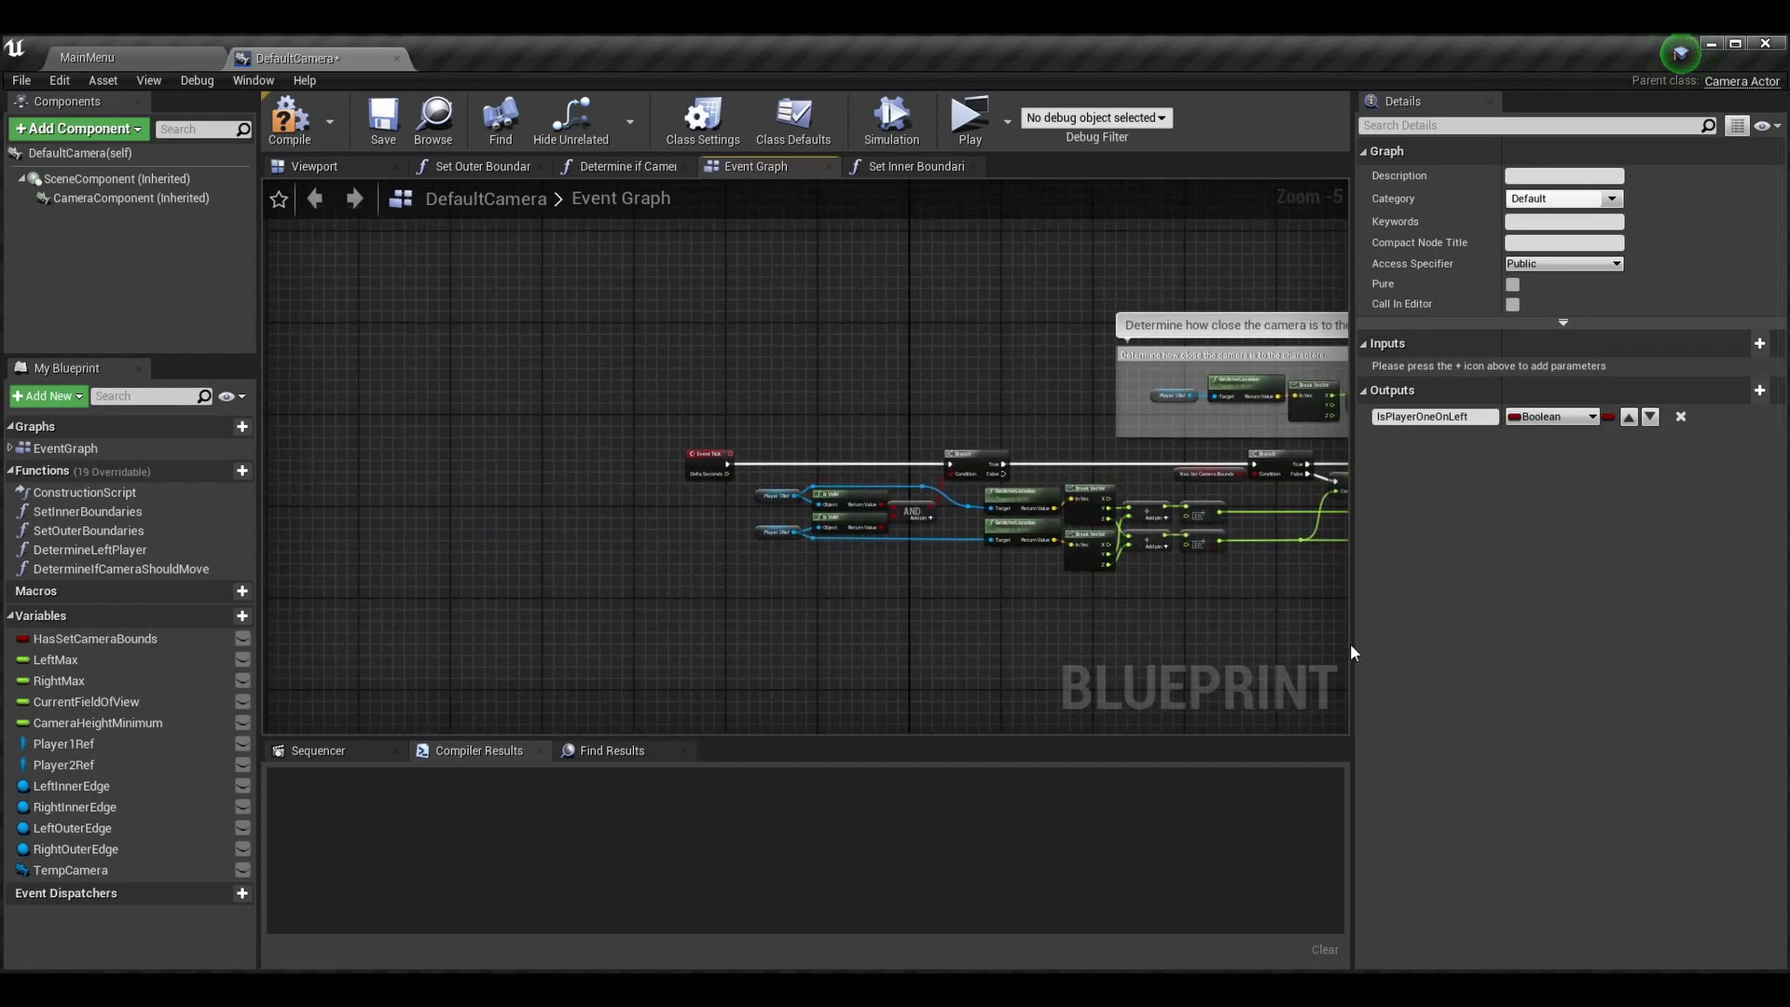
scroll(1118, 615, "up", 1)
scroll(1118, 615, "up", 1)
- Compile DefaultCamera with F7 and launch the standalone game preview
key("F7")
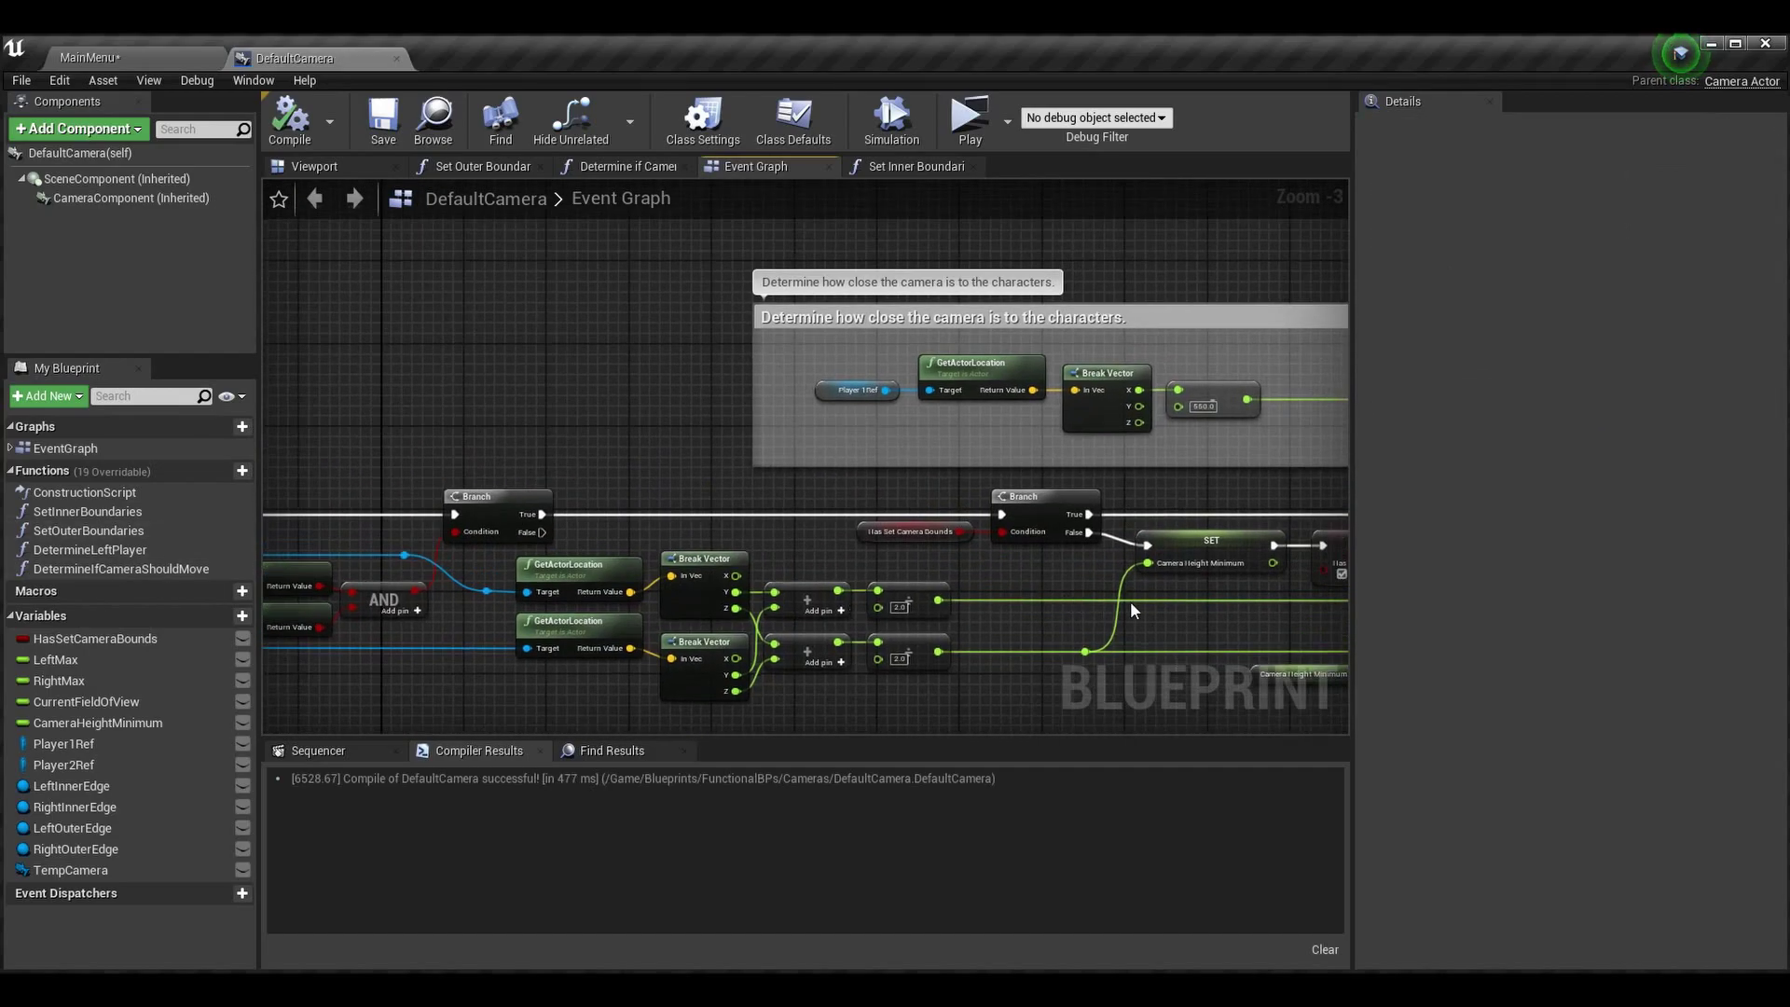
right_click_drag(1103, 473, 928, 448)
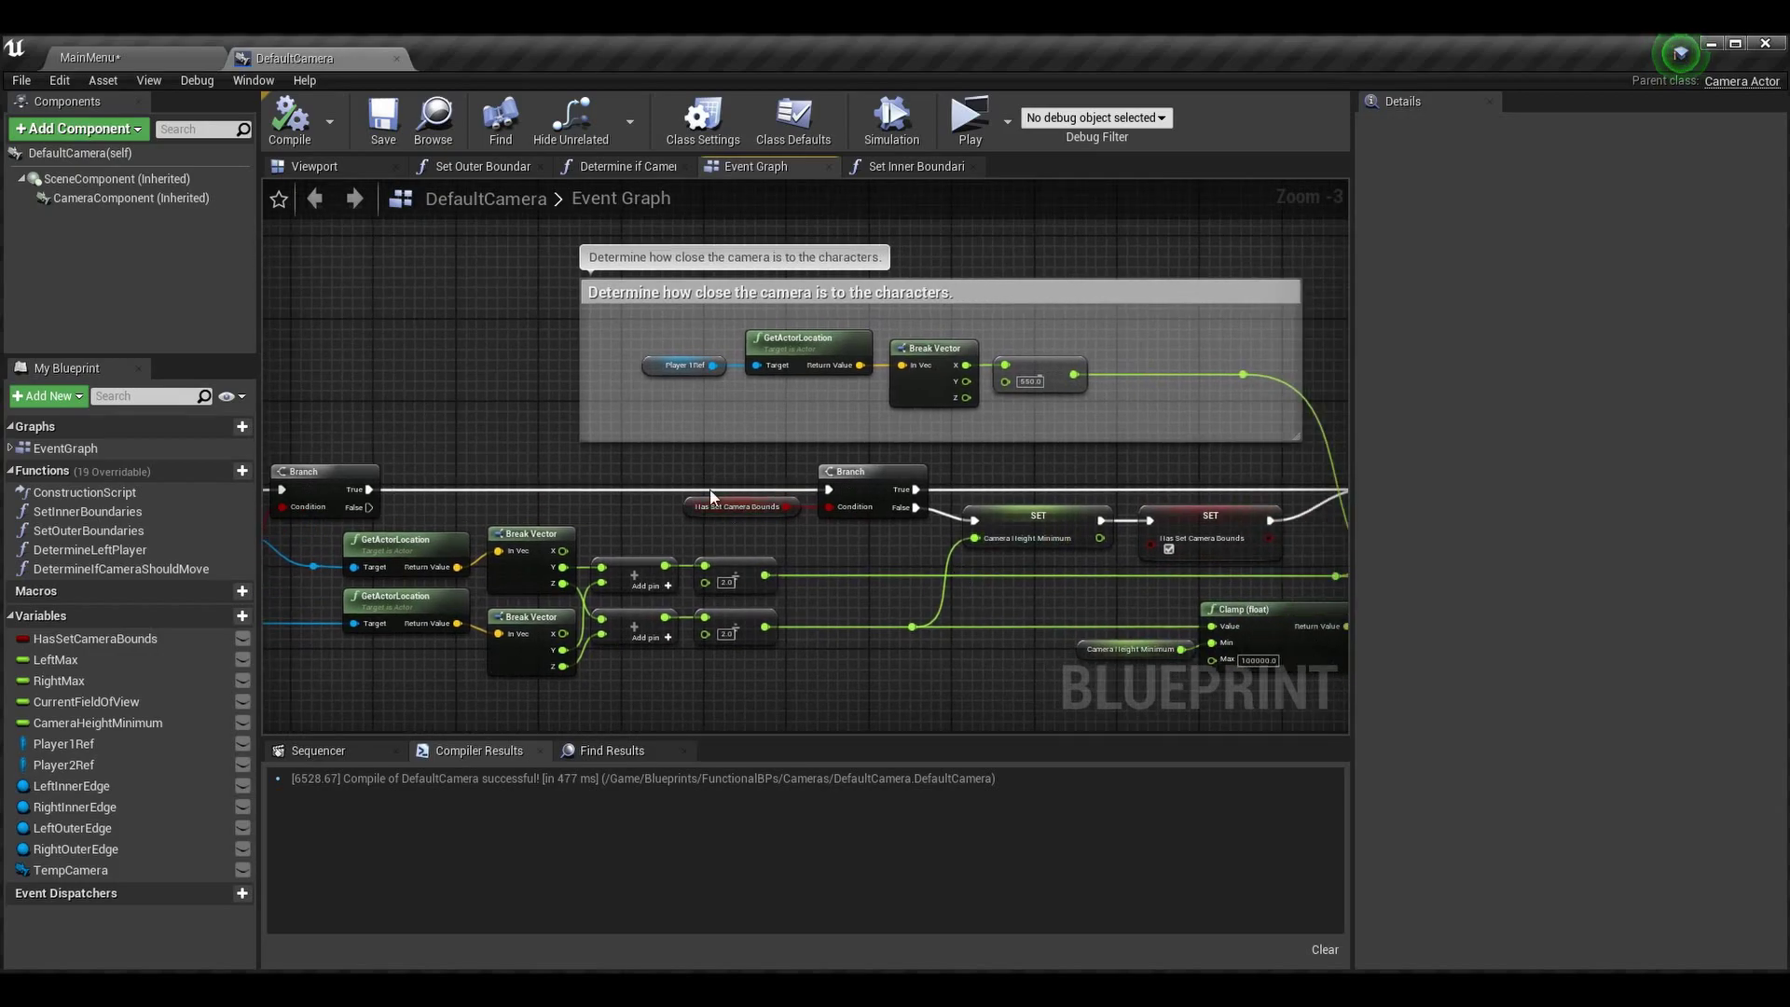
right_click_drag(547, 349, 39, 335)
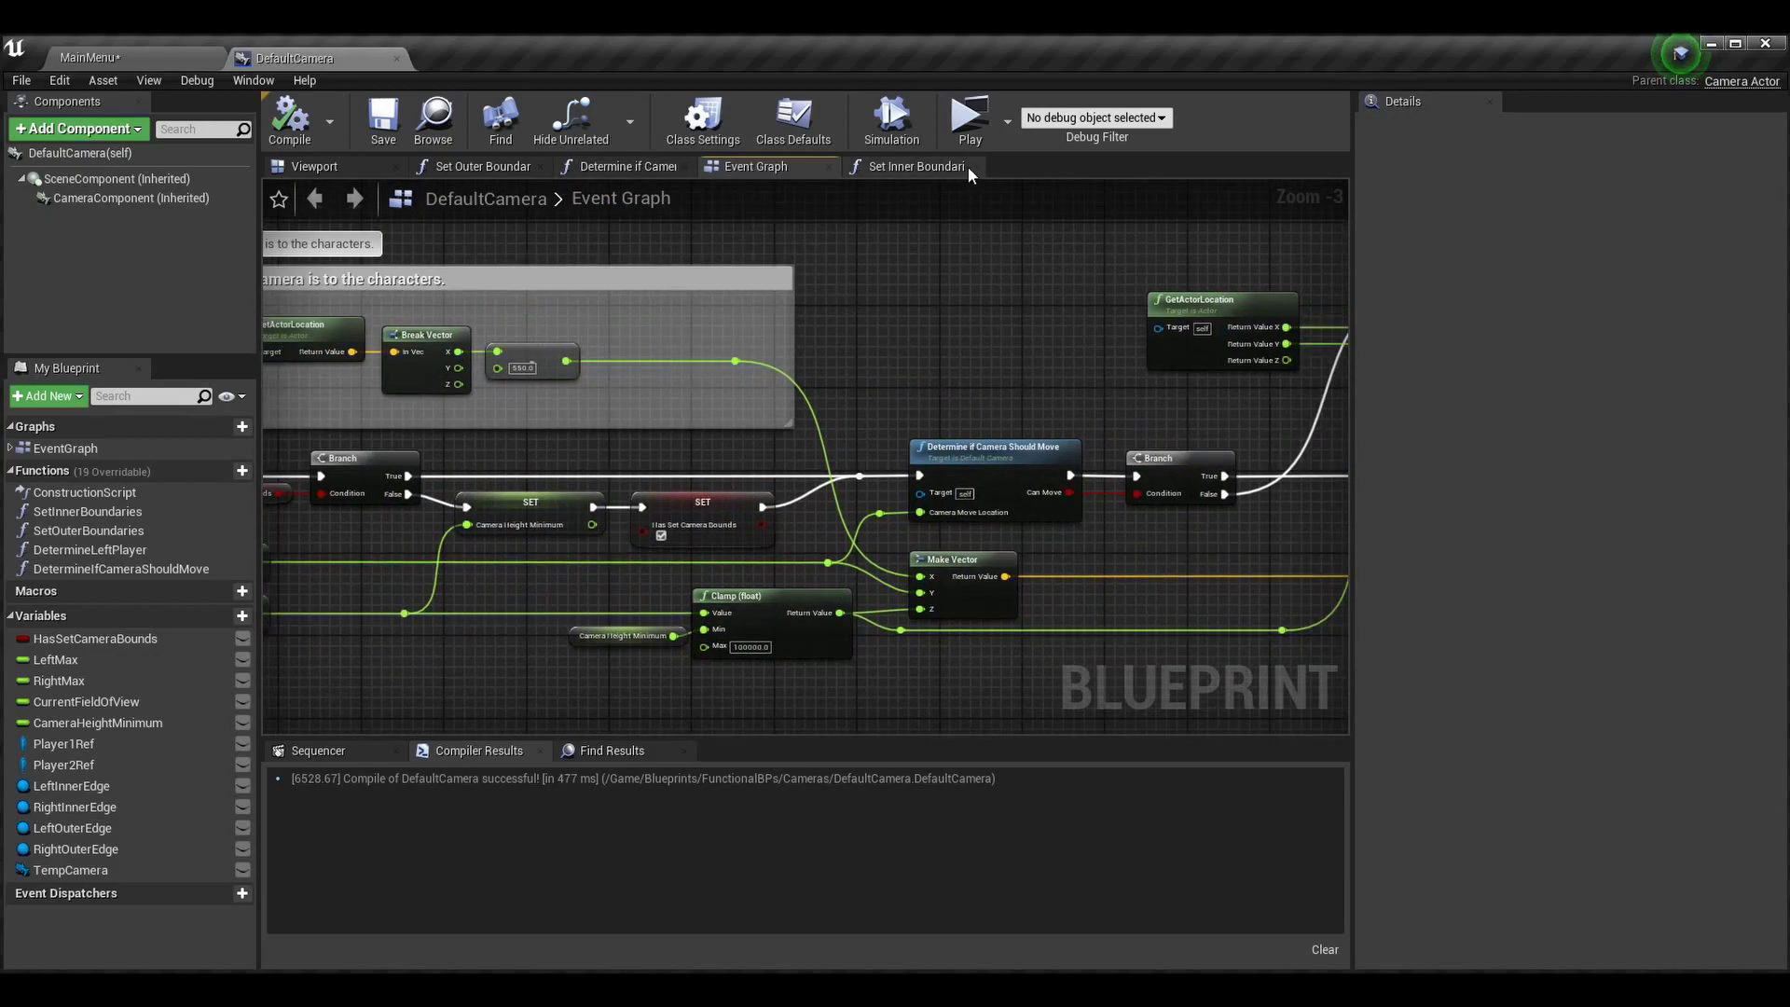
left_click(970, 119)
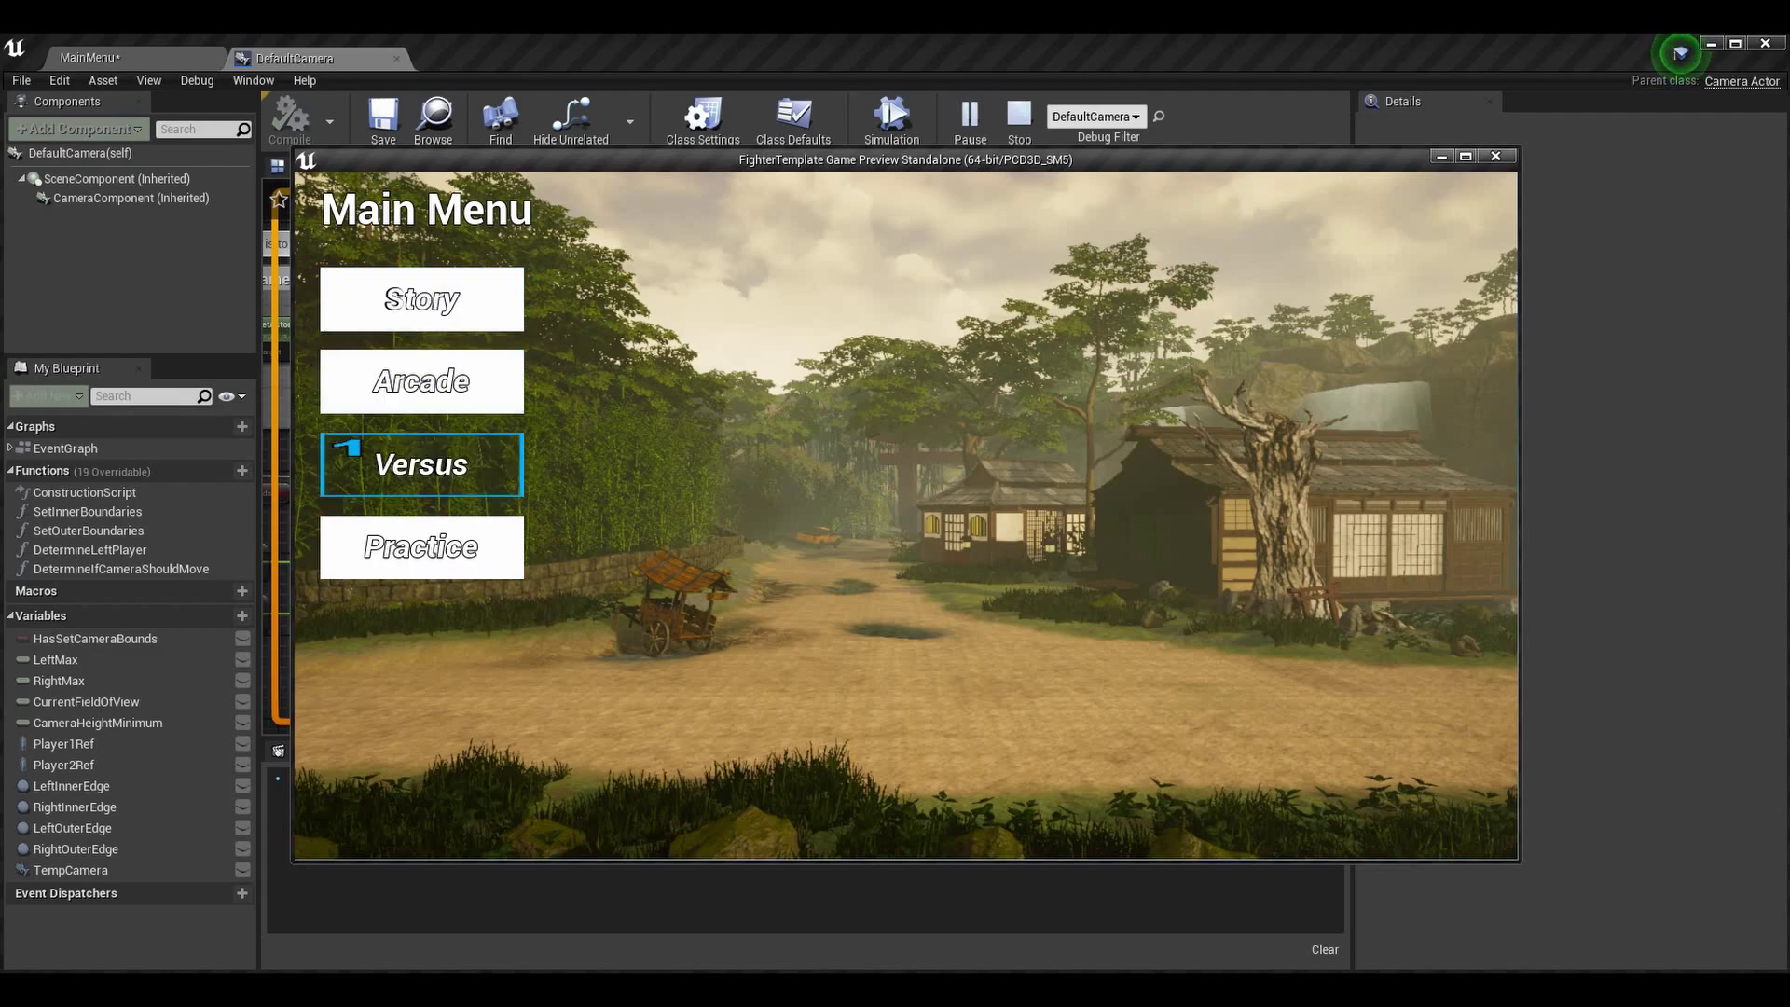
- Start a Versus match with the Mutant as player 2's fighter
left_click(345, 447)
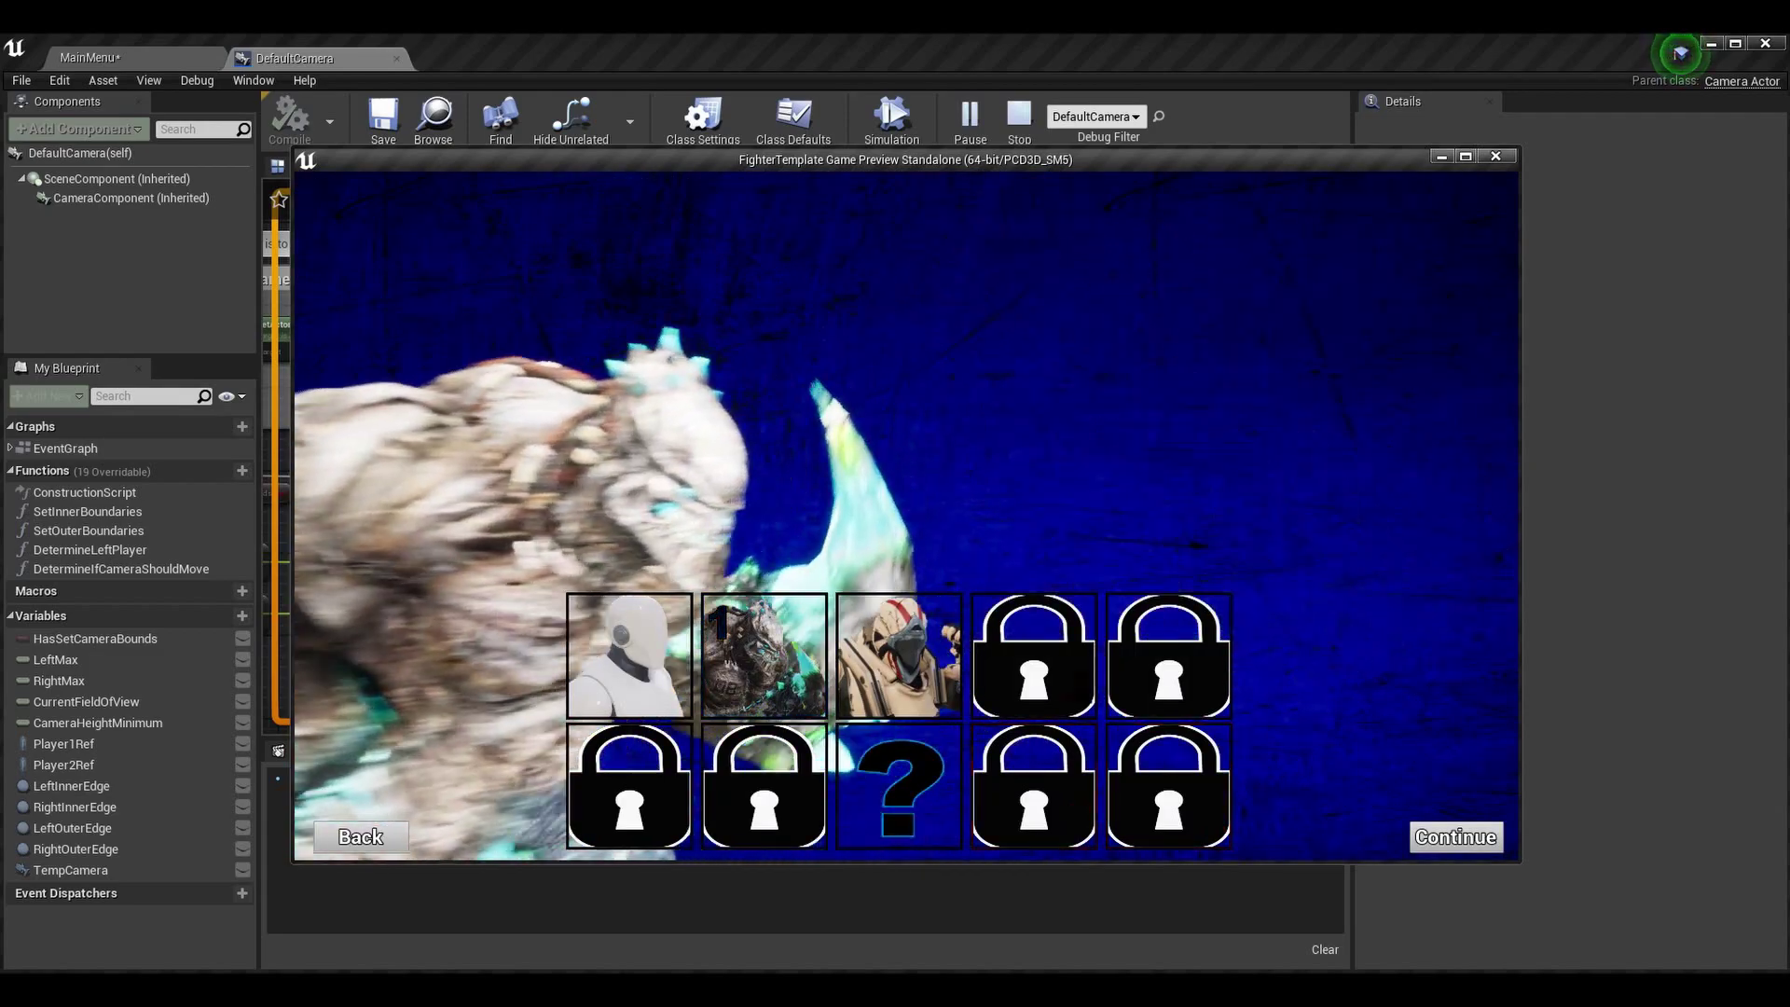
key("Left")
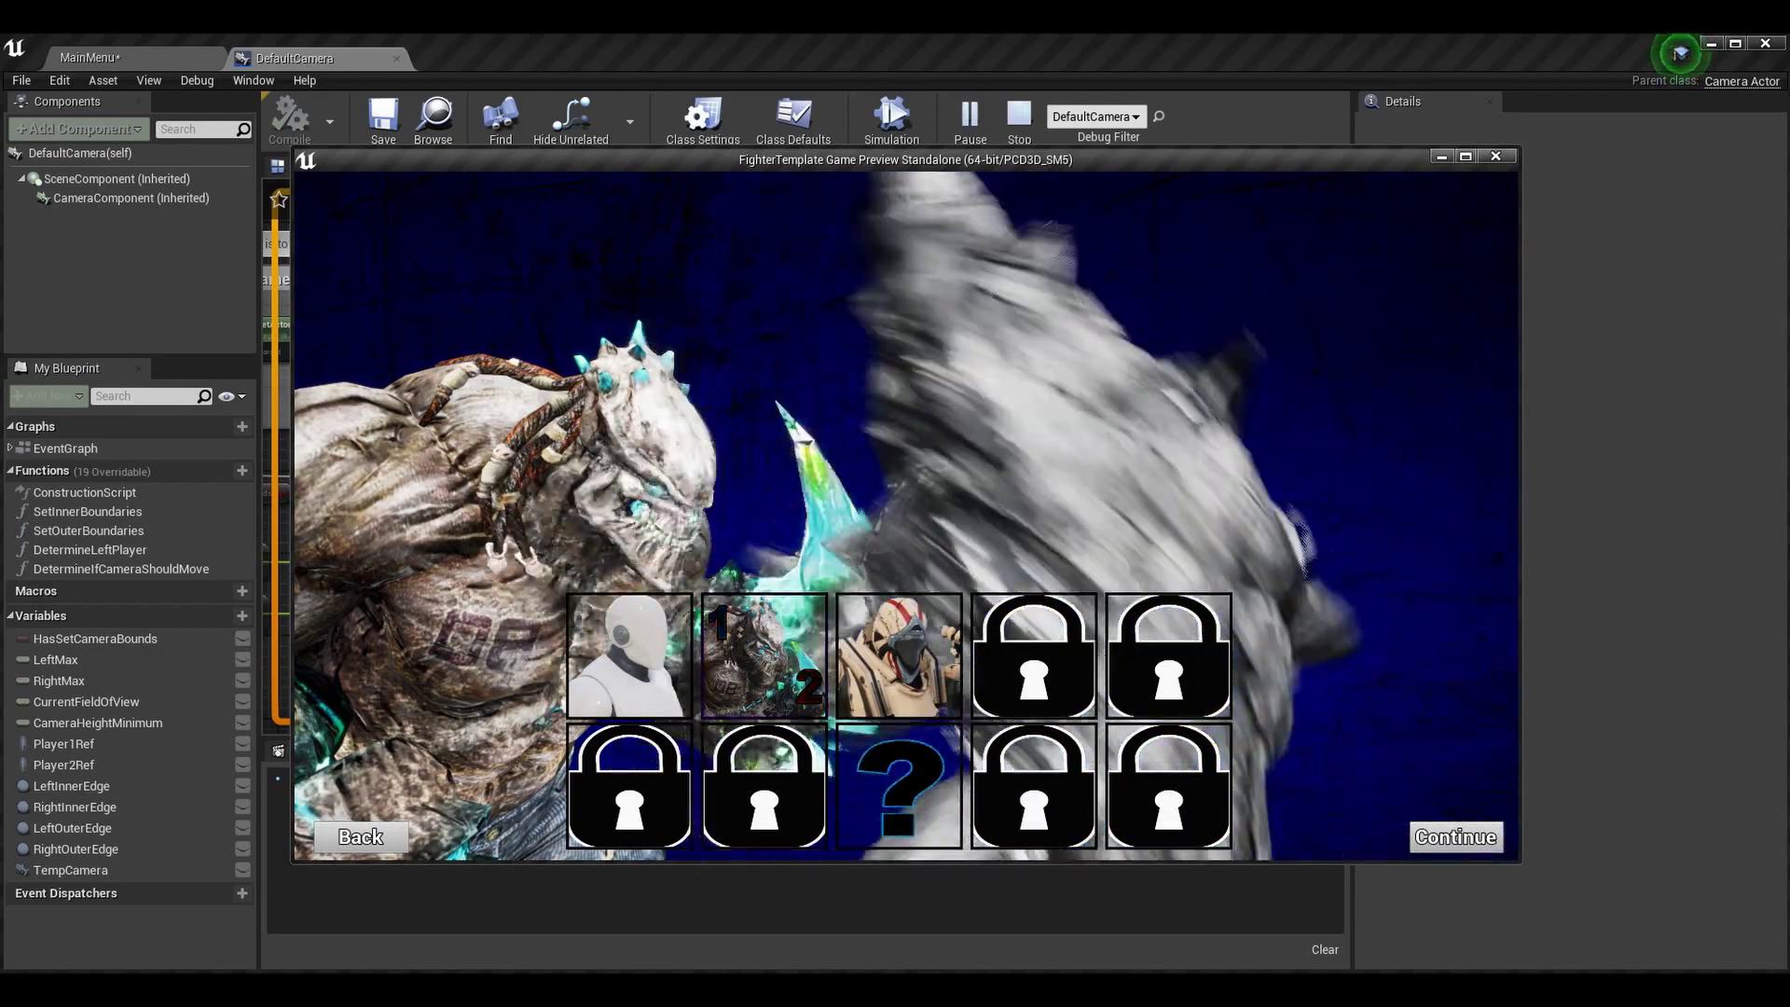
key("Return")
key("Return")
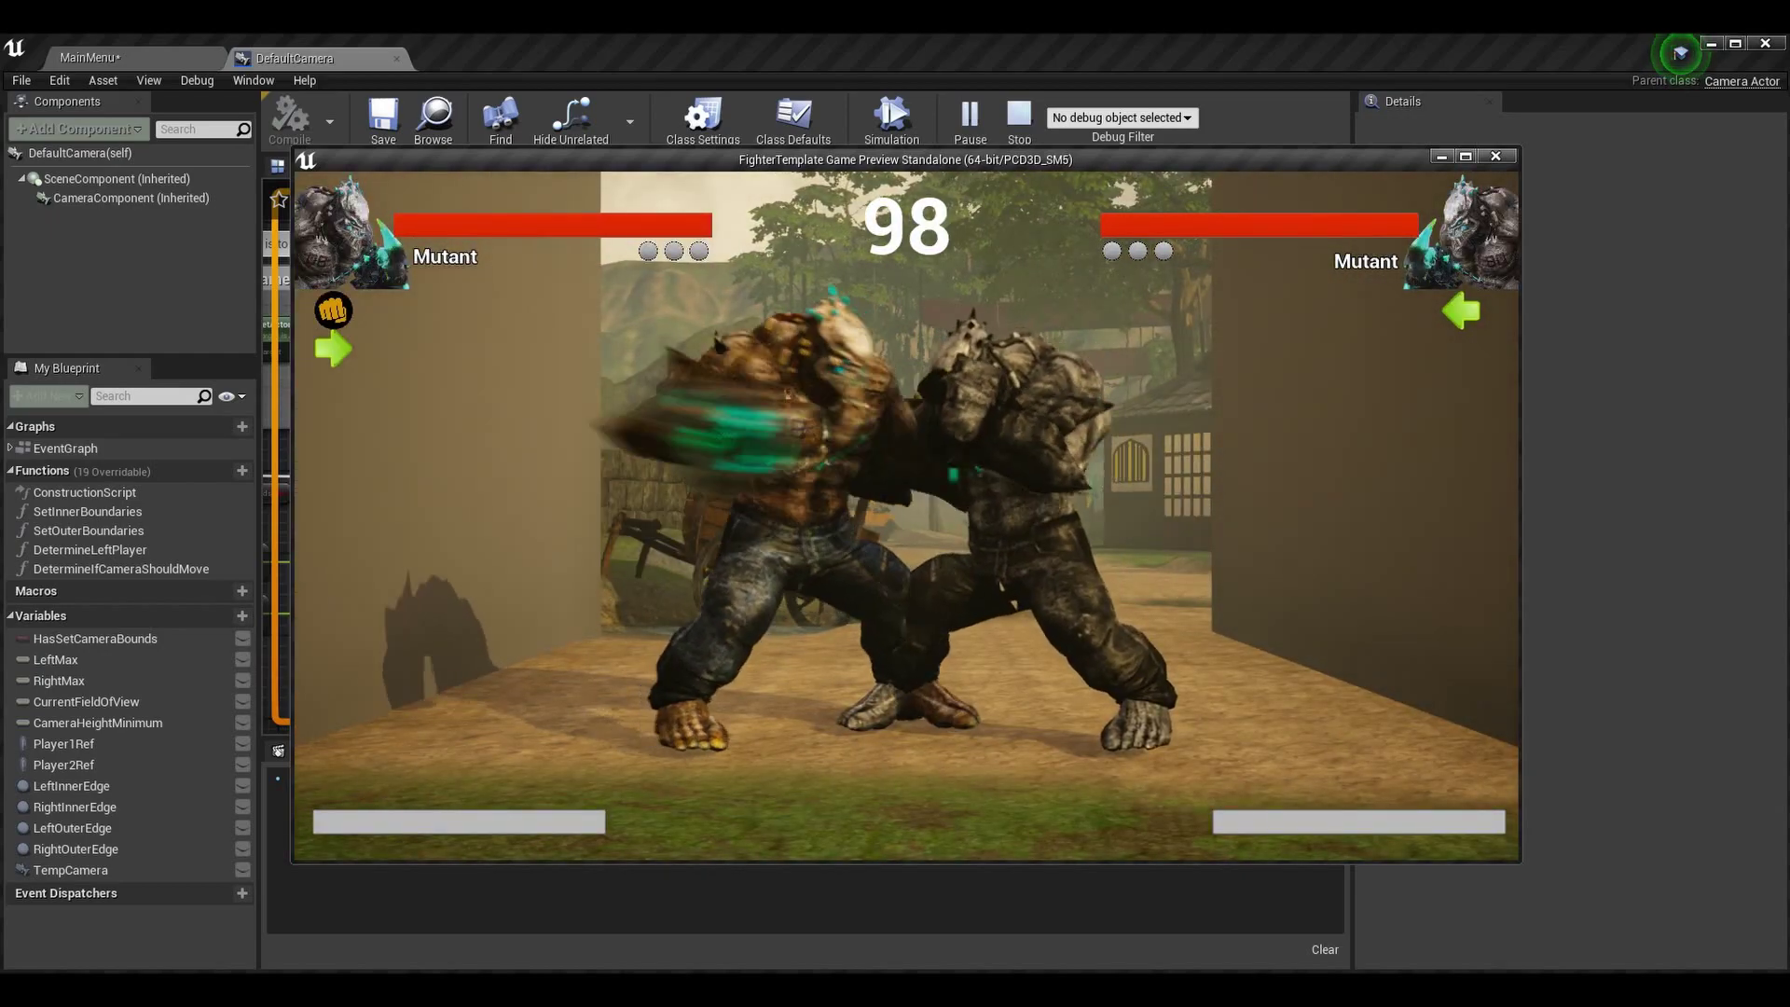
- Attack, shuffle the left fighter back and forth, and knock down the opponent while the camera zooms
key("k")
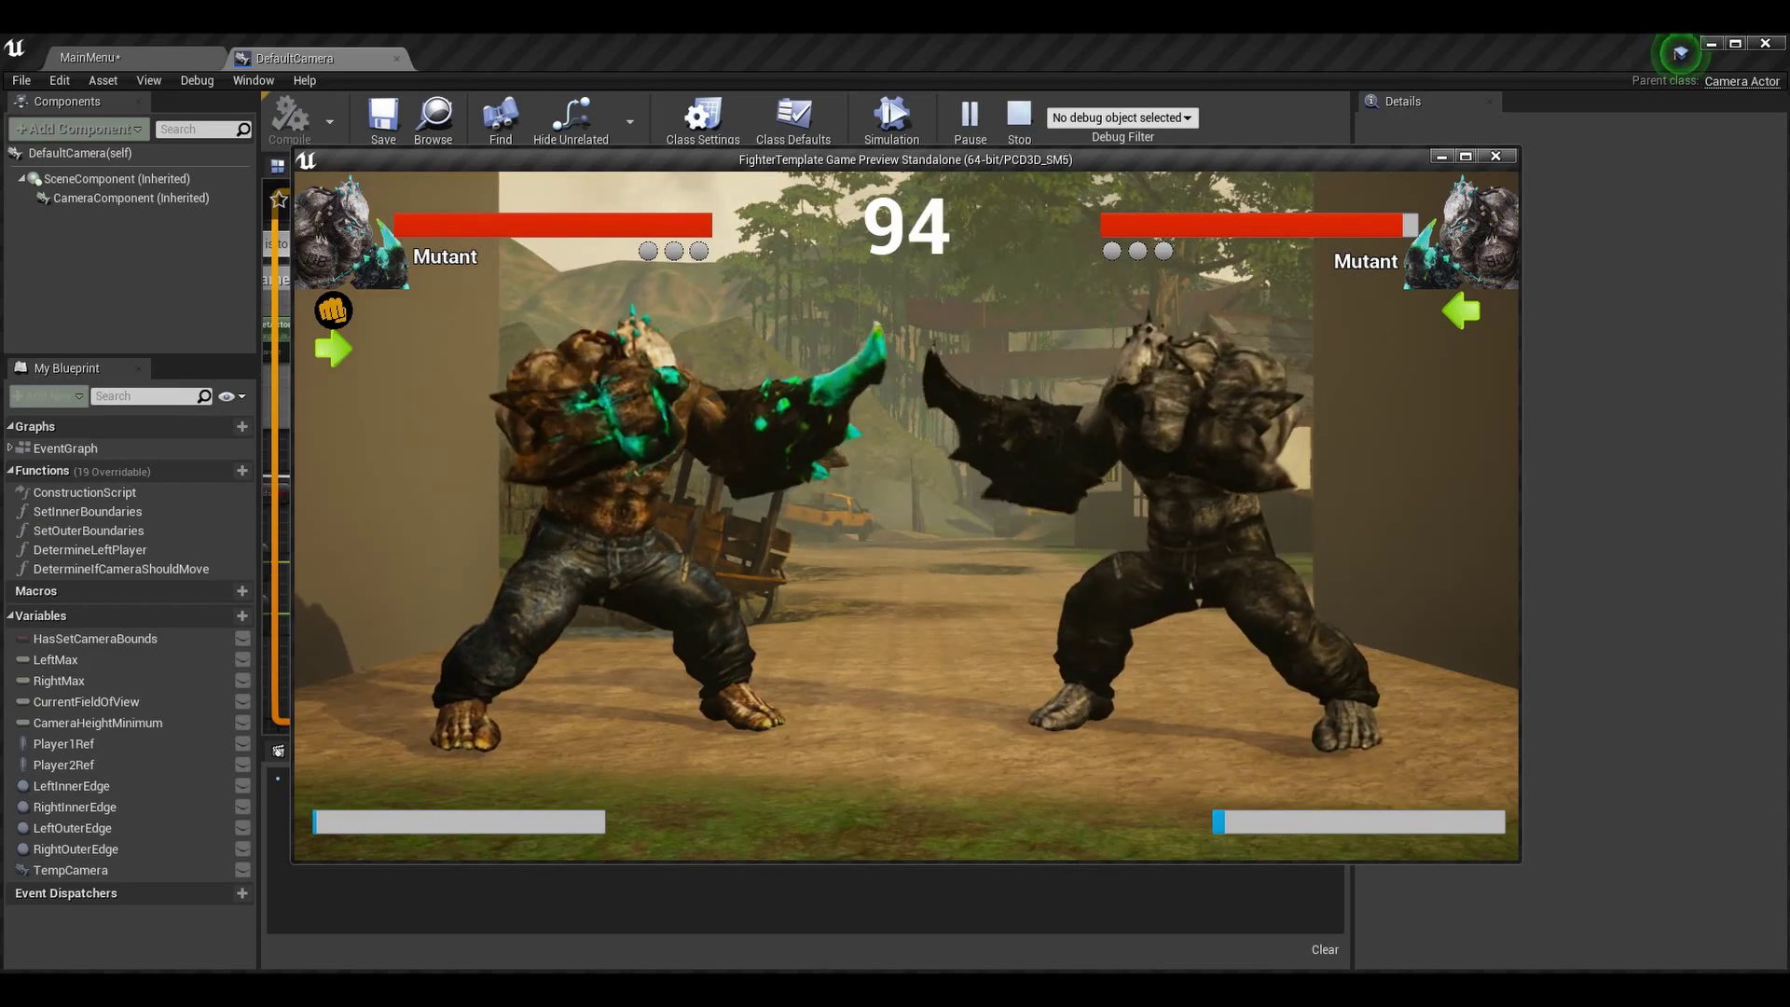
key("Right")
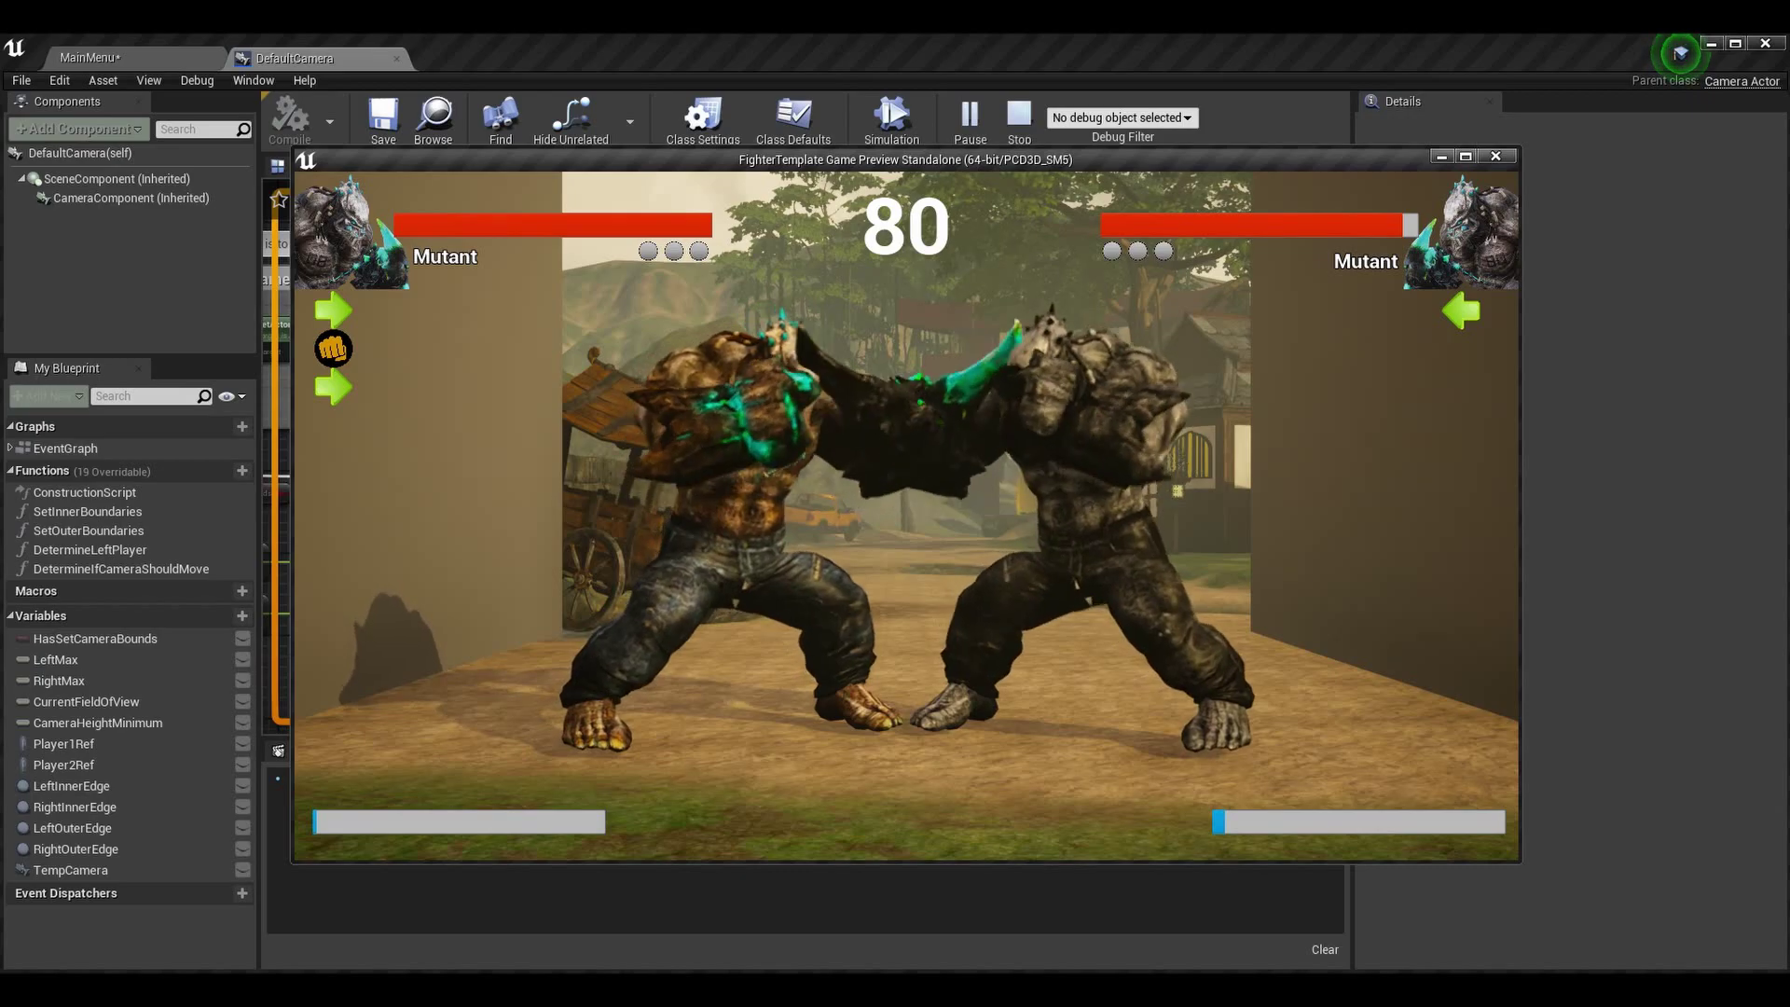
key("Left")
key("Right")
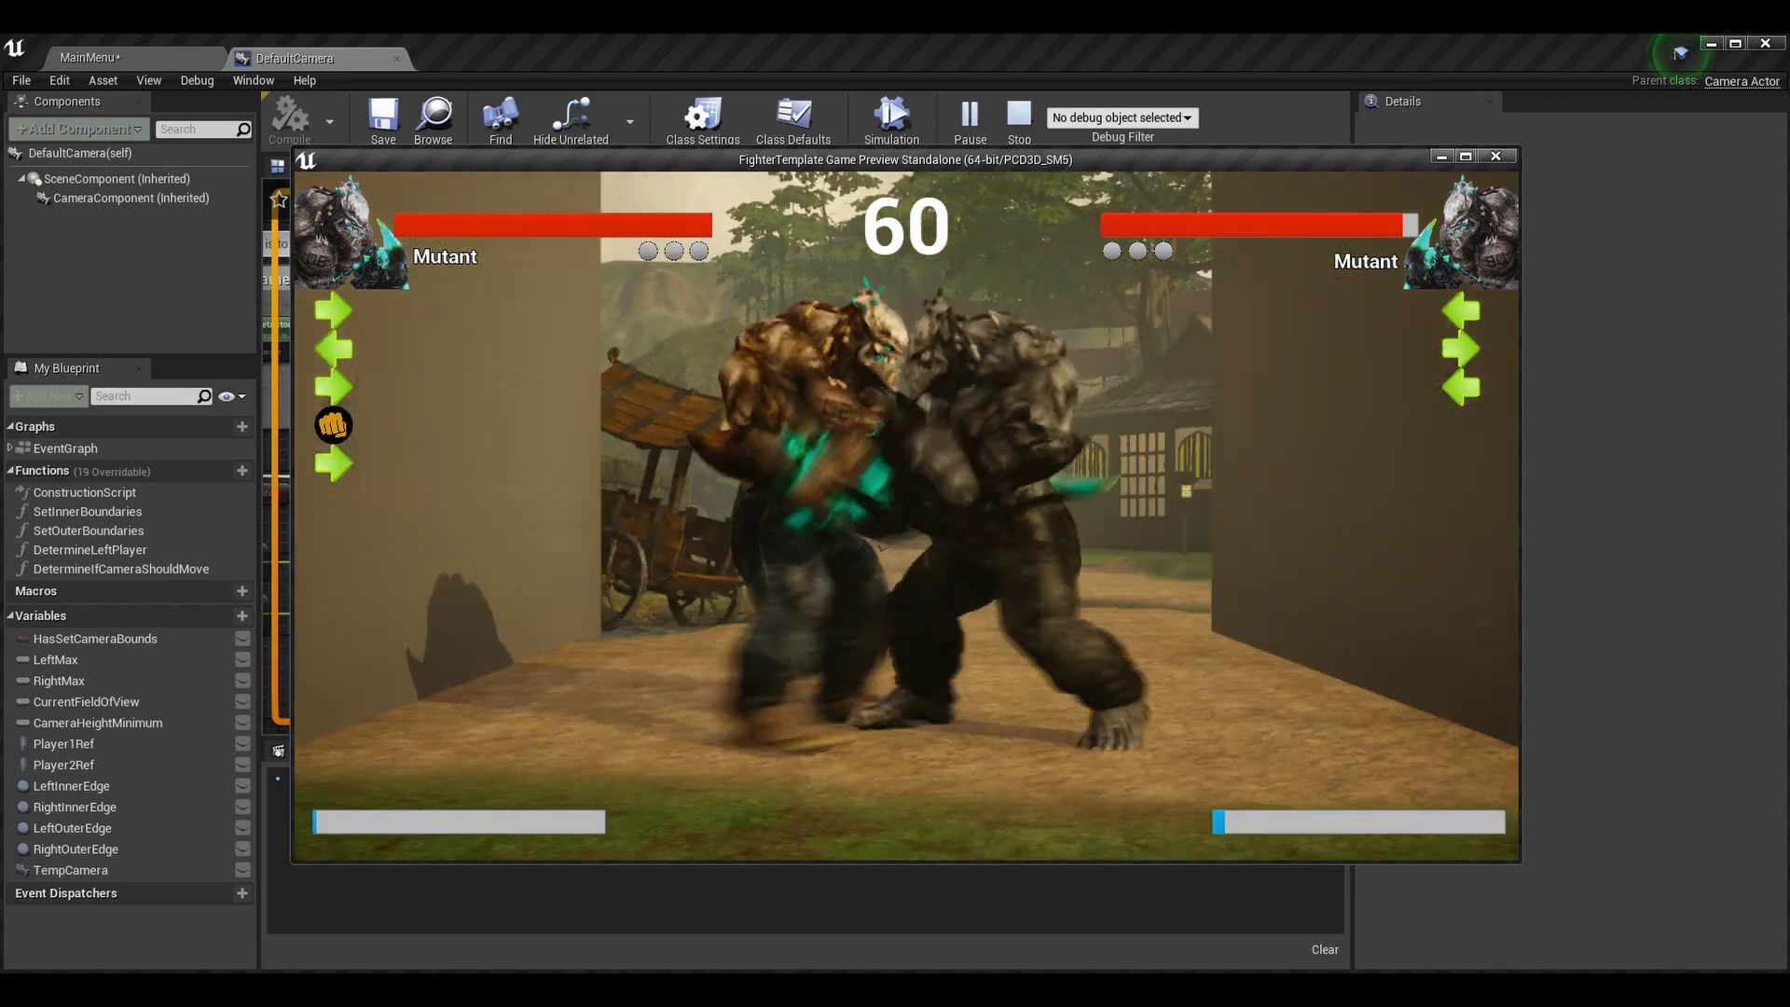
key("Right")
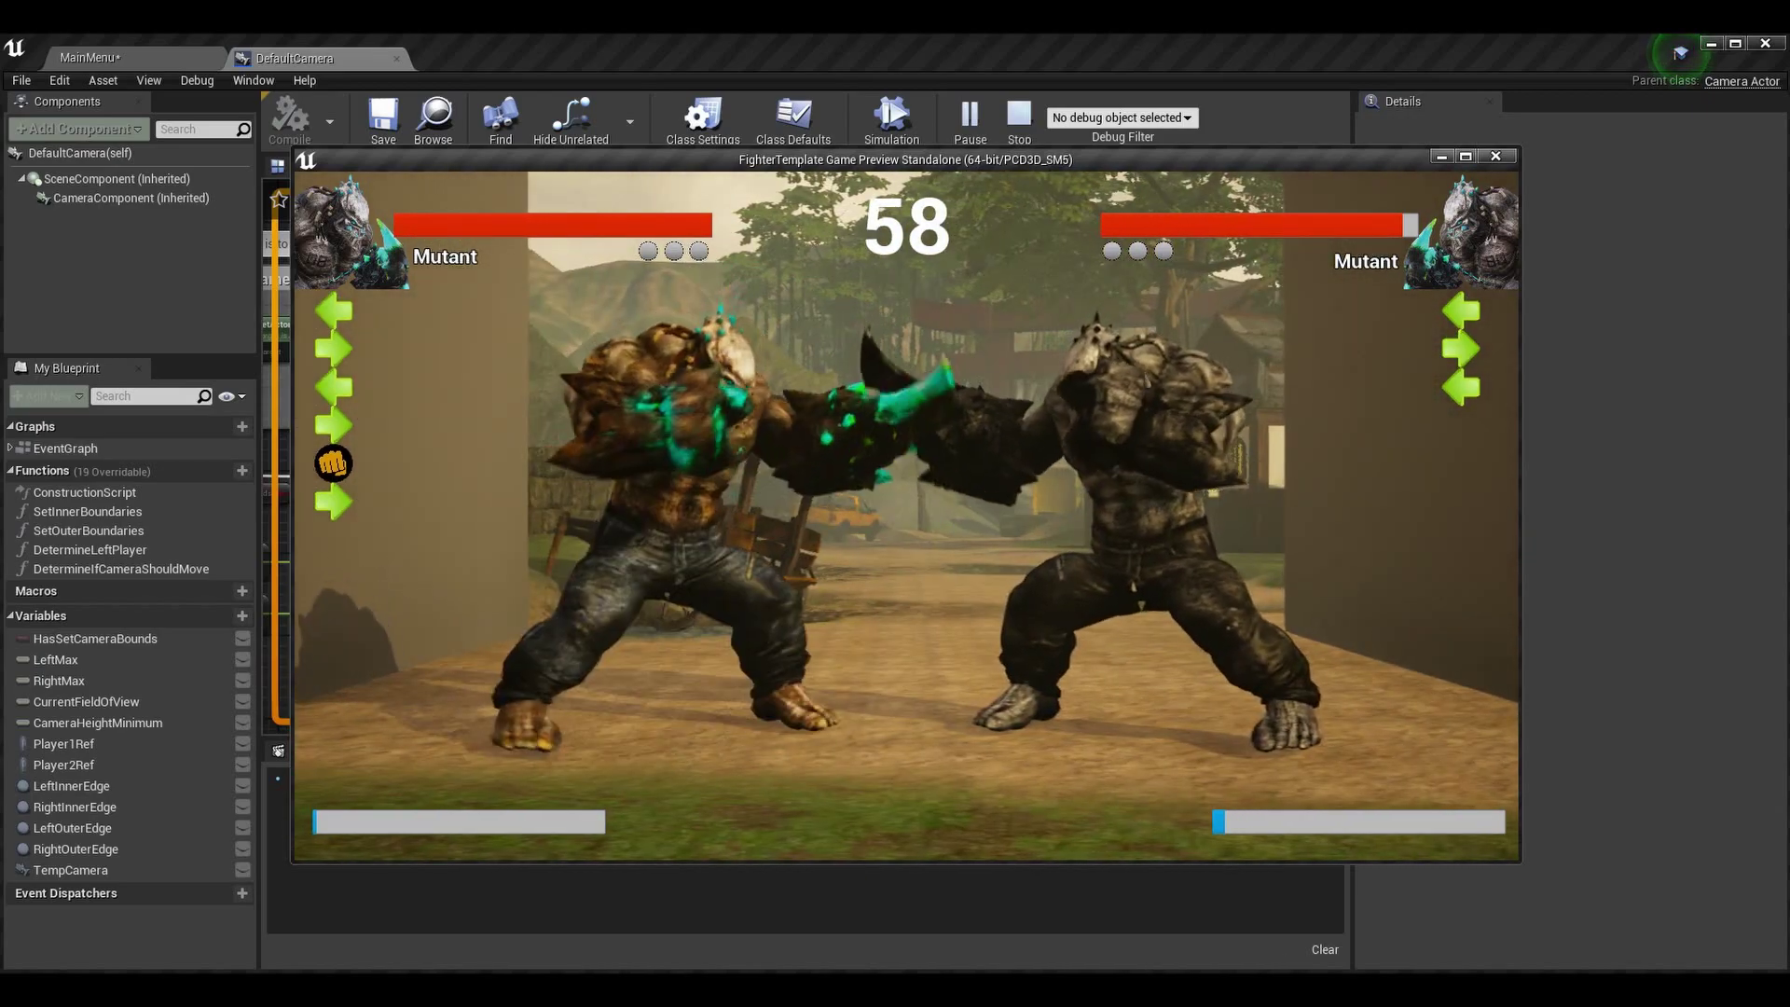
key("Right")
key("z")
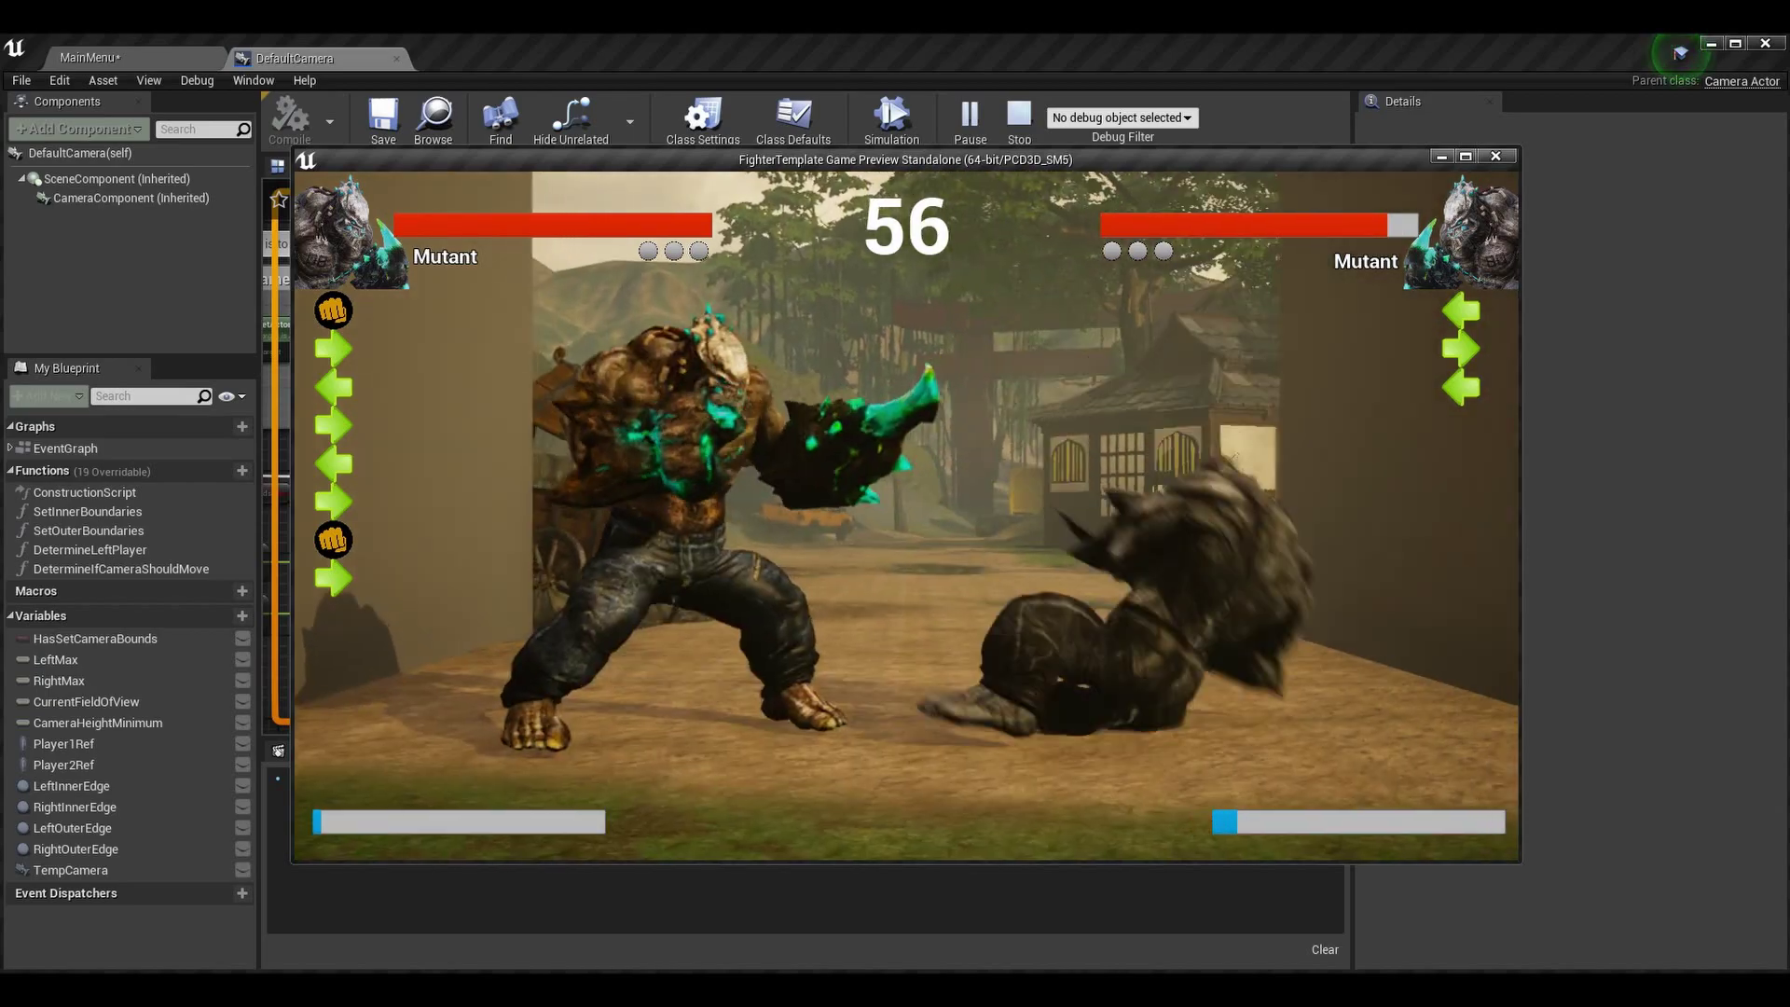
- Walk the fighters apart, retreat far left, advance to attack, then back away to test camera tracking
key("Right")
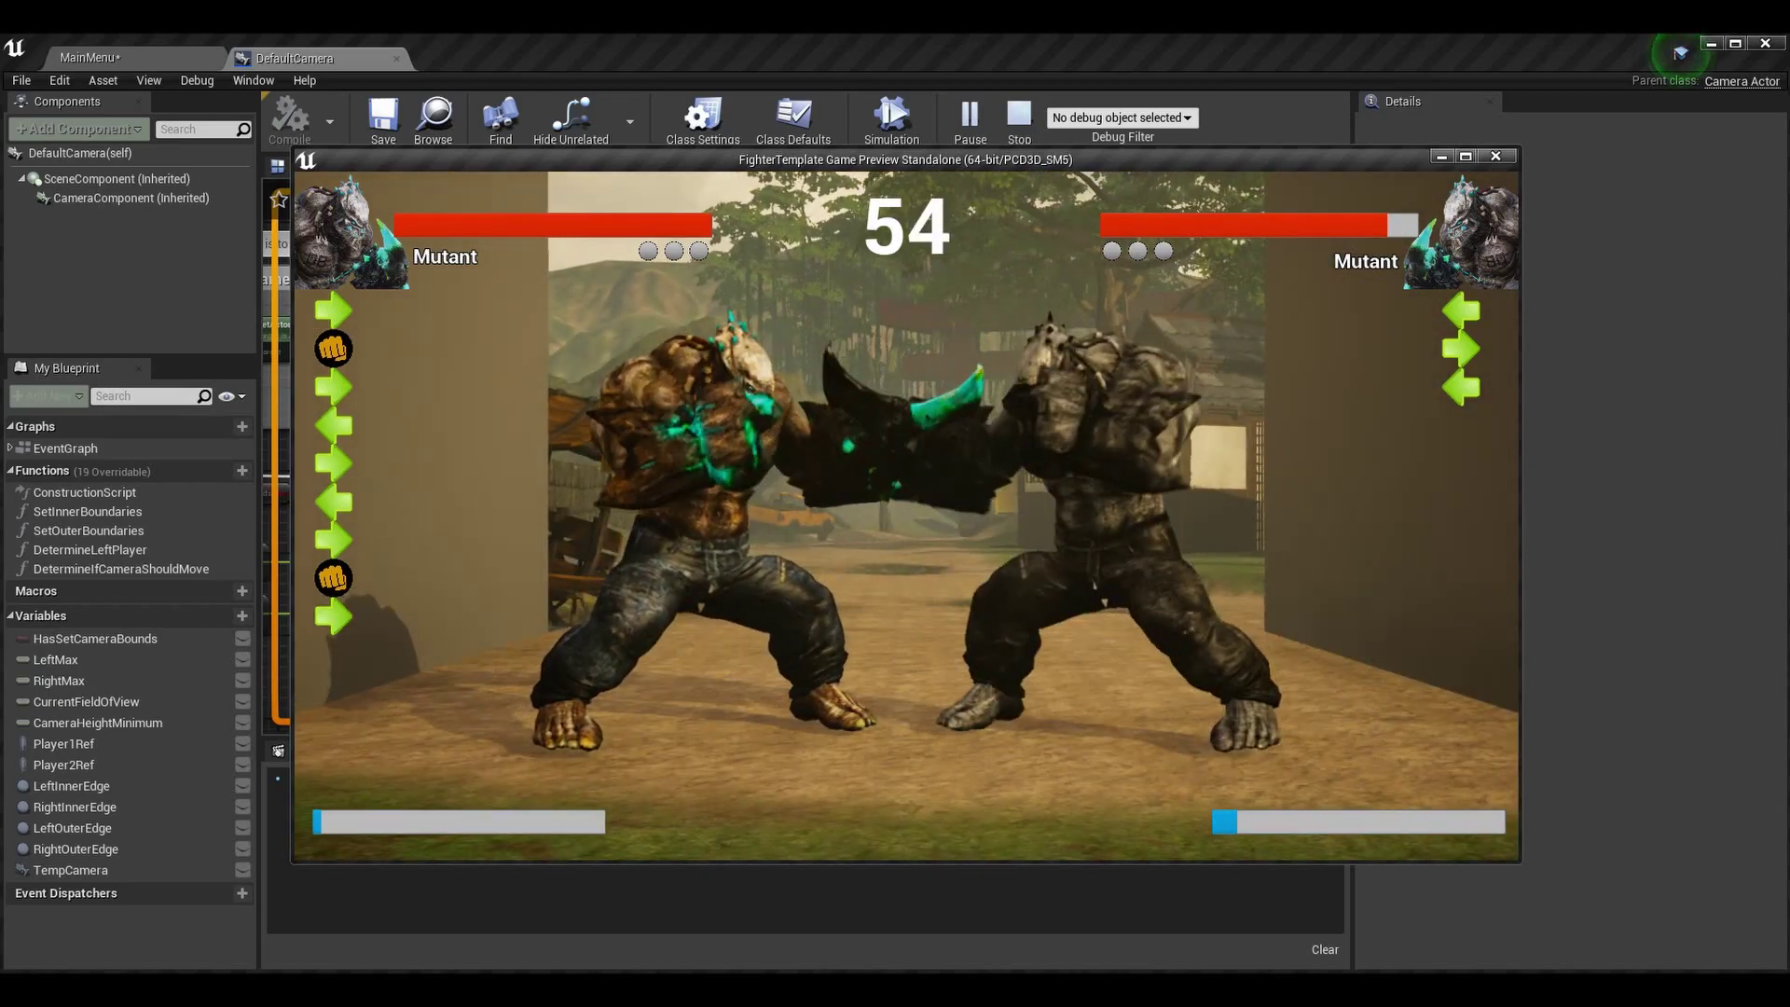
key("Right")
key("Right")
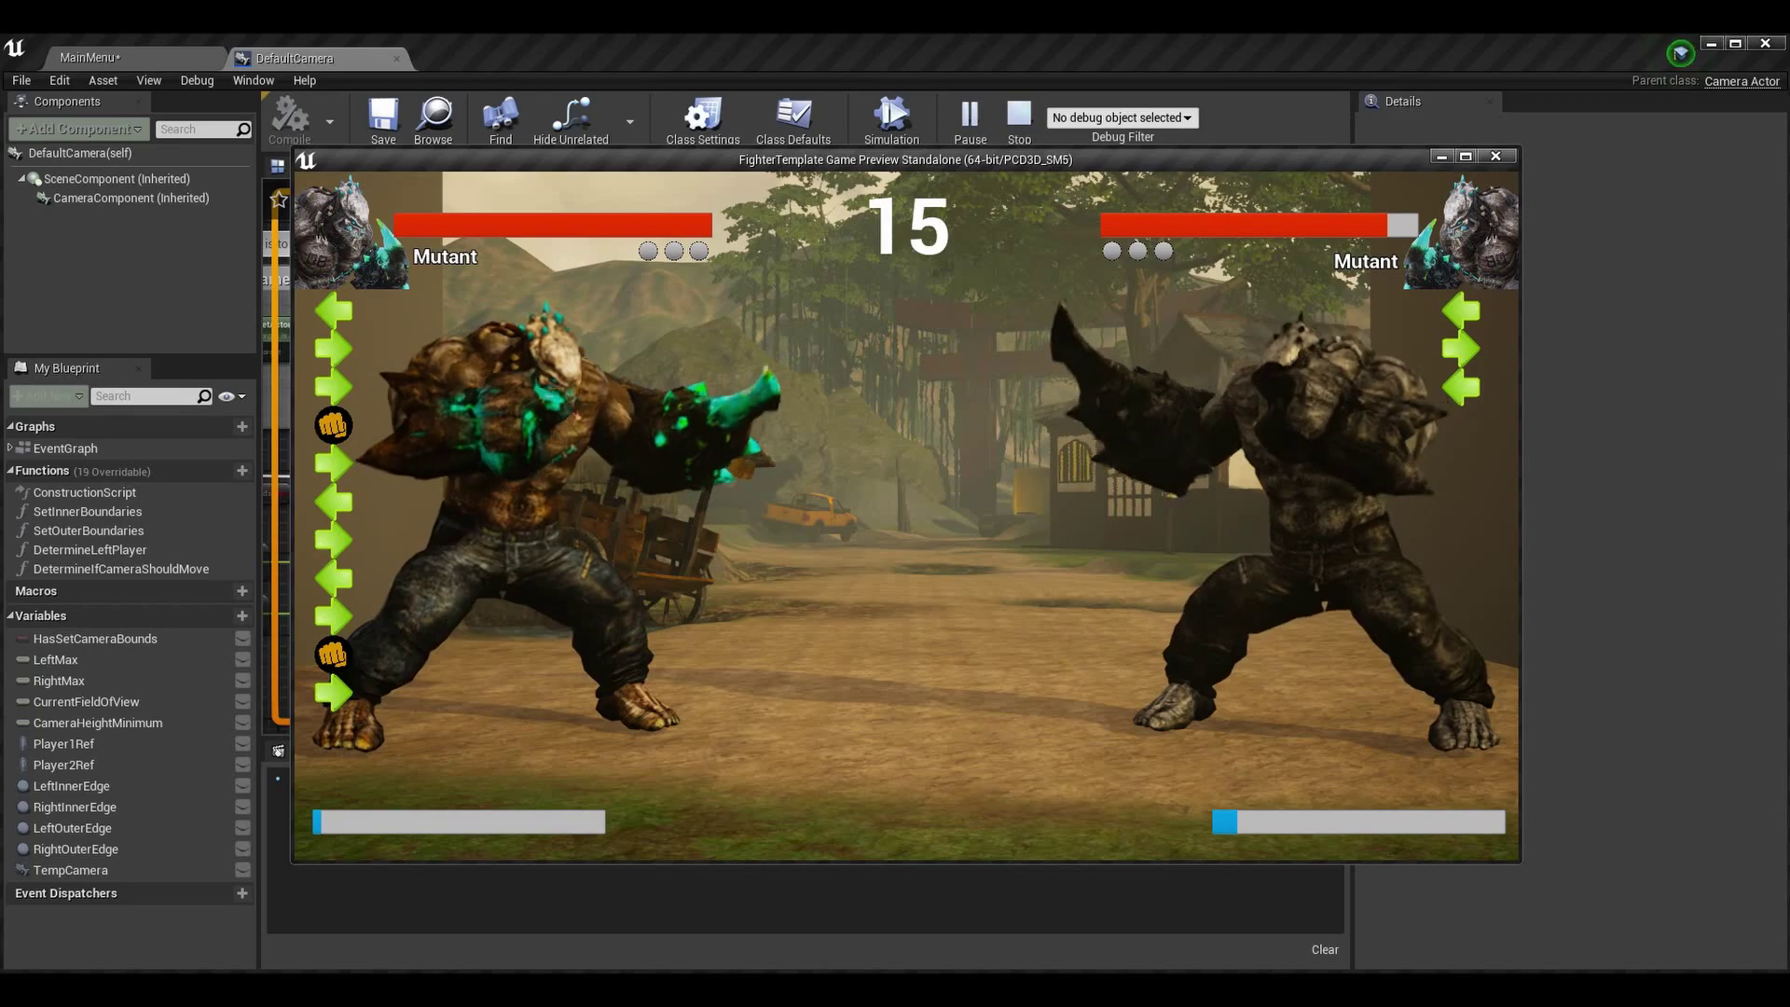
key("Right")
key("Left")
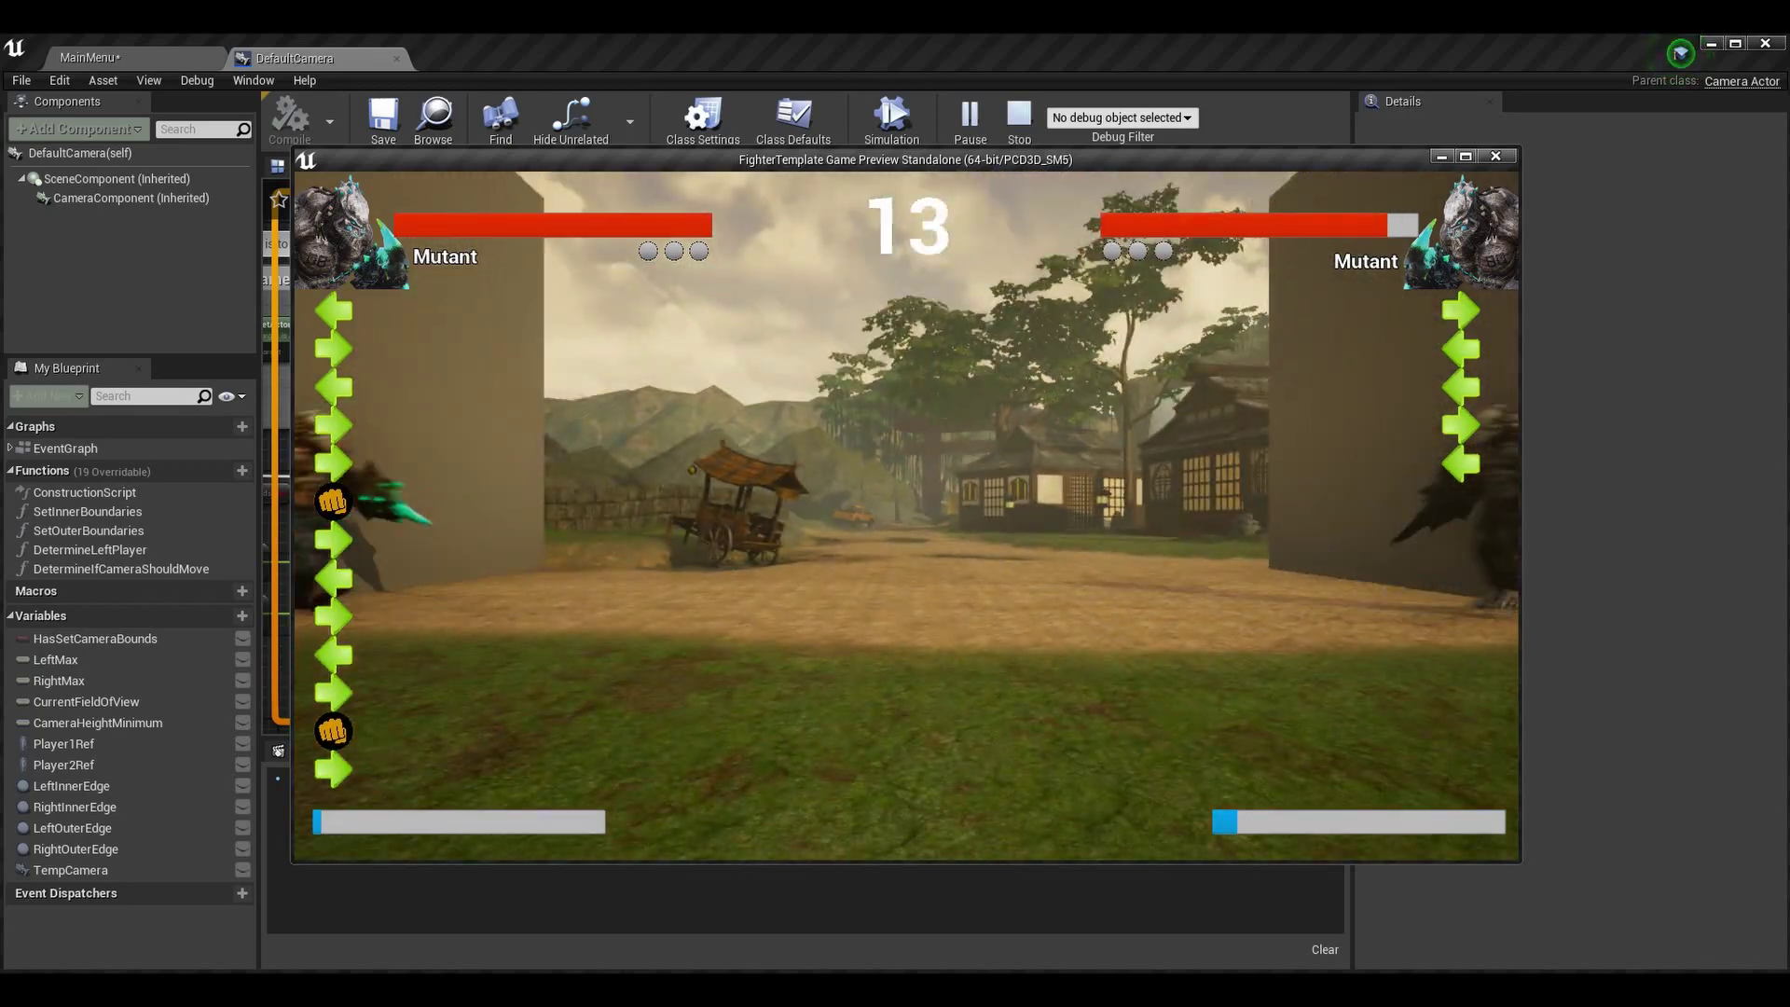
key("Right")
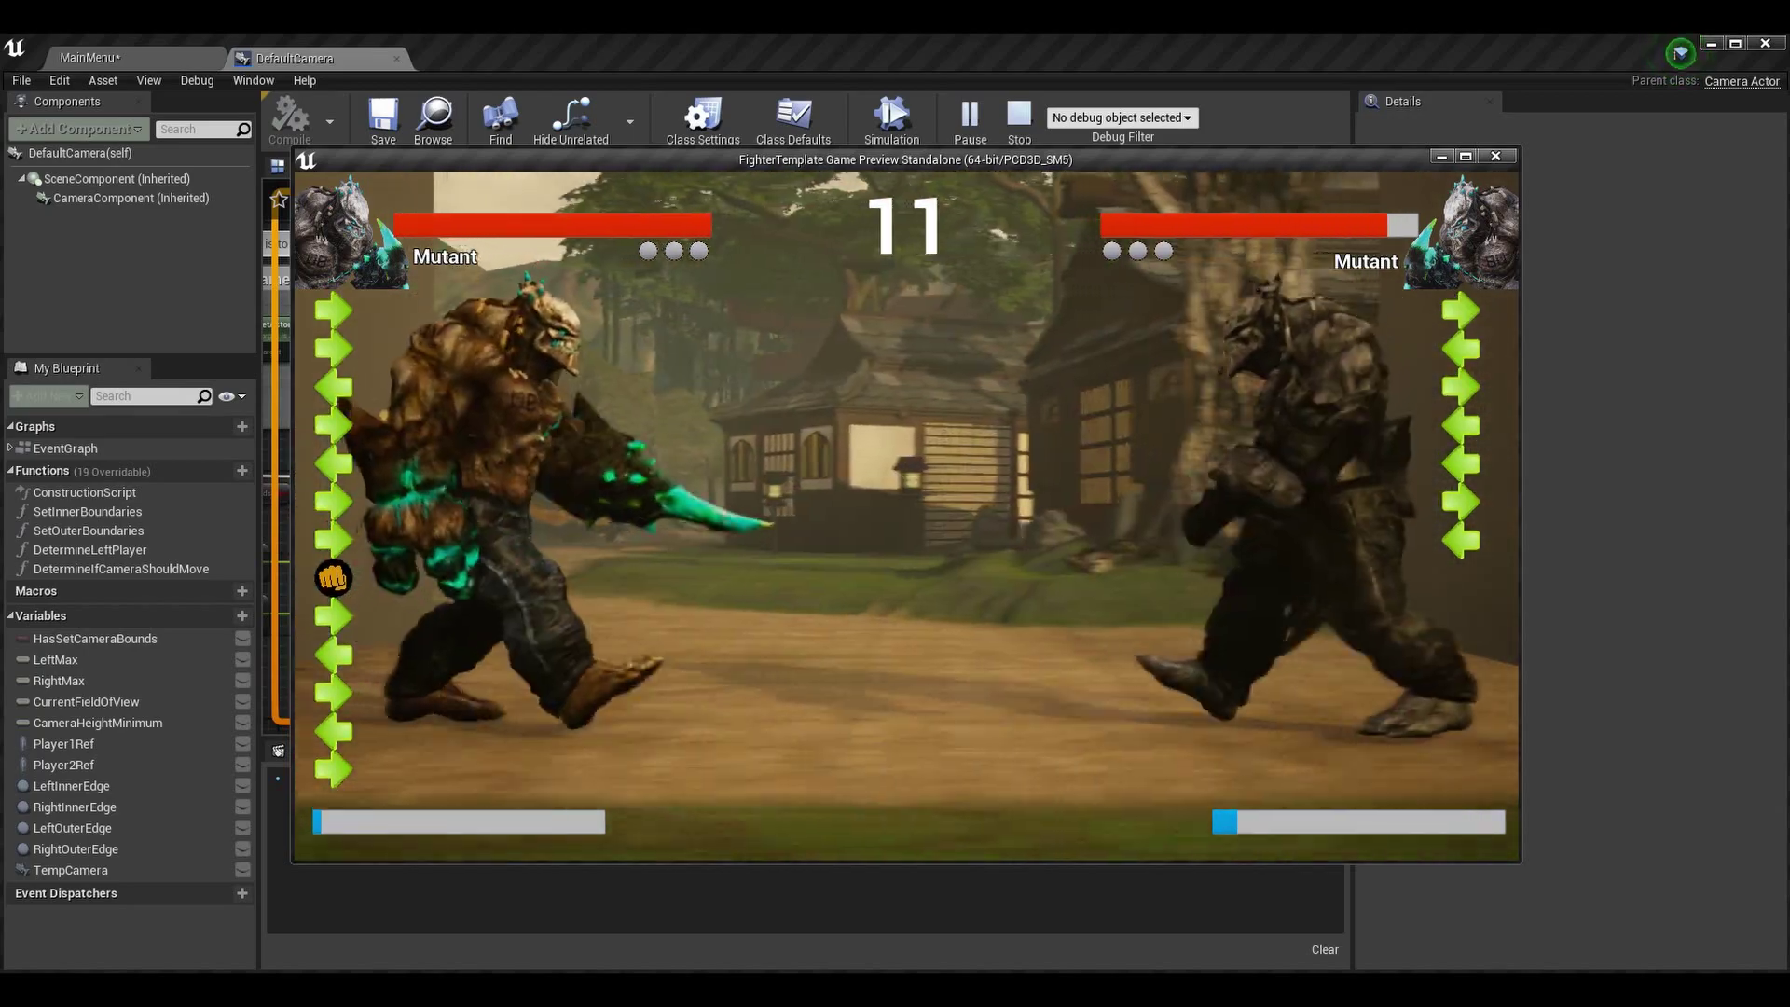
key("Left")
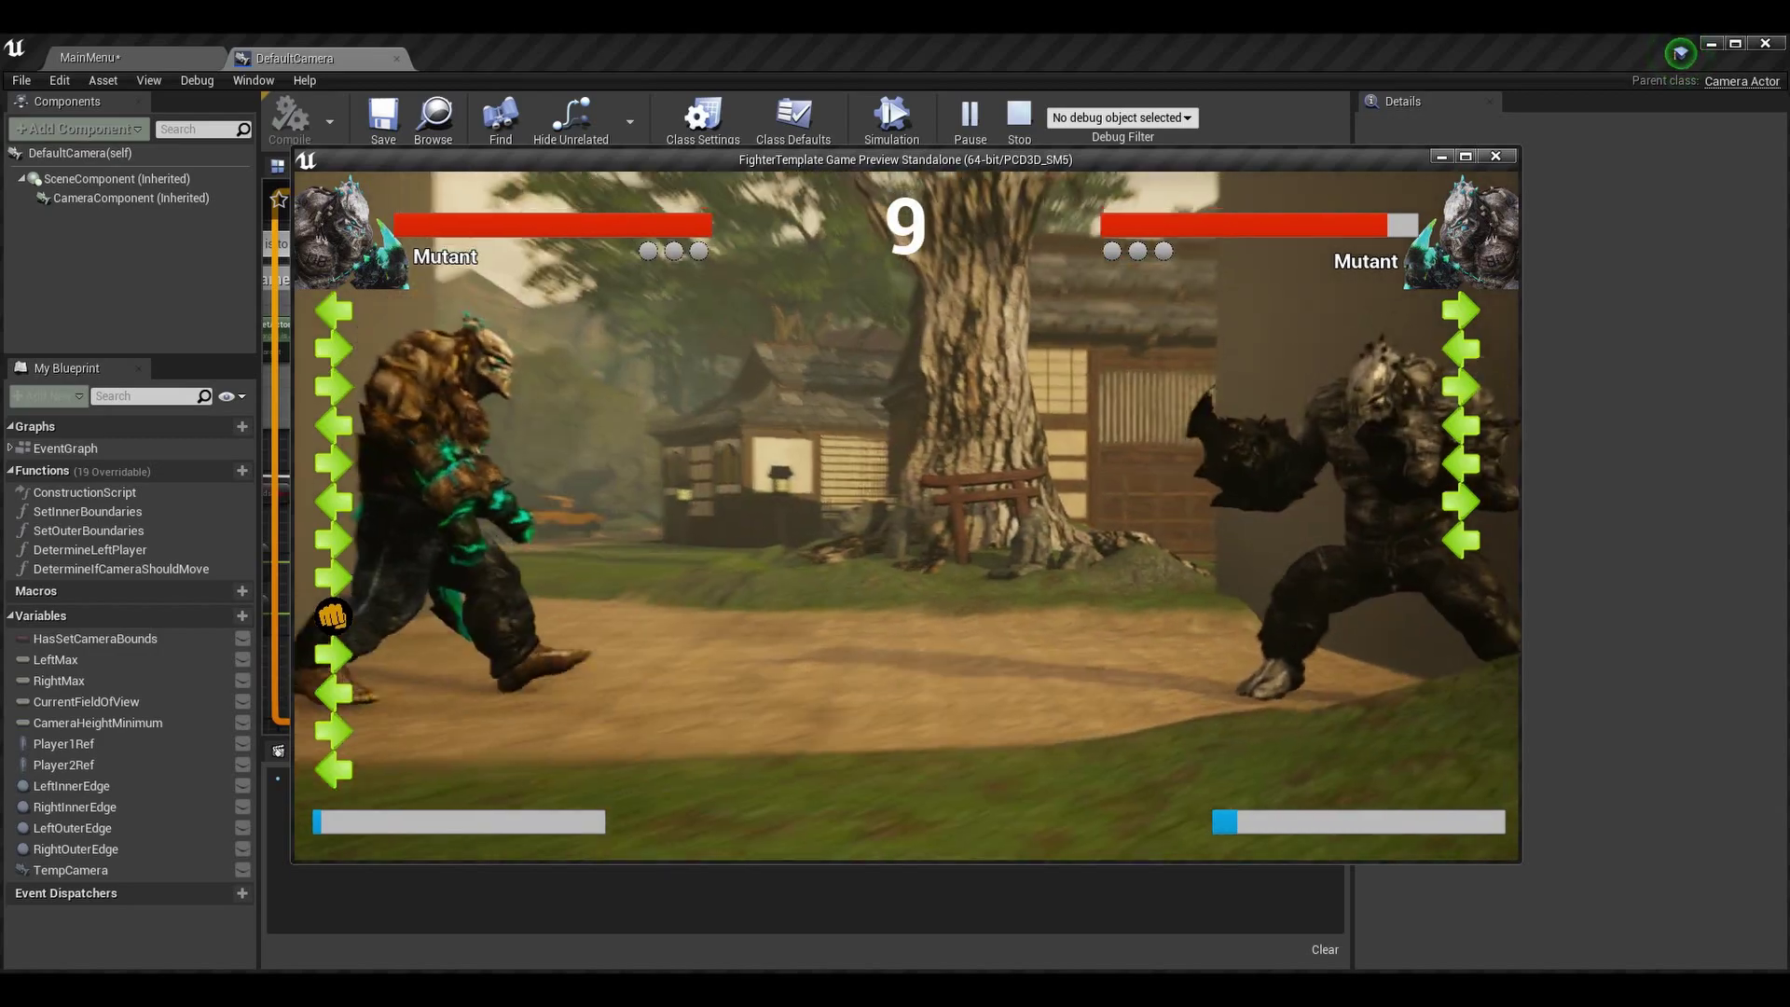
- Step the left fighter left to close the distance and watch the camera zoom
key("Left")
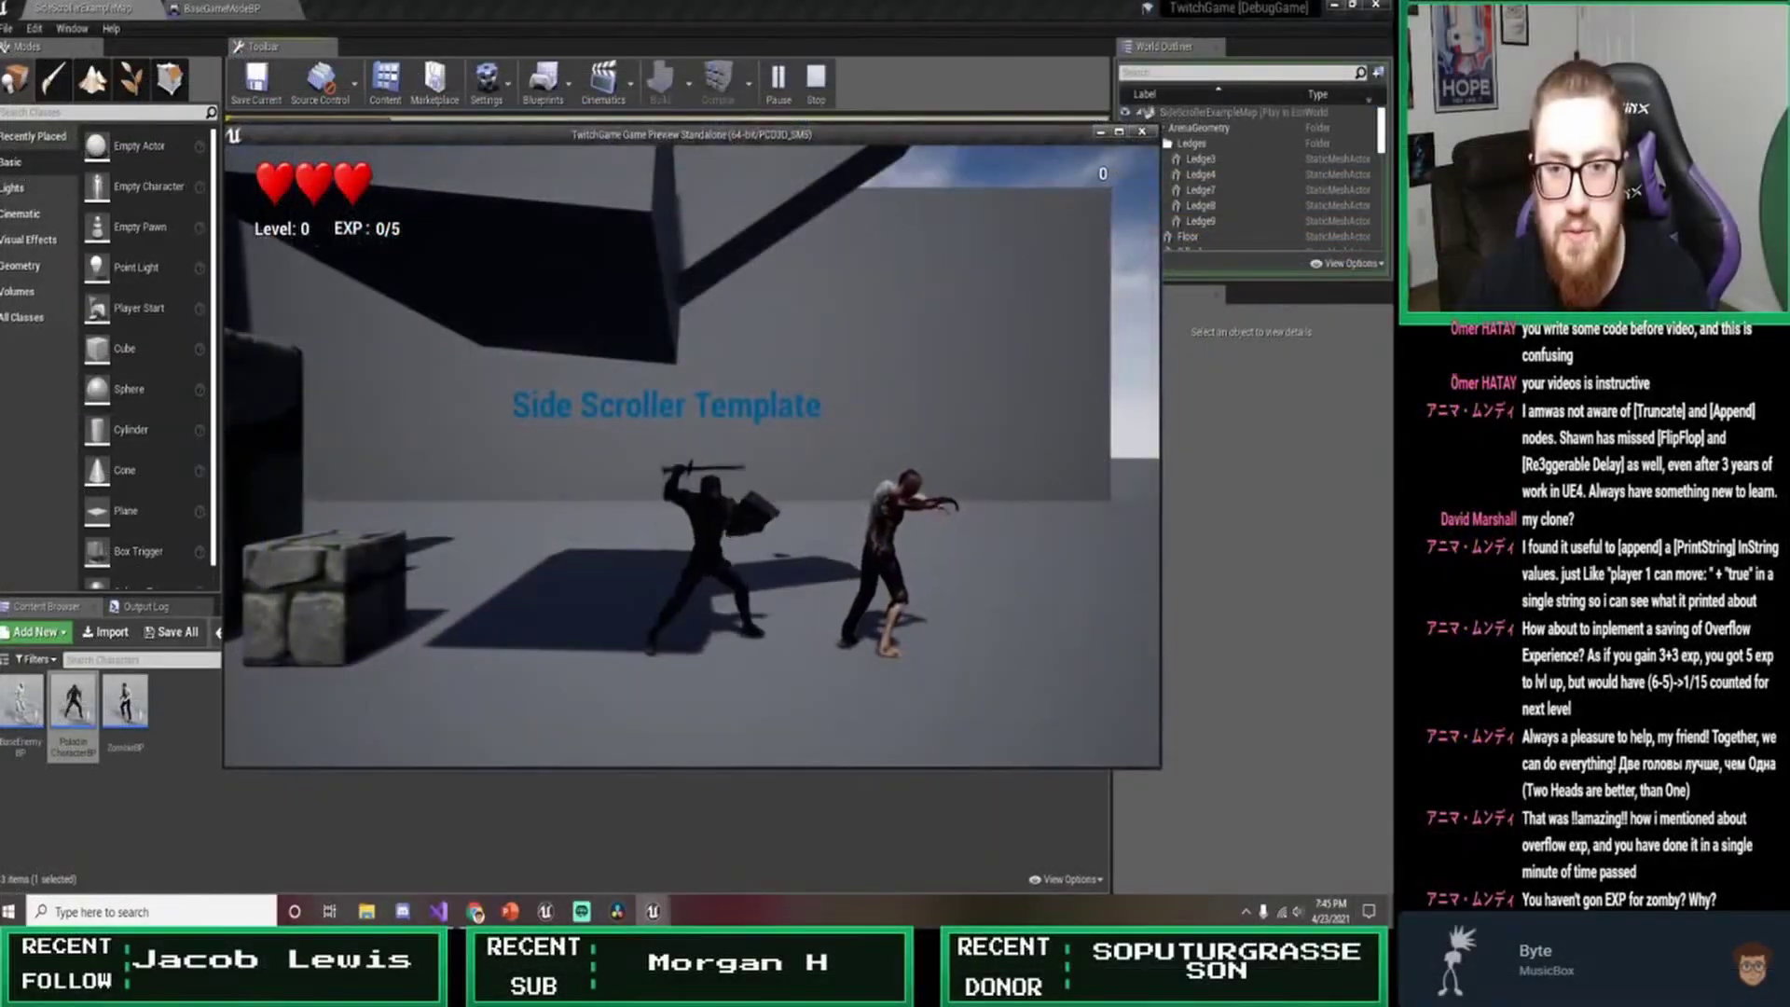
- Stop and relaunch the side-scroller game preview with Alt+P as a fresh session
key("Escape")
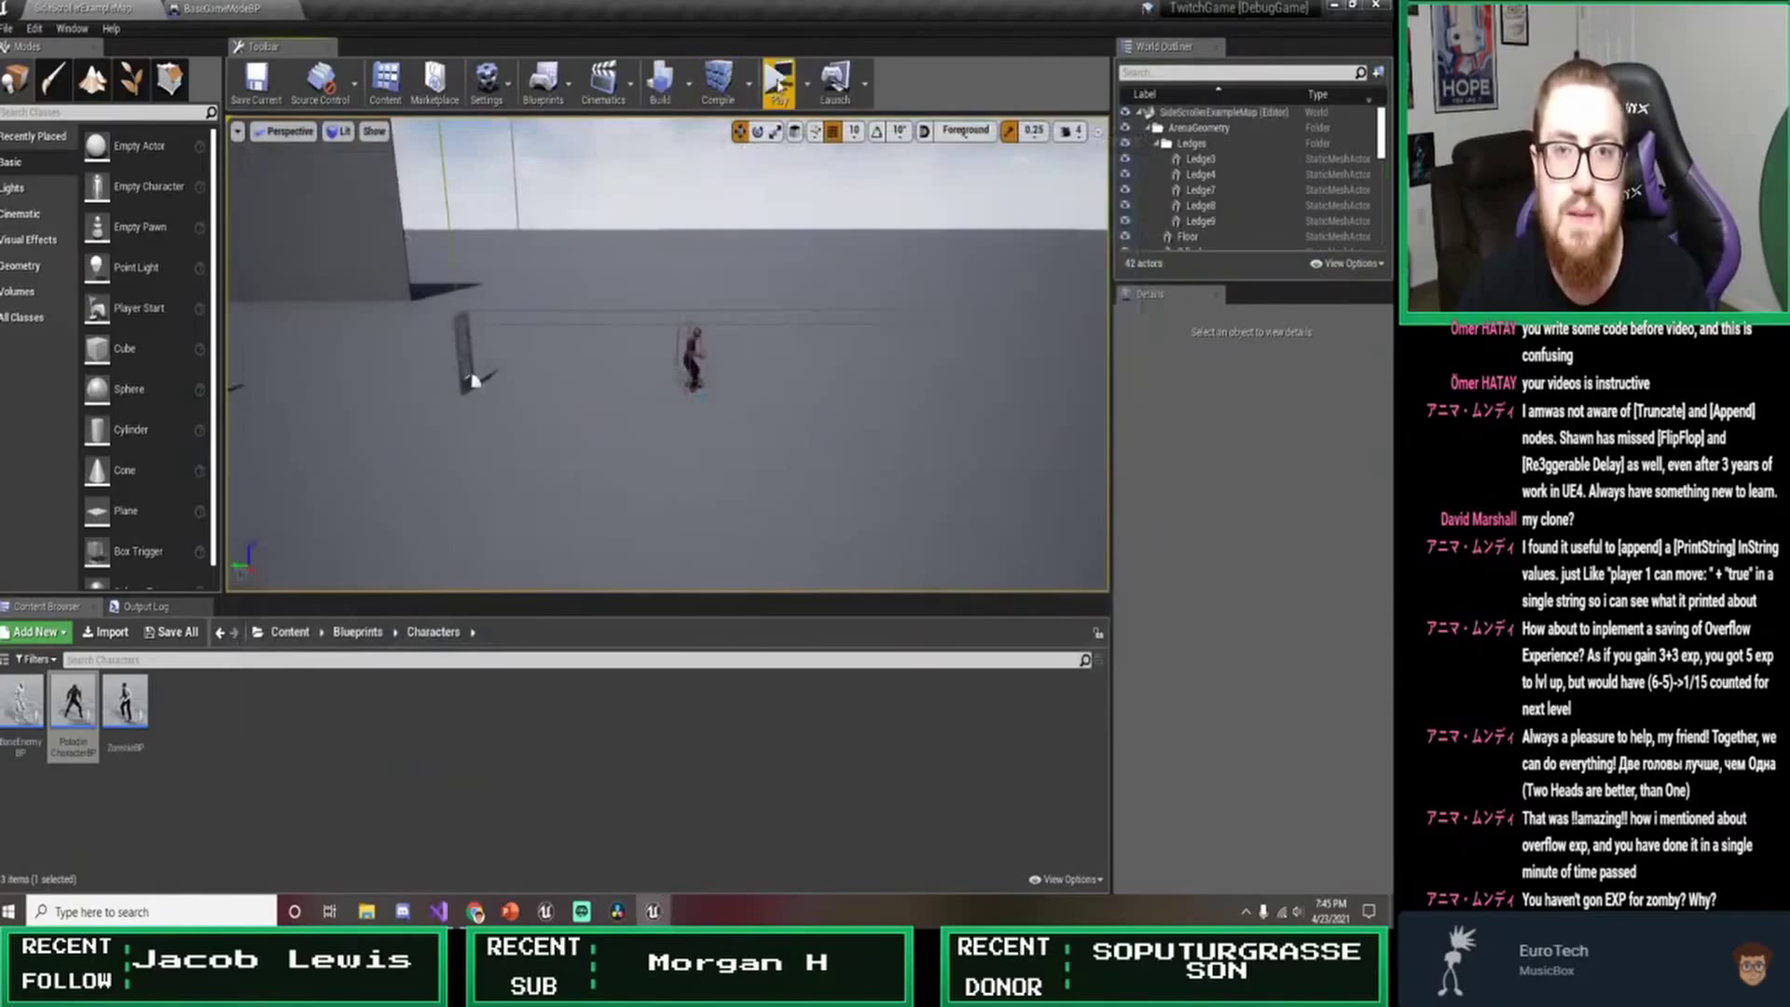
key("alt+p")
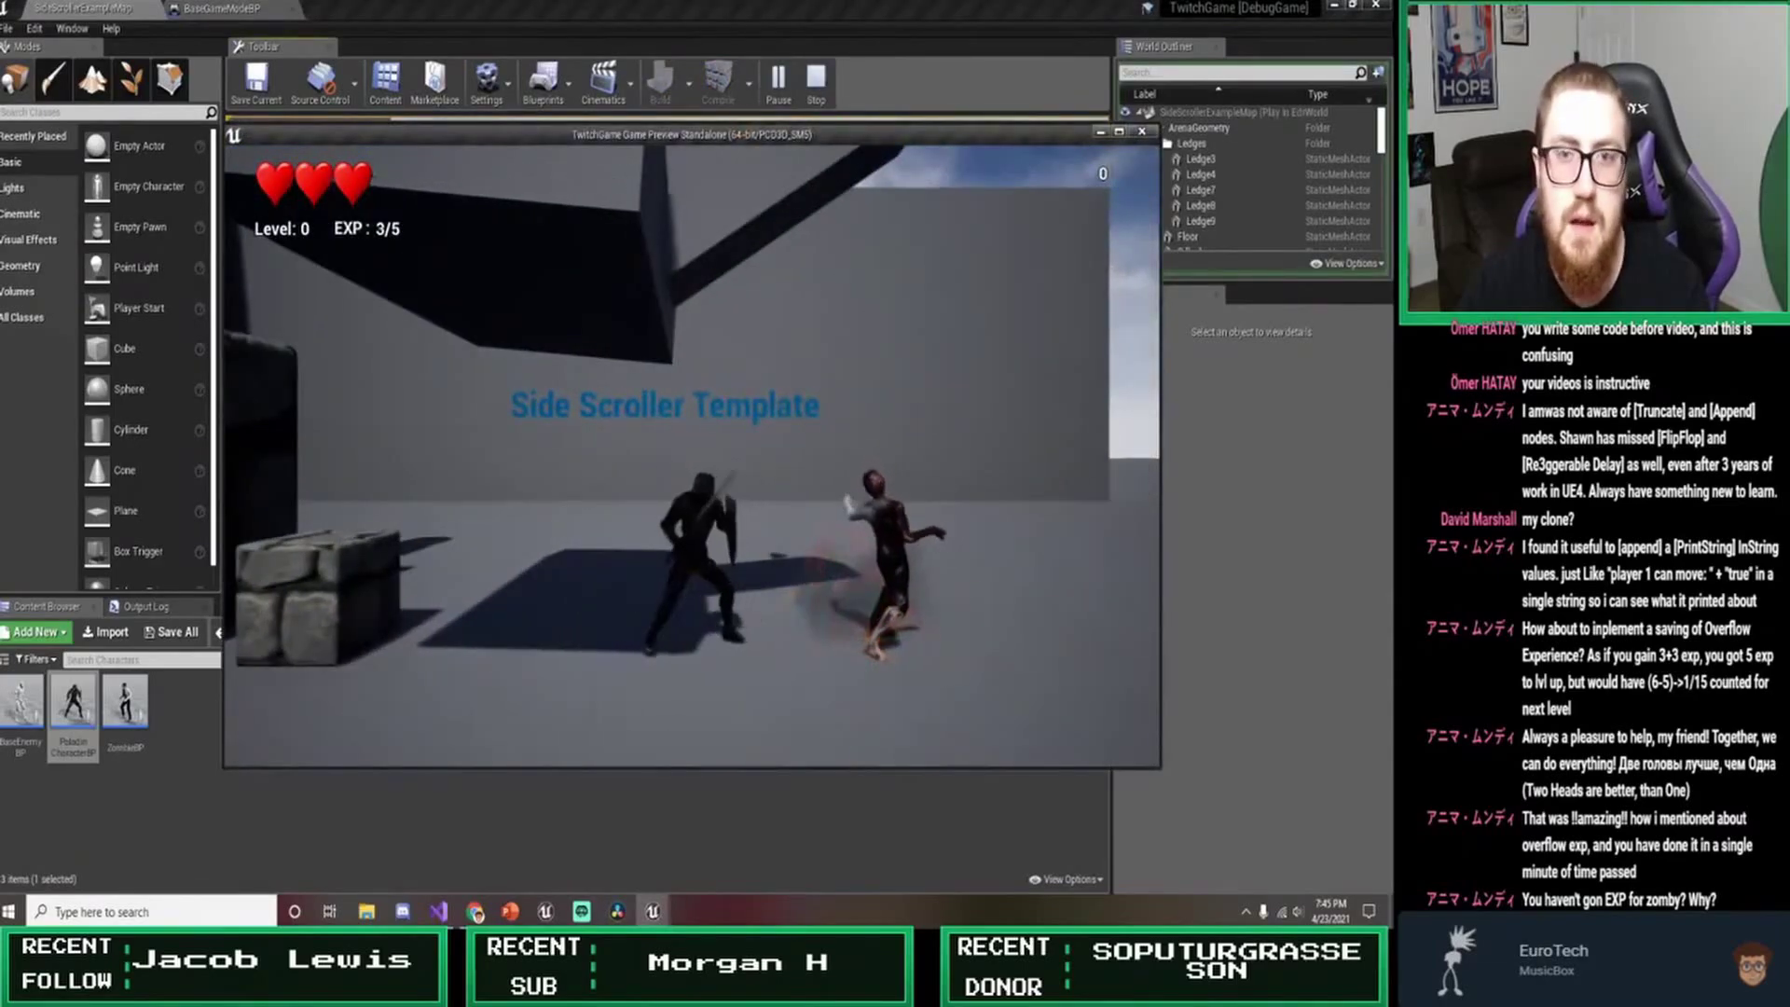
key("Escape")
key("alt+p")
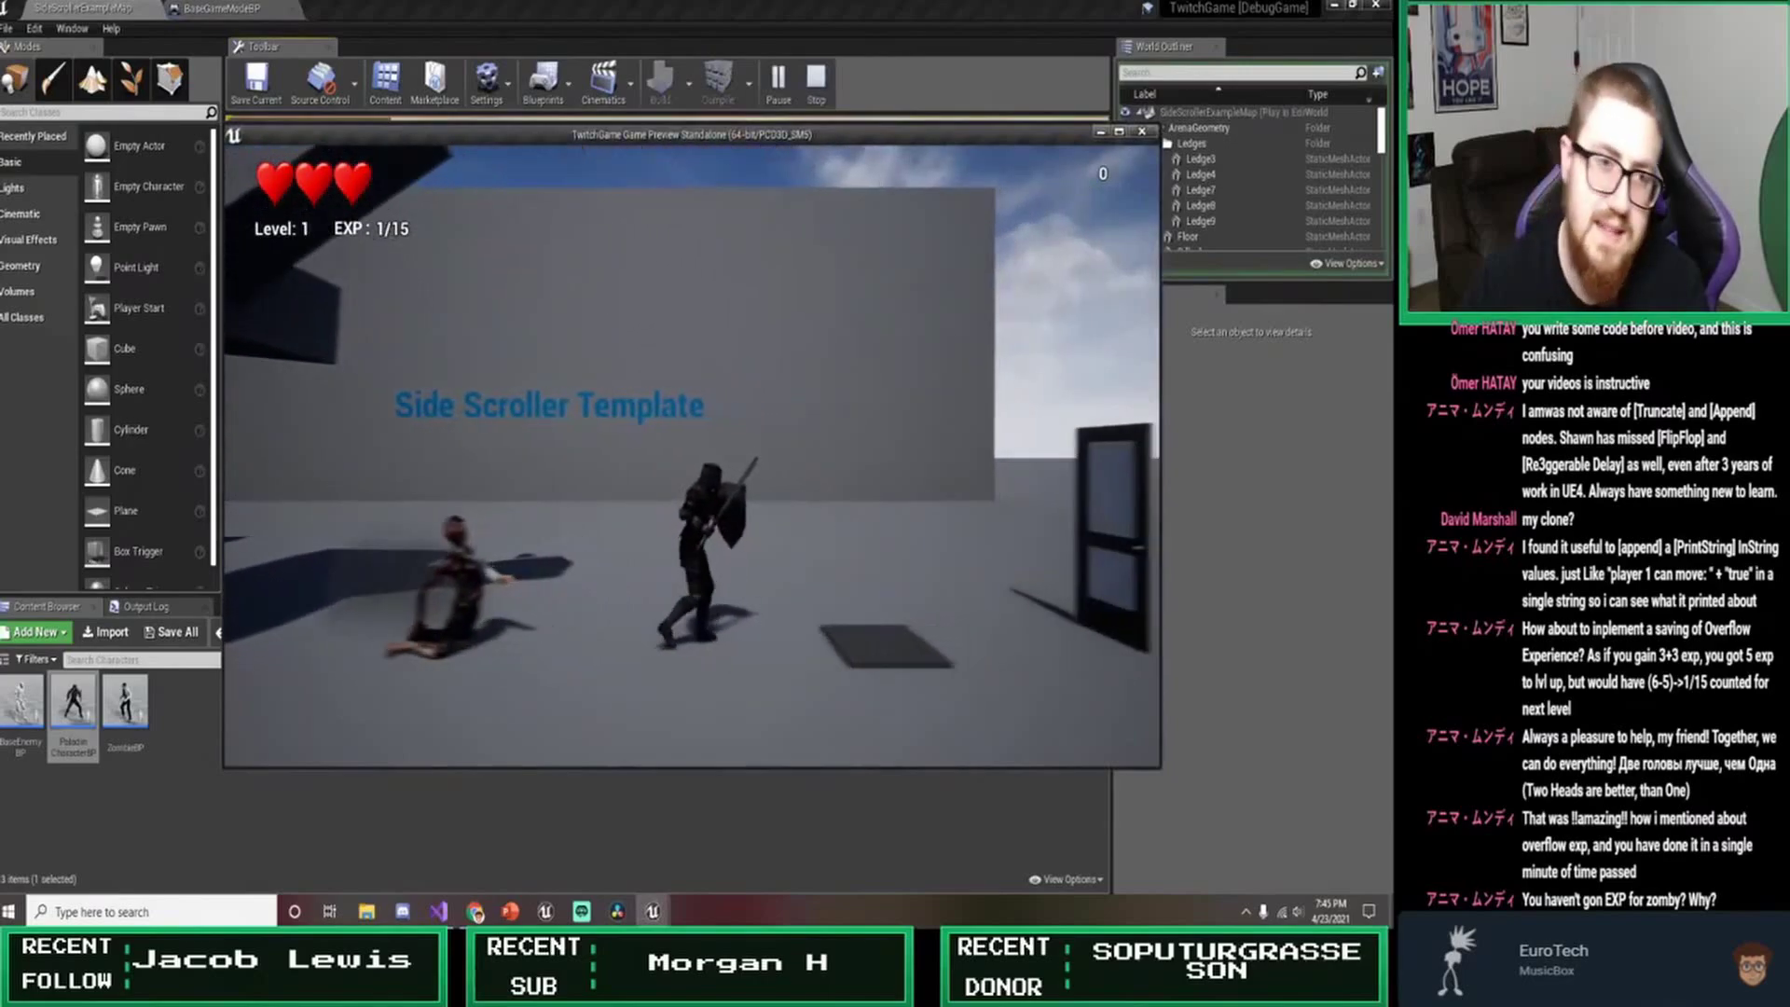
- Run the player right with two jumps, then move back toward the zombie
key("space")
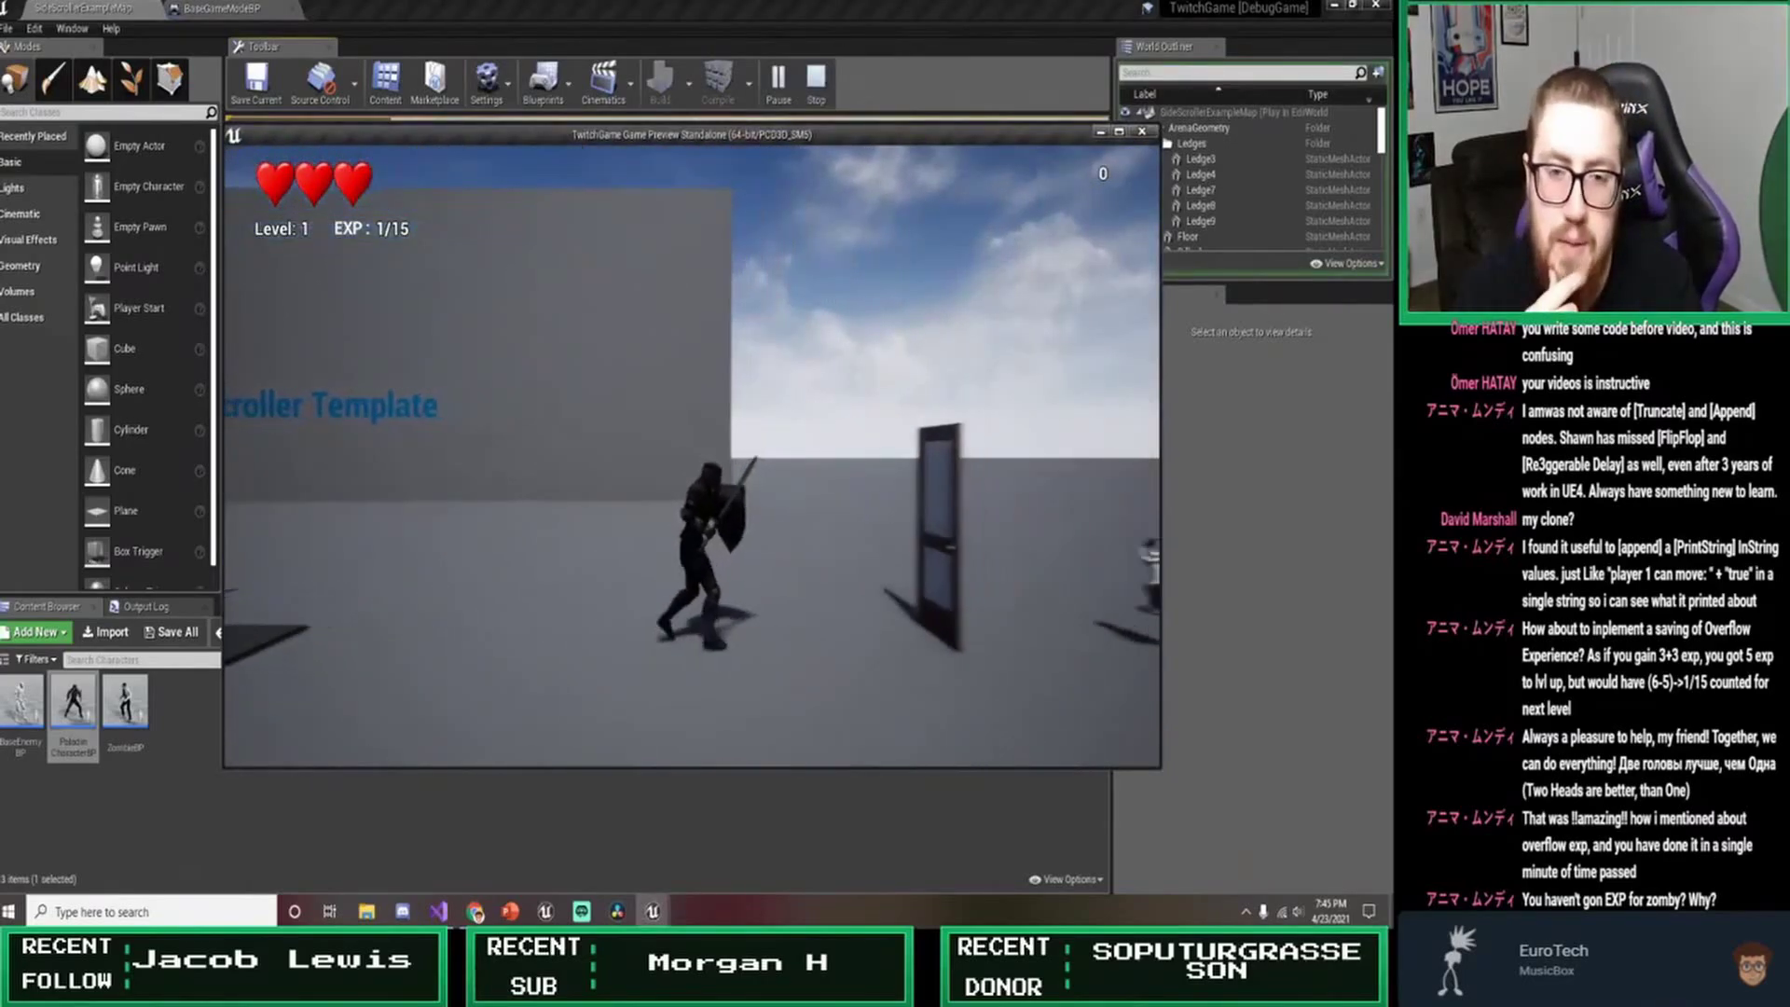
key("space")
key("space")
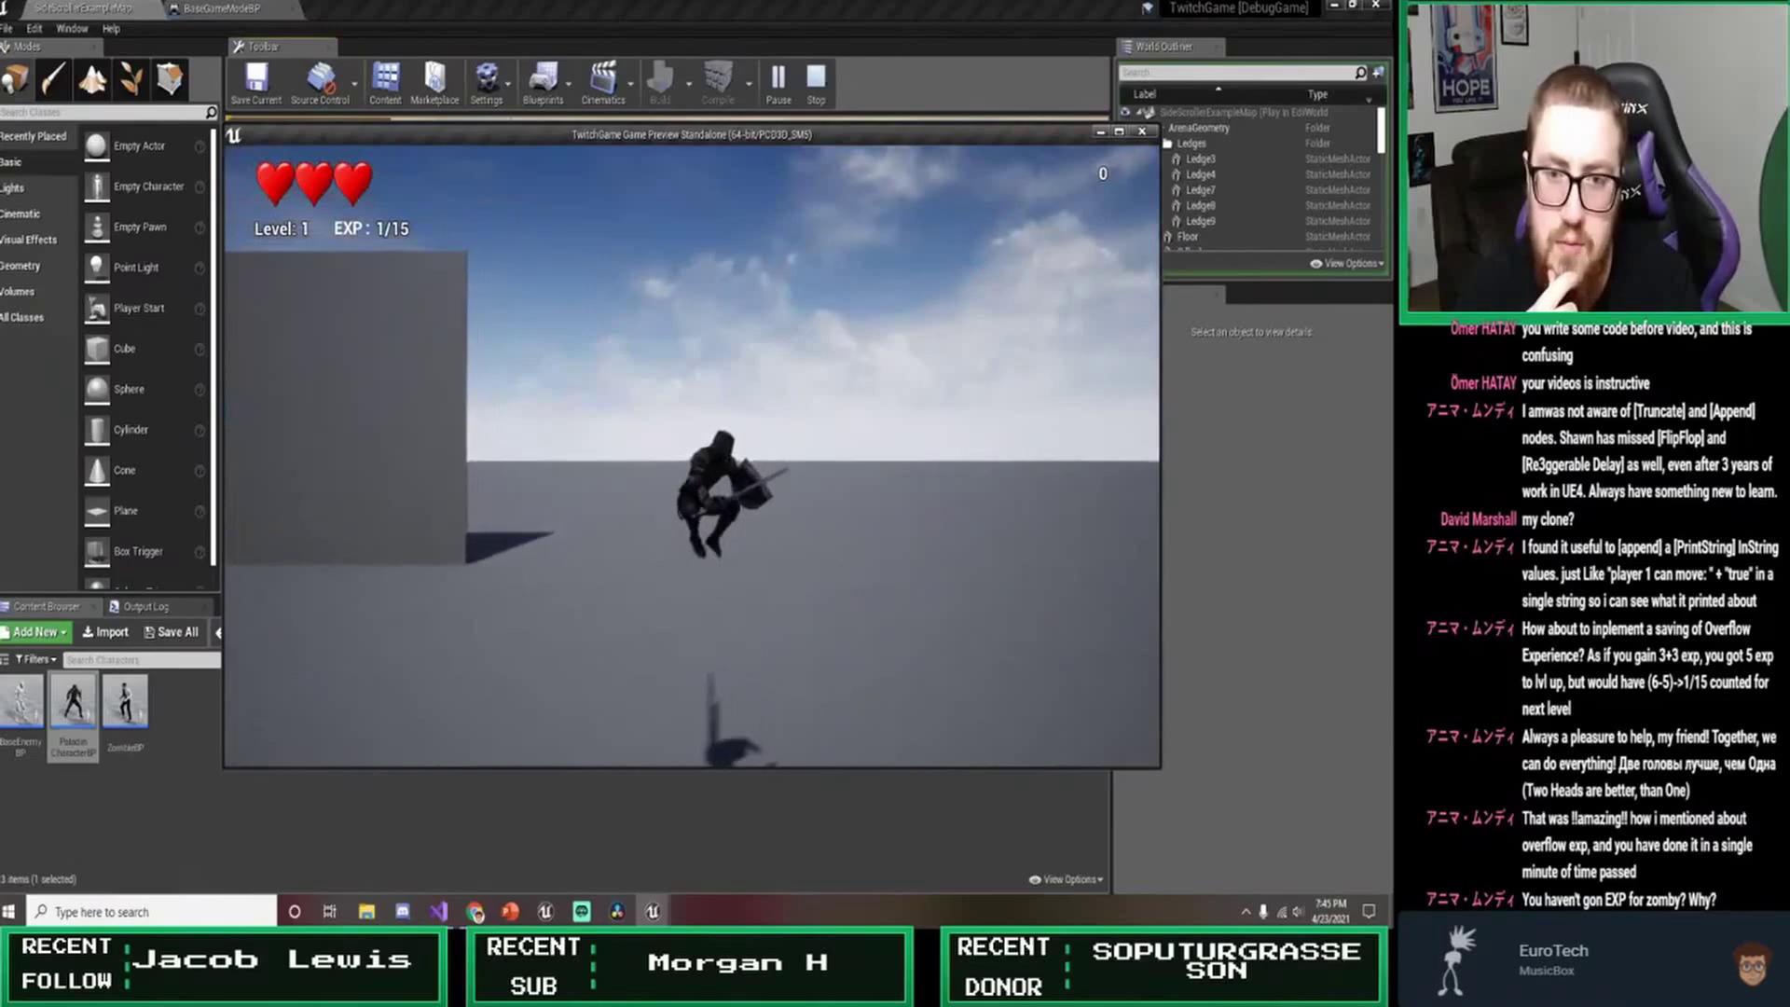
key("d")
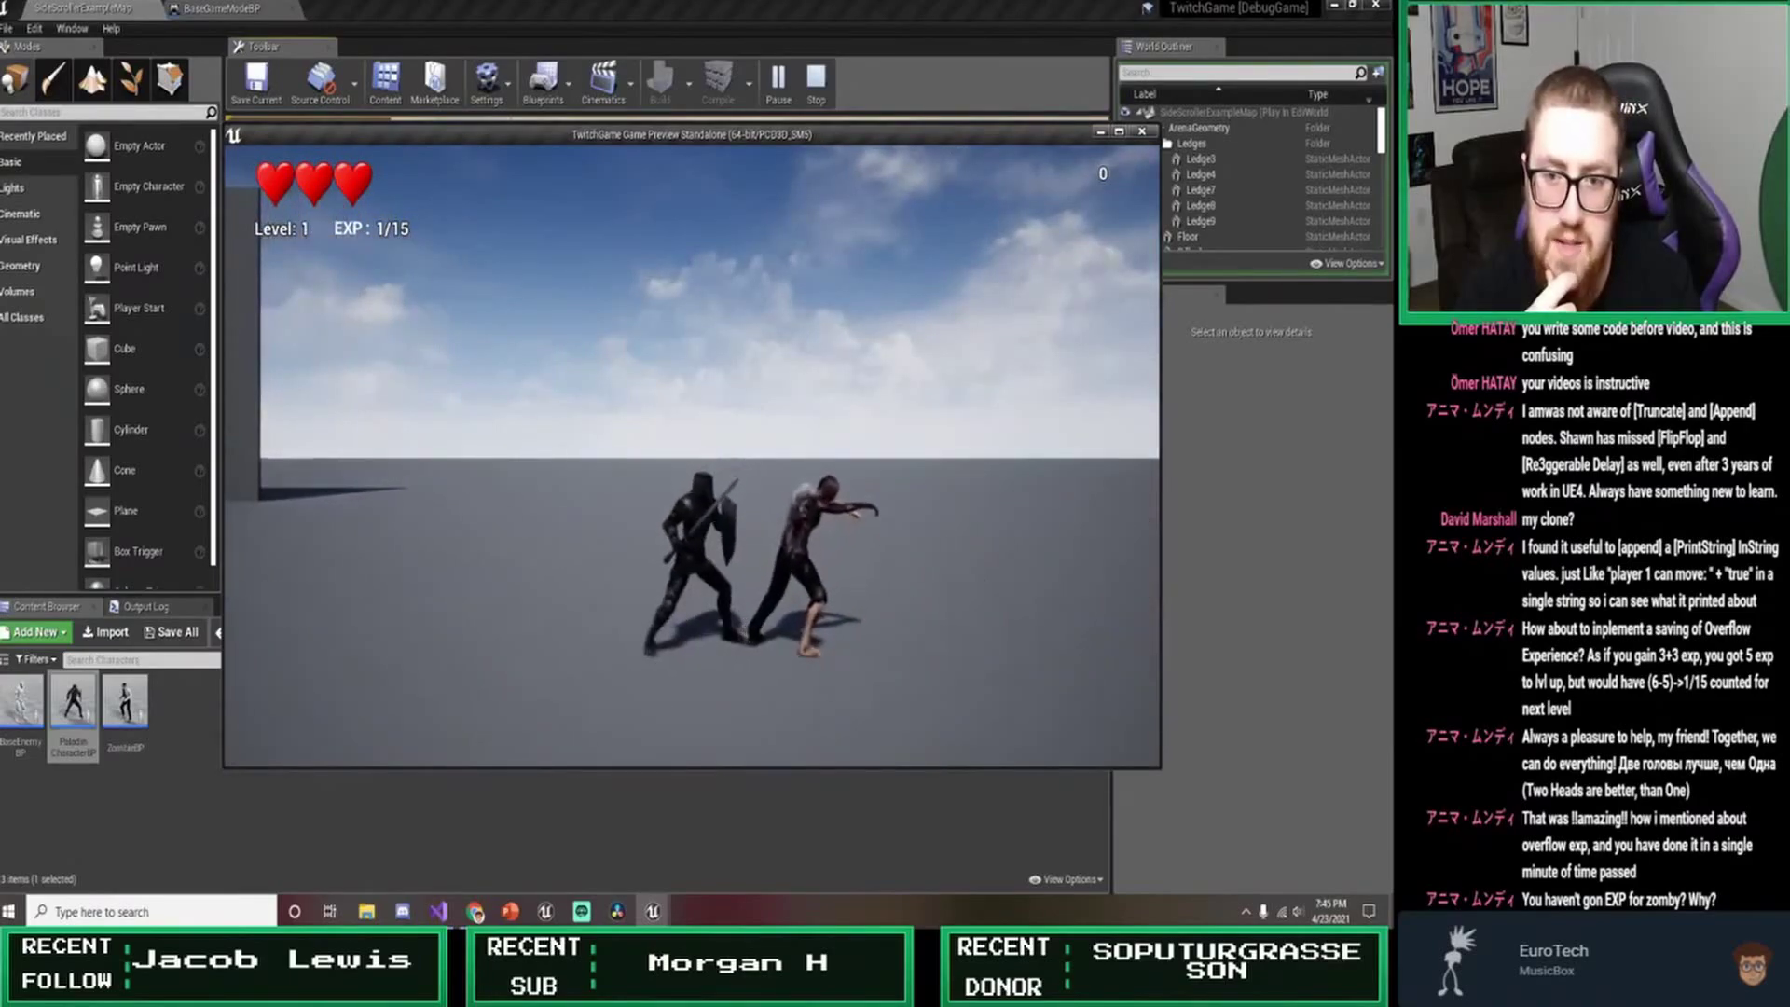